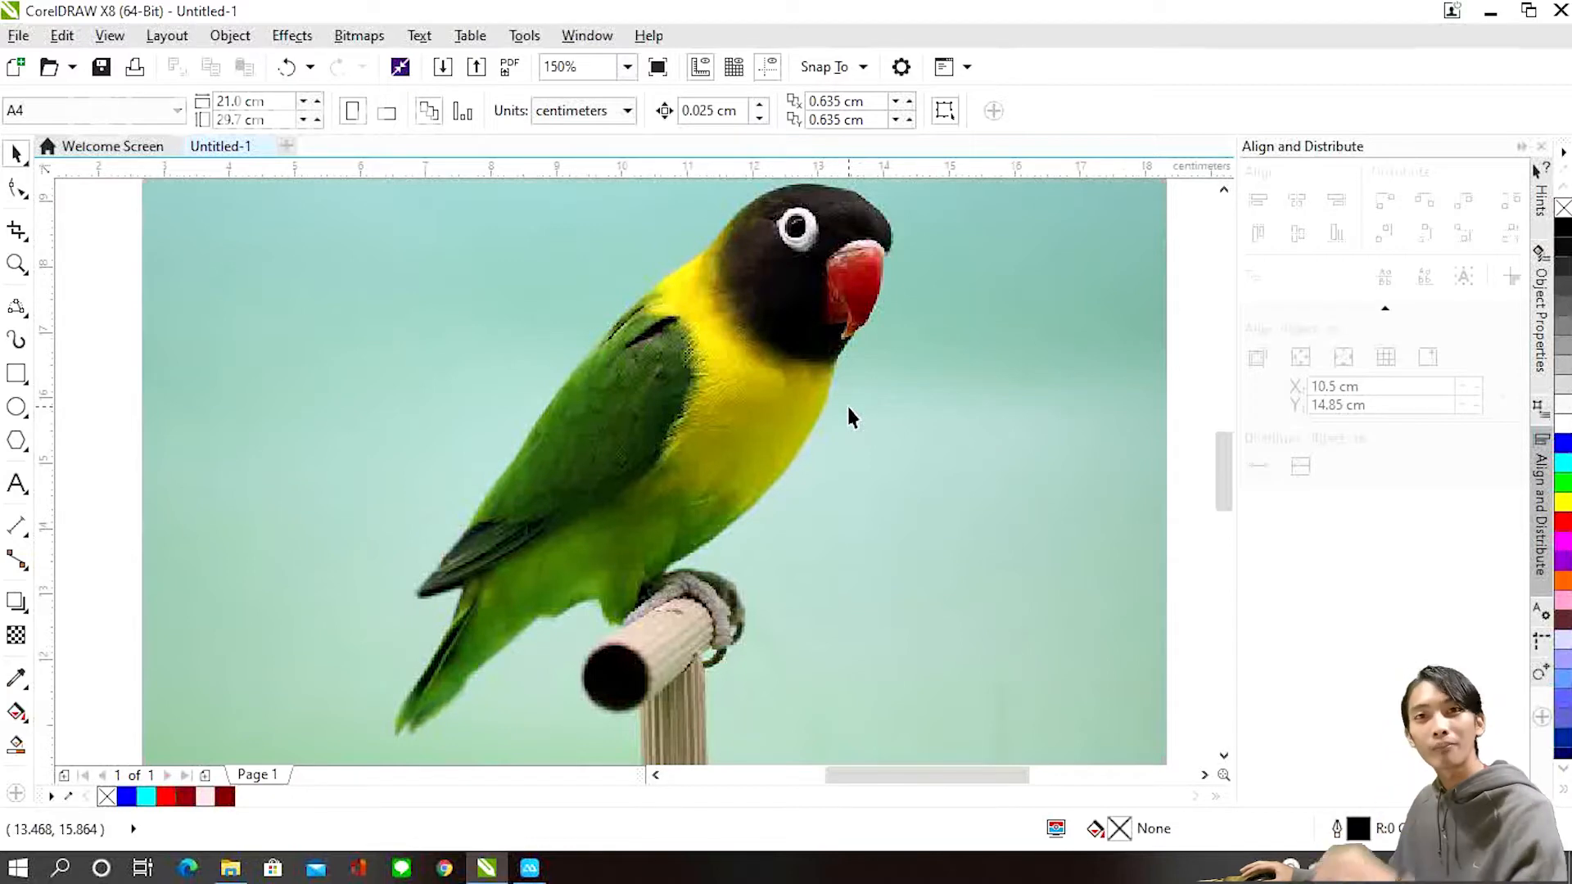
{"action": "scroll", "coordinate": [852, 391], "scroll_direction": "down", "scroll_amount": 1}
{"action": "scroll", "coordinate": [860, 372], "scroll_direction": "up", "scroll_amount": 1}
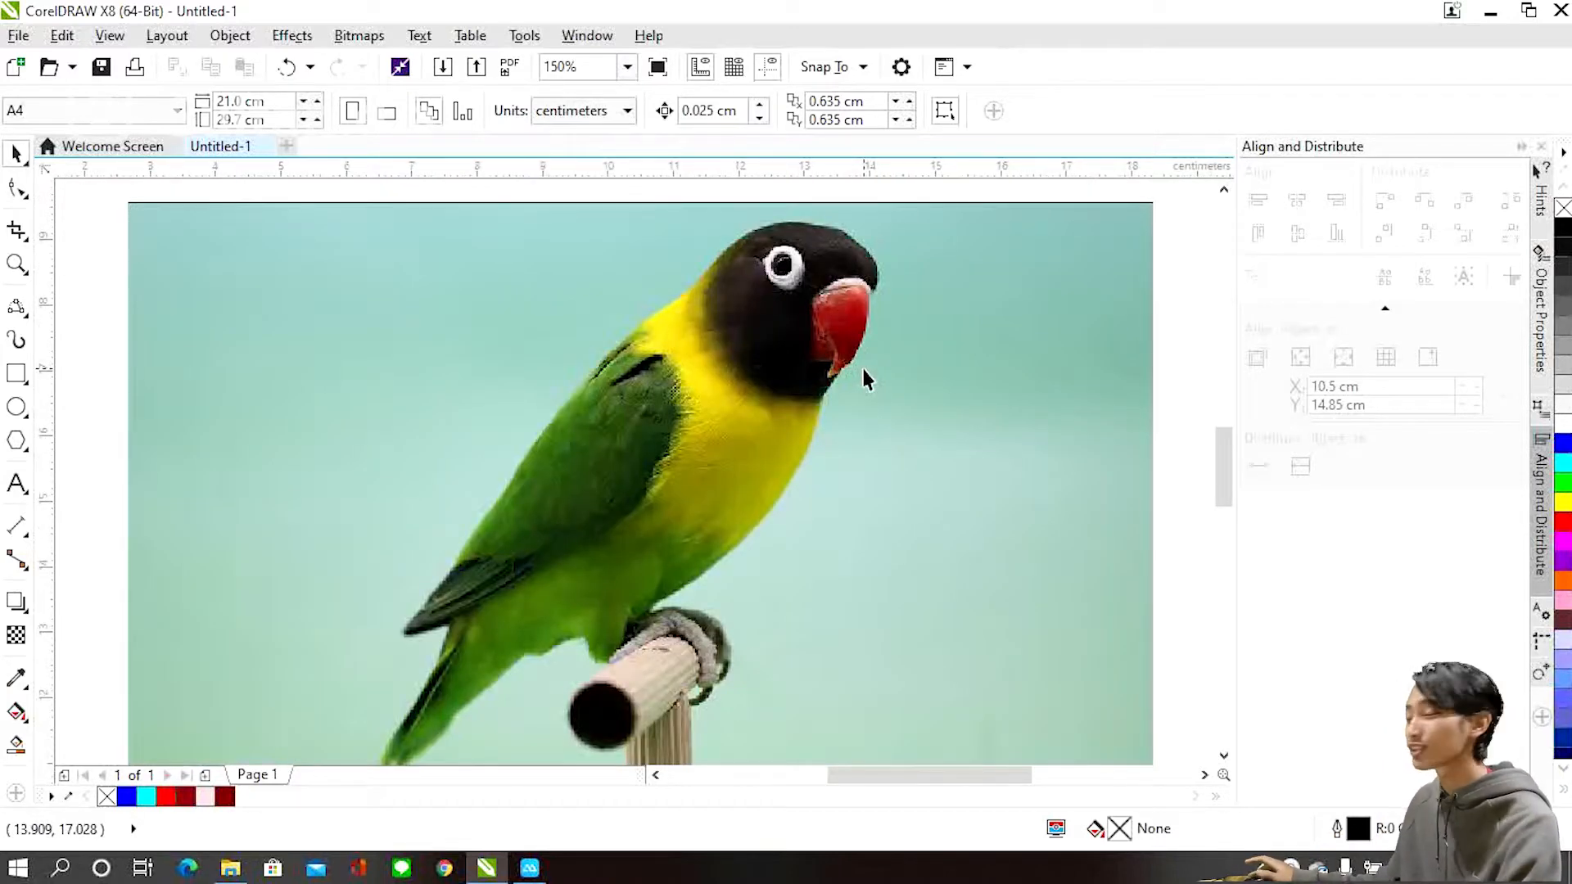
{"action": "scroll", "coordinate": [862, 365], "scroll_direction": "down", "scroll_amount": 1}
{"action": "scroll", "coordinate": [861, 331], "scroll_direction": "up", "scroll_amount": 1}
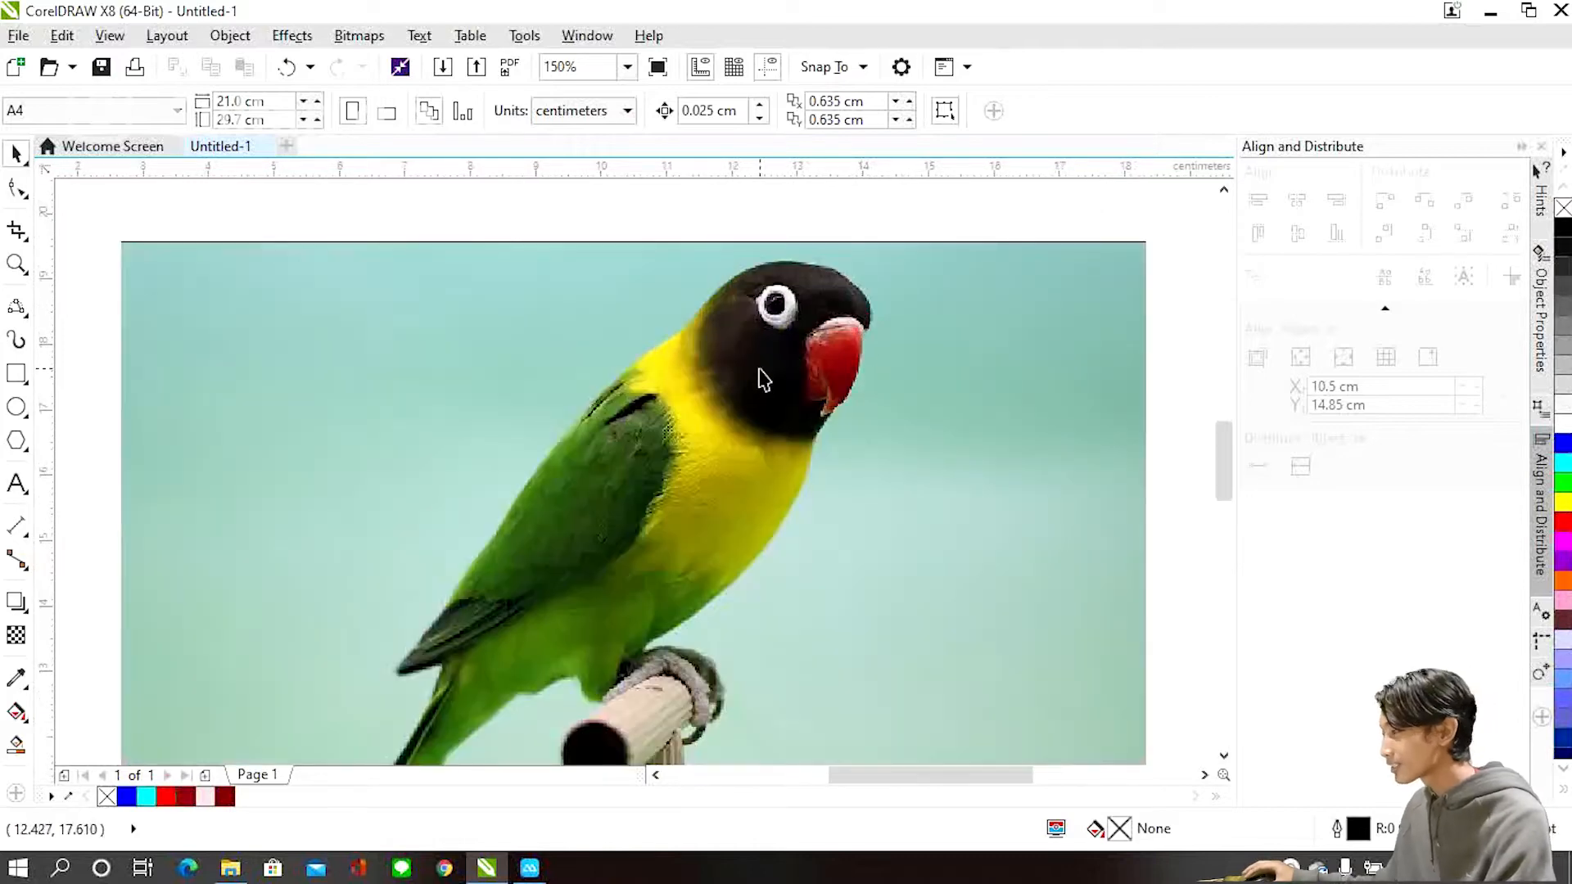
{"action": "scroll", "coordinate": [762, 382], "scroll_direction": "up", "scroll_amount": 1}
{"action": "scroll", "coordinate": [774, 378], "scroll_direction": "down", "scroll_amount": 1}
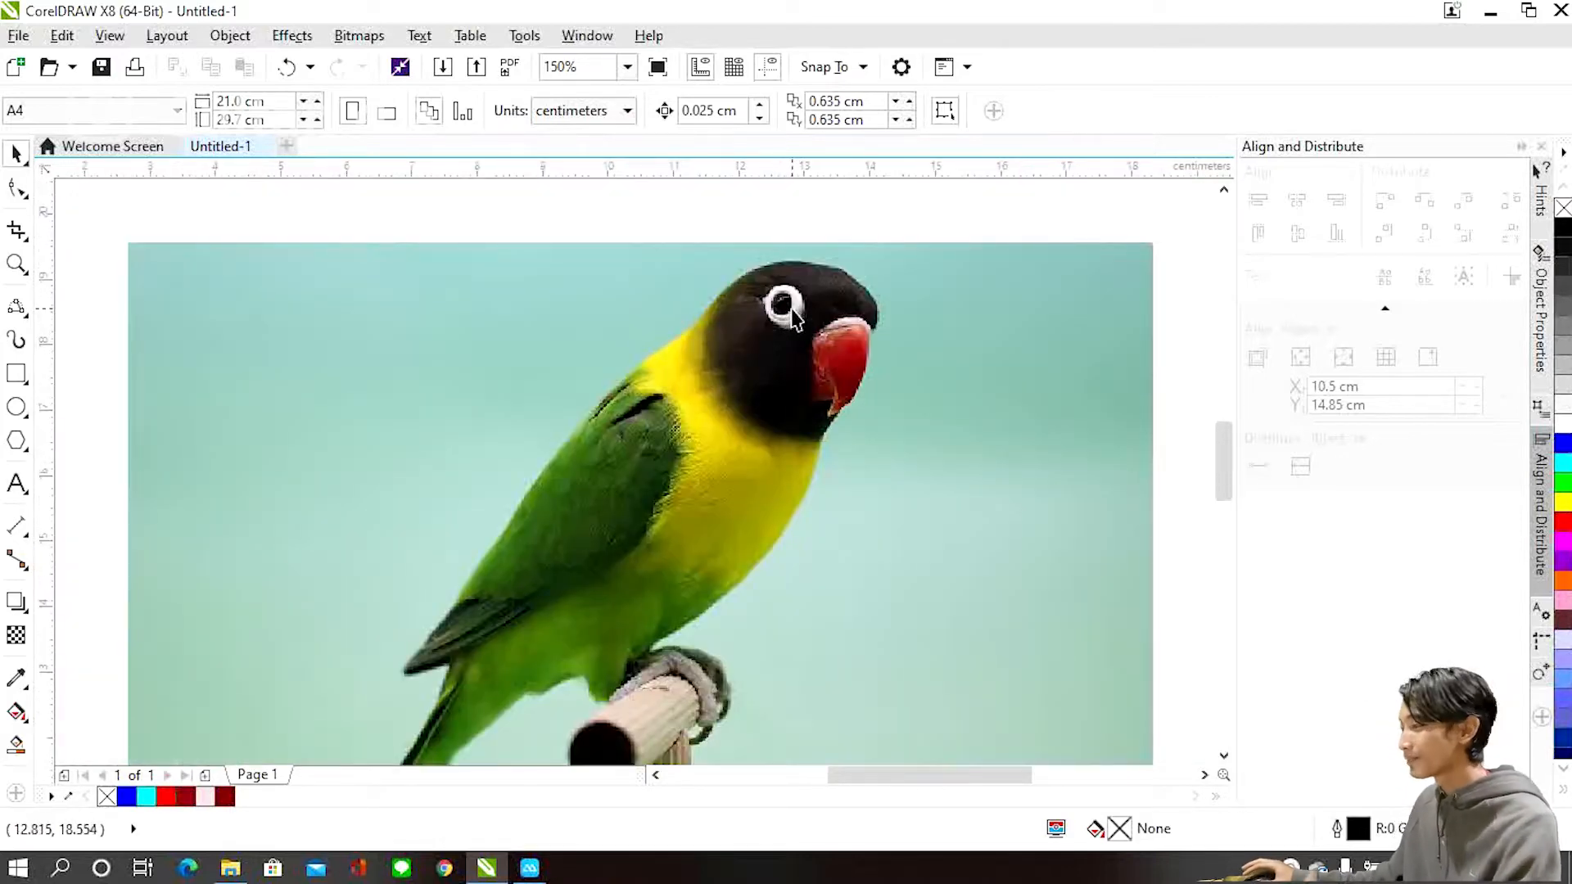
{"action": "scroll", "coordinate": [804, 330], "scroll_direction": "up", "scroll_amount": 1}
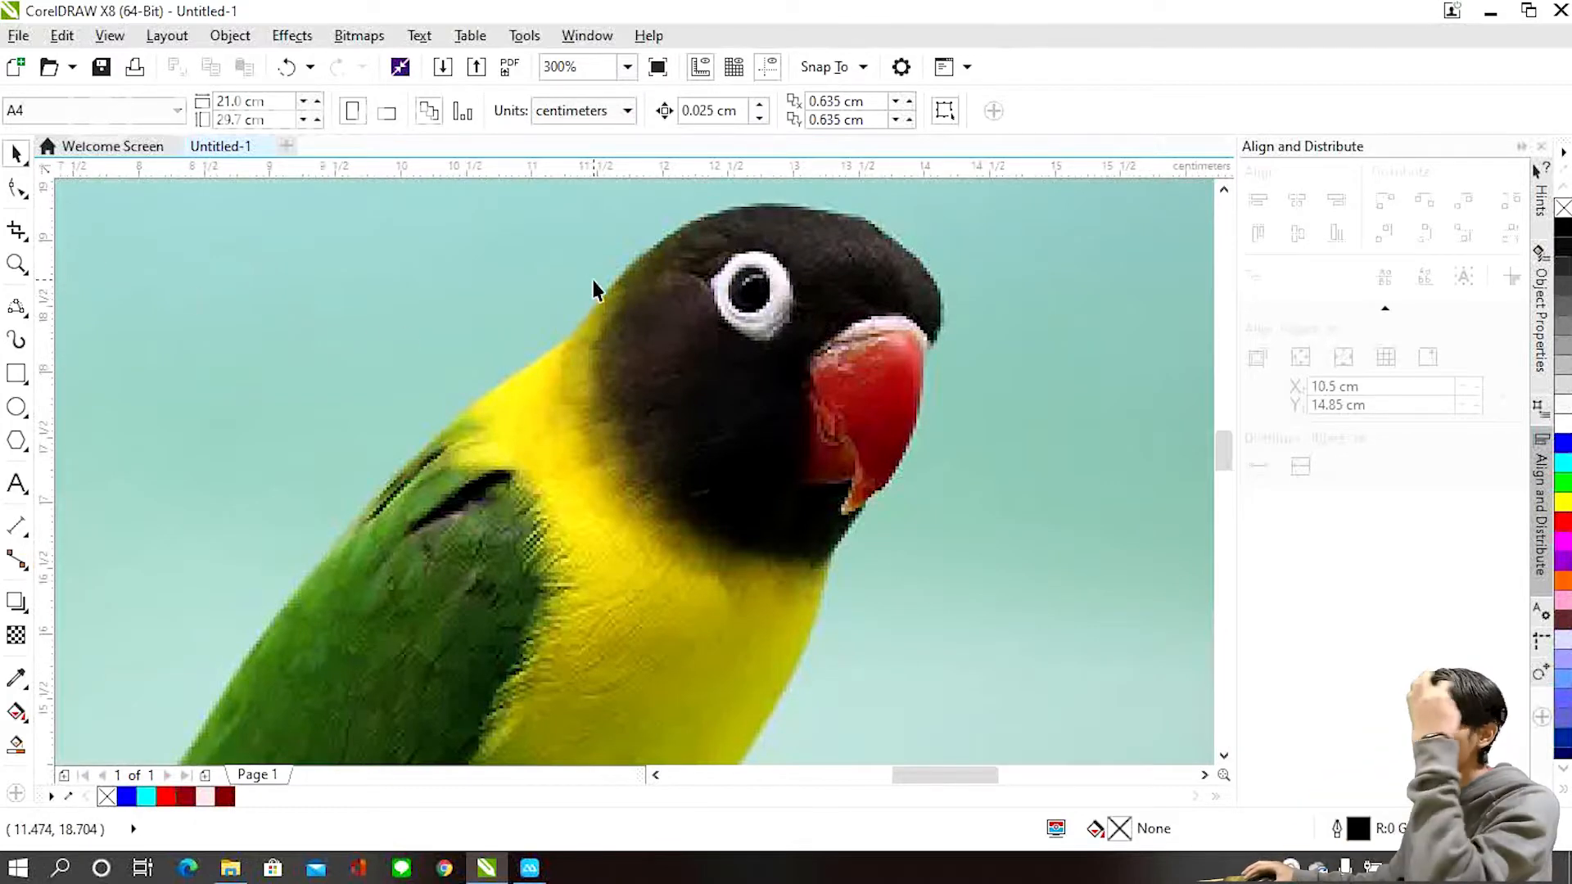
{"action": "scroll", "coordinate": [749, 305], "scroll_direction": "down", "scroll_amount": 1}
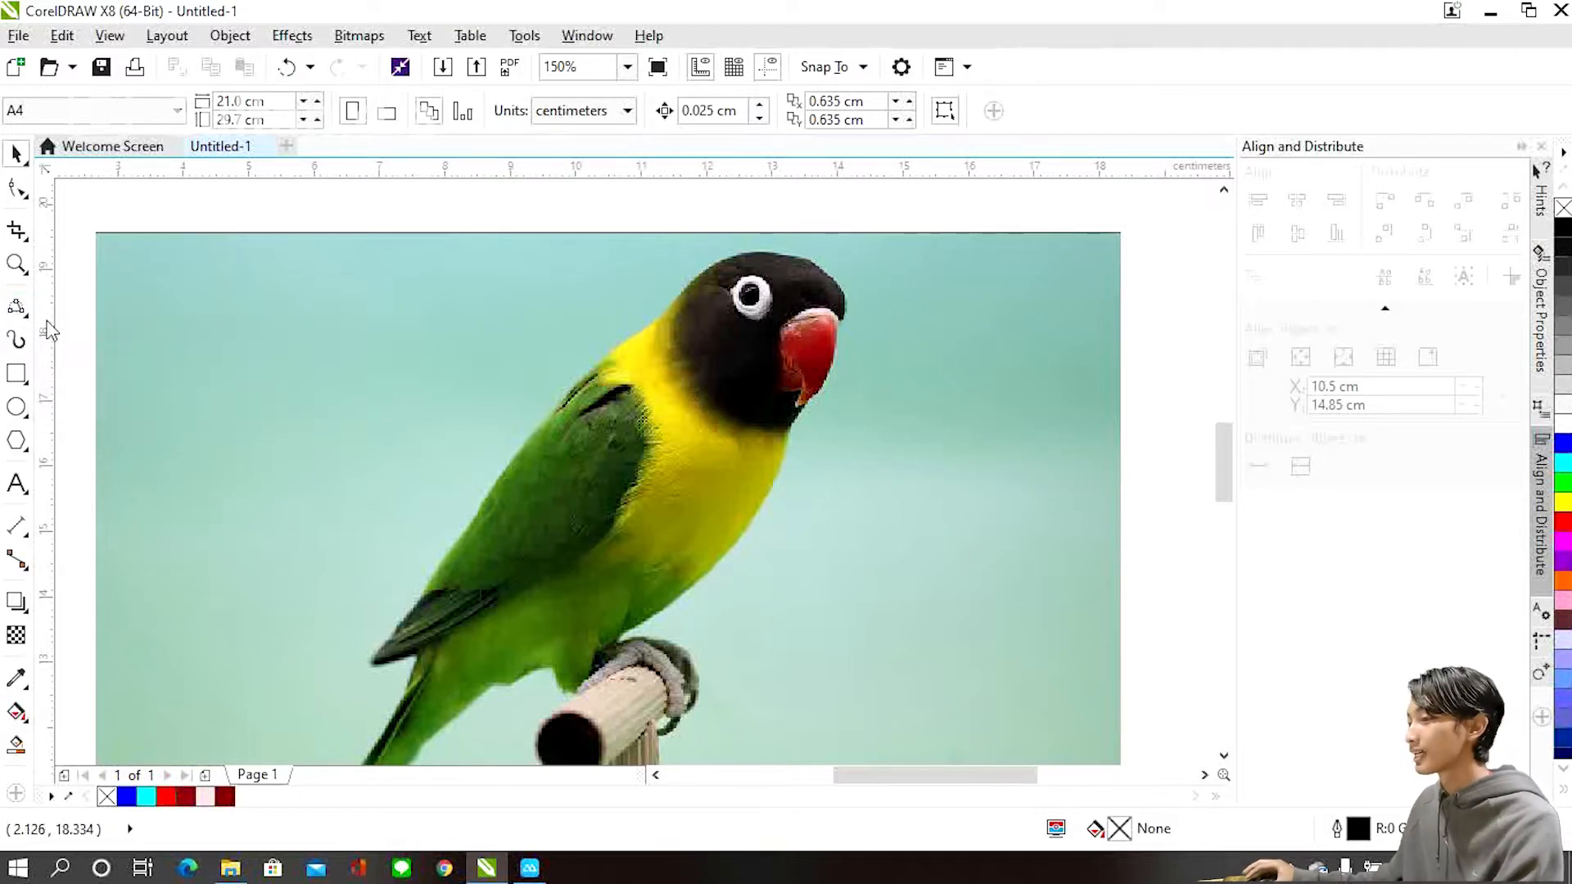
Draw a 3-point curve along the crown of the parrot's head, about 1.38 cm wide, bowed to match its upper edge.
{"action": "left_click", "coordinate": [25, 310]}
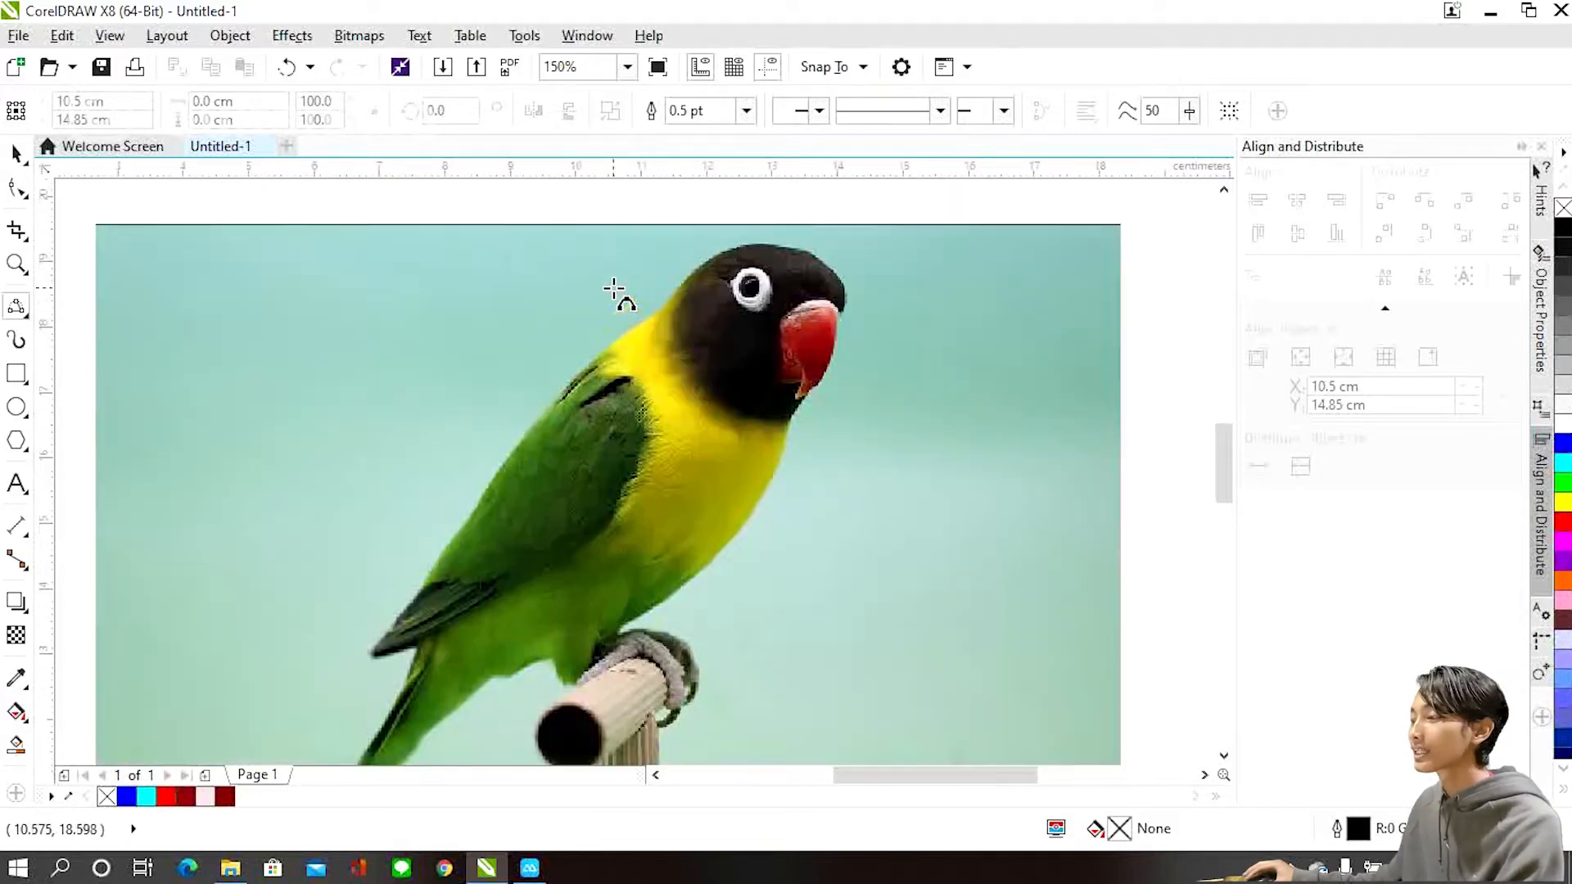
{"action": "scroll", "coordinate": [667, 299], "scroll_direction": "up", "scroll_amount": 2}
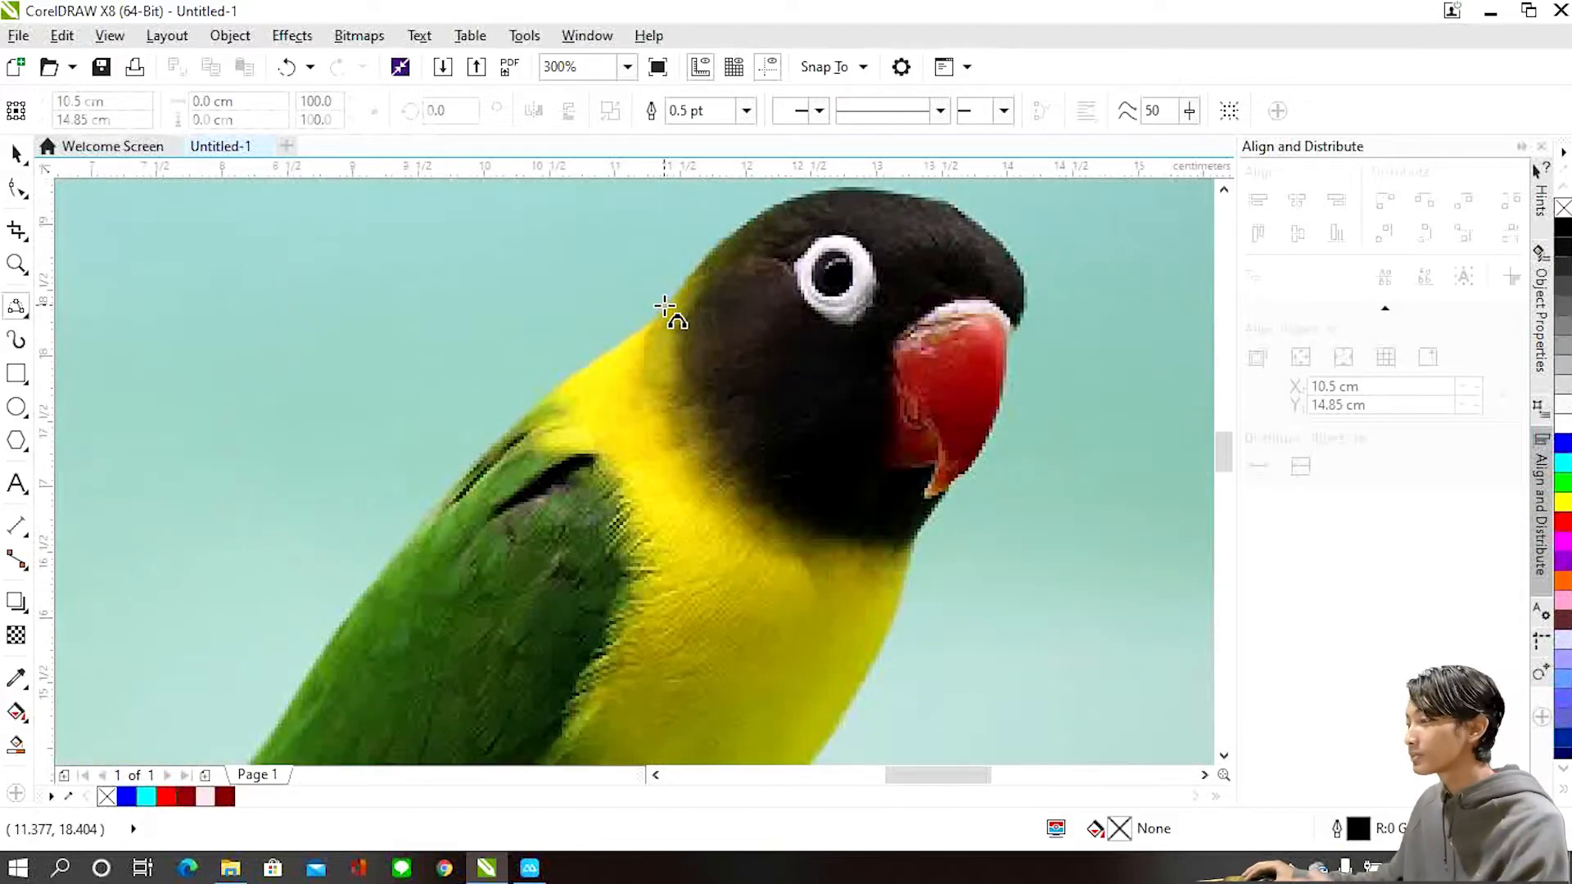
{"action": "scroll", "coordinate": [661, 310], "scroll_direction": "down", "scroll_amount": 1}
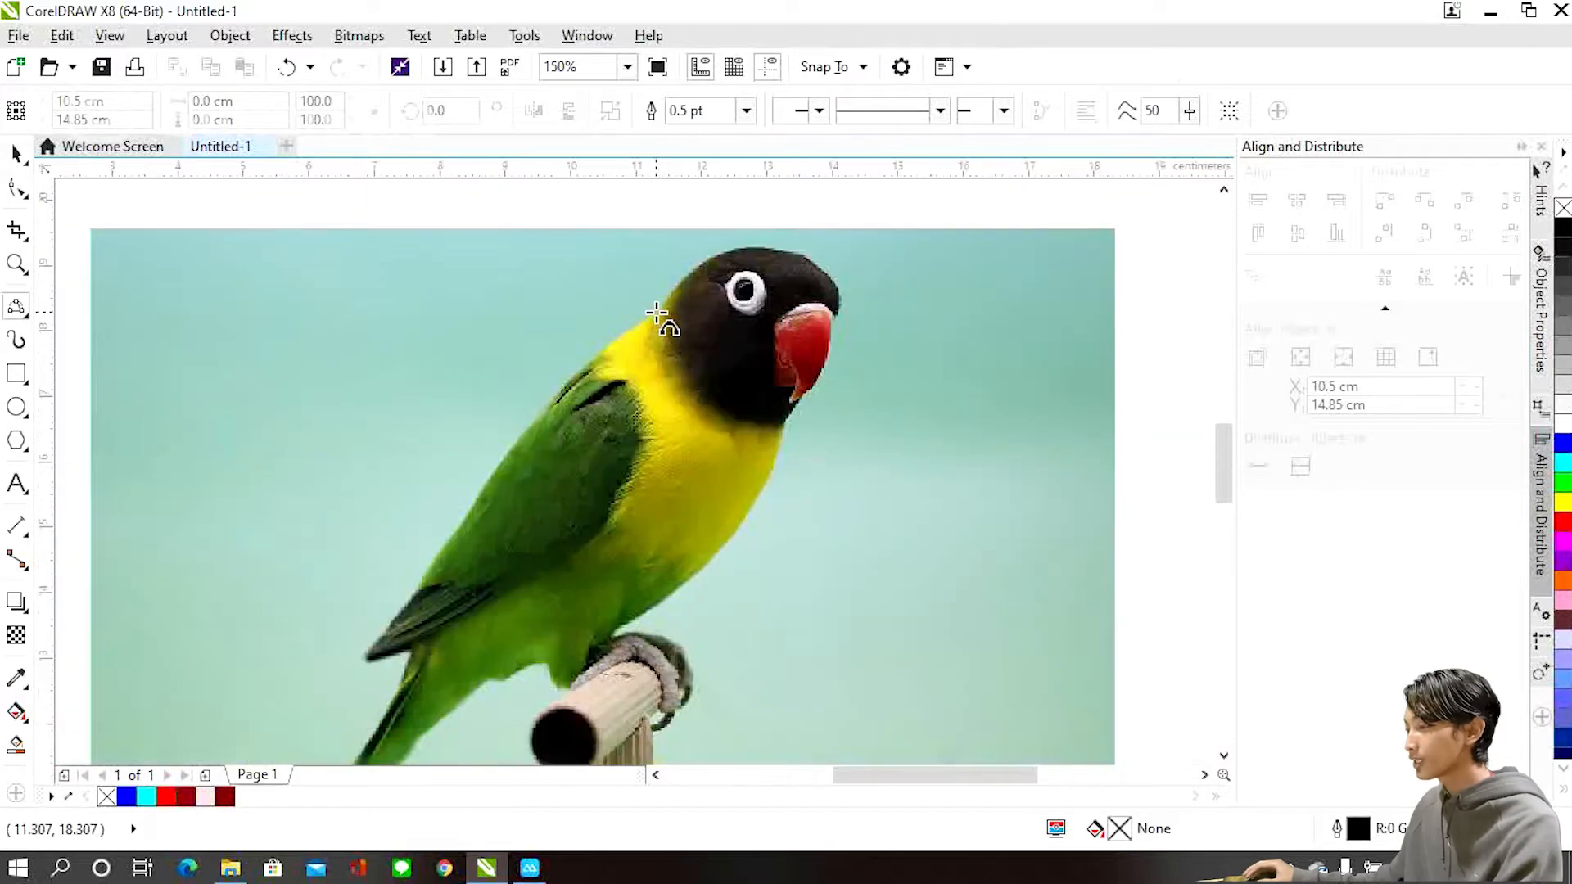
{"action": "scroll", "coordinate": [667, 316], "scroll_direction": "down", "scroll_amount": 1}
{"action": "scroll", "coordinate": [673, 325], "scroll_direction": "up", "scroll_amount": 1}
{"action": "scroll", "coordinate": [671, 324], "scroll_direction": "down", "scroll_amount": 1}
{"action": "scroll", "coordinate": [691, 236], "scroll_direction": "up", "scroll_amount": 2}
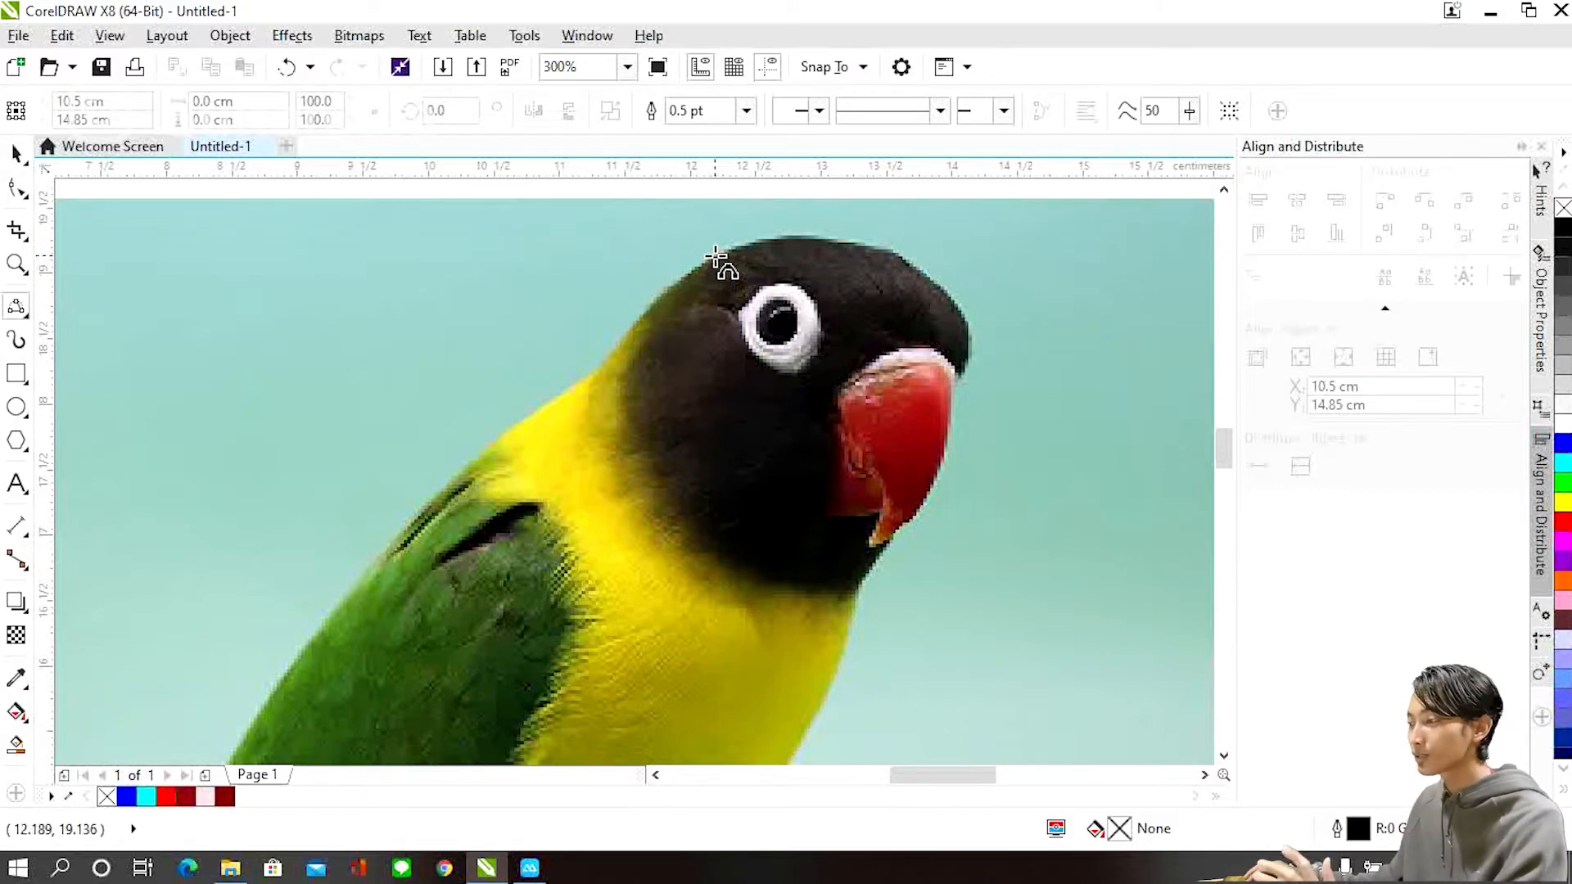
{"action": "scroll", "coordinate": [680, 282], "scroll_direction": "up", "scroll_amount": 2}
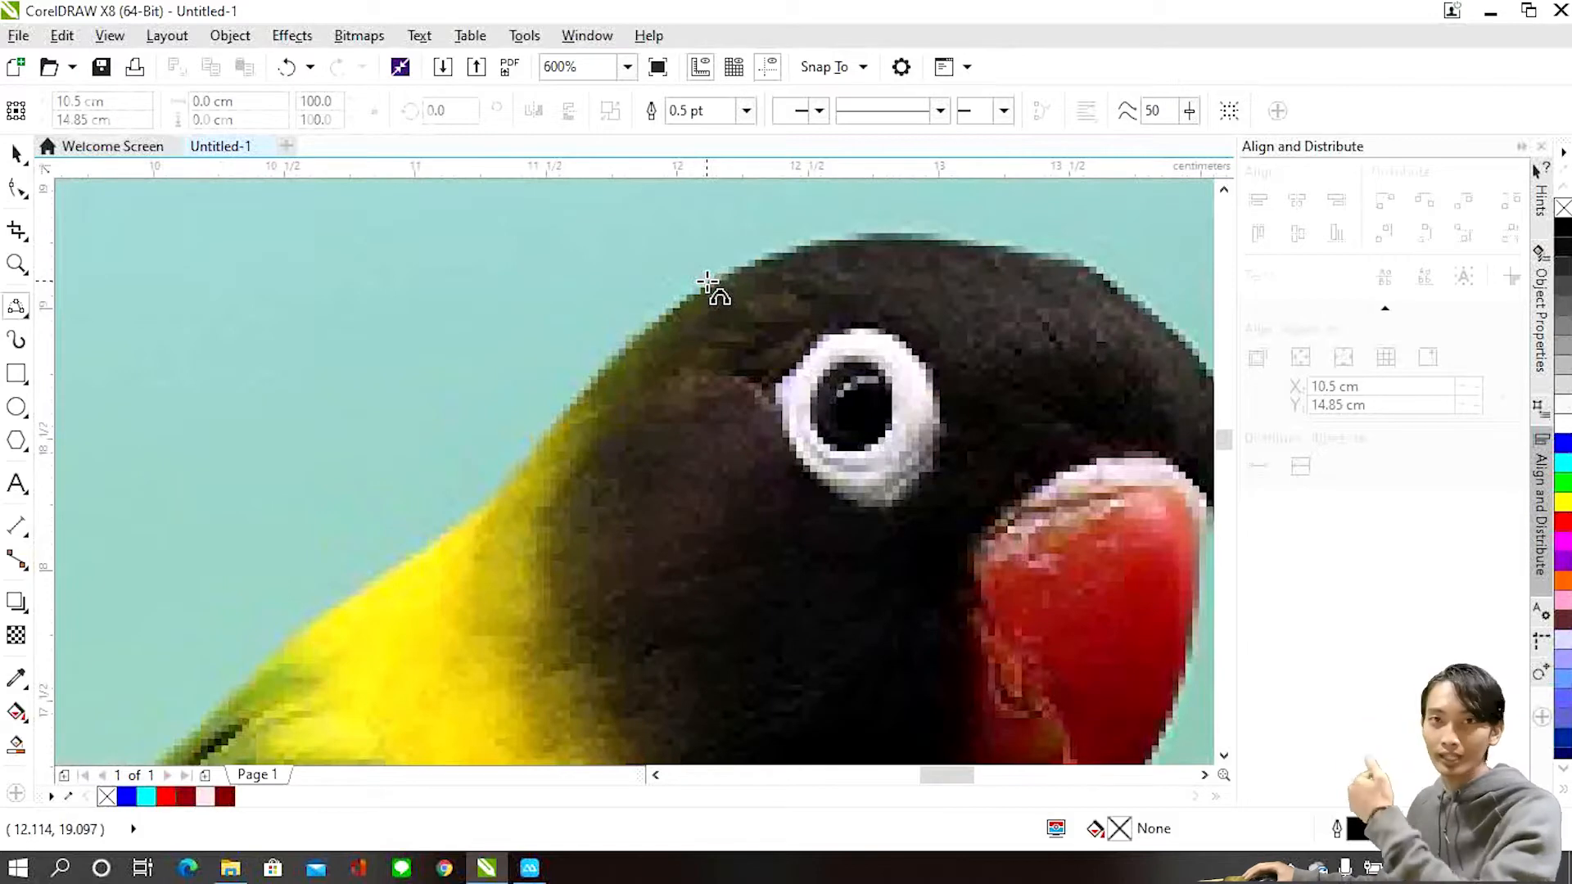
{"action": "scroll", "coordinate": [660, 323], "scroll_direction": "down", "scroll_amount": 2}
{"action": "scroll", "coordinate": [663, 327], "scroll_direction": "up", "scroll_amount": 2}
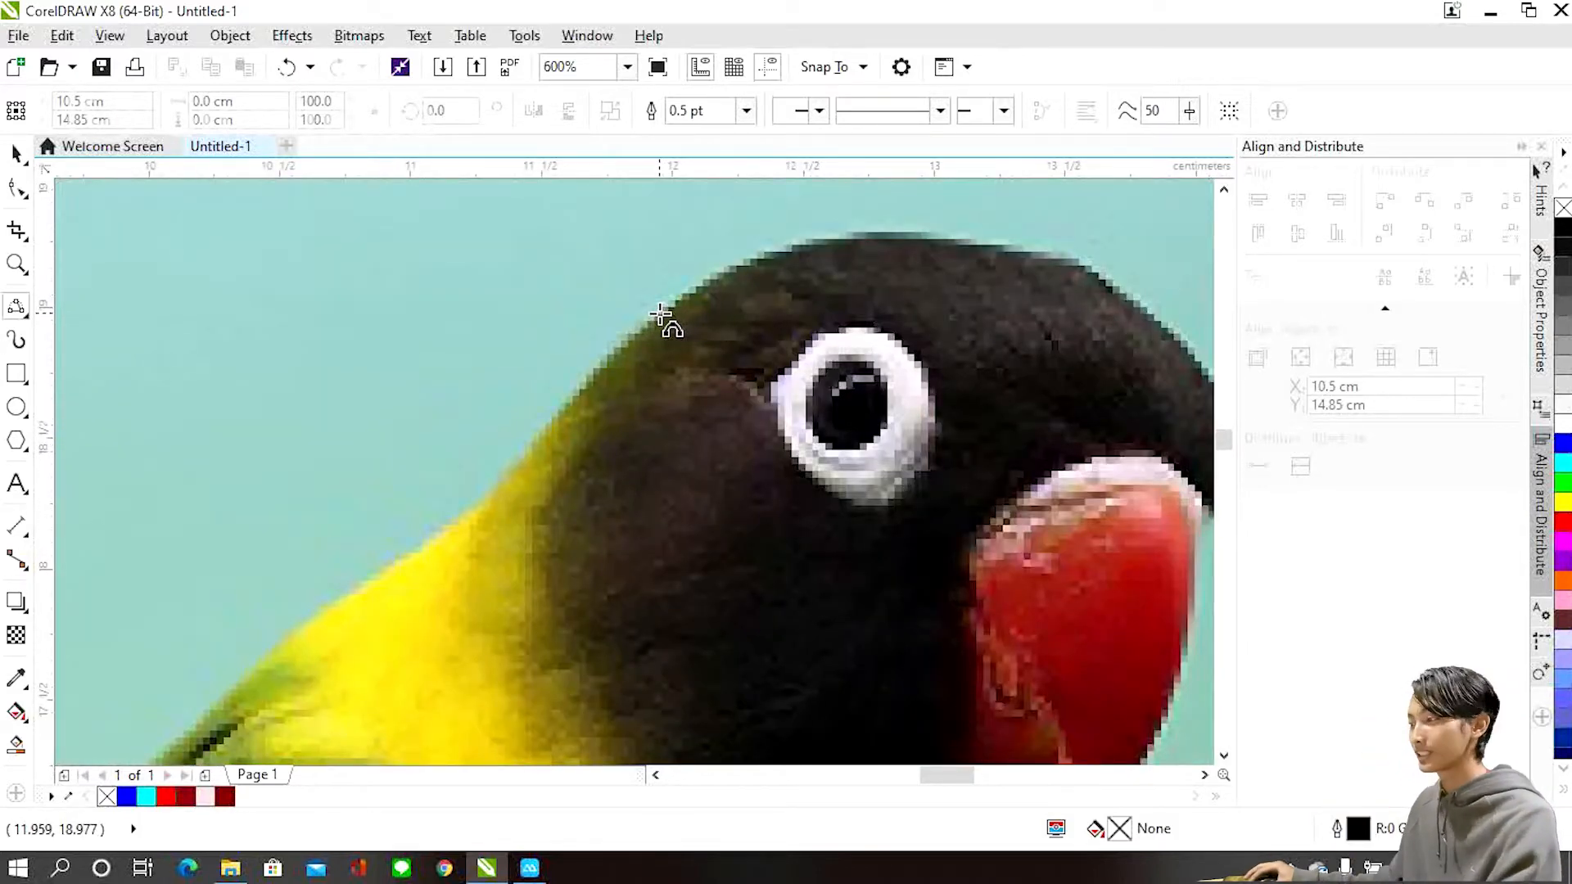
{"action": "left_click", "coordinate": [661, 316]}
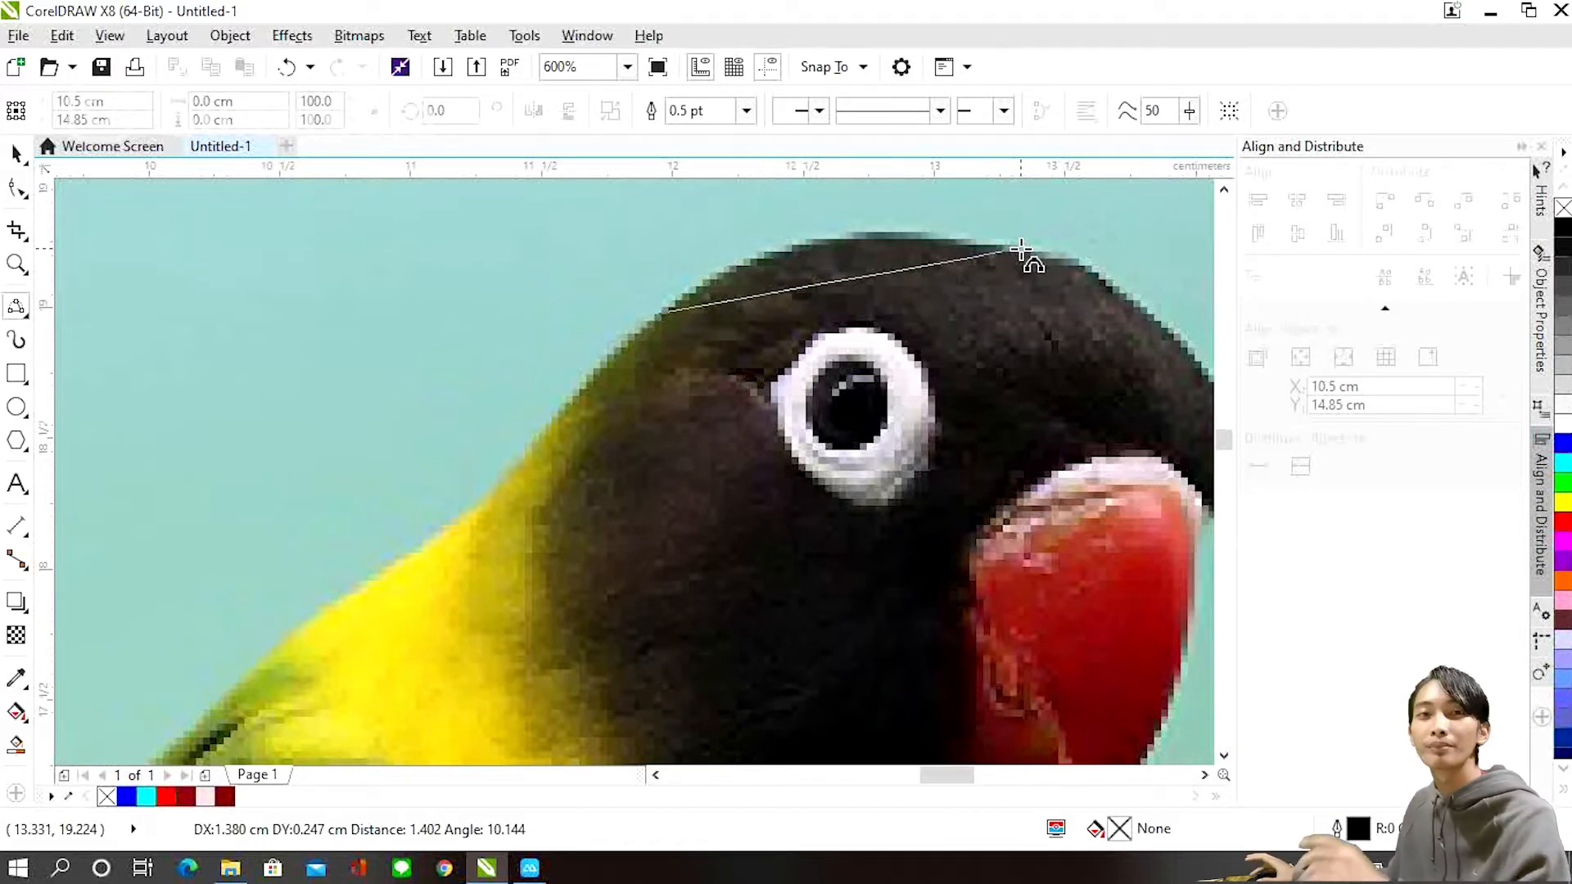
{"action": "left_click_drag", "start_coordinate": [1022, 251], "coordinate": [807, 246]}
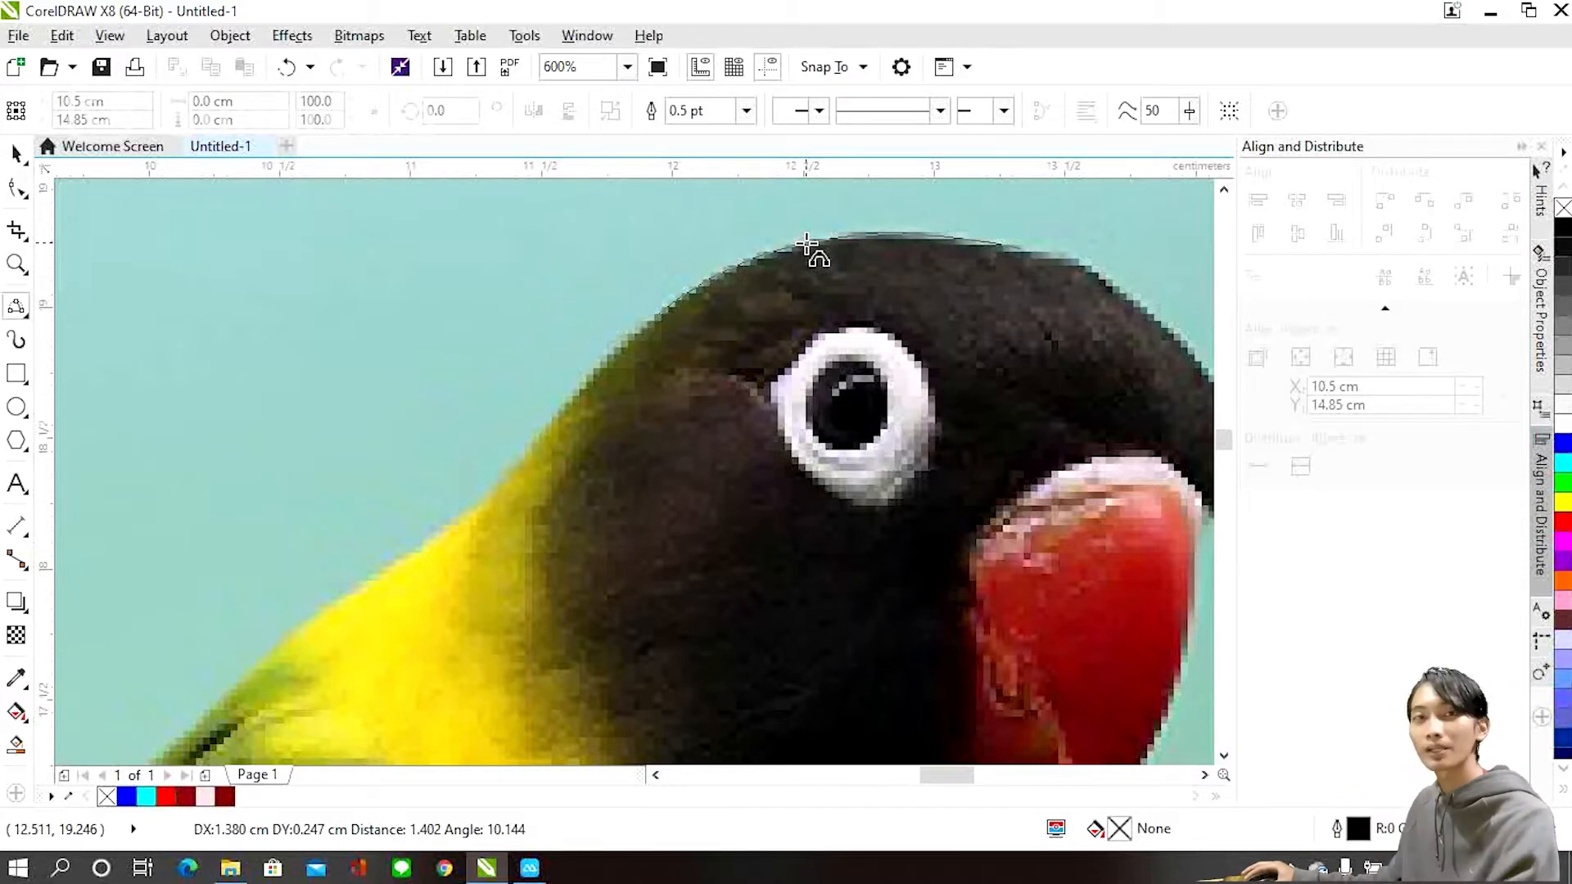
{"action": "left_click_drag", "start_coordinate": [808, 246], "coordinate": [808, 244]}
Extend the crown curve from its front end node with a bowed segment about 0.44 cm wide along the forehead.
{"action": "scroll", "coordinate": [702, 312], "scroll_direction": "down", "scroll_amount": 1}
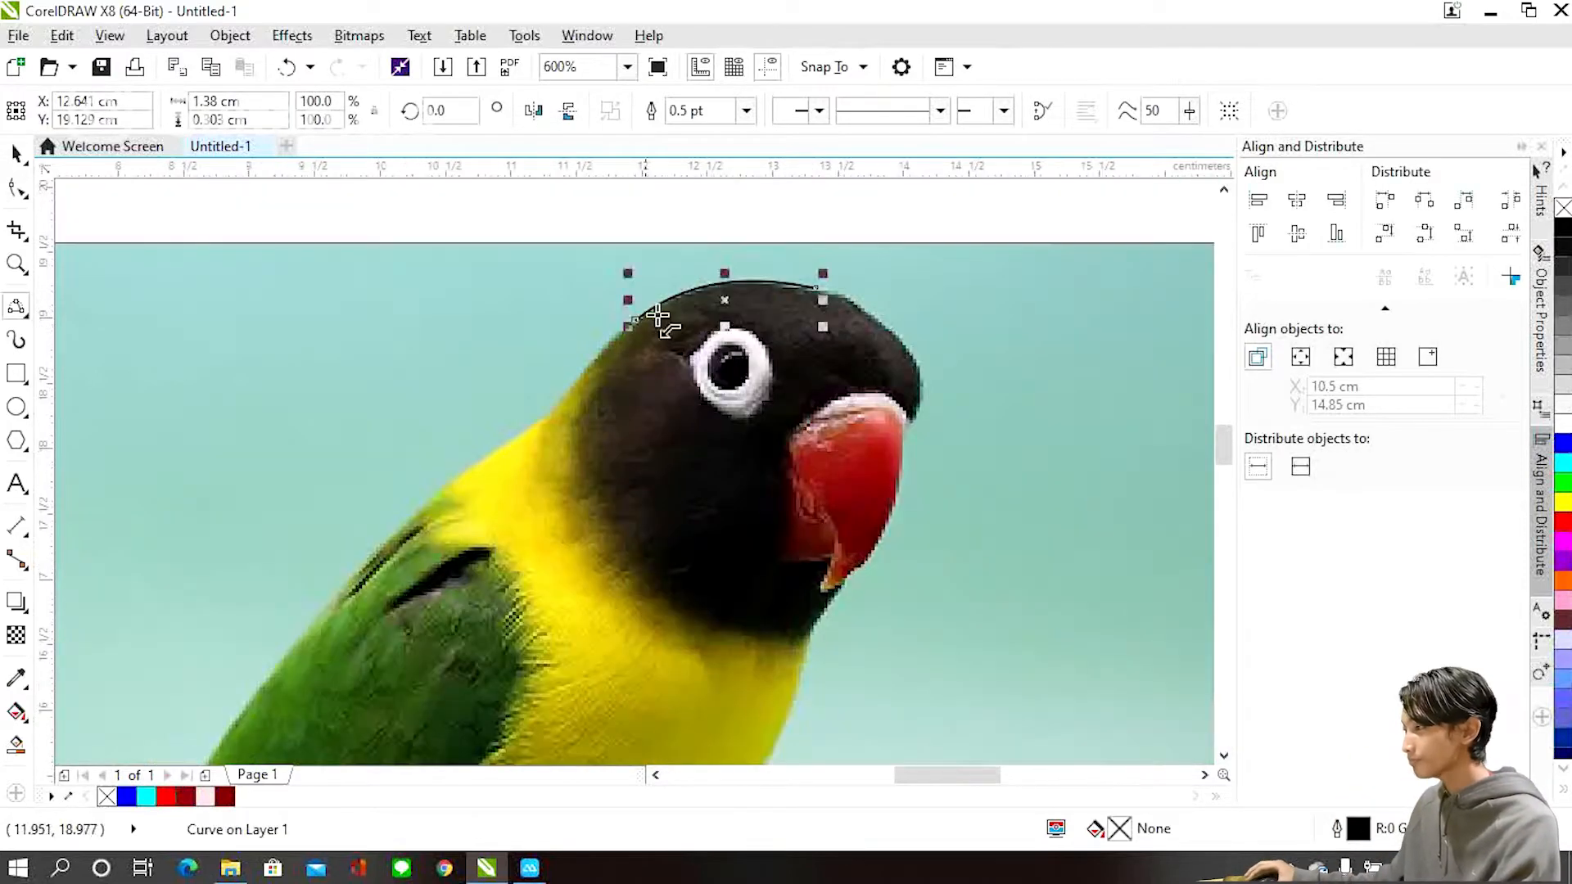
{"action": "scroll", "coordinate": [745, 311], "scroll_direction": "up", "scroll_amount": 1}
{"action": "scroll", "coordinate": [782, 315], "scroll_direction": "down", "scroll_amount": 1}
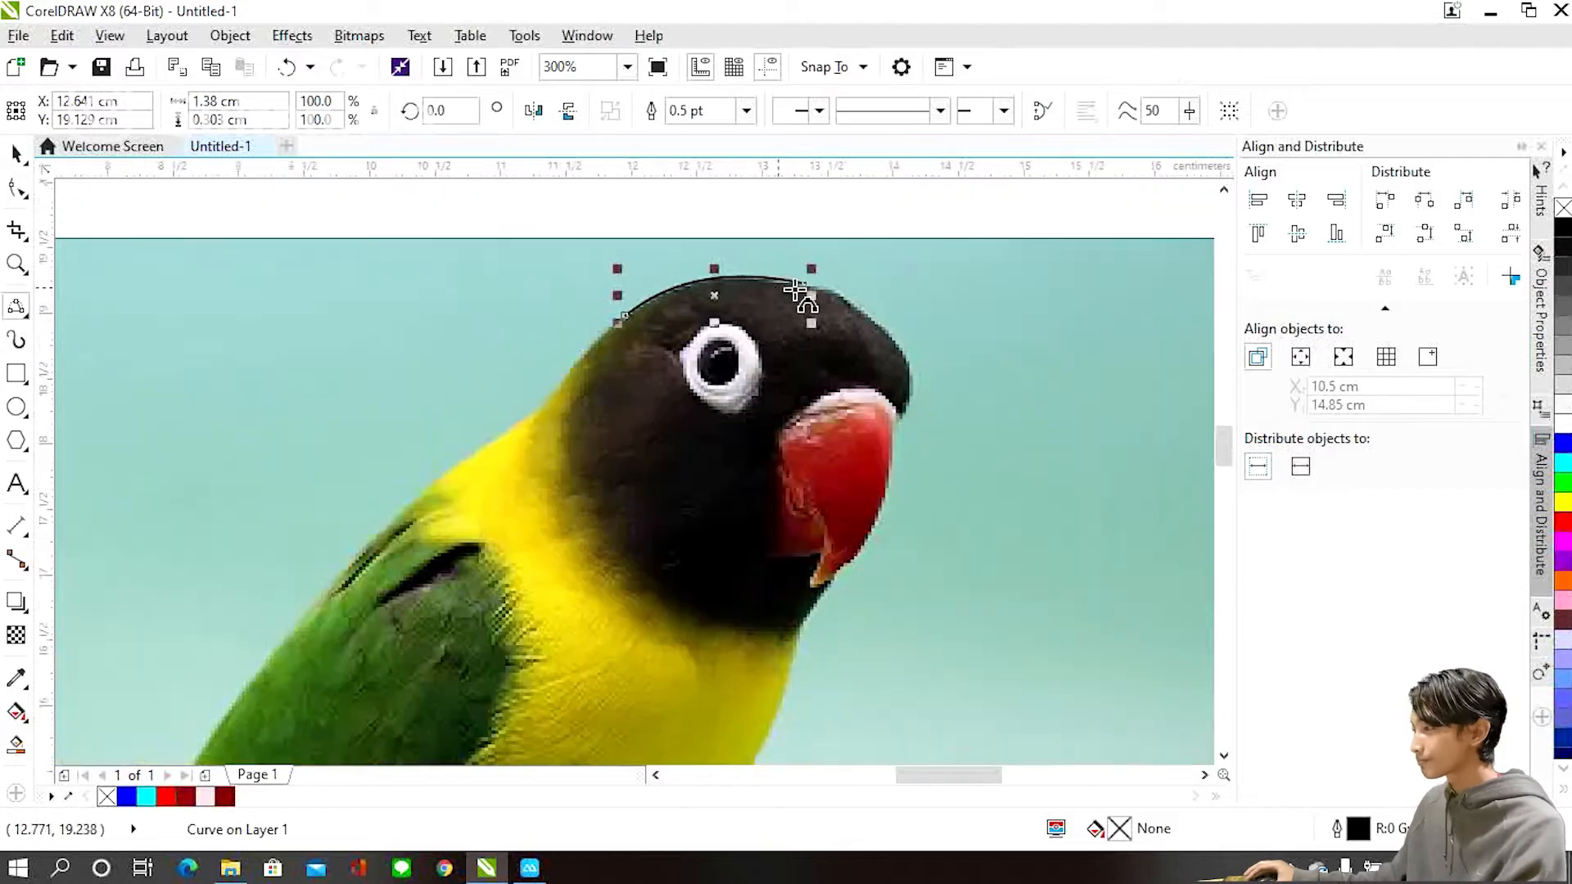
{"action": "scroll", "coordinate": [917, 319], "scroll_direction": "up", "scroll_amount": 1}
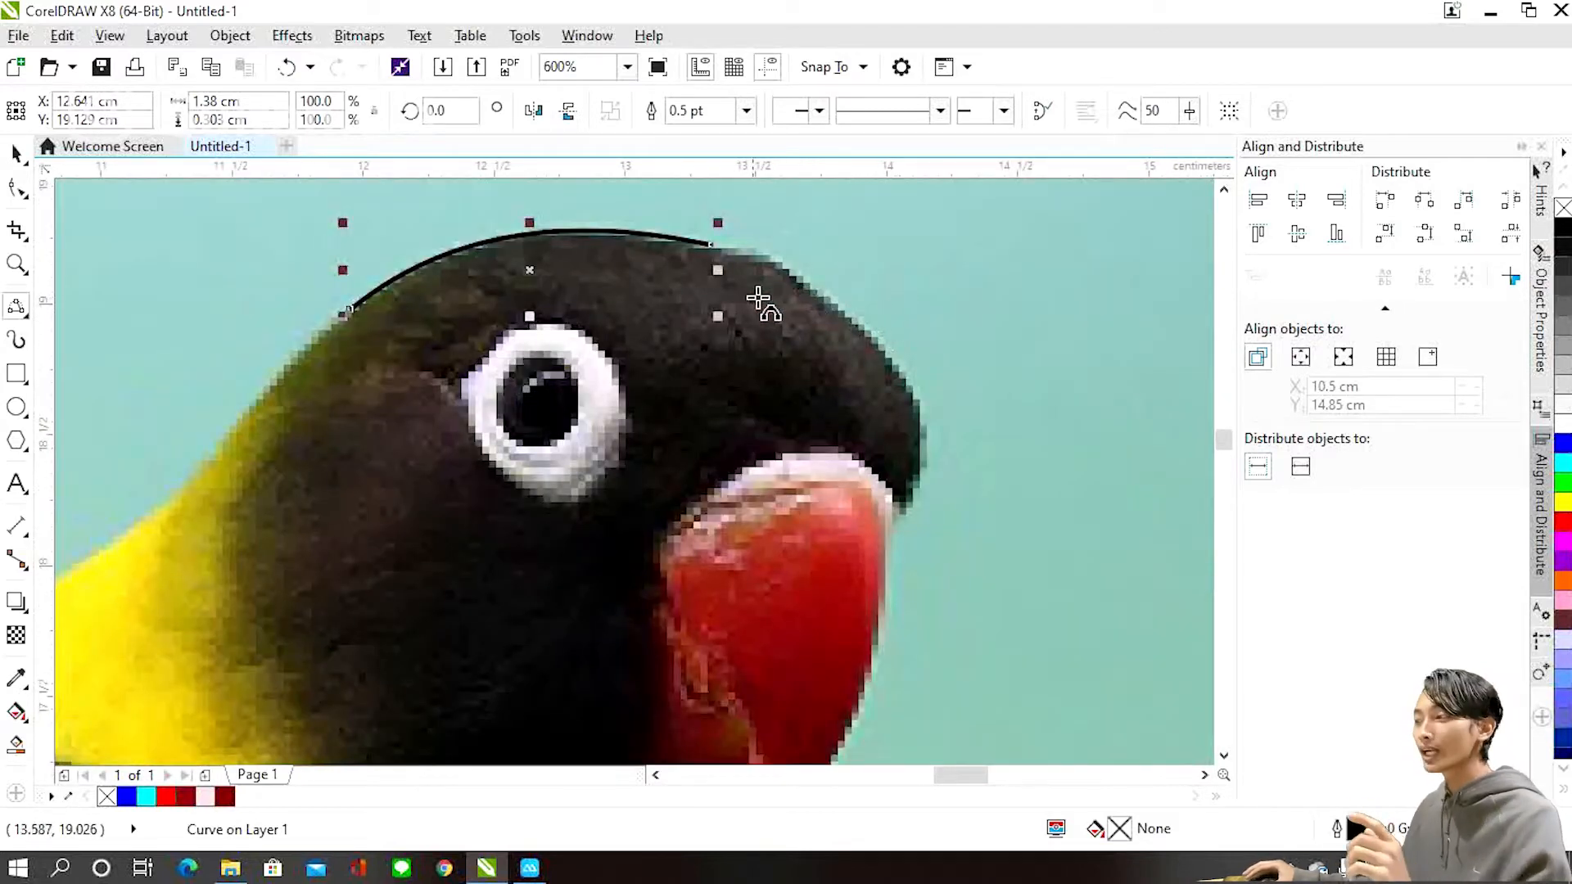
{"action": "scroll", "coordinate": [724, 250], "scroll_direction": "up", "scroll_amount": 1}
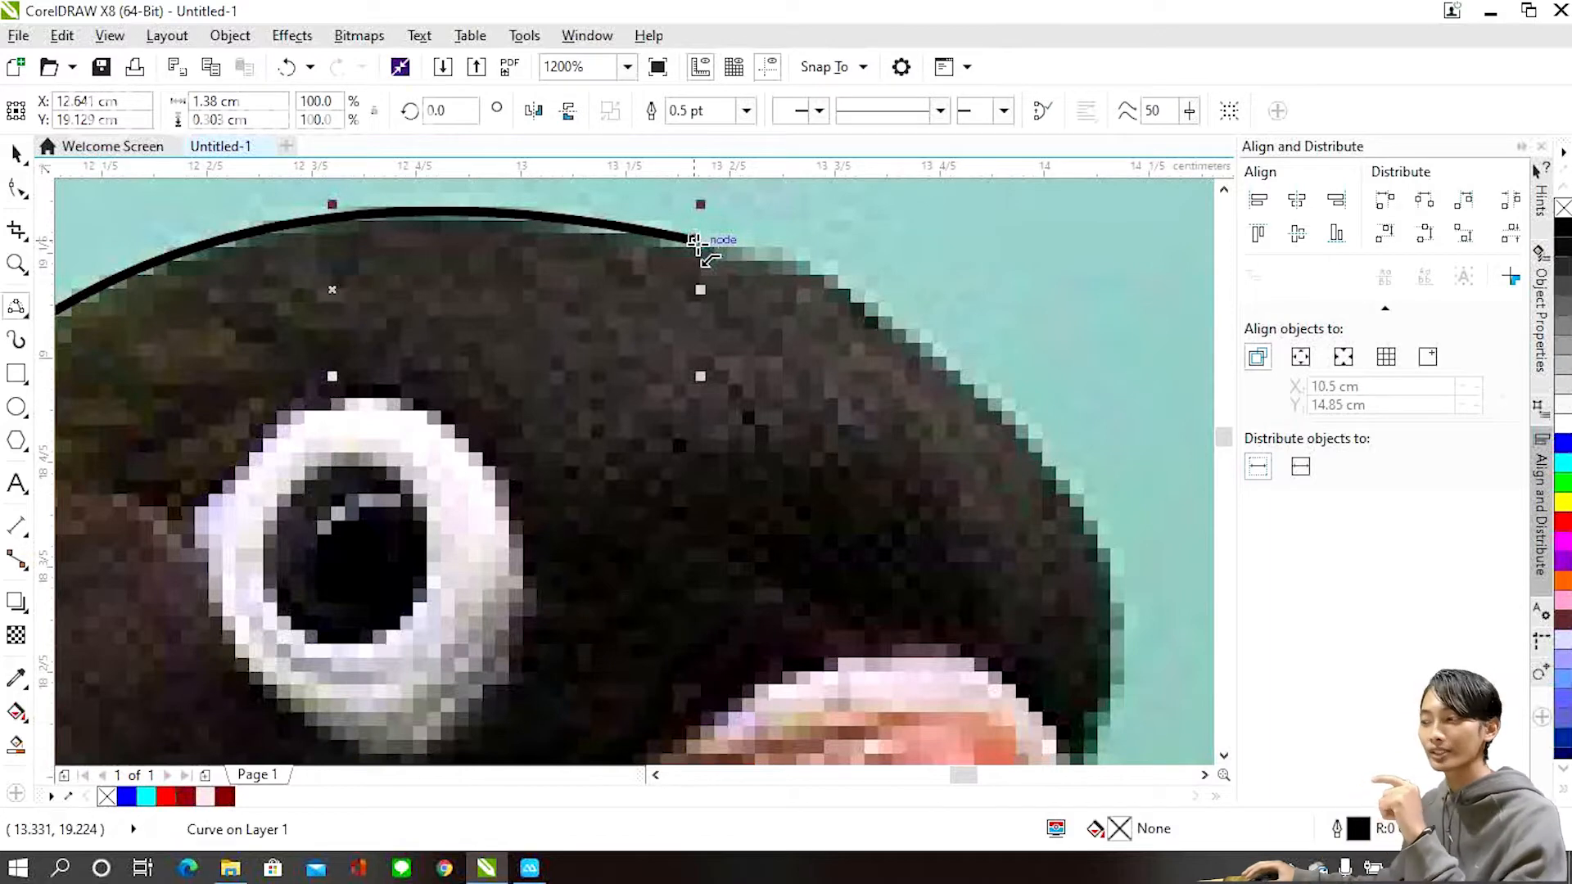
{"action": "scroll", "coordinate": [694, 242], "scroll_direction": "down", "scroll_amount": 1}
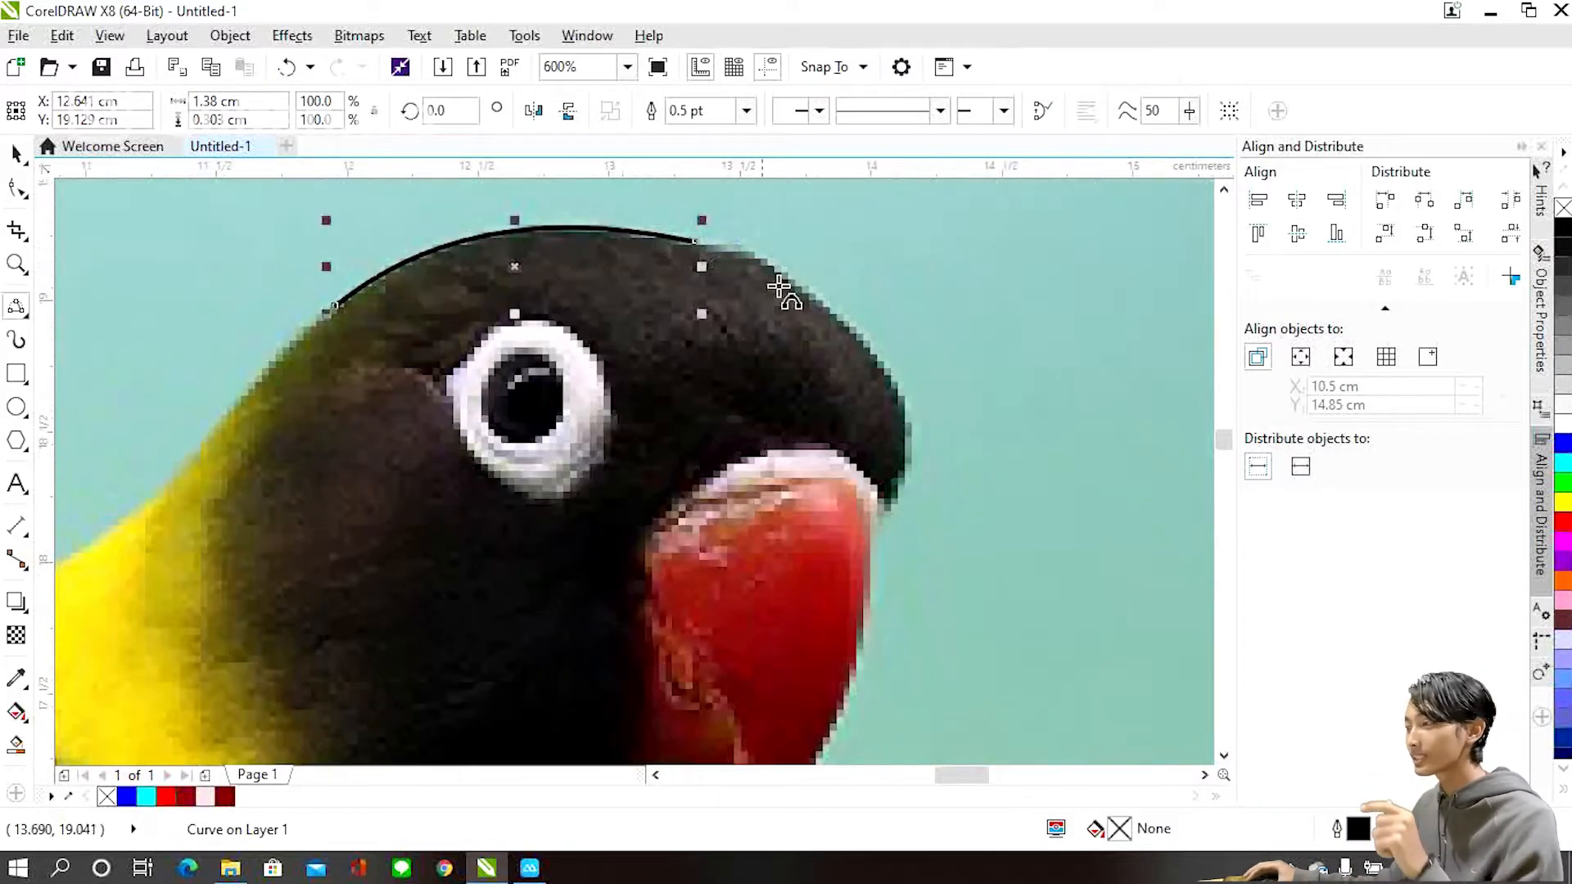
{"action": "scroll", "coordinate": [762, 353], "scroll_direction": "down", "scroll_amount": 1}
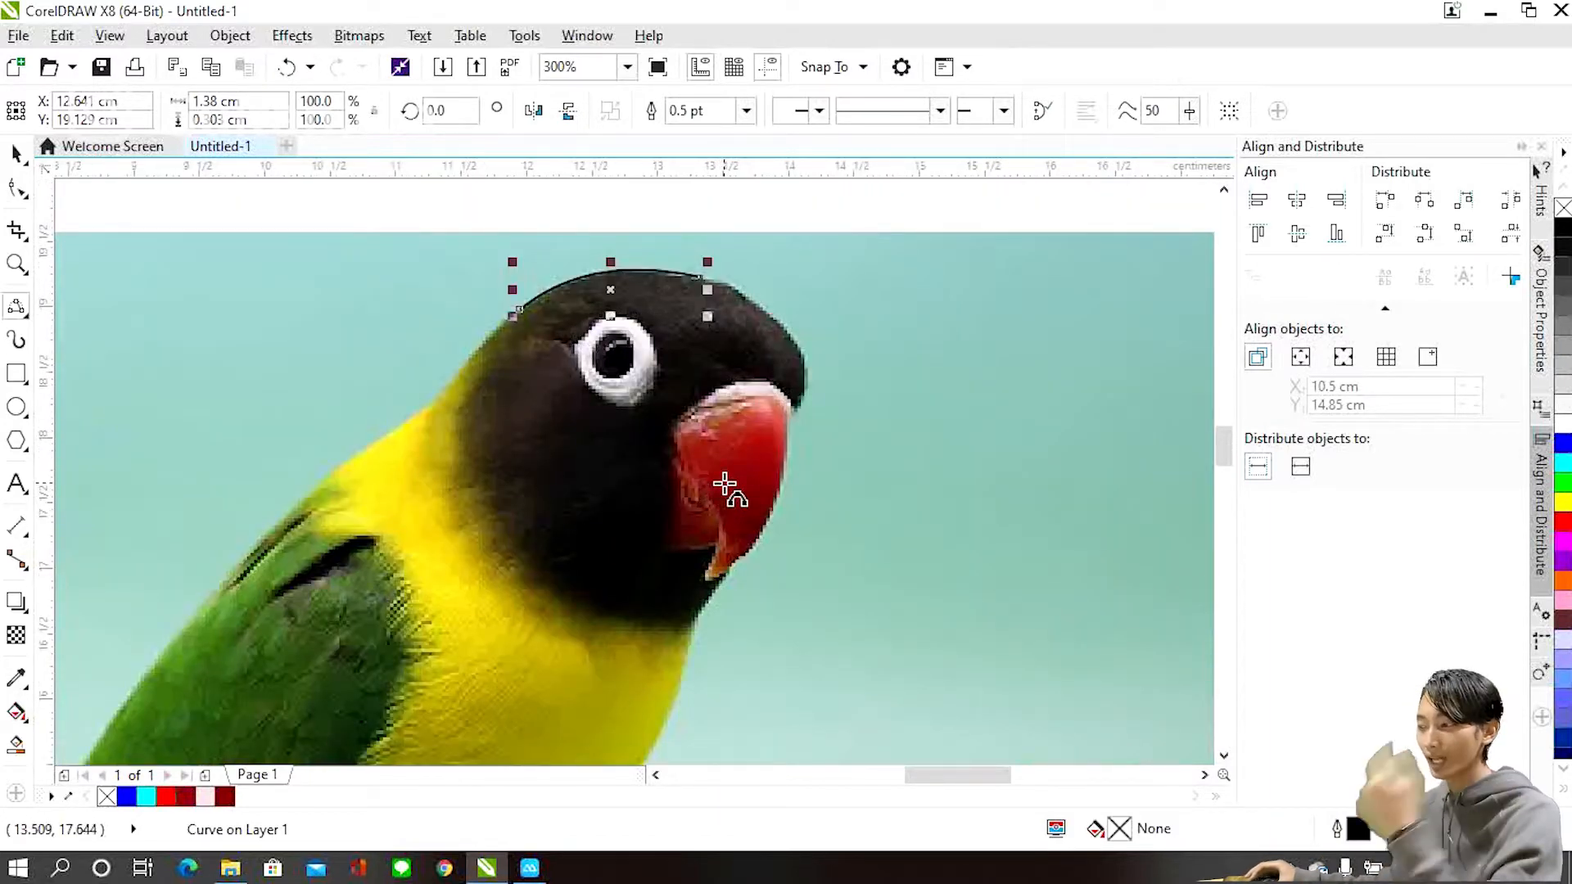
{"action": "scroll", "coordinate": [747, 316], "scroll_direction": "up", "scroll_amount": 1}
{"action": "scroll", "coordinate": [720, 333], "scroll_direction": "down", "scroll_amount": 1}
{"action": "scroll", "coordinate": [692, 334], "scroll_direction": "up", "scroll_amount": 1}
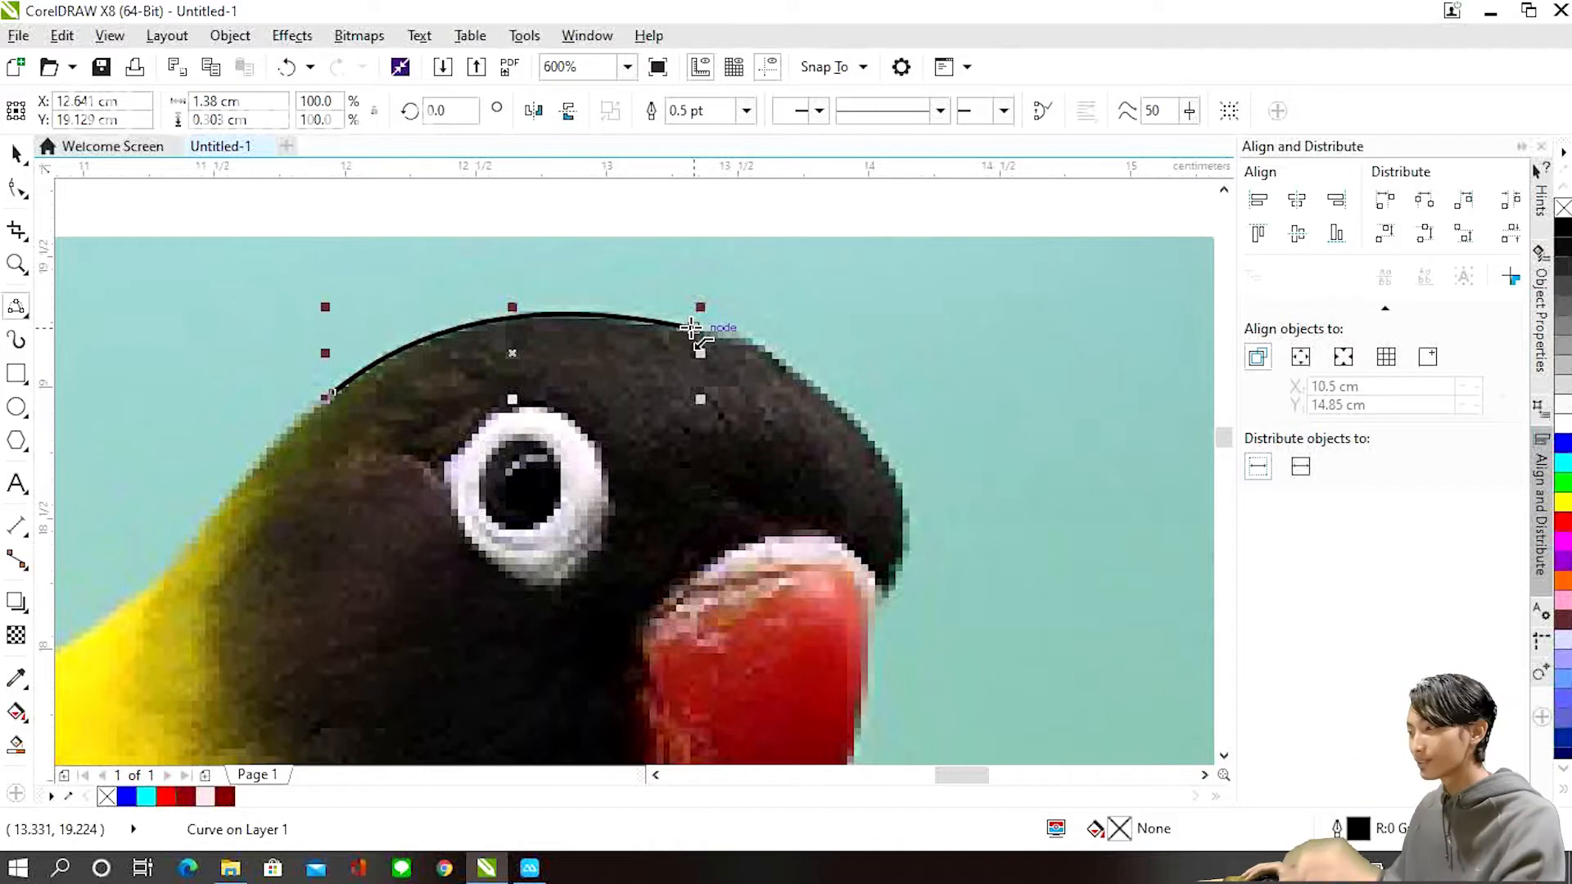
{"action": "left_click_drag", "start_coordinate": [695, 329], "coordinate": [808, 381]}
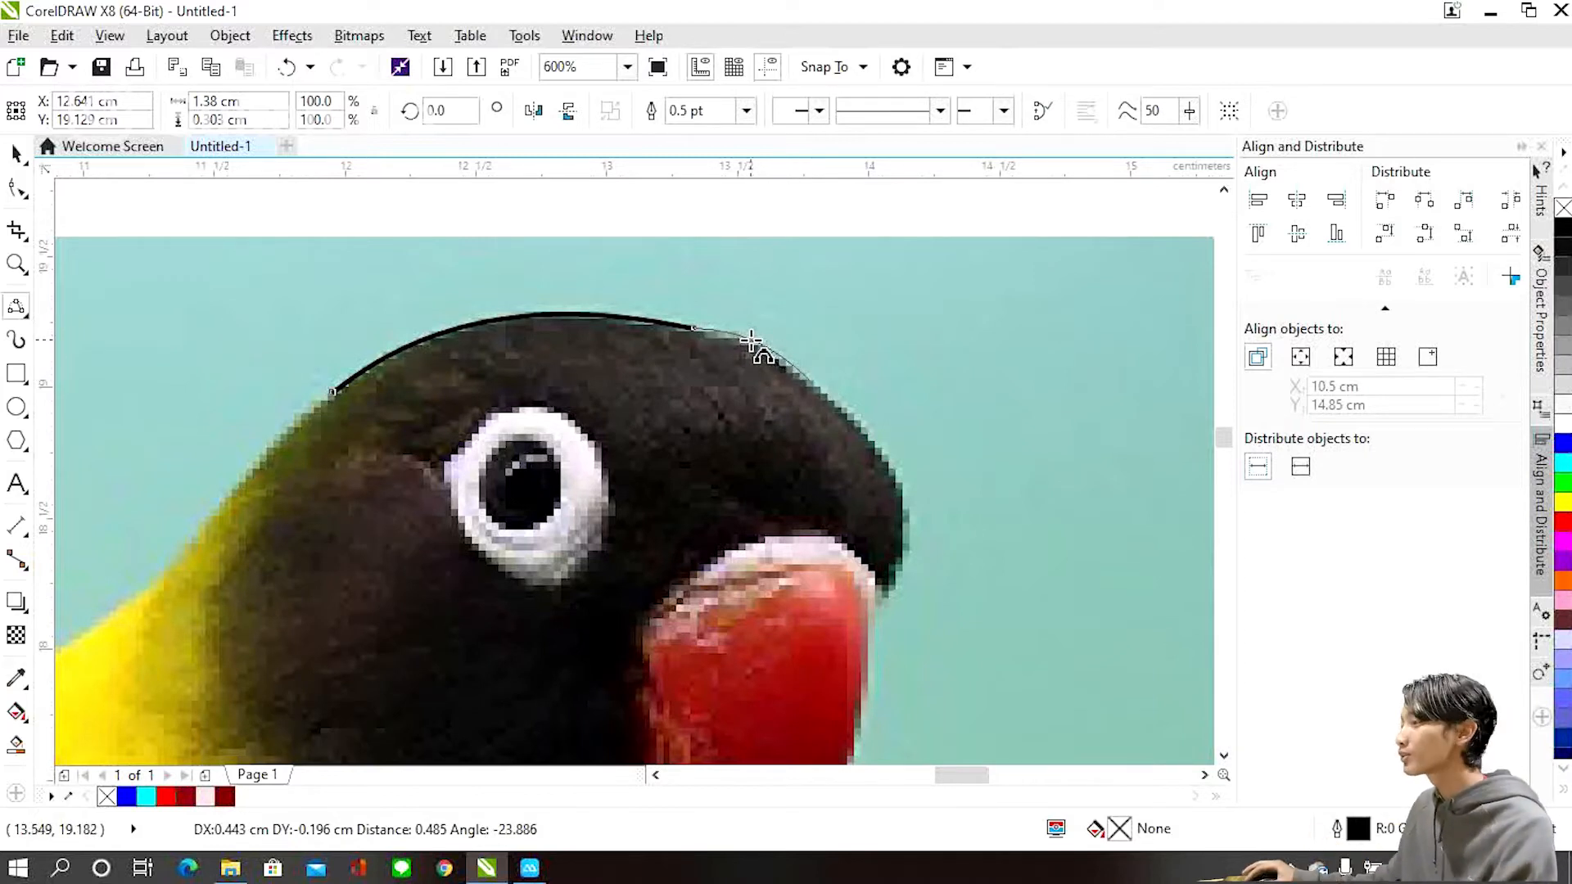
{"action": "left_click", "coordinate": [752, 342]}
Continue the head outline down the forehead to the front of the beak and back along the beak's upper edge.
{"action": "scroll", "coordinate": [684, 397], "scroll_direction": "down", "scroll_amount": 2}
{"action": "scroll", "coordinate": [734, 361], "scroll_direction": "up", "scroll_amount": 2}
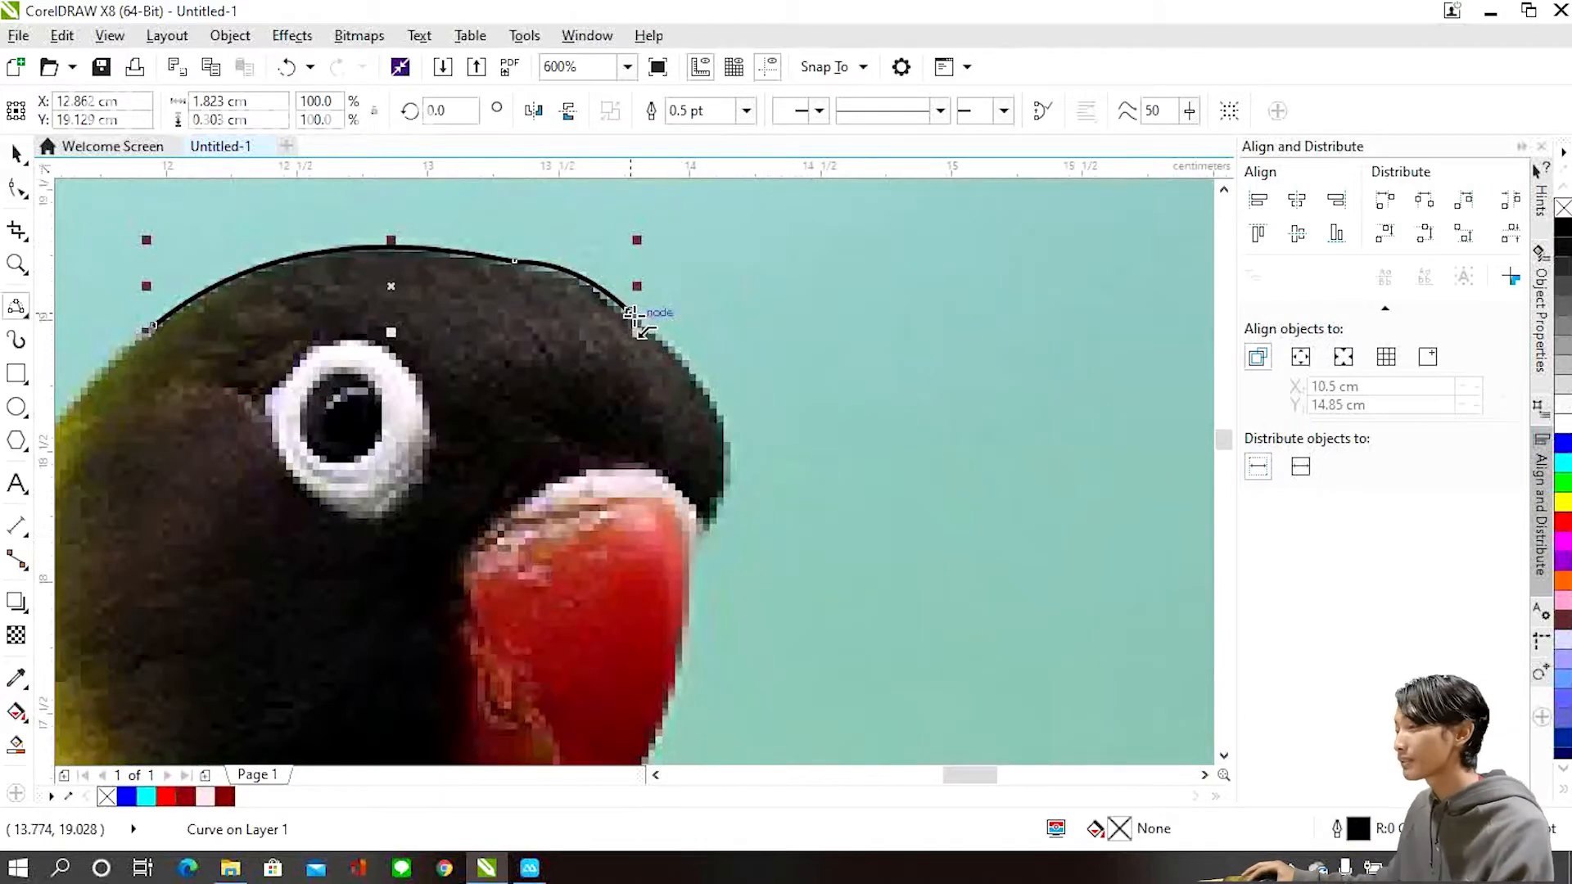
{"action": "left_click_drag", "start_coordinate": [642, 316], "coordinate": [723, 428]}
{"action": "scroll", "coordinate": [723, 428], "scroll_direction": "up", "scroll_amount": 2}
{"action": "left_click_drag", "start_coordinate": [660, 332], "coordinate": [304, 530]}
{"action": "left_click", "coordinate": [459, 379]}
Continue the head outline down the beak's inner edge, along its underside and around the hooked beak tip.
{"action": "scroll", "coordinate": [459, 379], "scroll_direction": "down", "scroll_amount": 2}
{"action": "scroll", "coordinate": [447, 507], "scroll_direction": "up", "scroll_amount": 1}
{"action": "left_click_drag", "start_coordinate": [393, 318], "coordinate": [376, 562]}
{"action": "left_click", "coordinate": [402, 429]}
{"action": "left_click", "coordinate": [374, 562]}
{"action": "scroll", "coordinate": [439, 571], "scroll_direction": "down", "scroll_amount": 1}
{"action": "left_click", "coordinate": [490, 491]}
{"action": "left_click", "coordinate": [474, 560]}
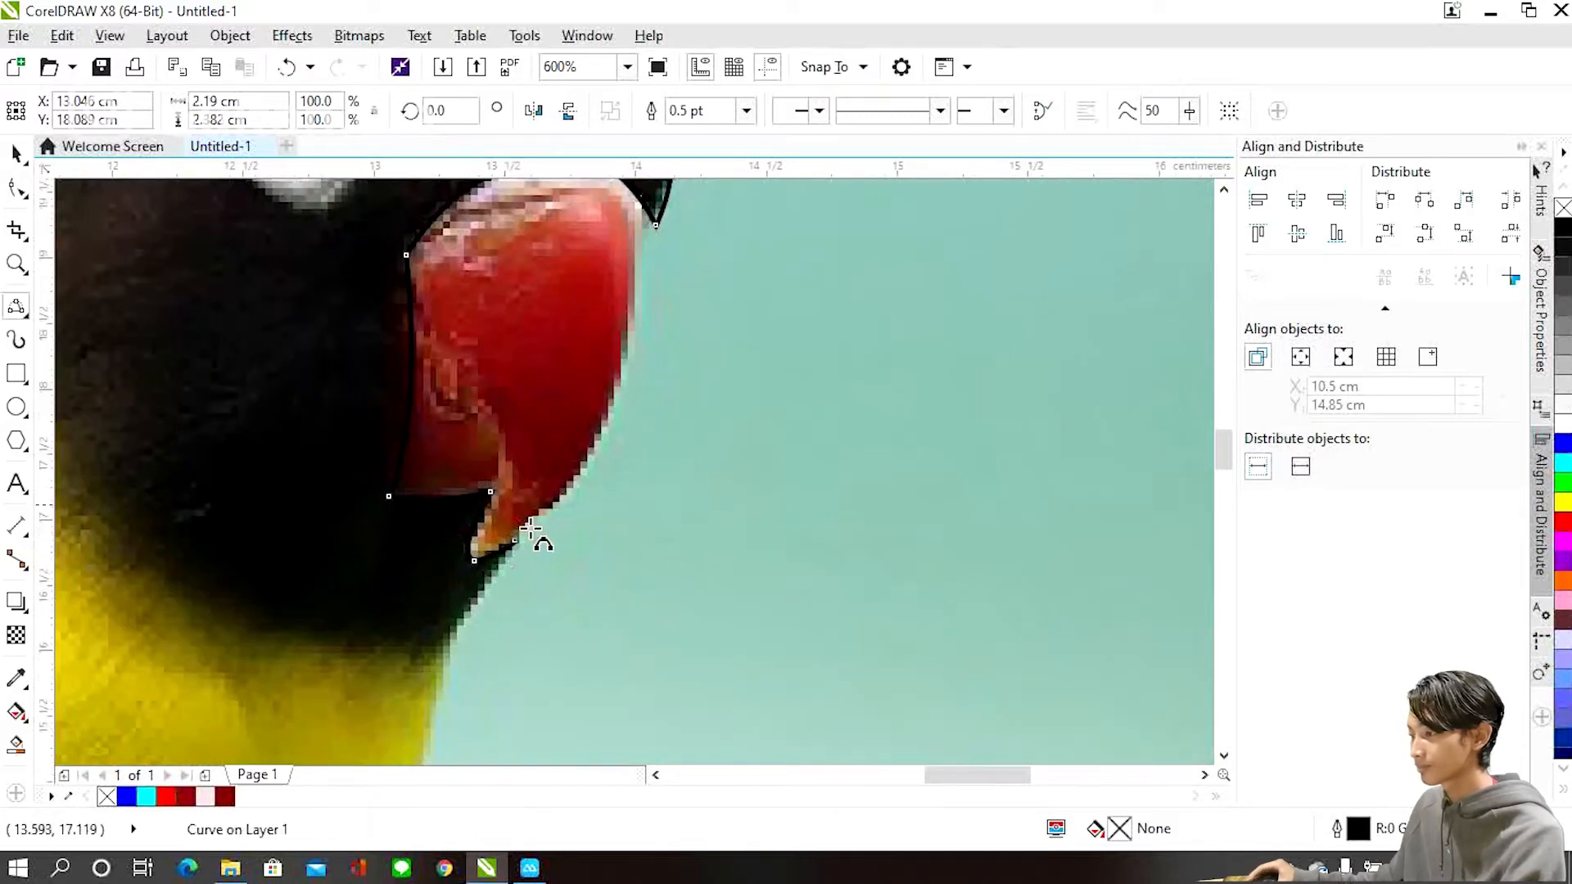
Trace the chin, throat and back of the head, and close the outline at about 2.57 by 2.78 cm.
{"action": "scroll", "coordinate": [643, 491], "scroll_direction": "down", "scroll_amount": 2}
{"action": "left_click", "coordinate": [623, 532]}
{"action": "left_click_drag", "start_coordinate": [434, 416], "coordinate": [414, 326]}
{"action": "left_click", "coordinate": [463, 209]}
Test the closed head outline with a light grey #CCCCCC fill and undo the fill.
{"action": "scroll", "coordinate": [463, 209], "scroll_direction": "up", "scroll_amount": 2}
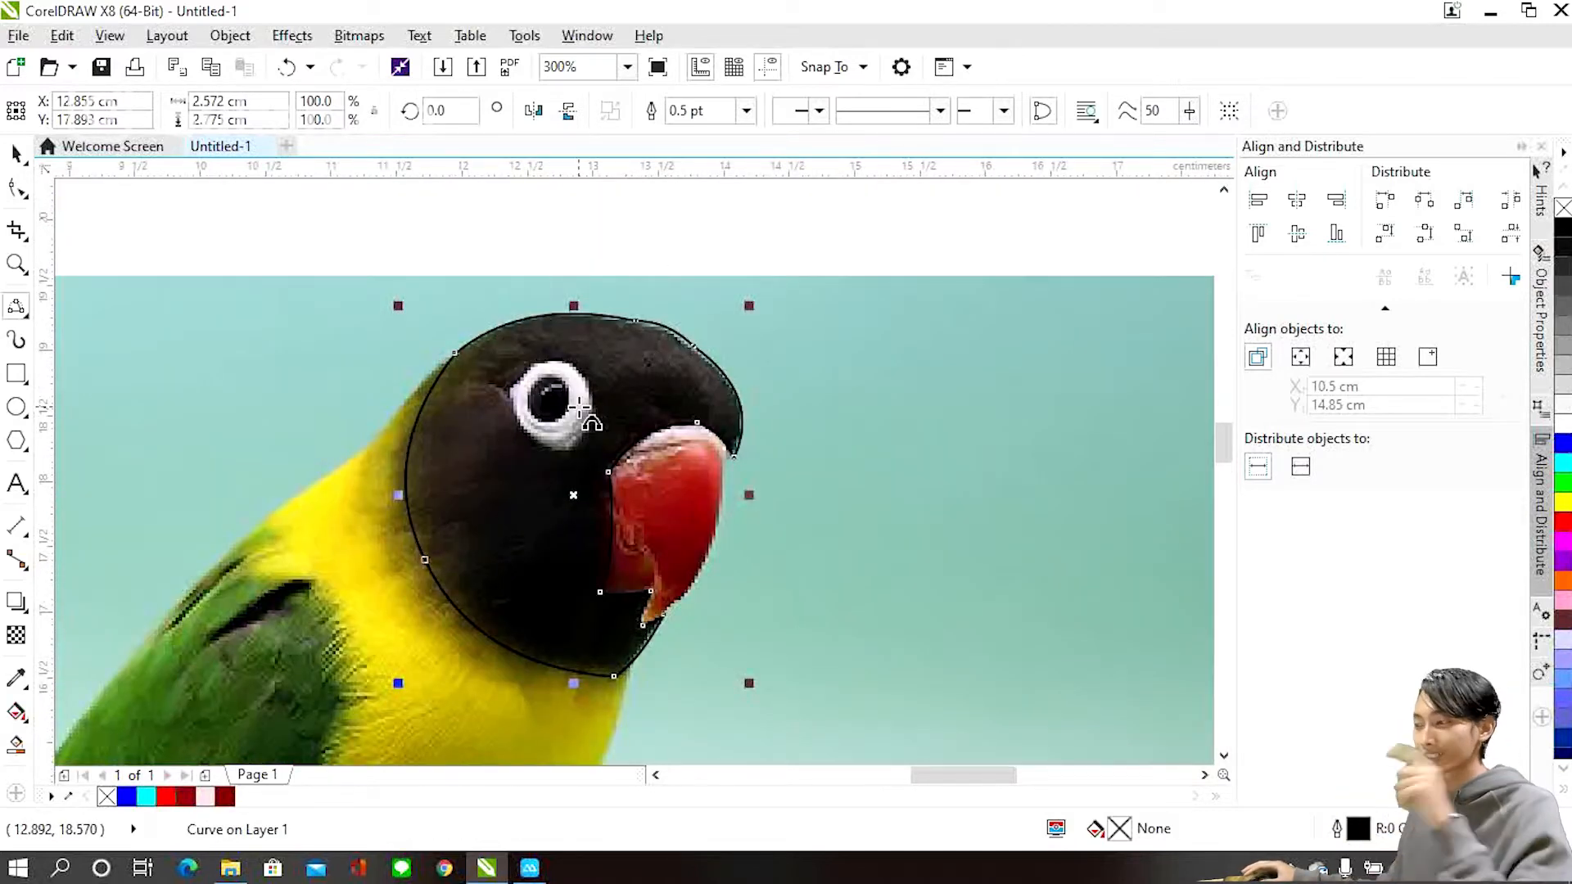
{"action": "scroll", "coordinate": [581, 408], "scroll_direction": "up", "scroll_amount": 2}
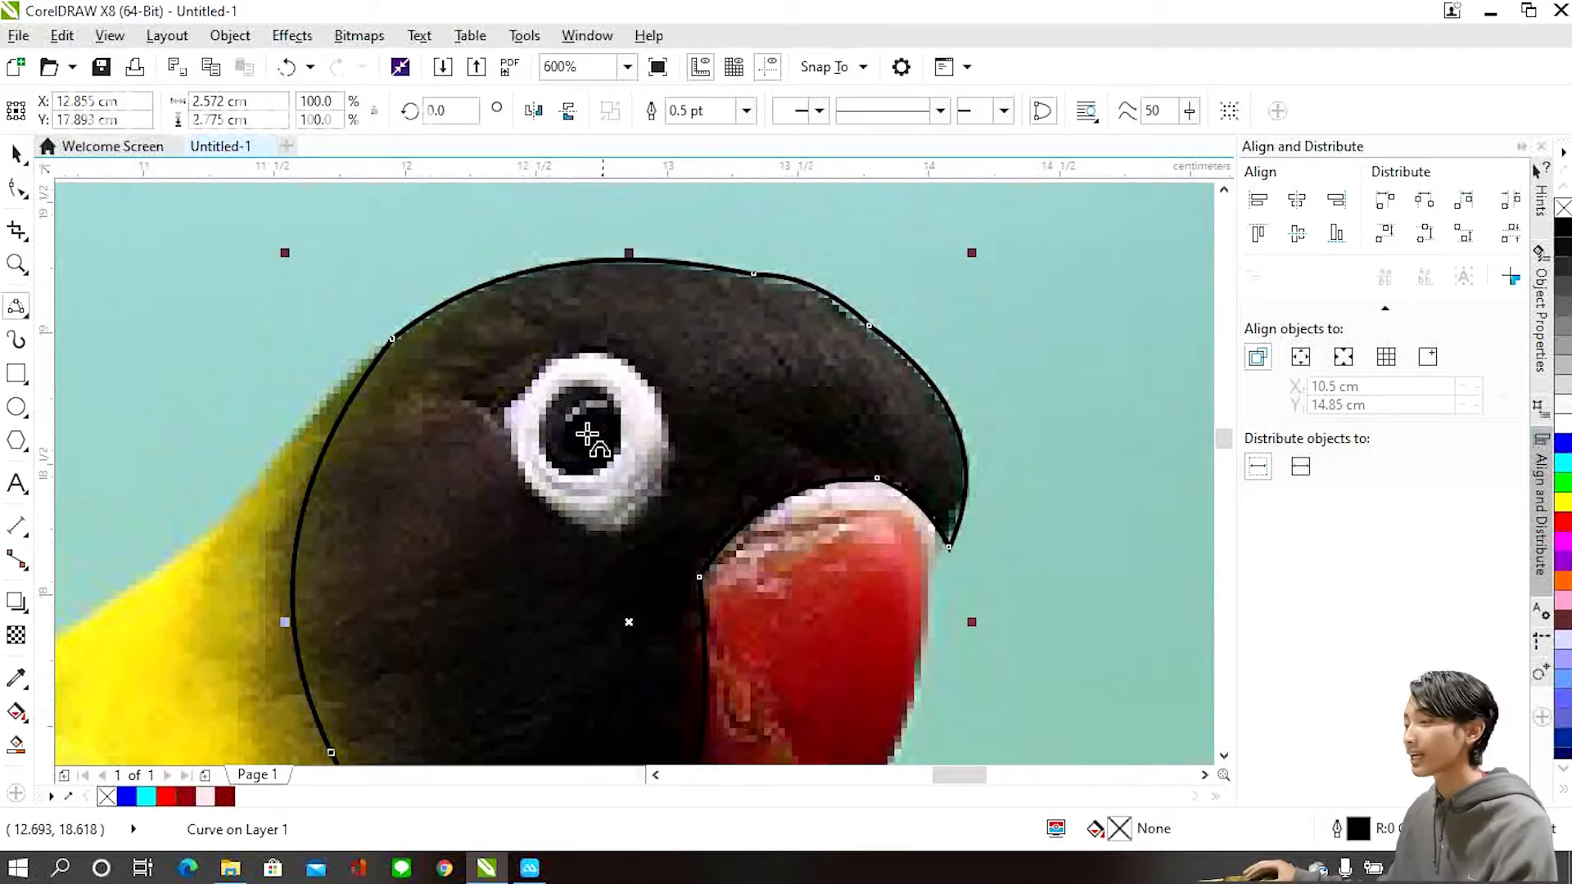
{"action": "scroll", "coordinate": [646, 417], "scroll_direction": "down", "scroll_amount": 2}
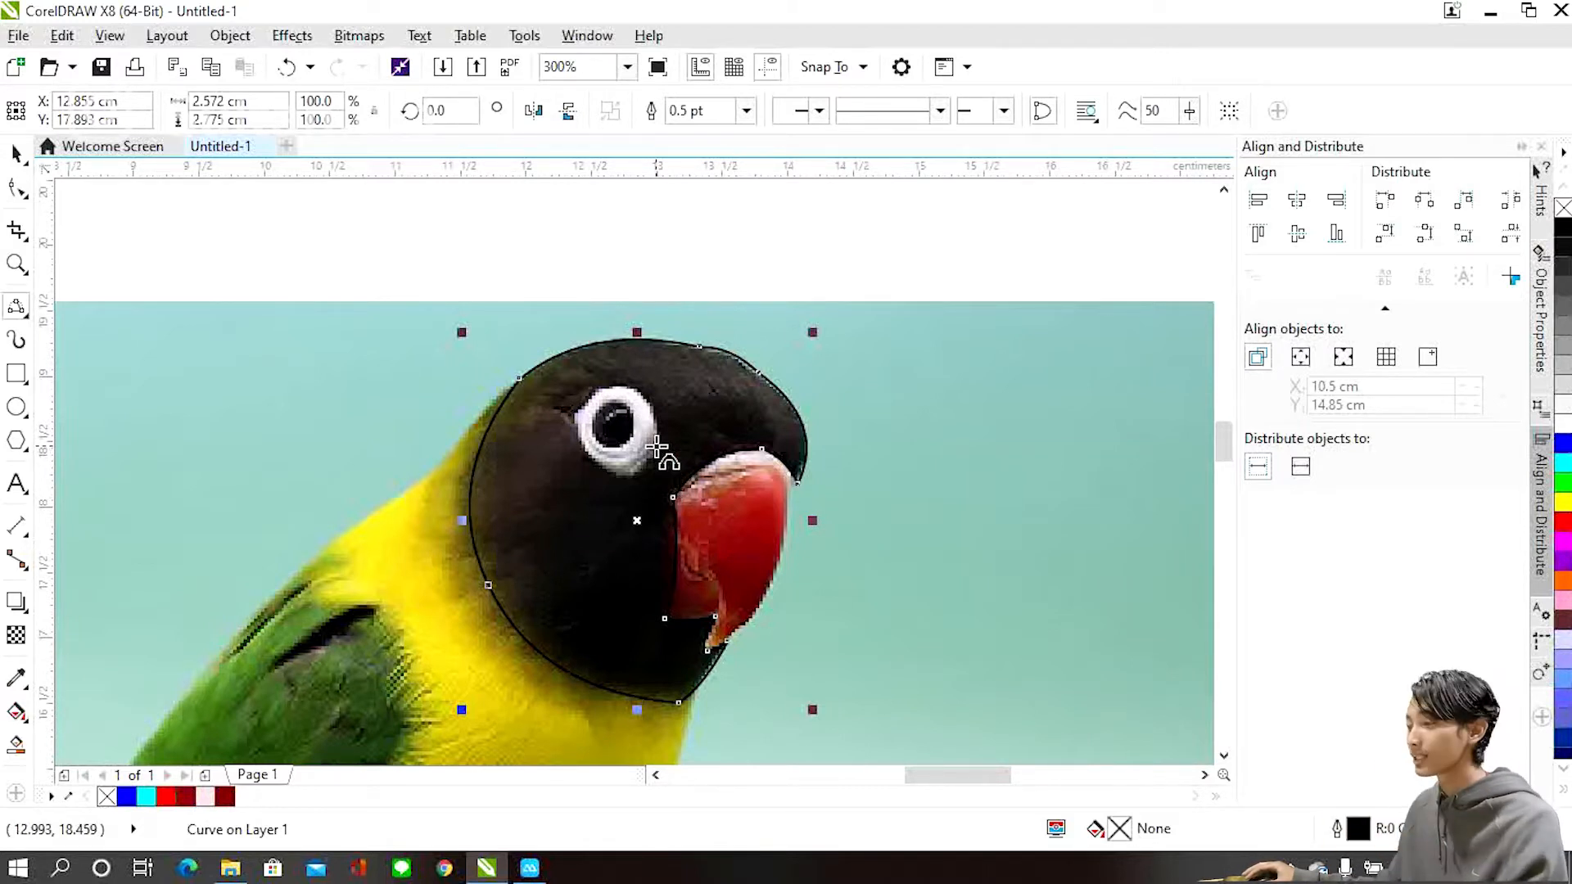
{"action": "scroll", "coordinate": [653, 438], "scroll_direction": "up", "scroll_amount": 2}
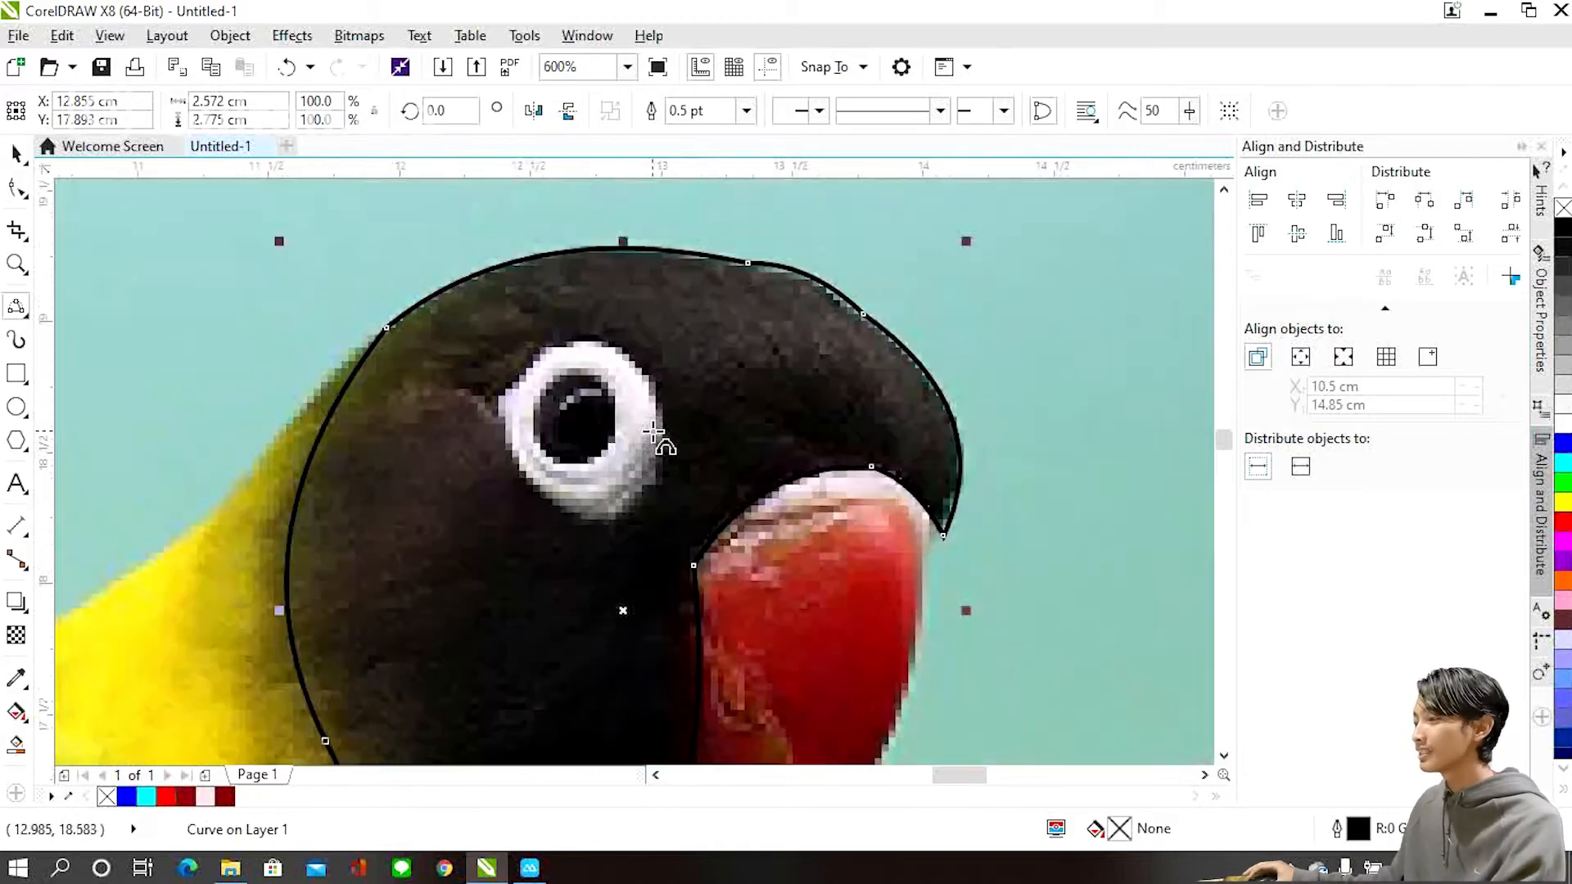
{"action": "left_click", "coordinate": [1562, 387]}
{"action": "scroll", "coordinate": [613, 306], "scroll_direction": "down", "scroll_amount": 2}
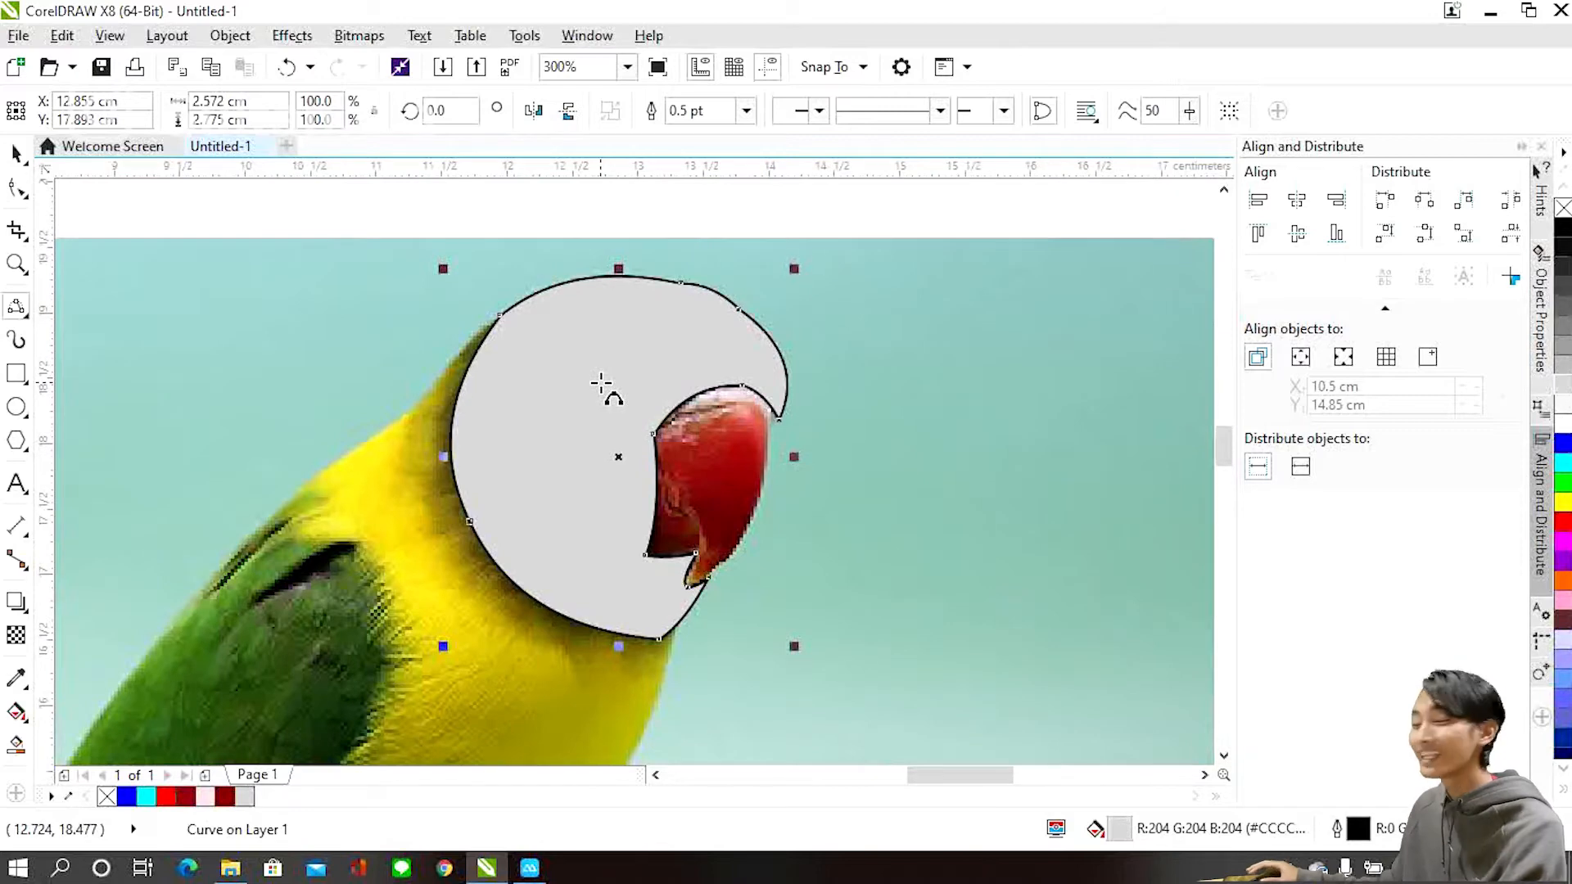
{"action": "key", "text": "ctrl+z"}
Trace the parrot's pupil with joined 3-point curves, forming a closed circle about 0.35 cm across.
{"action": "scroll", "coordinate": [602, 381], "scroll_direction": "up", "scroll_amount": 2}
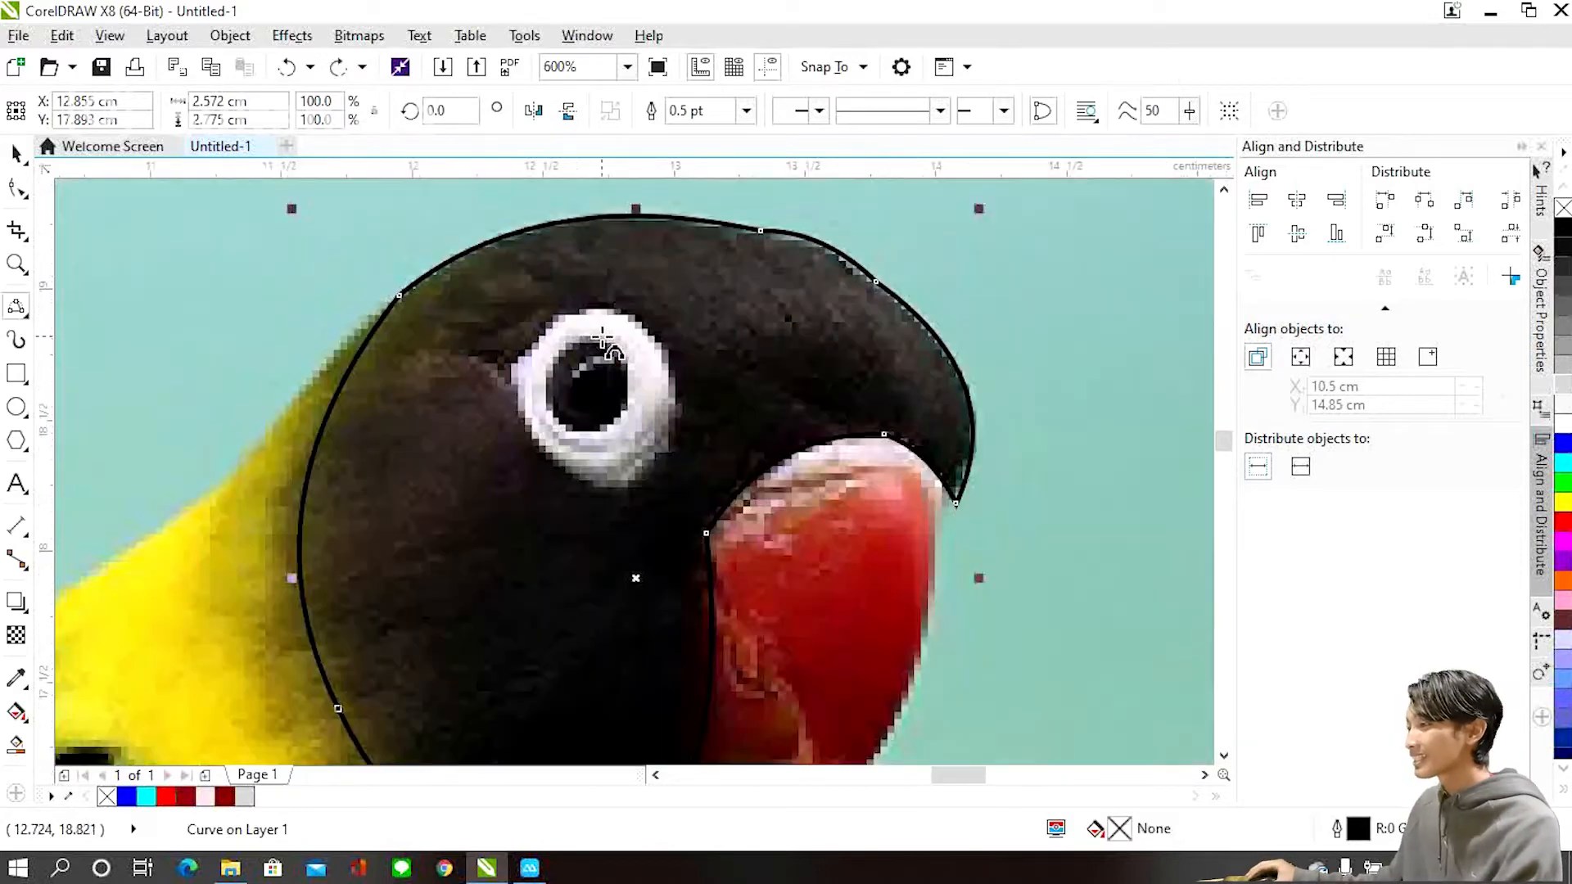
{"action": "scroll", "coordinate": [561, 348], "scroll_direction": "up", "scroll_amount": 2}
{"action": "mouse_move", "coordinate": [545, 343]}
{"action": "left_mouse_down"}
{"action": "mouse_move", "coordinate": [677, 491]}
{"action": "mouse_move", "coordinate": [656, 474]}
{"action": "left_mouse_up"}
{"action": "left_click", "coordinate": [688, 347]}
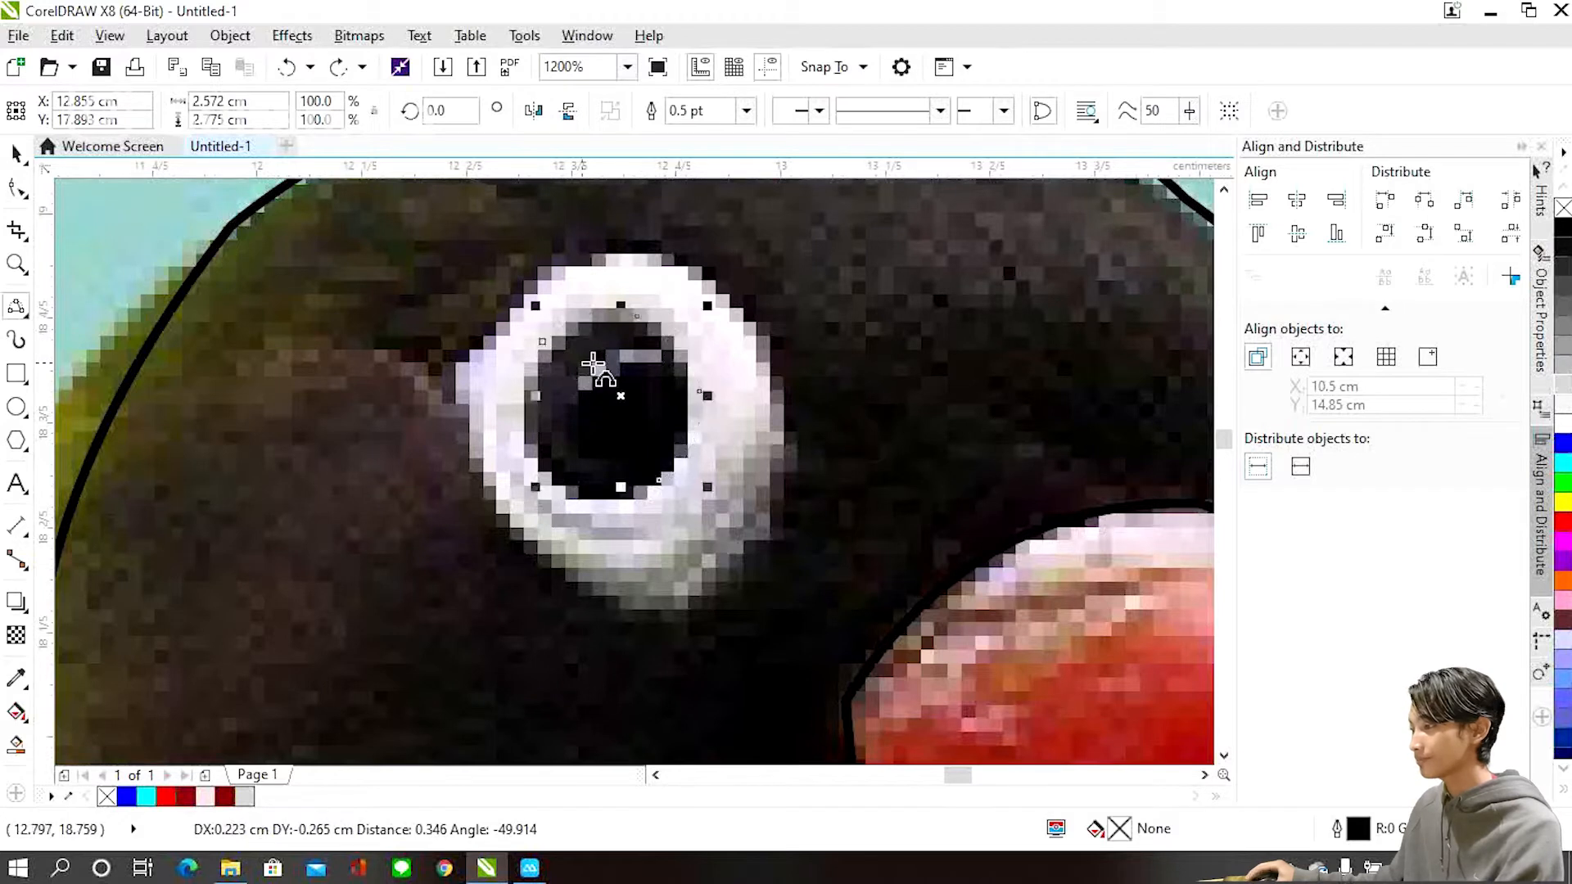
{"action": "left_click_drag", "start_coordinate": [543, 340], "coordinate": [659, 479]}
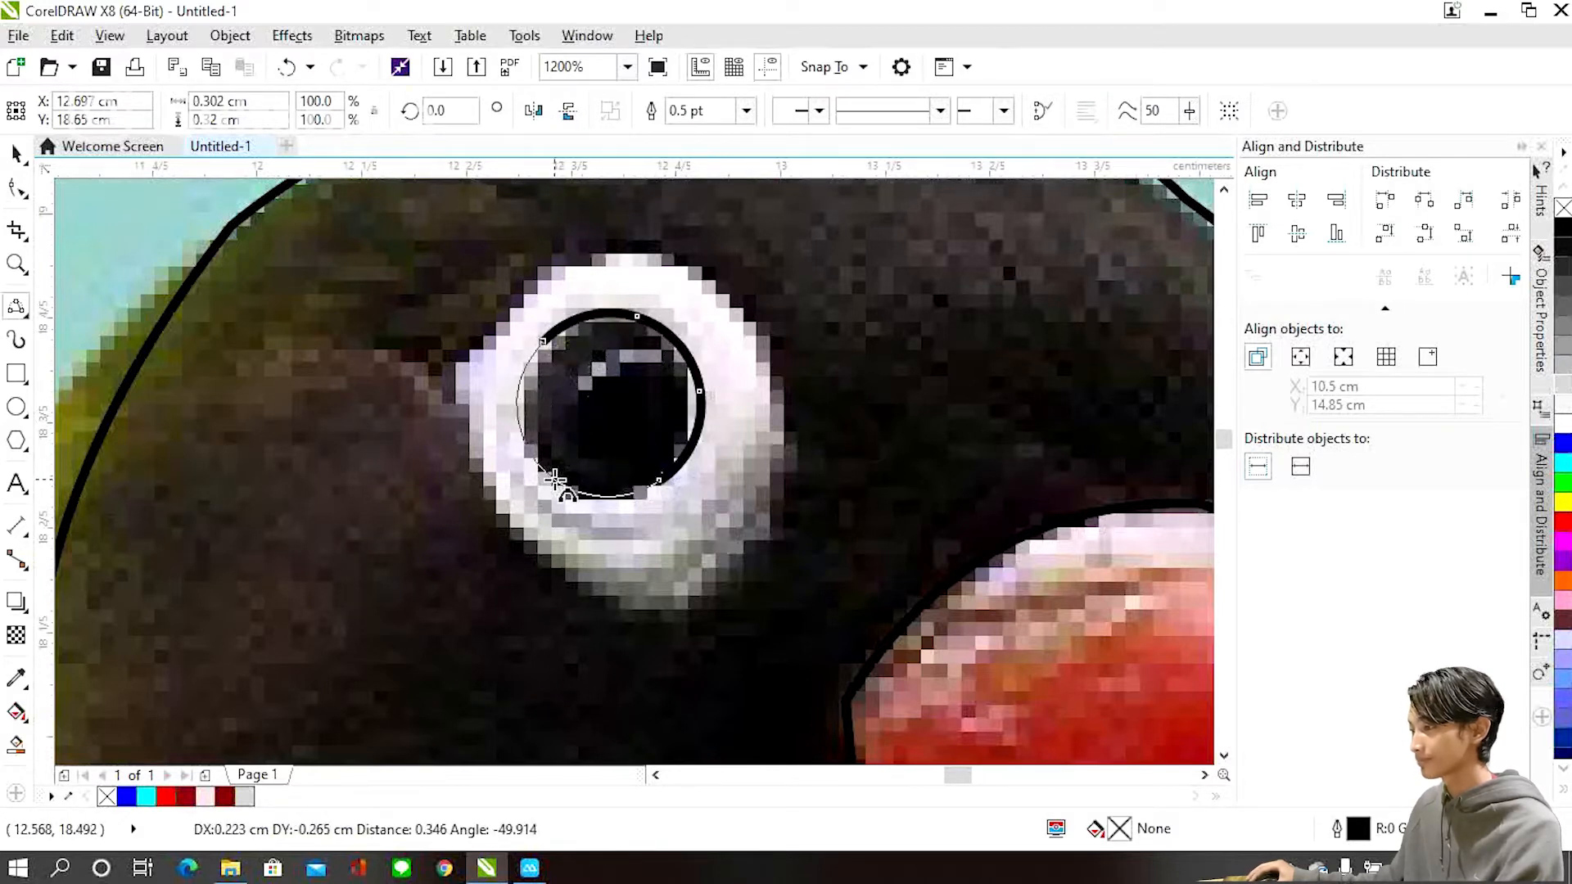
{"action": "left_click", "coordinate": [555, 479]}
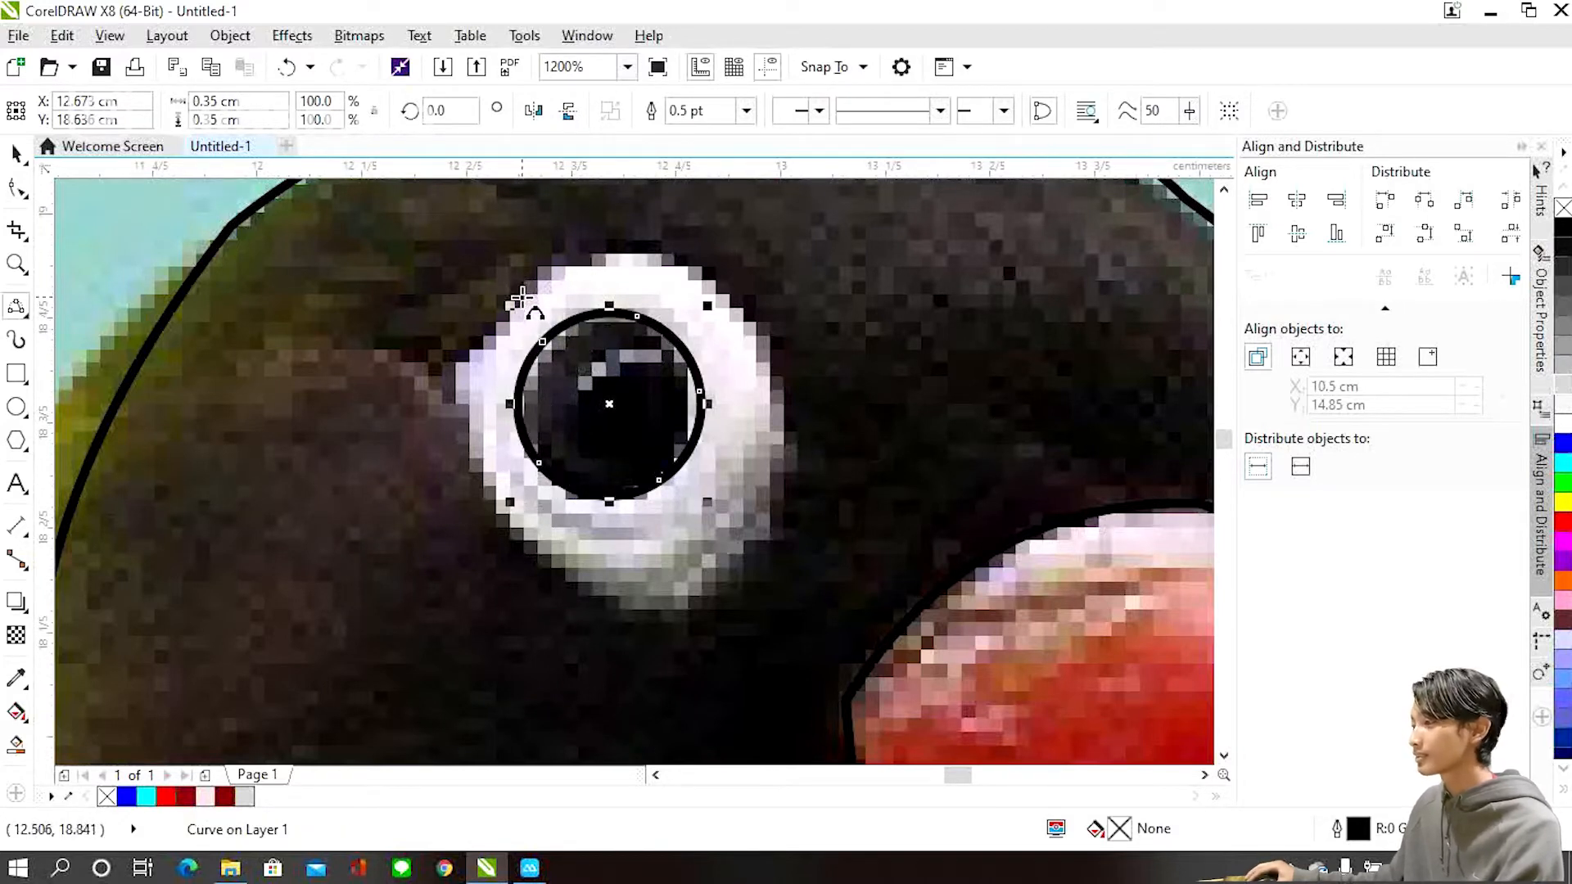
Trace the white eye ring around the pupil with joined 3-point curves, closing it at about 0.63 by 0.68 cm.
{"action": "left_click_drag", "start_coordinate": [520, 296], "coordinate": [724, 289]}
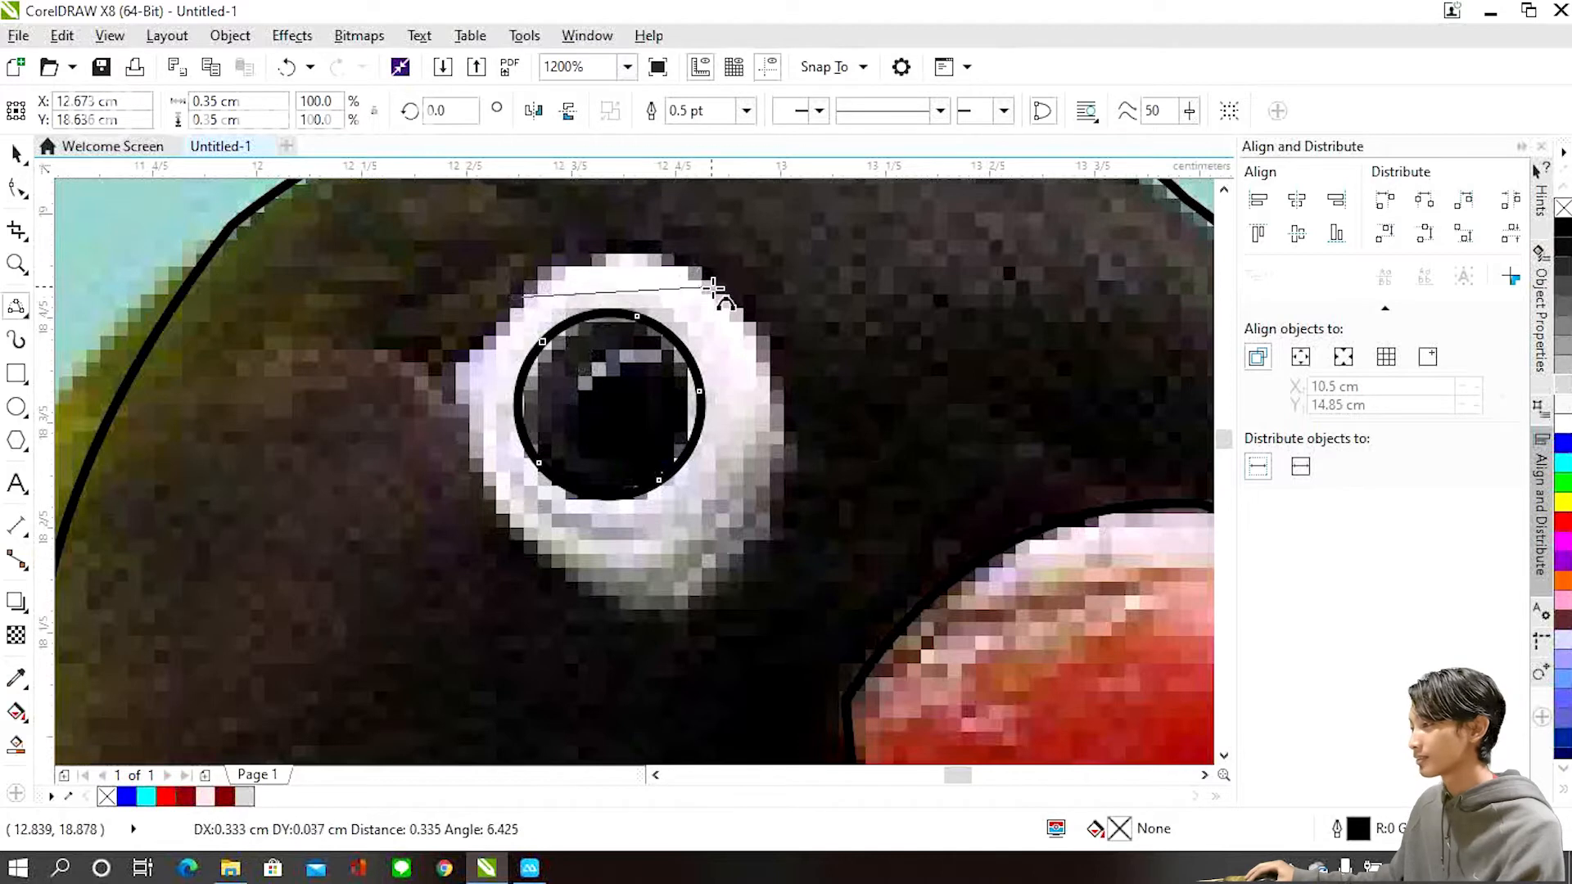
{"action": "left_click", "coordinate": [622, 246]}
{"action": "left_click_drag", "start_coordinate": [724, 289], "coordinate": [768, 532]}
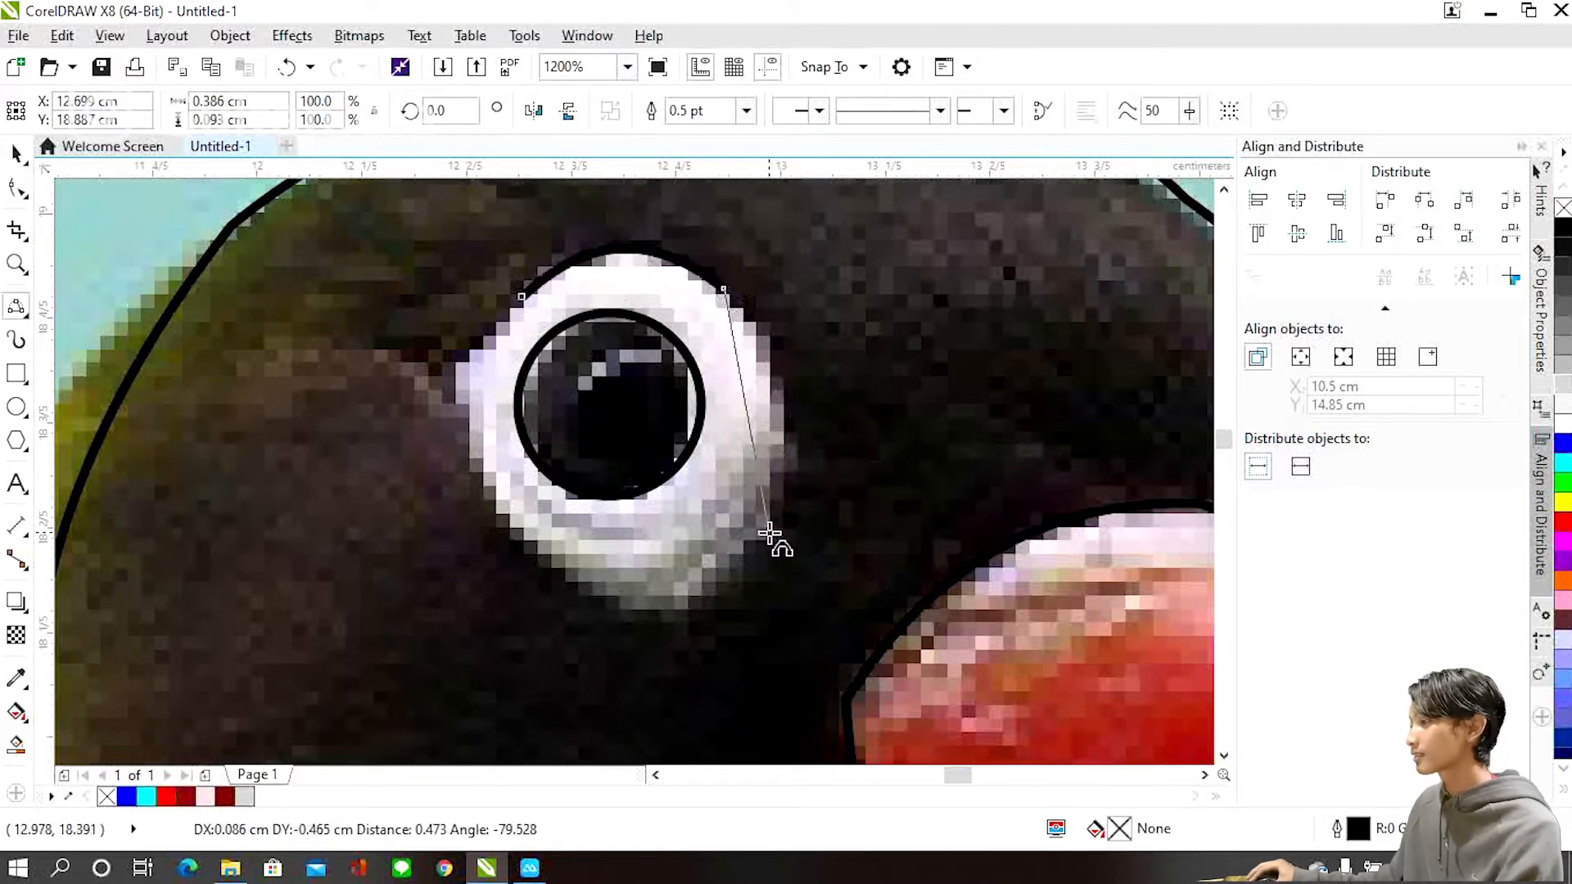
{"action": "left_click", "coordinate": [788, 406]}
{"action": "left_click_drag", "start_coordinate": [765, 532], "coordinate": [461, 430]}
{"action": "left_click", "coordinate": [655, 607]}
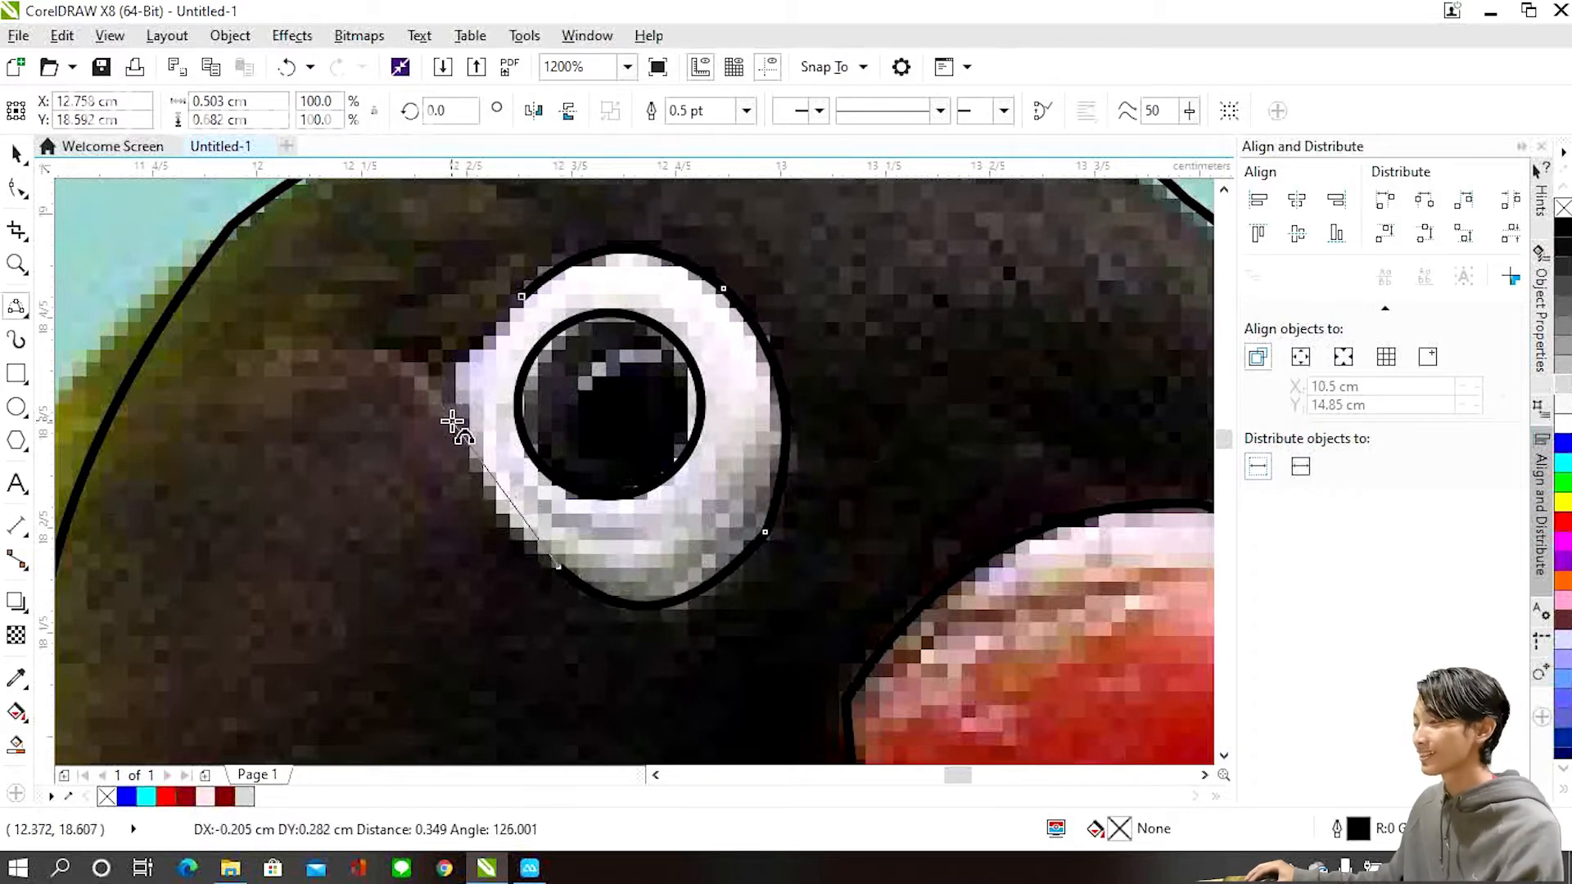
{"action": "left_click", "coordinate": [488, 475]}
{"action": "left_click_drag", "start_coordinate": [462, 430], "coordinate": [522, 297]}
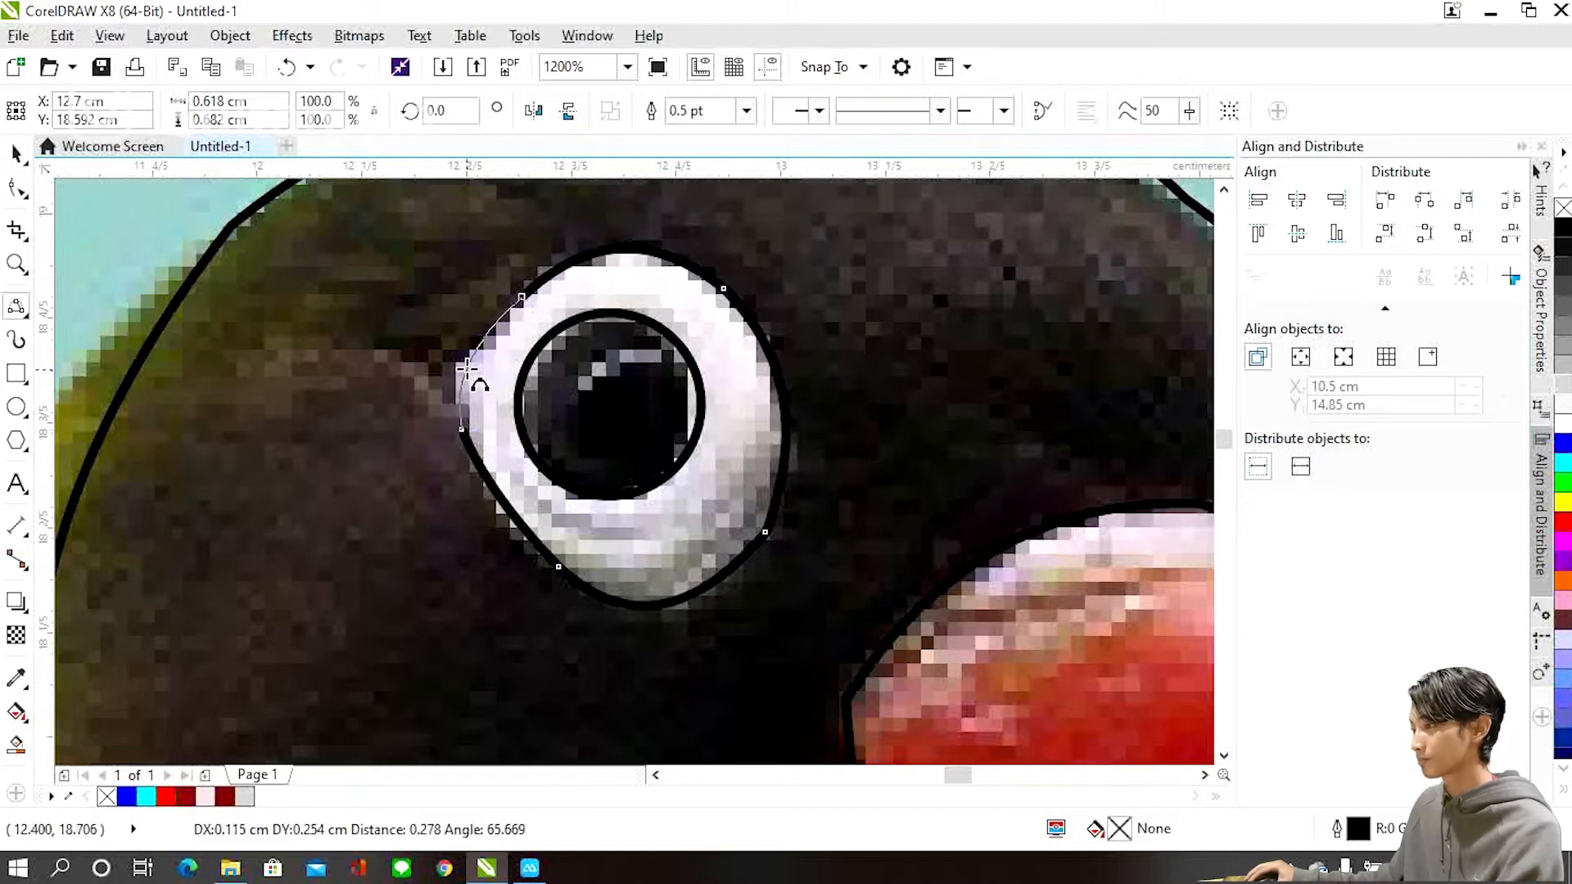
{"action": "left_click", "coordinate": [466, 367]}
Start the beak outline by tracing its outer edge down to the hooked tip and back up to the notch.
{"action": "scroll", "coordinate": [645, 352], "scroll_direction": "down", "scroll_amount": 2}
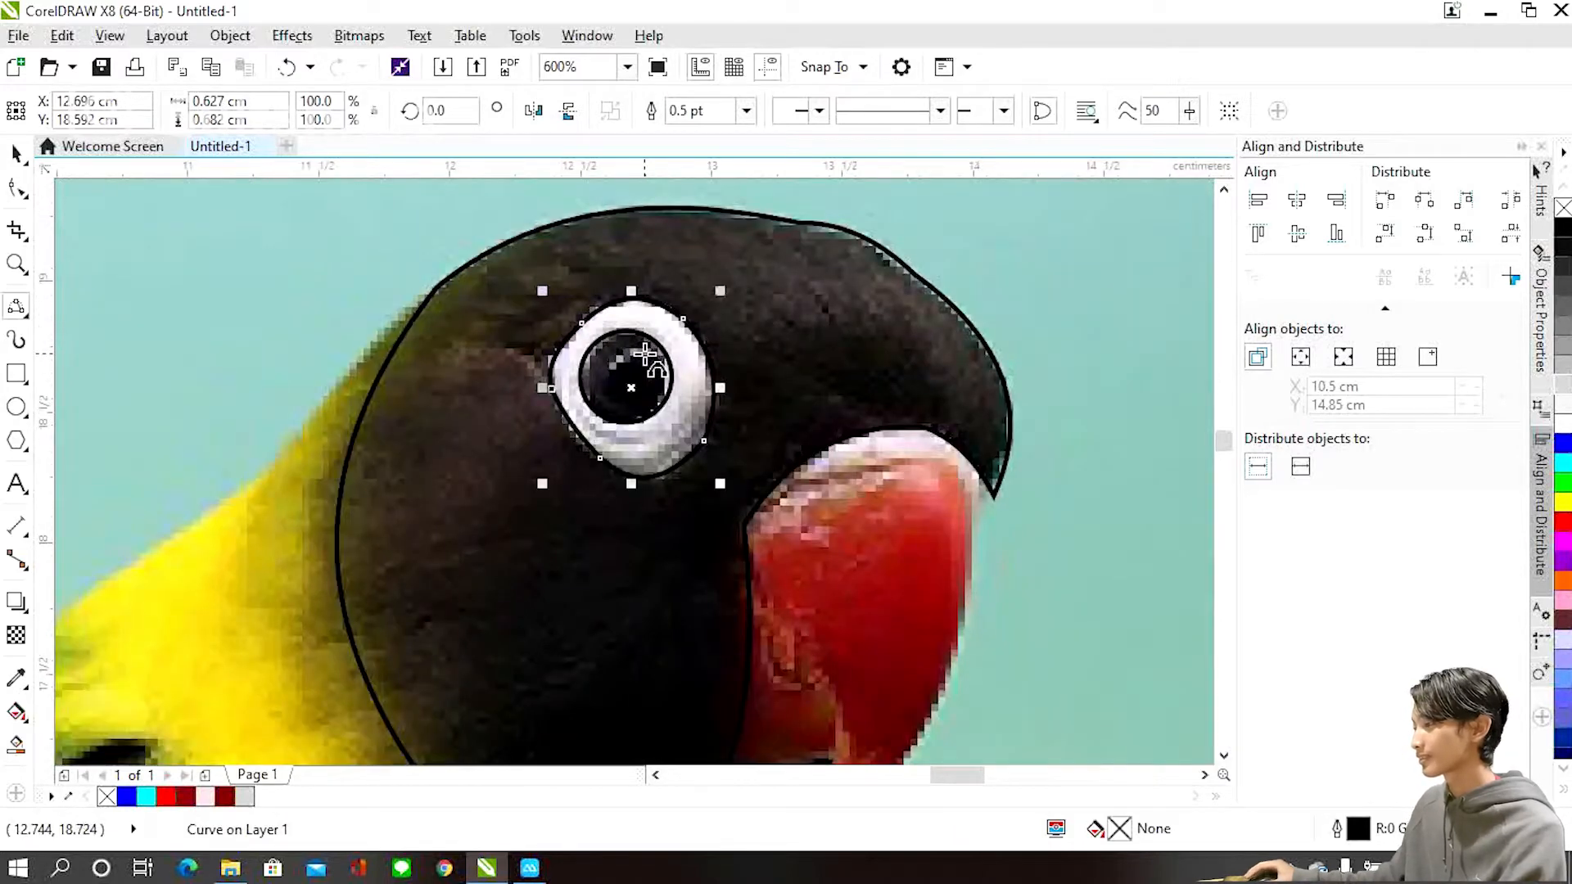
{"action": "scroll", "coordinate": [647, 353], "scroll_direction": "down", "scroll_amount": 2}
{"action": "scroll", "coordinate": [662, 402], "scroll_direction": "up", "scroll_amount": 2}
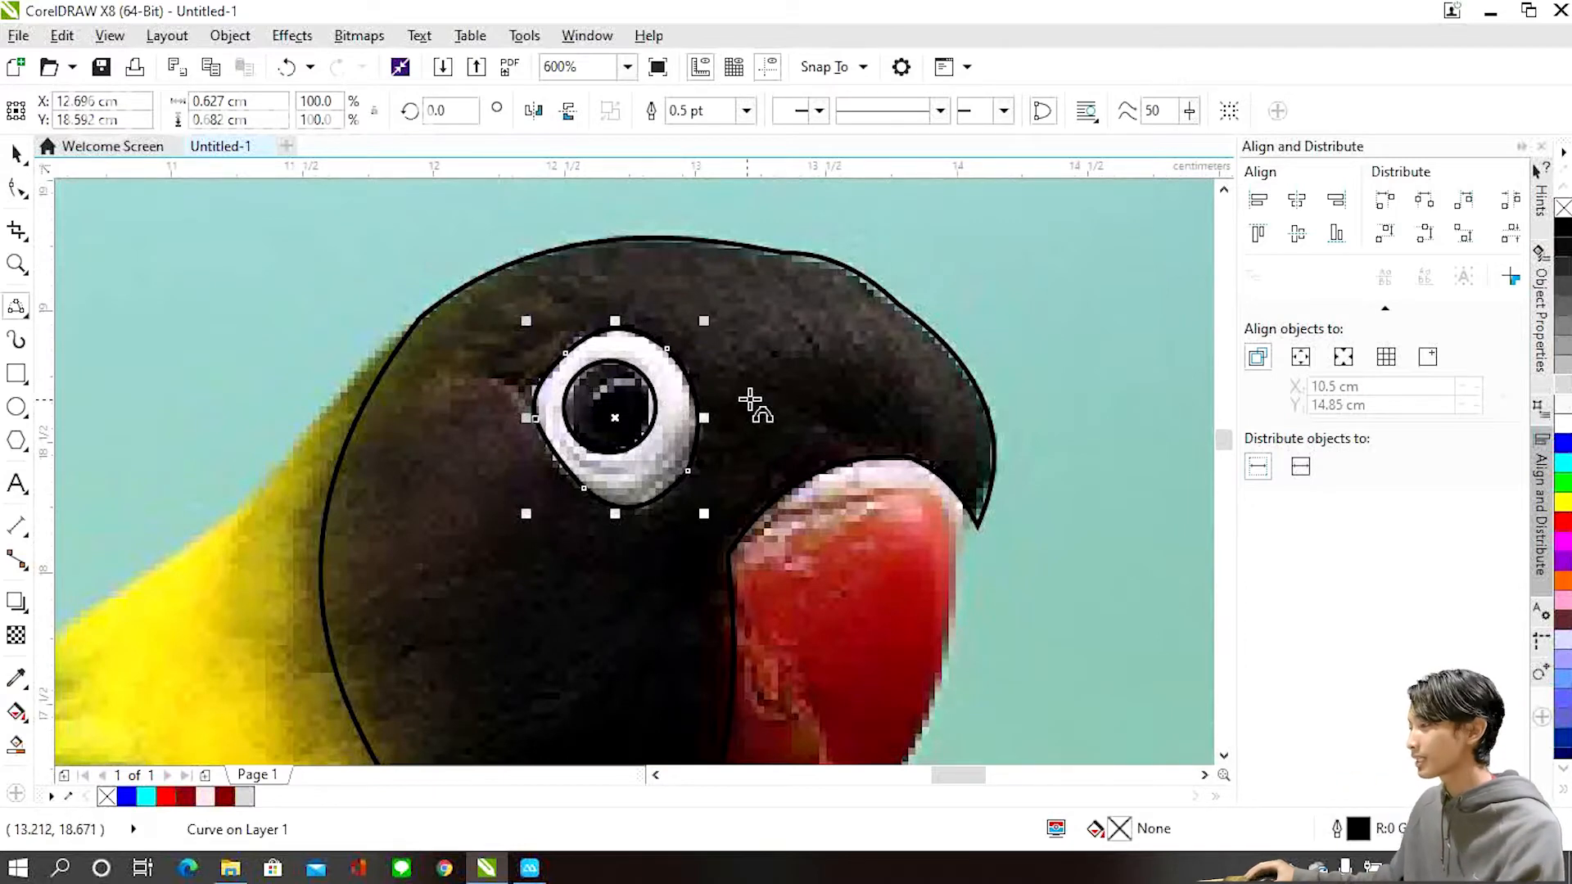
{"action": "scroll", "coordinate": [726, 391], "scroll_direction": "down", "scroll_amount": 1}
{"action": "scroll", "coordinate": [836, 504], "scroll_direction": "up", "scroll_amount": 1}
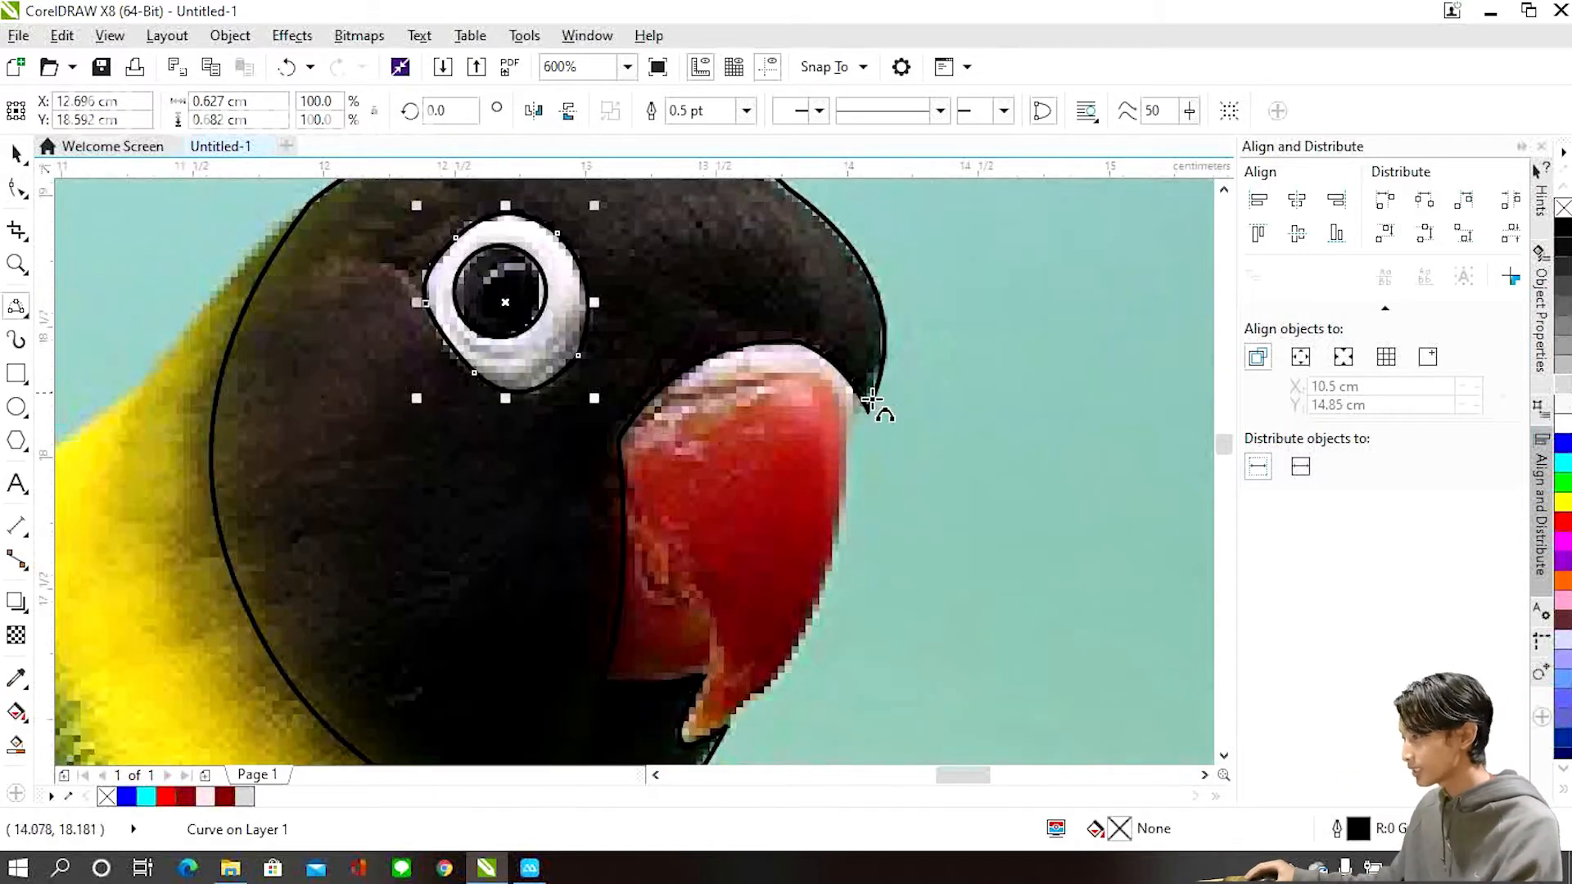
{"action": "left_click", "coordinate": [853, 384]}
{"action": "left_click_drag", "start_coordinate": [727, 723], "coordinate": [814, 642]}
{"action": "scroll", "coordinate": [819, 606], "scroll_direction": "up", "scroll_amount": 1}
{"action": "left_click_drag", "start_coordinate": [798, 507], "coordinate": [718, 549]}
{"action": "left_click_drag", "start_coordinate": [757, 410], "coordinate": [709, 532]}
{"action": "scroll", "coordinate": [702, 561], "scroll_direction": "down", "scroll_amount": 1}
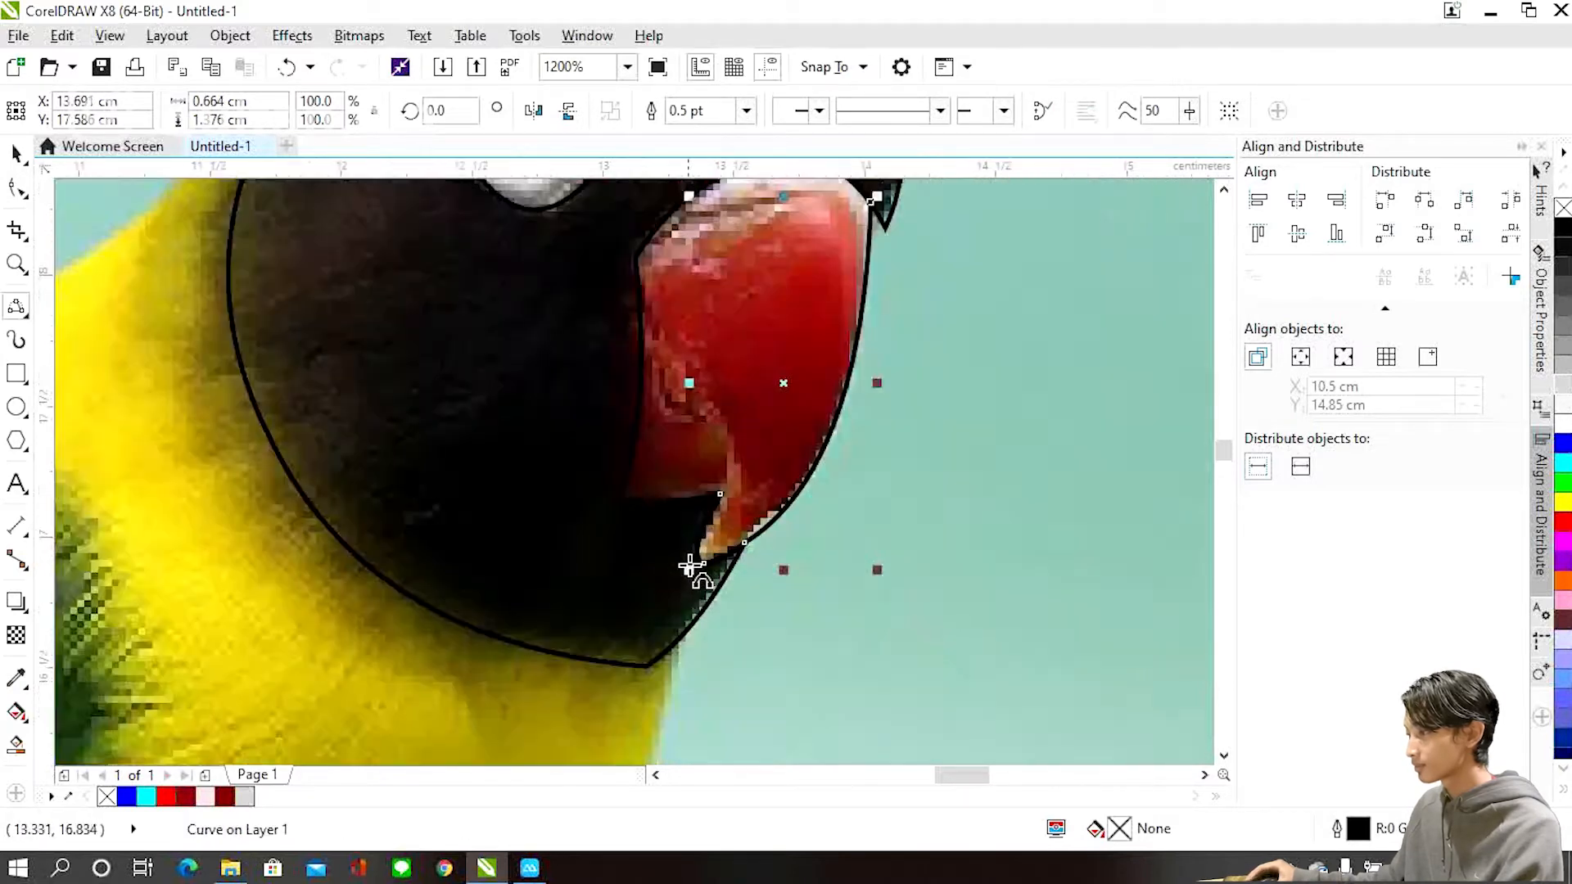
Continue the beak outline along its underside and up its inner edge beside the face.
{"action": "scroll", "coordinate": [835, 503], "scroll_direction": "up", "scroll_amount": 1}
{"action": "left_click", "coordinate": [593, 516]}
{"action": "scroll", "coordinate": [646, 610], "scroll_direction": "down", "scroll_amount": 1}
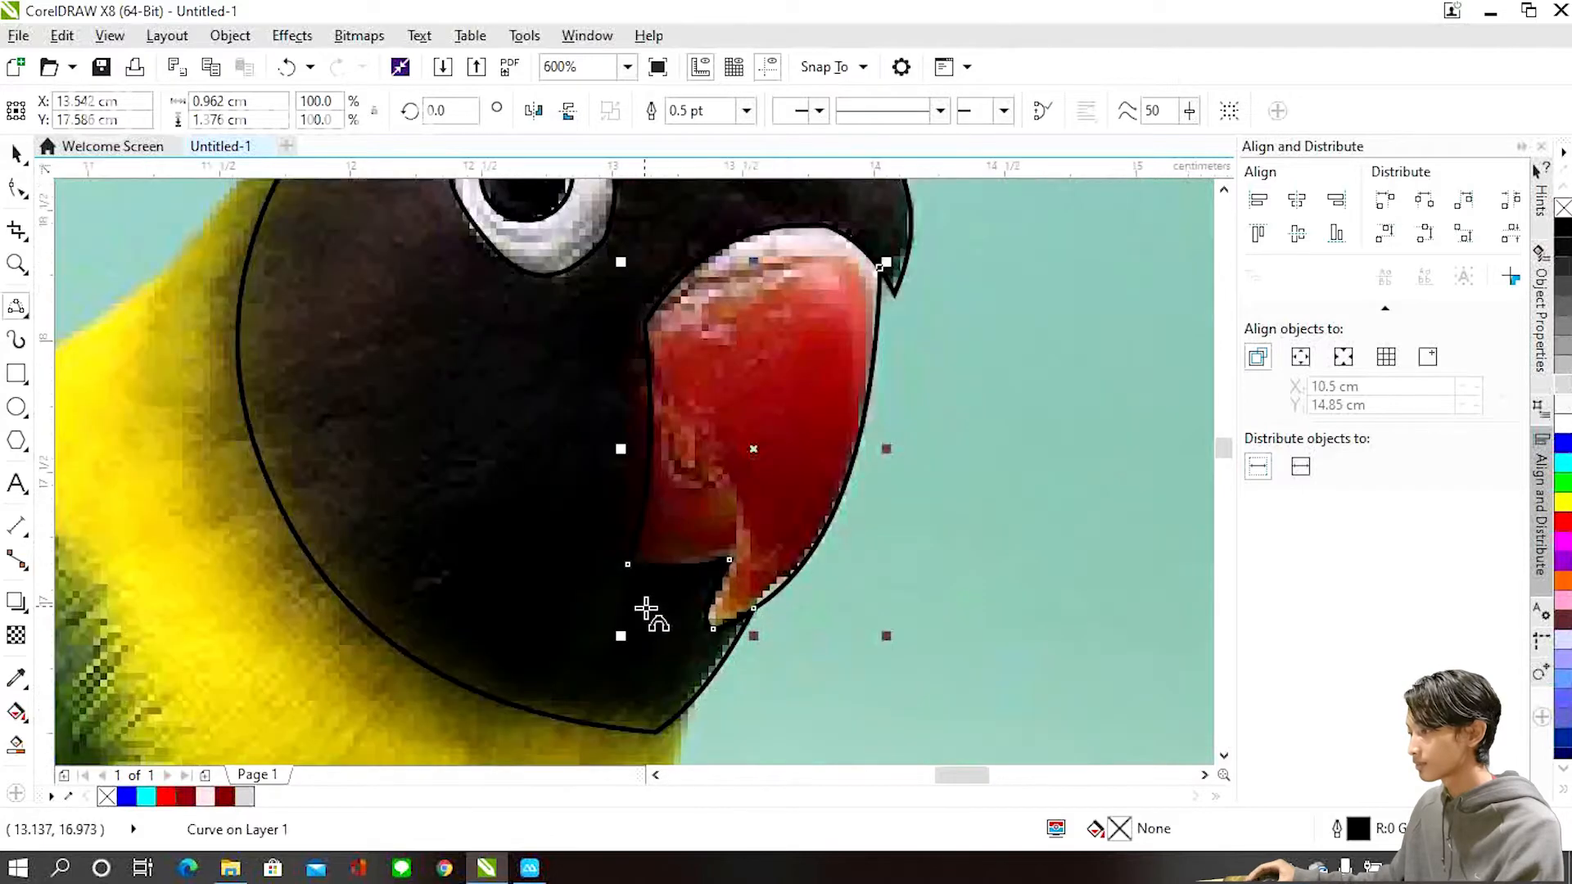
{"action": "left_click", "coordinate": [628, 565]}
{"action": "left_click_drag", "start_coordinate": [647, 325], "coordinate": [656, 467]}
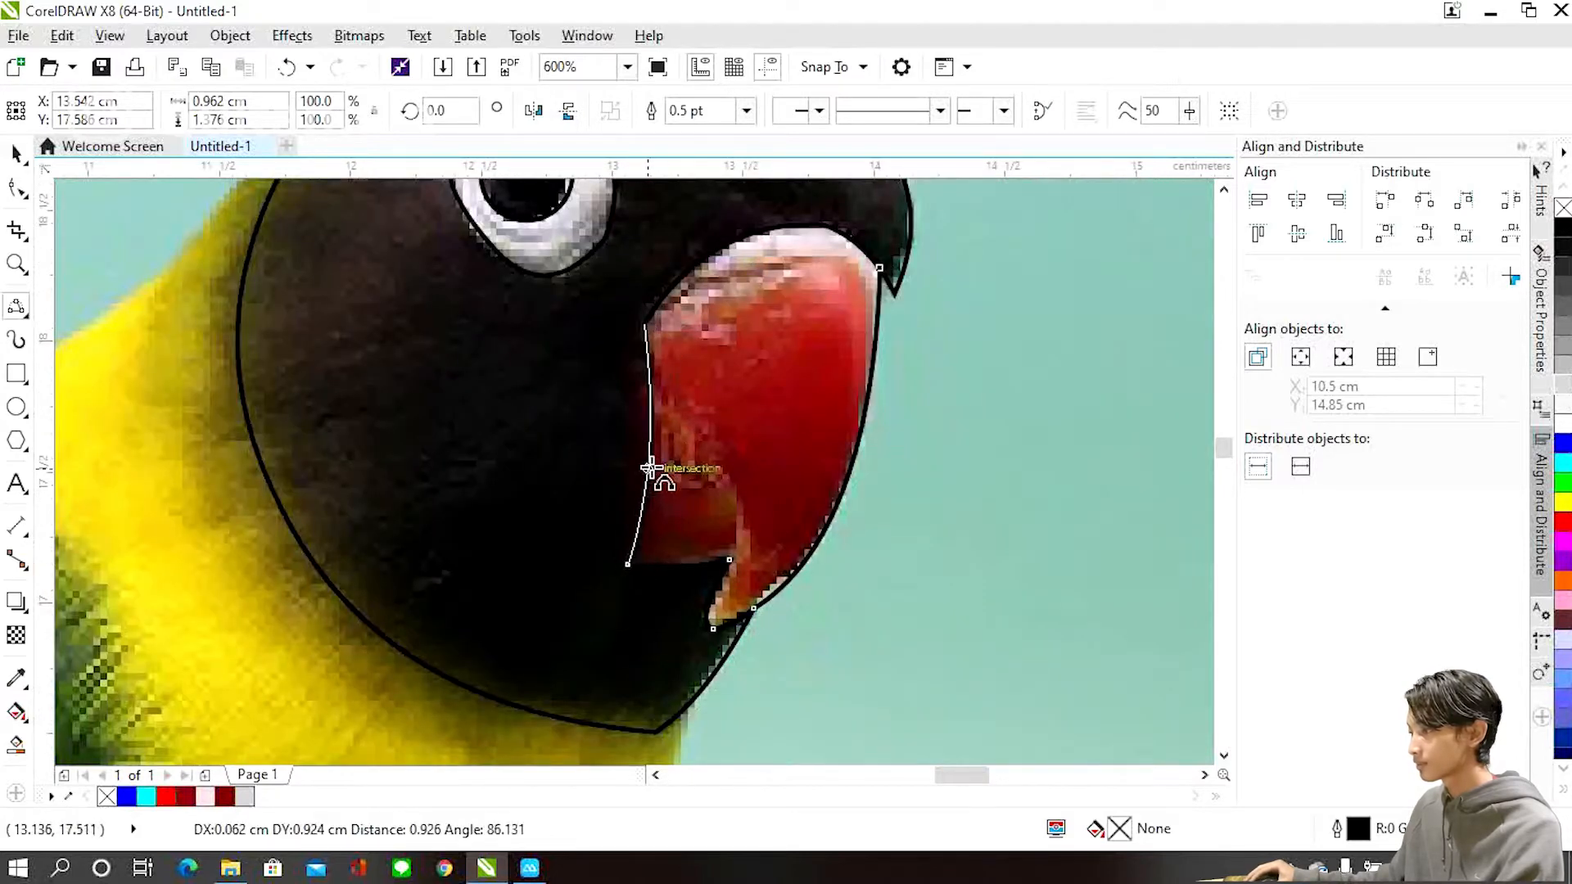
Trace the beak's curved upper edge and close the beak outline at about 0.96 by 1.55 cm.
{"action": "scroll", "coordinate": [624, 603], "scroll_direction": "down", "scroll_amount": 1}
{"action": "scroll", "coordinate": [720, 438], "scroll_direction": "up", "scroll_amount": 1}
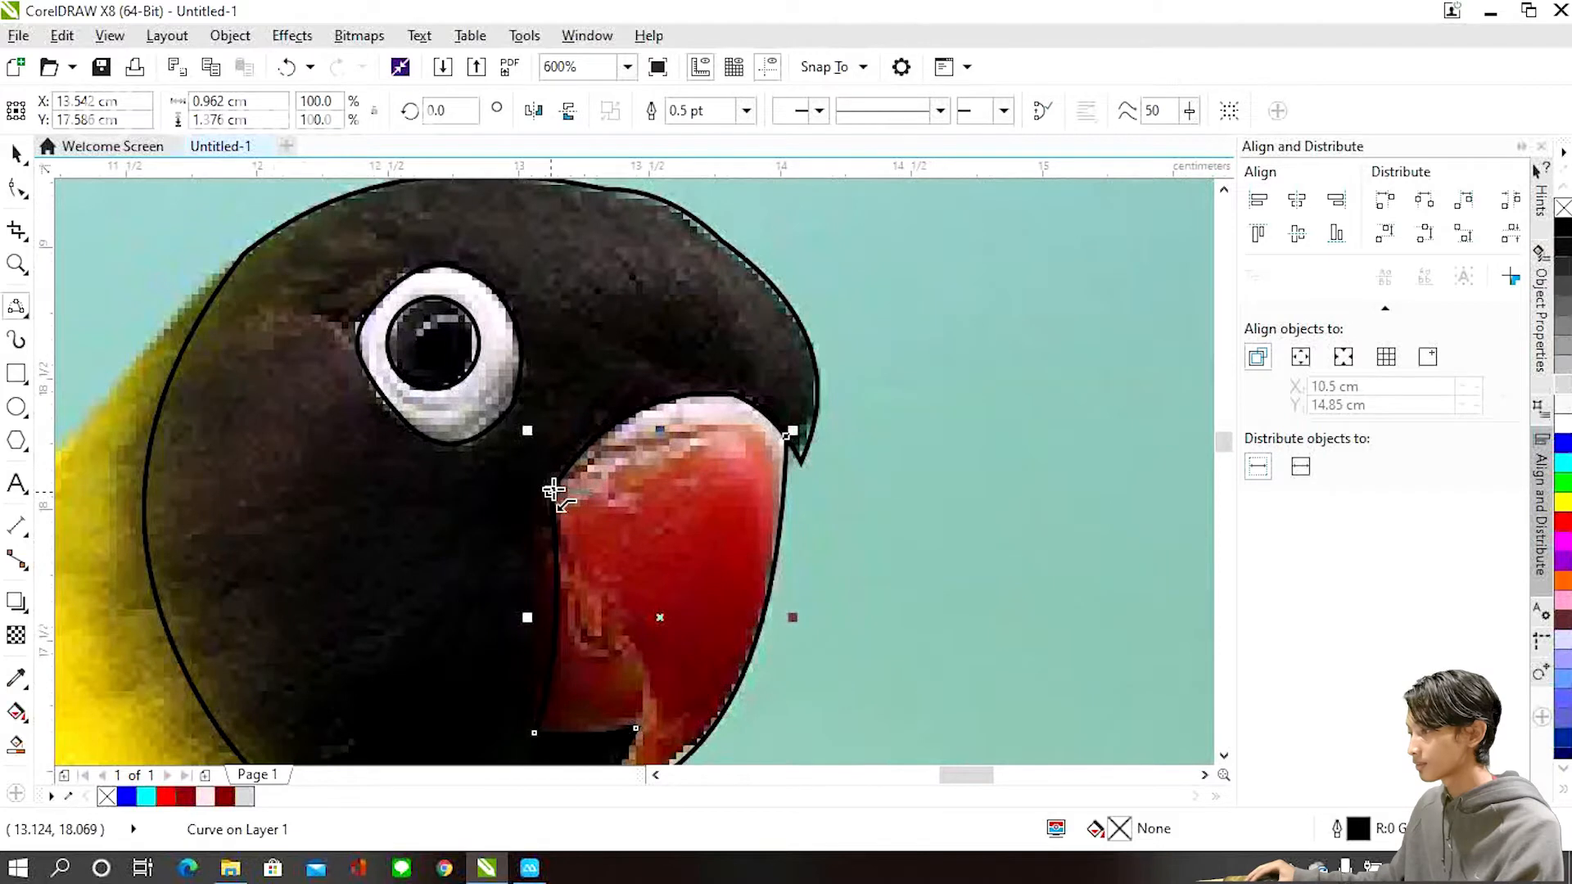
{"action": "left_click_drag", "start_coordinate": [728, 392], "coordinate": [635, 411]}
{"action": "left_click", "coordinate": [728, 392]}
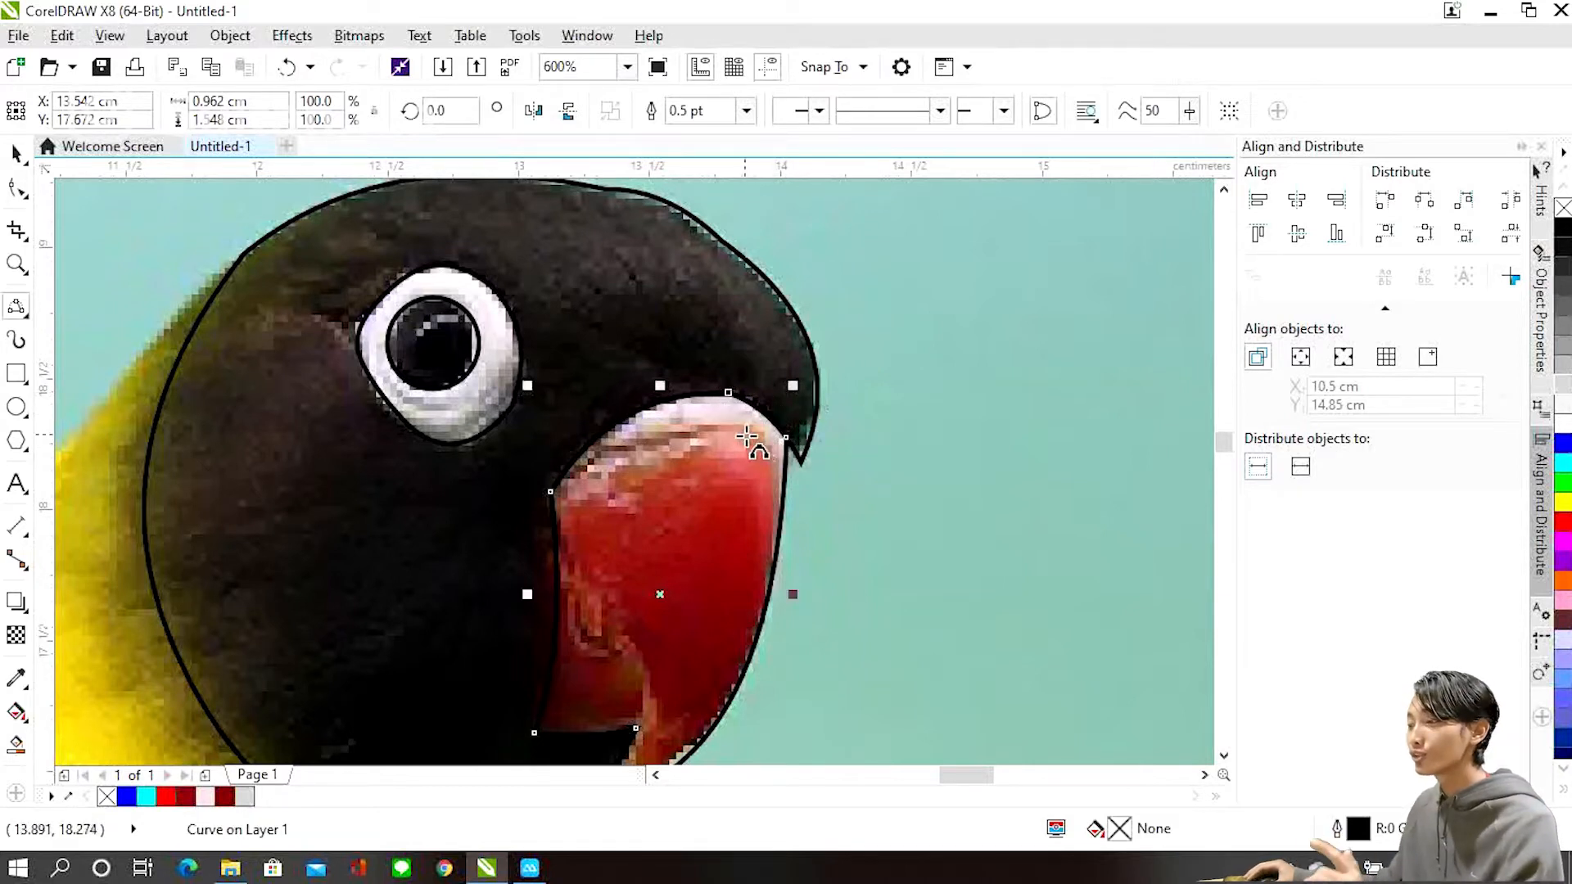
Inspect the beak outline's closing joint, undoing and redoing its closure.
{"action": "scroll", "coordinate": [773, 438], "scroll_direction": "up", "scroll_amount": 1}
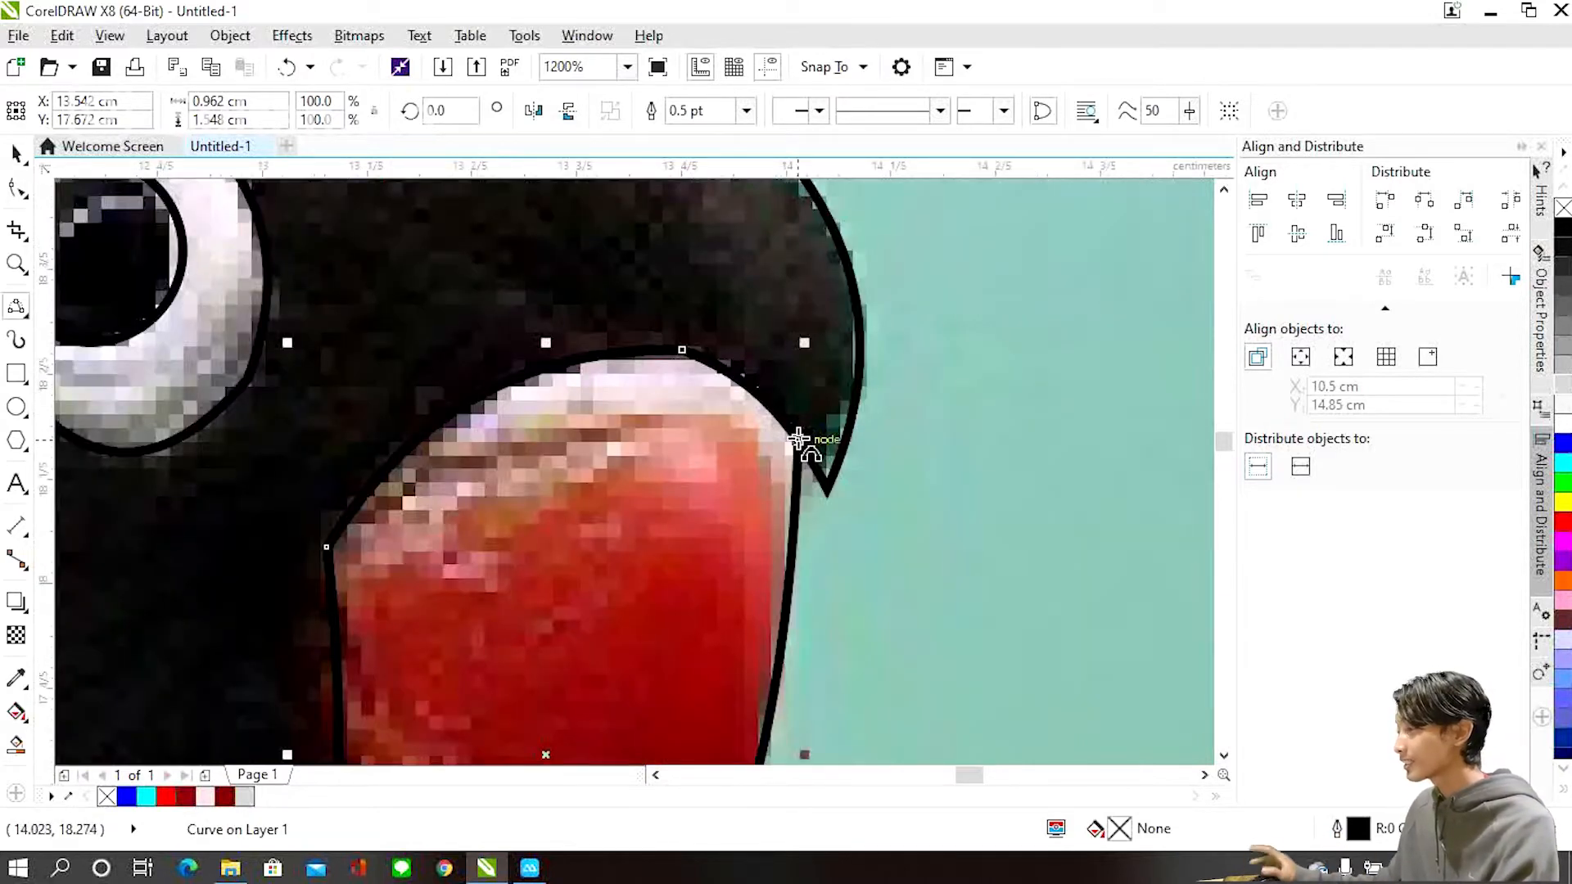
{"action": "scroll", "coordinate": [798, 439], "scroll_direction": "down", "scroll_amount": 1}
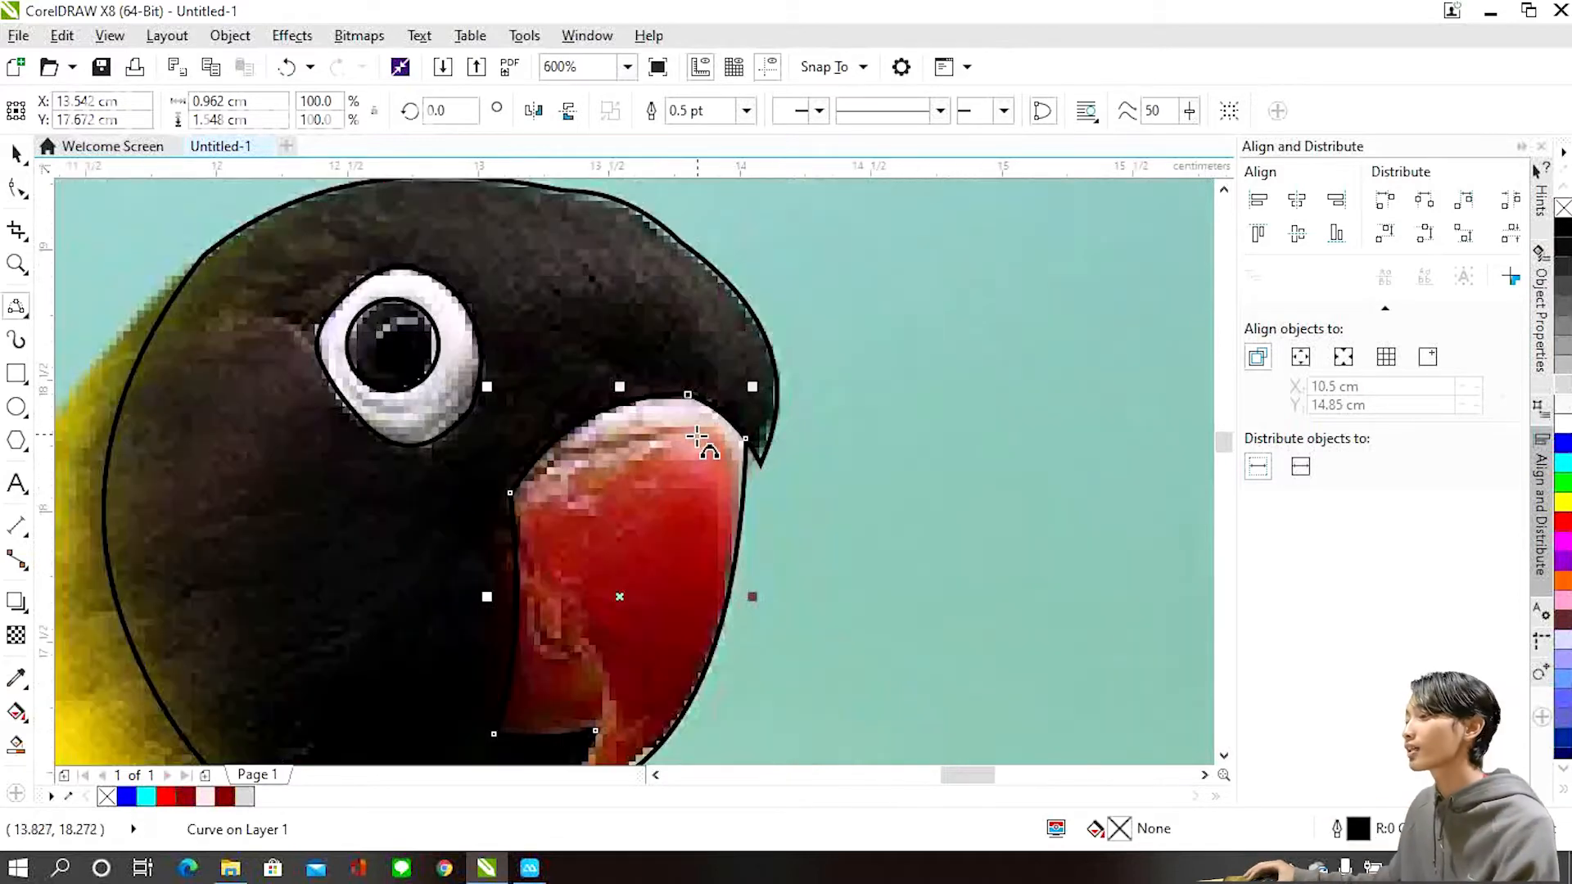
{"action": "key", "text": "ctrl+z"}
{"action": "scroll", "coordinate": [748, 432], "scroll_direction": "up", "scroll_amount": 1}
{"action": "scroll", "coordinate": [677, 386], "scroll_direction": "up", "scroll_amount": 1}
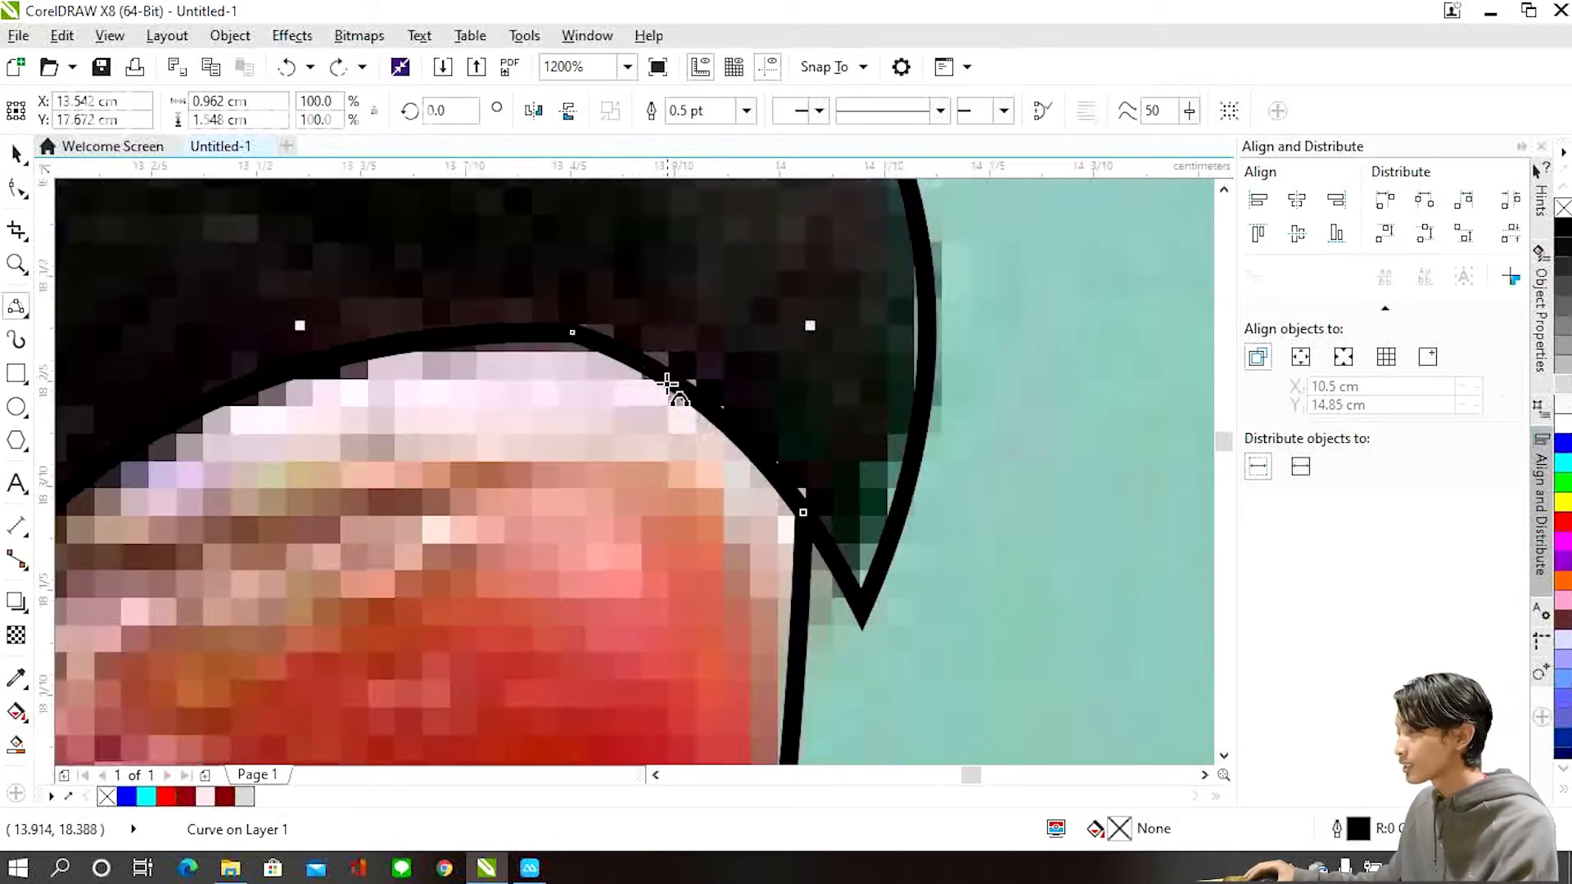
{"action": "scroll", "coordinate": [634, 361], "scroll_direction": "down", "scroll_amount": 2}
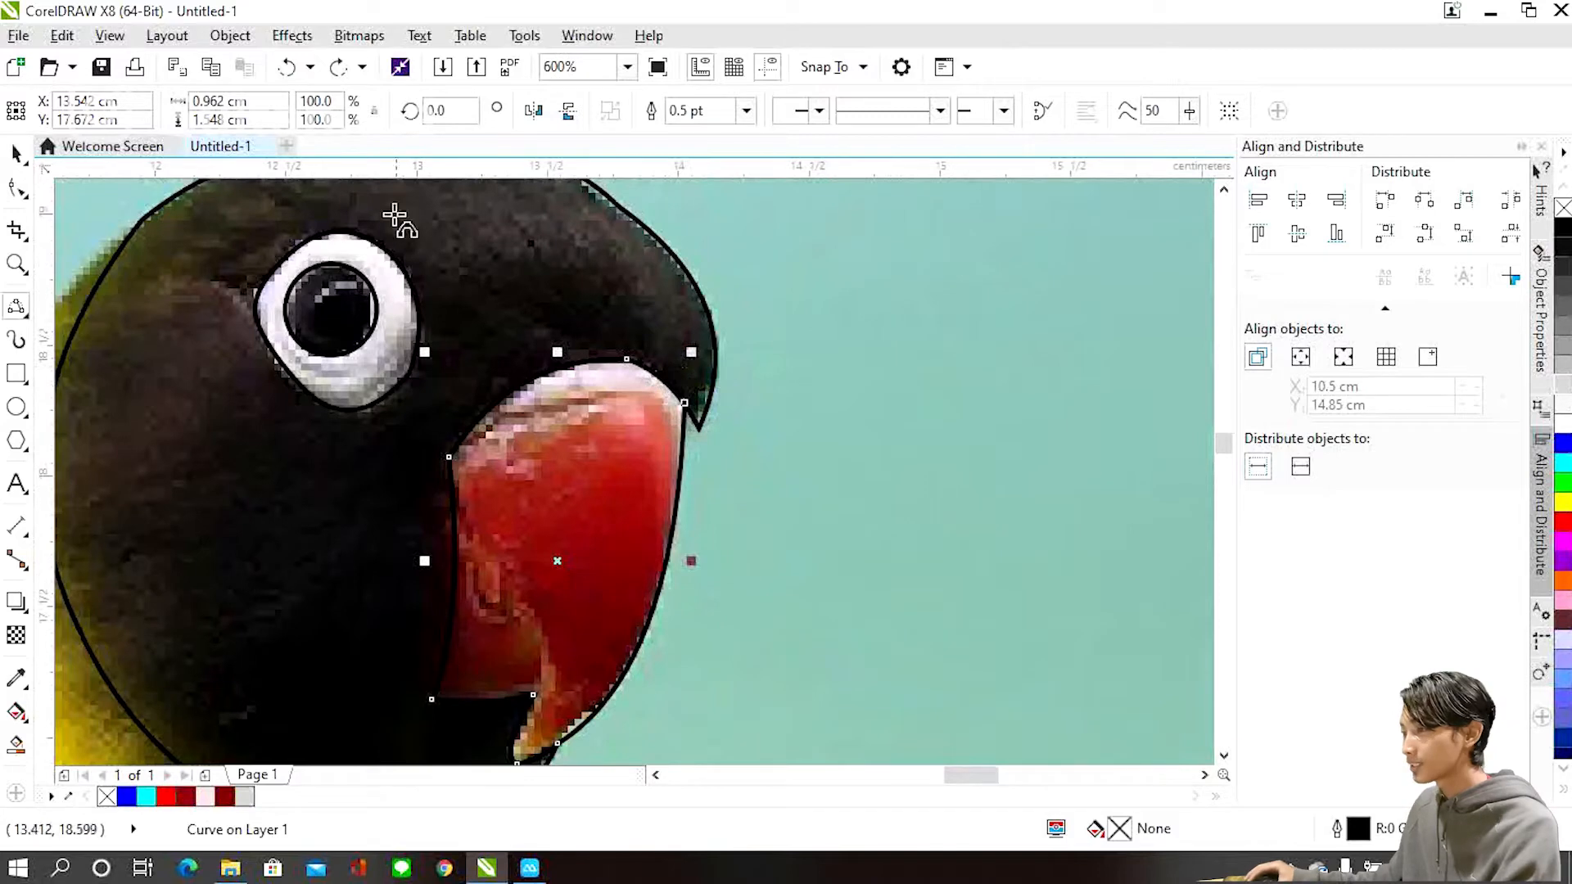
{"action": "left_click", "coordinate": [338, 66]}
Draw an open practice teardrop about 0.79 by 1.06 cm from two 3-point curves in the empty area beside the beak.
{"action": "scroll", "coordinate": [709, 426], "scroll_direction": "down", "scroll_amount": 1}
{"action": "left_click", "coordinate": [779, 337]}
{"action": "left_click_drag", "start_coordinate": [837, 475], "coordinate": [862, 360]}
{"action": "scroll", "coordinate": [819, 369], "scroll_direction": "up", "scroll_amount": 1}
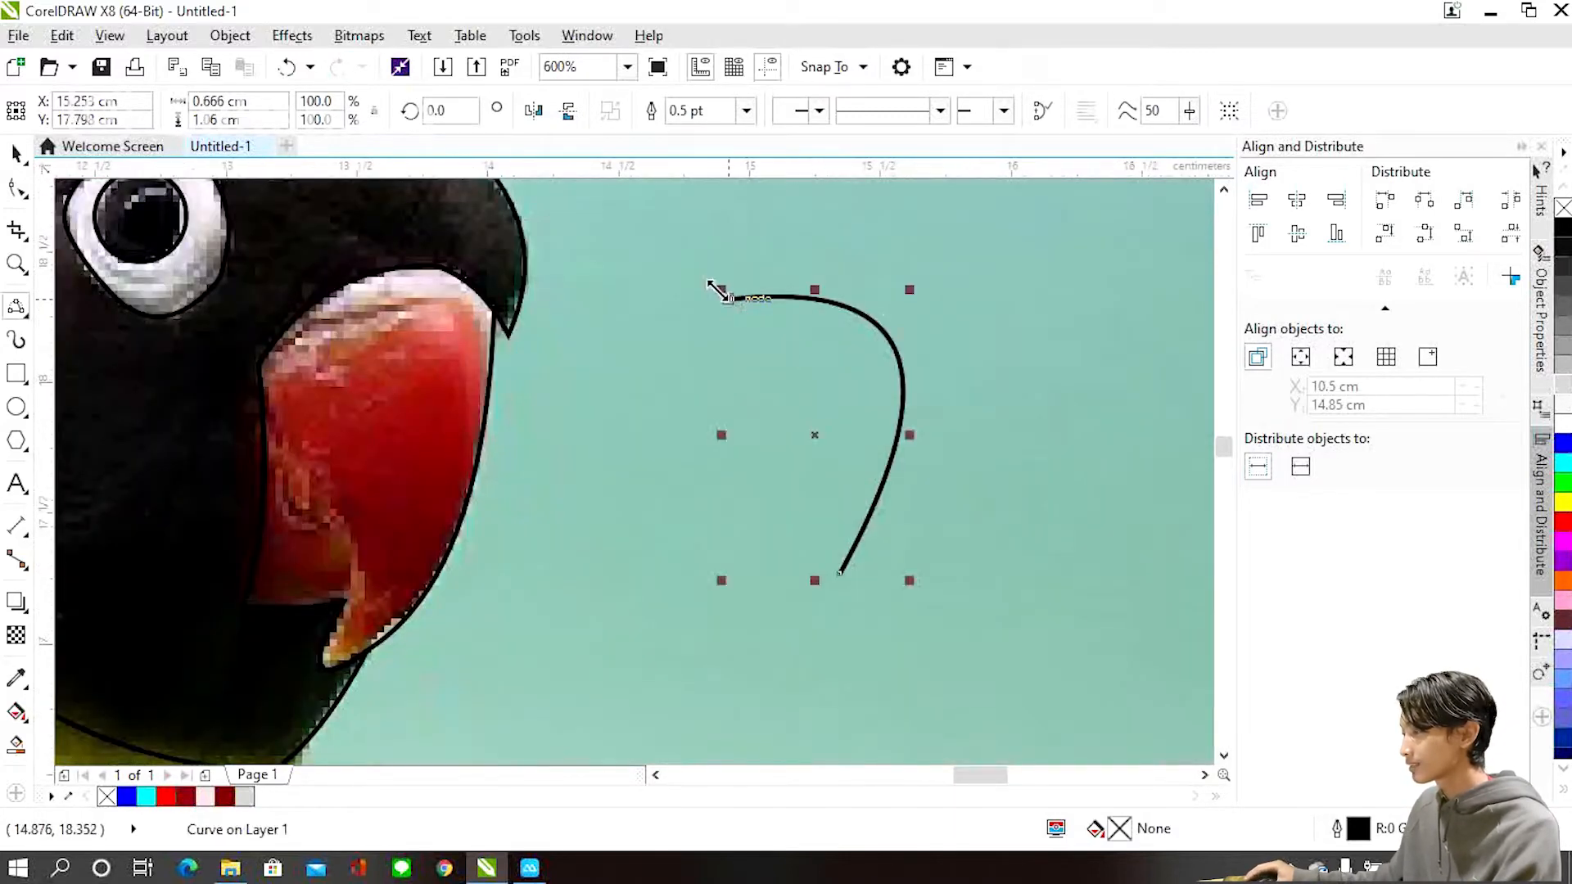
{"action": "left_click", "coordinate": [722, 300]}
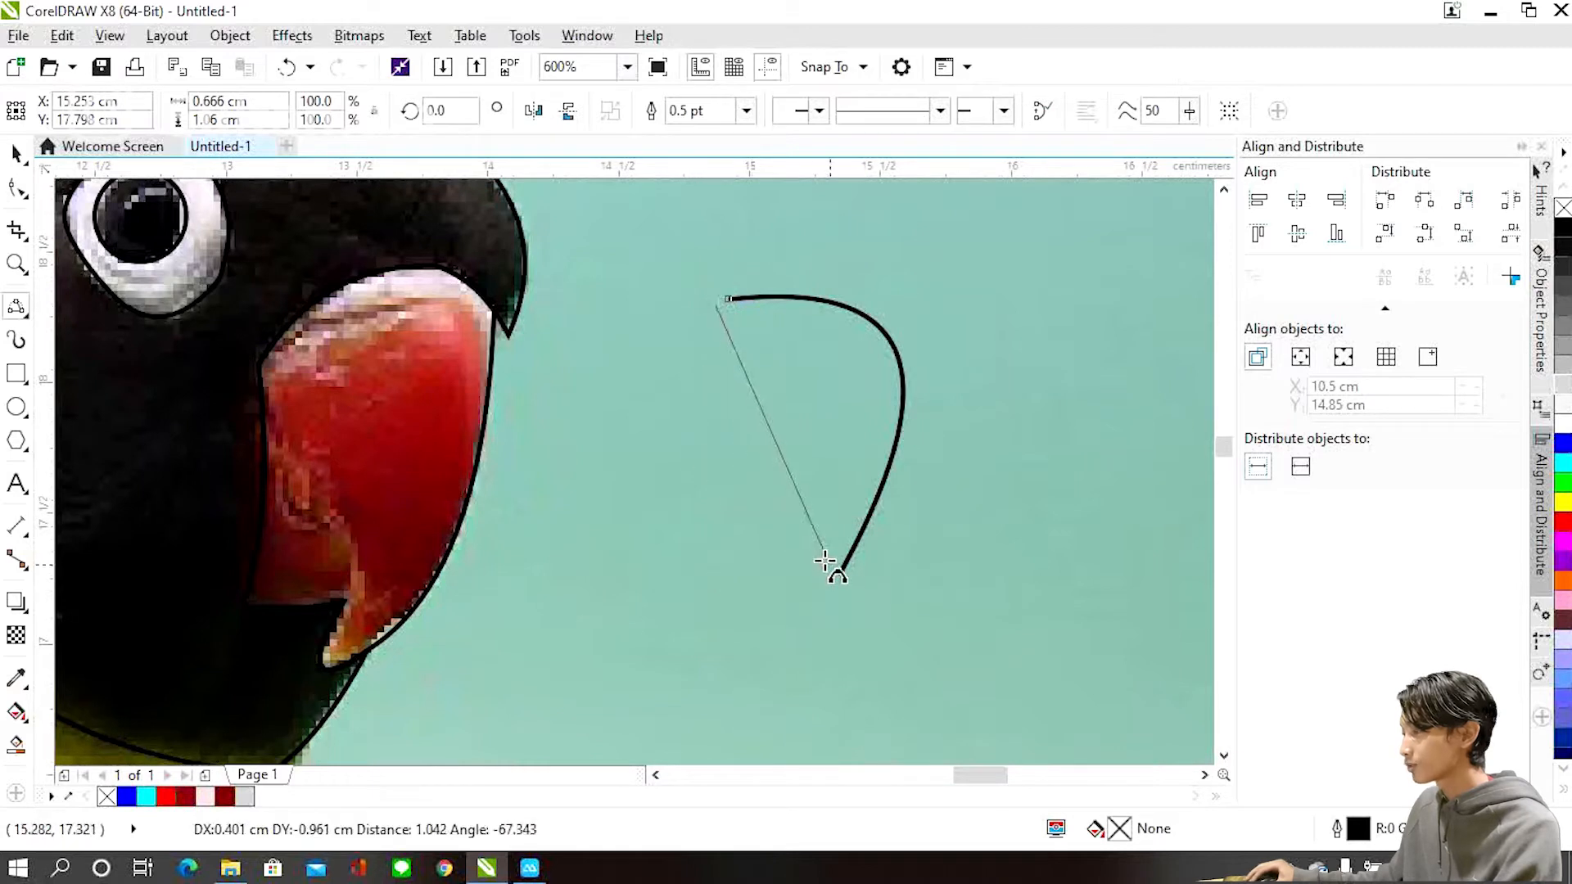
{"action": "left_click_drag", "start_coordinate": [841, 573], "coordinate": [702, 378]}
Extend the teardrop's end almost to its start node, leaving a tiny gap, and test a blue #0000FF fill on it.
{"action": "scroll", "coordinate": [724, 319], "scroll_direction": "up", "scroll_amount": 3}
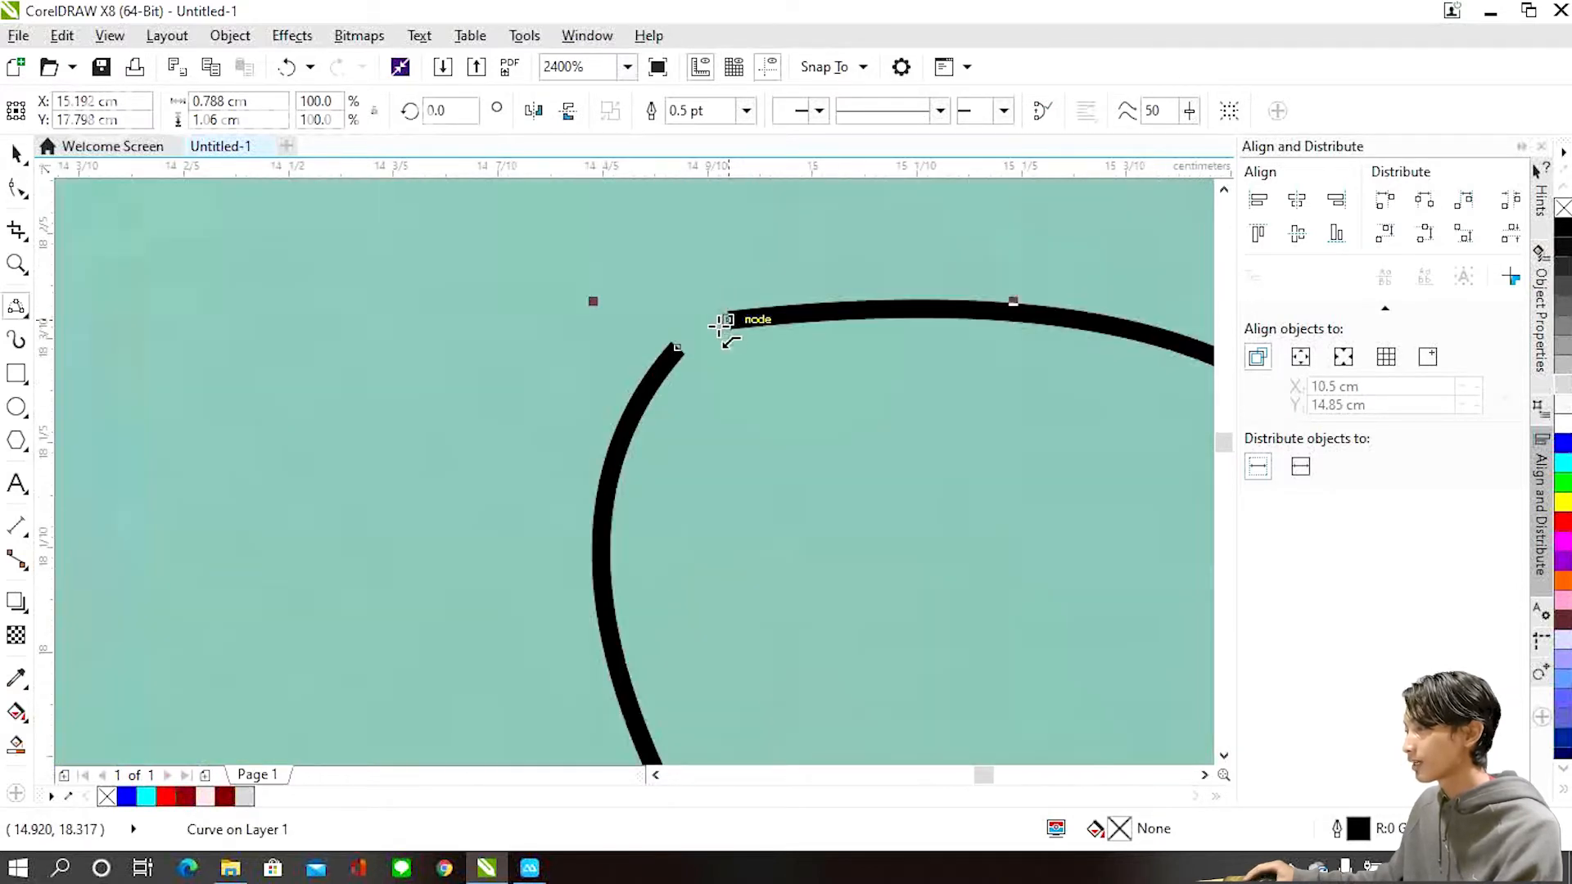
{"action": "left_click", "coordinate": [641, 361]}
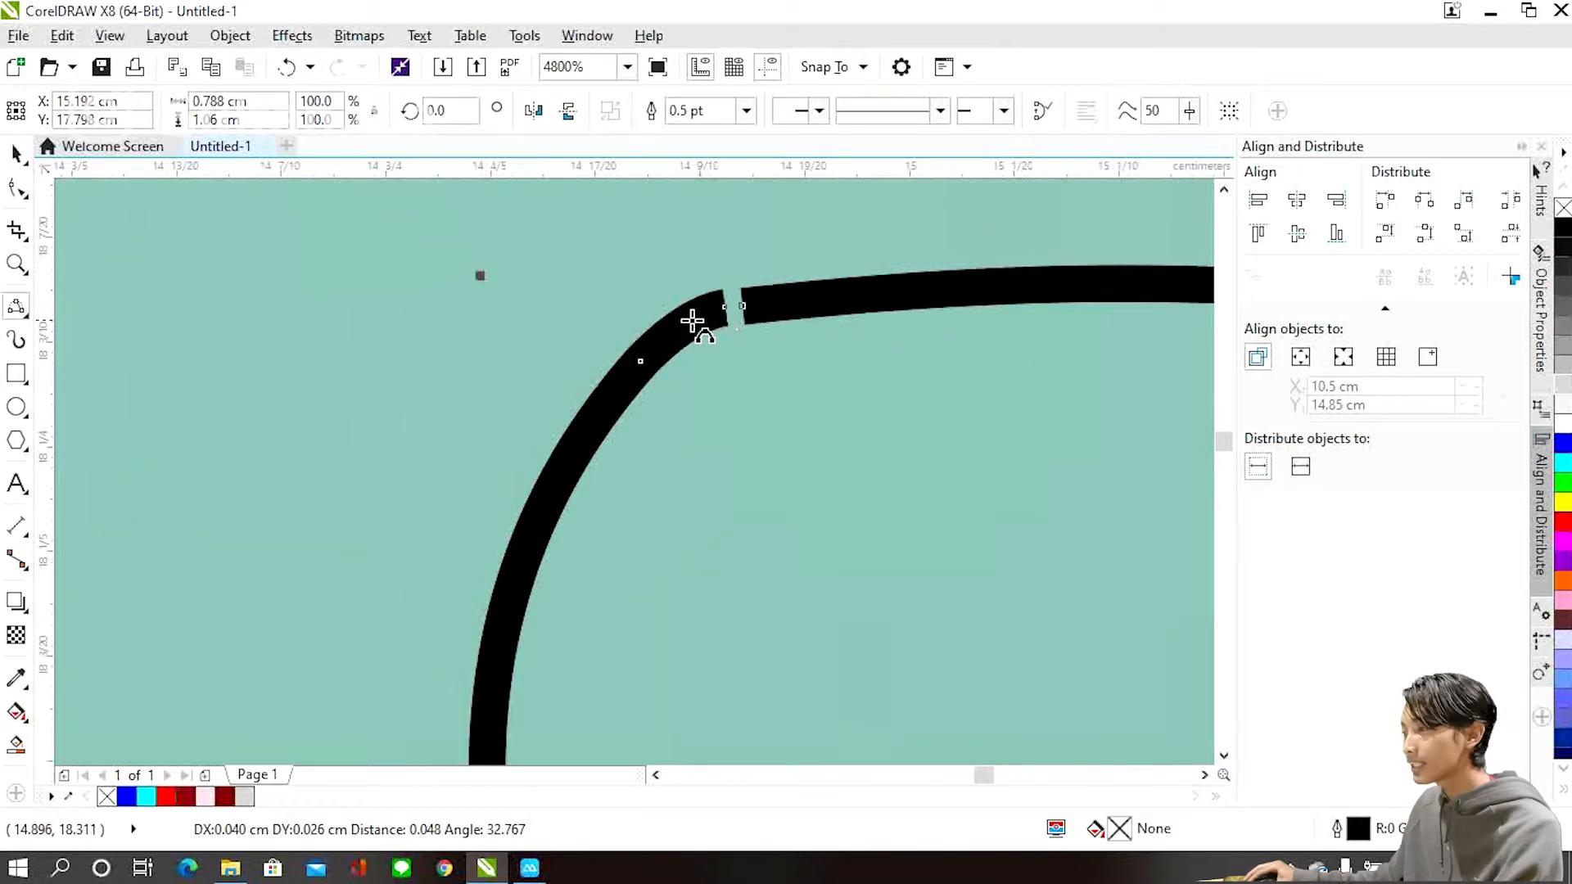
{"action": "scroll", "coordinate": [700, 321], "scroll_direction": "up", "scroll_amount": 2}
{"action": "left_click", "coordinate": [741, 305]}
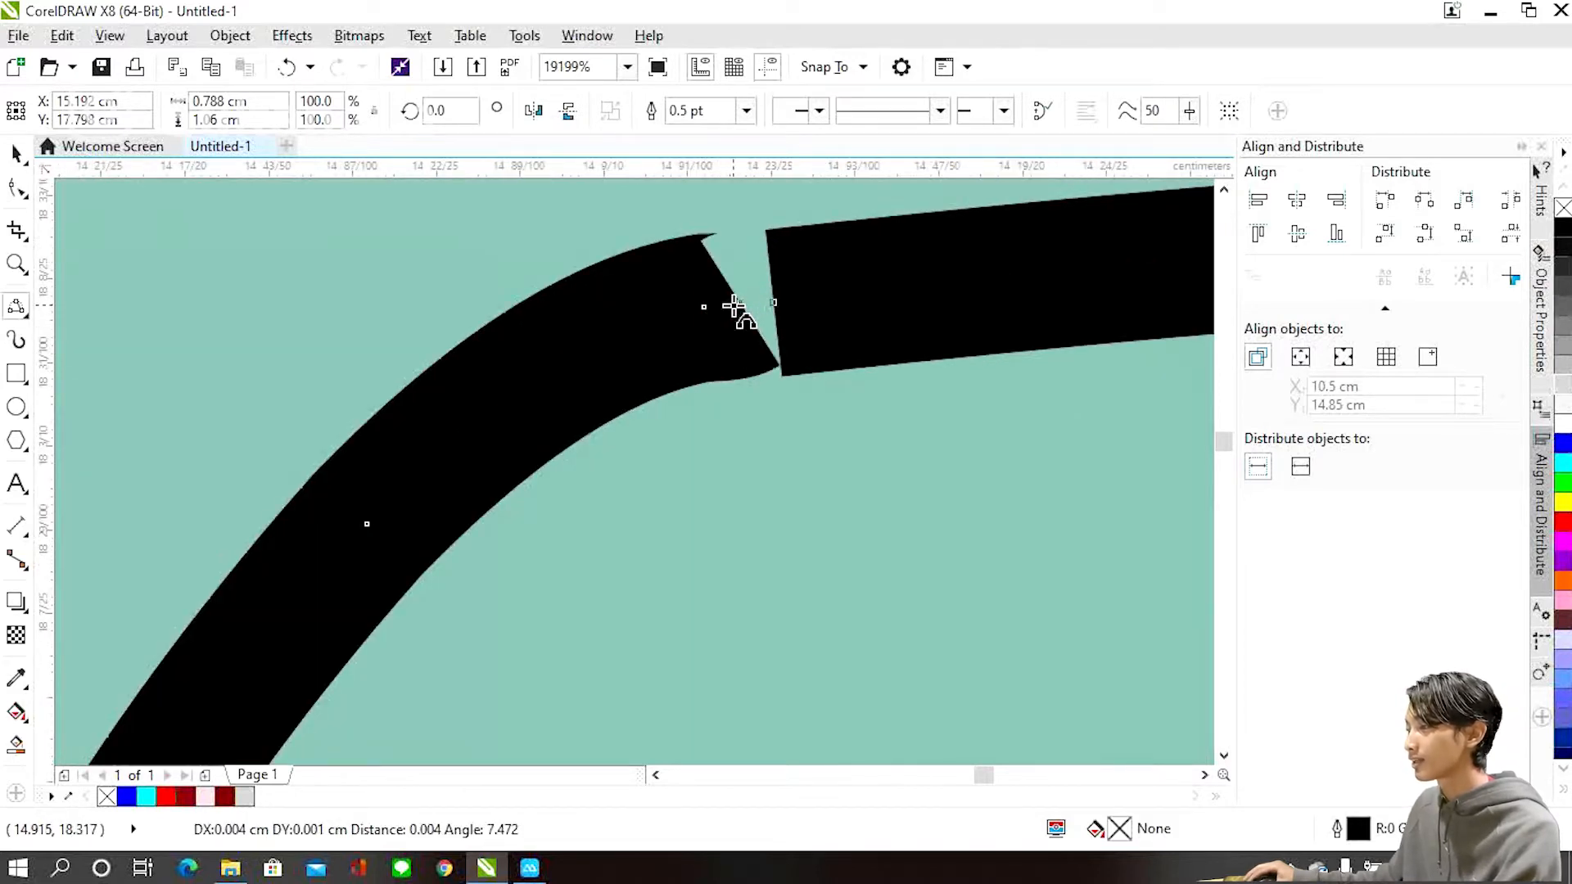
{"action": "scroll", "coordinate": [737, 308], "scroll_direction": "down", "scroll_amount": 5}
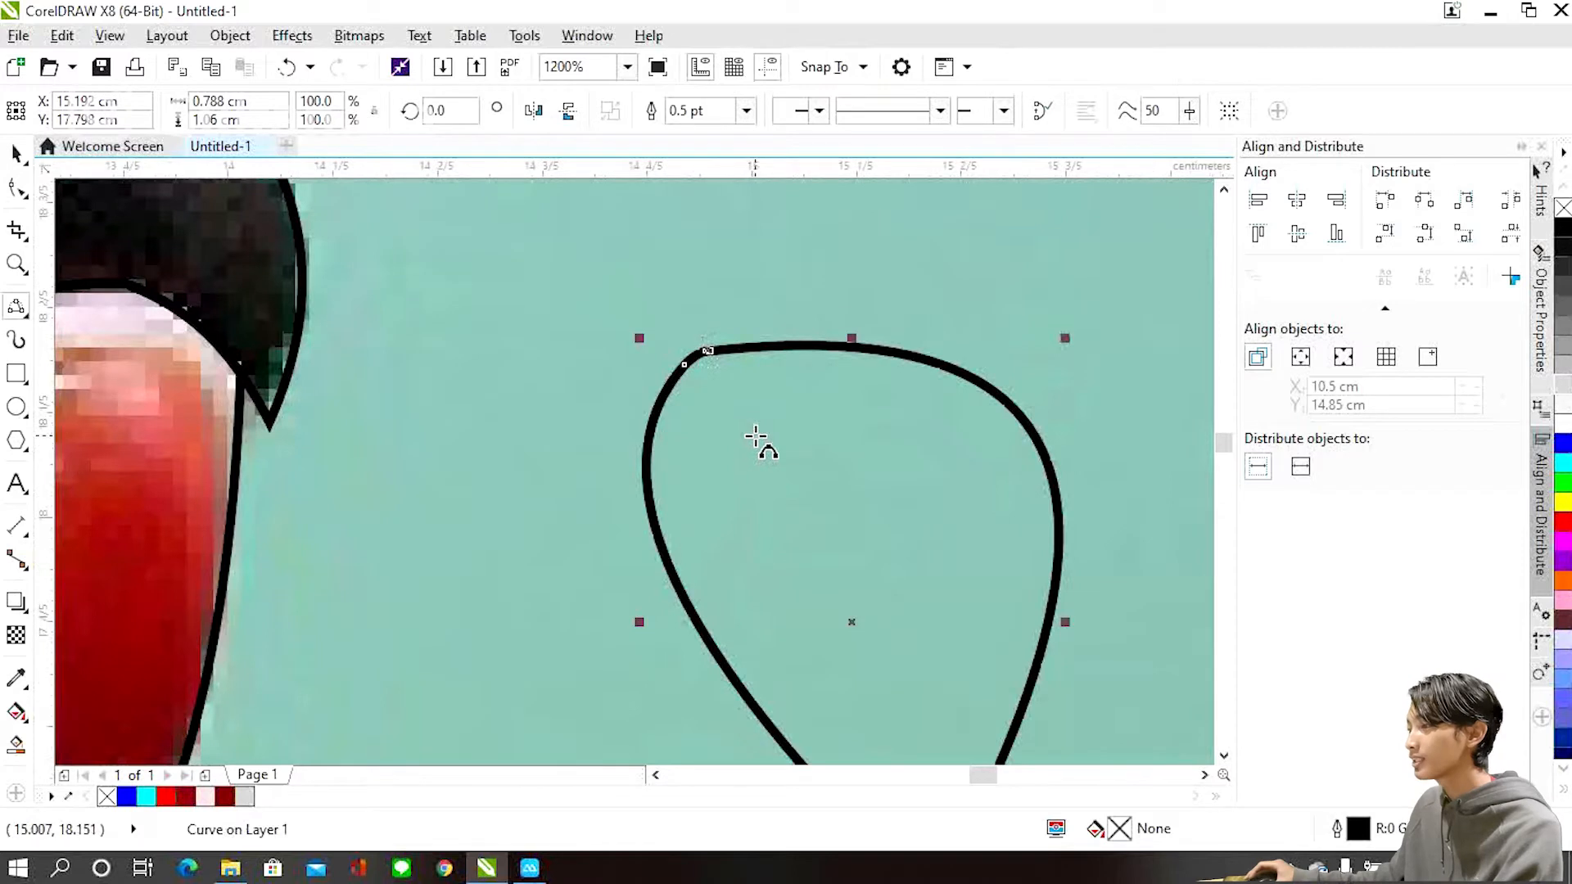
{"action": "scroll", "coordinate": [754, 421], "scroll_direction": "down", "scroll_amount": 1}
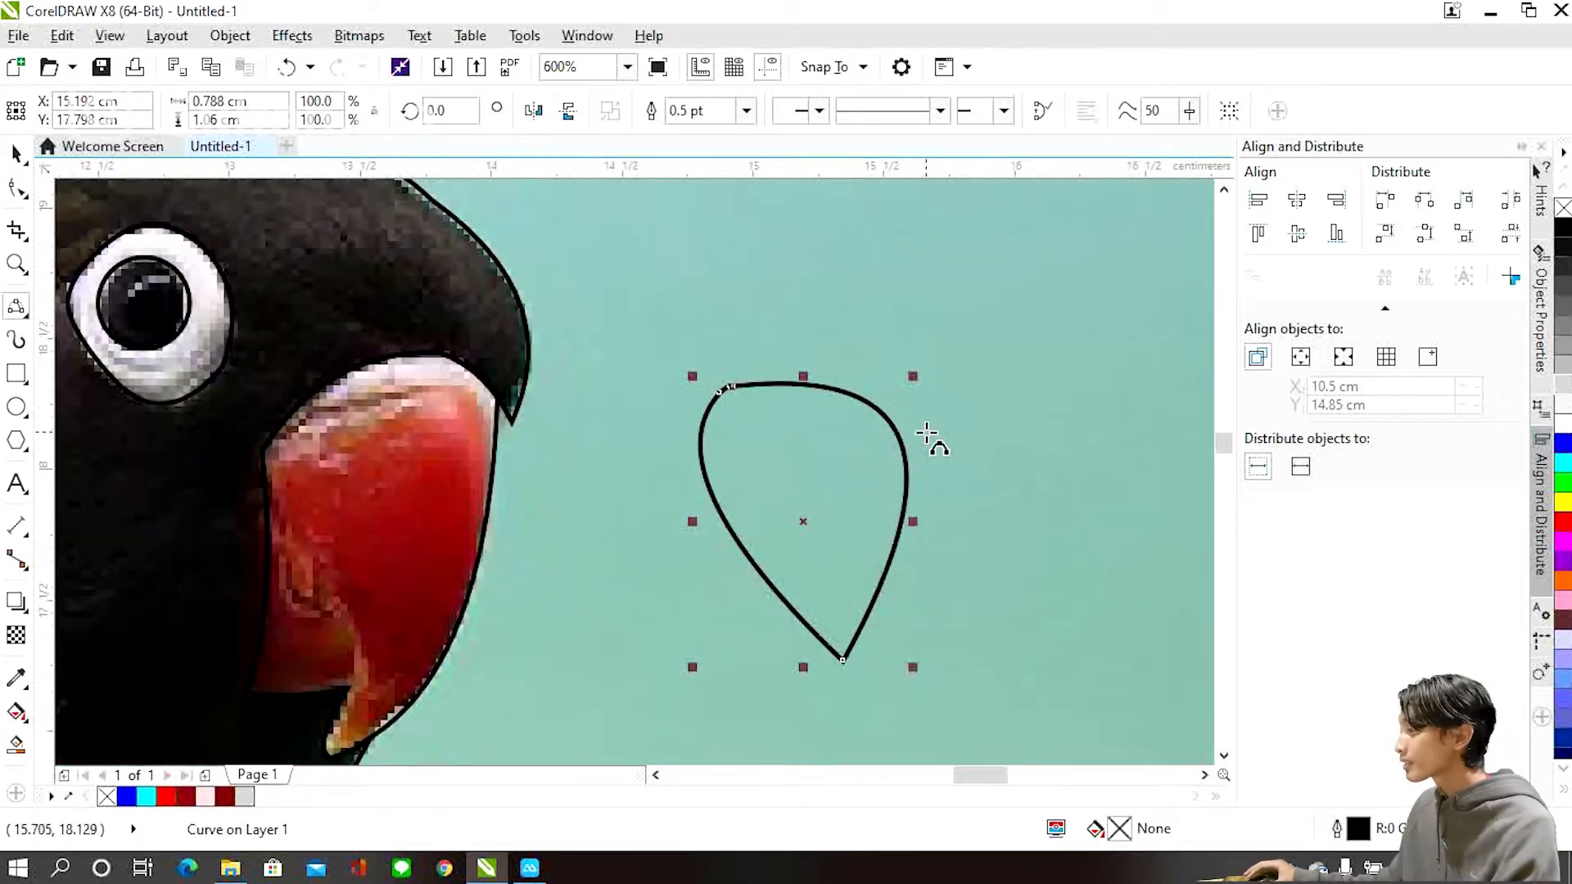
{"action": "left_click", "coordinate": [1563, 443]}
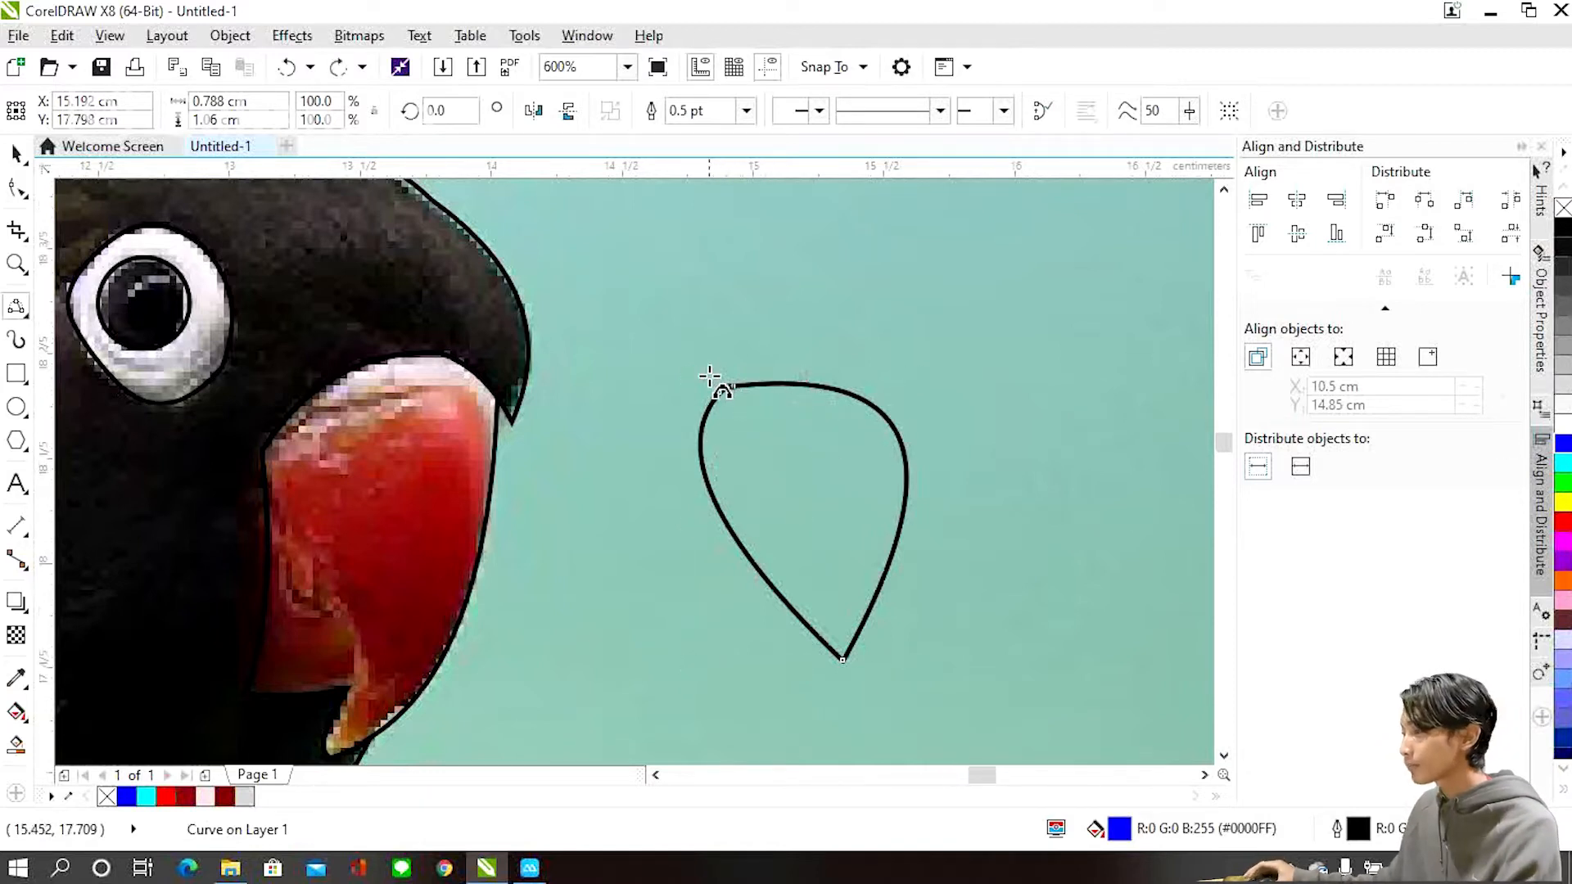
Close the practice teardrop by bridging its tiny gap with a short 3-point curve.
{"action": "scroll", "coordinate": [717, 384], "scroll_direction": "up", "scroll_amount": 4}
{"action": "scroll", "coordinate": [930, 492], "scroll_direction": "up", "scroll_amount": 5}
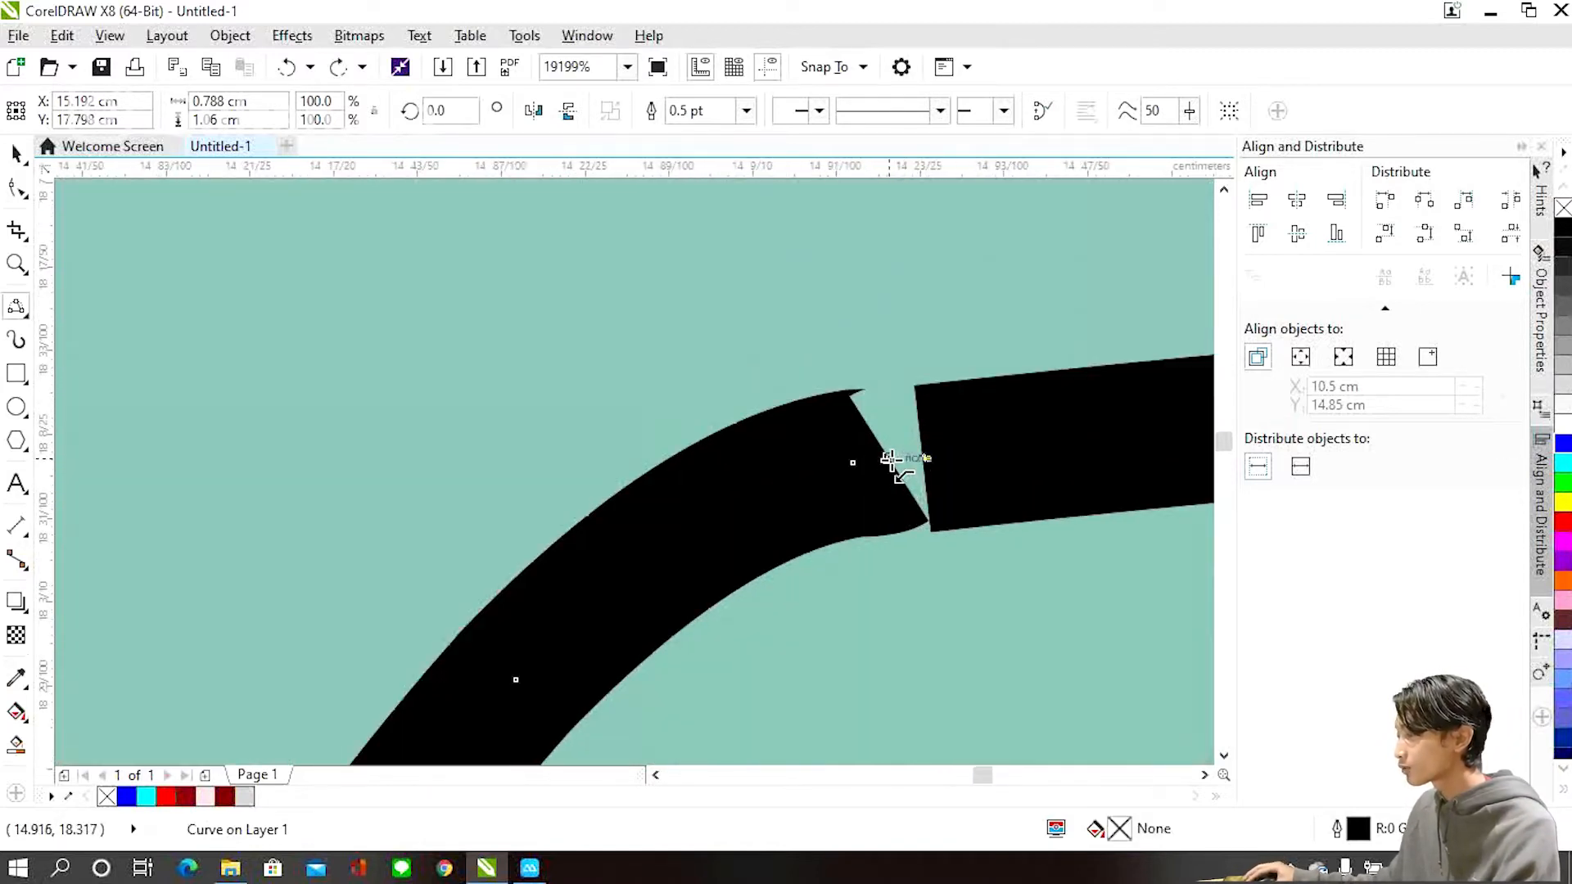
{"action": "left_click_drag", "start_coordinate": [929, 456], "coordinate": [836, 469]}
{"action": "scroll", "coordinate": [837, 469], "scroll_direction": "down", "scroll_amount": 5}
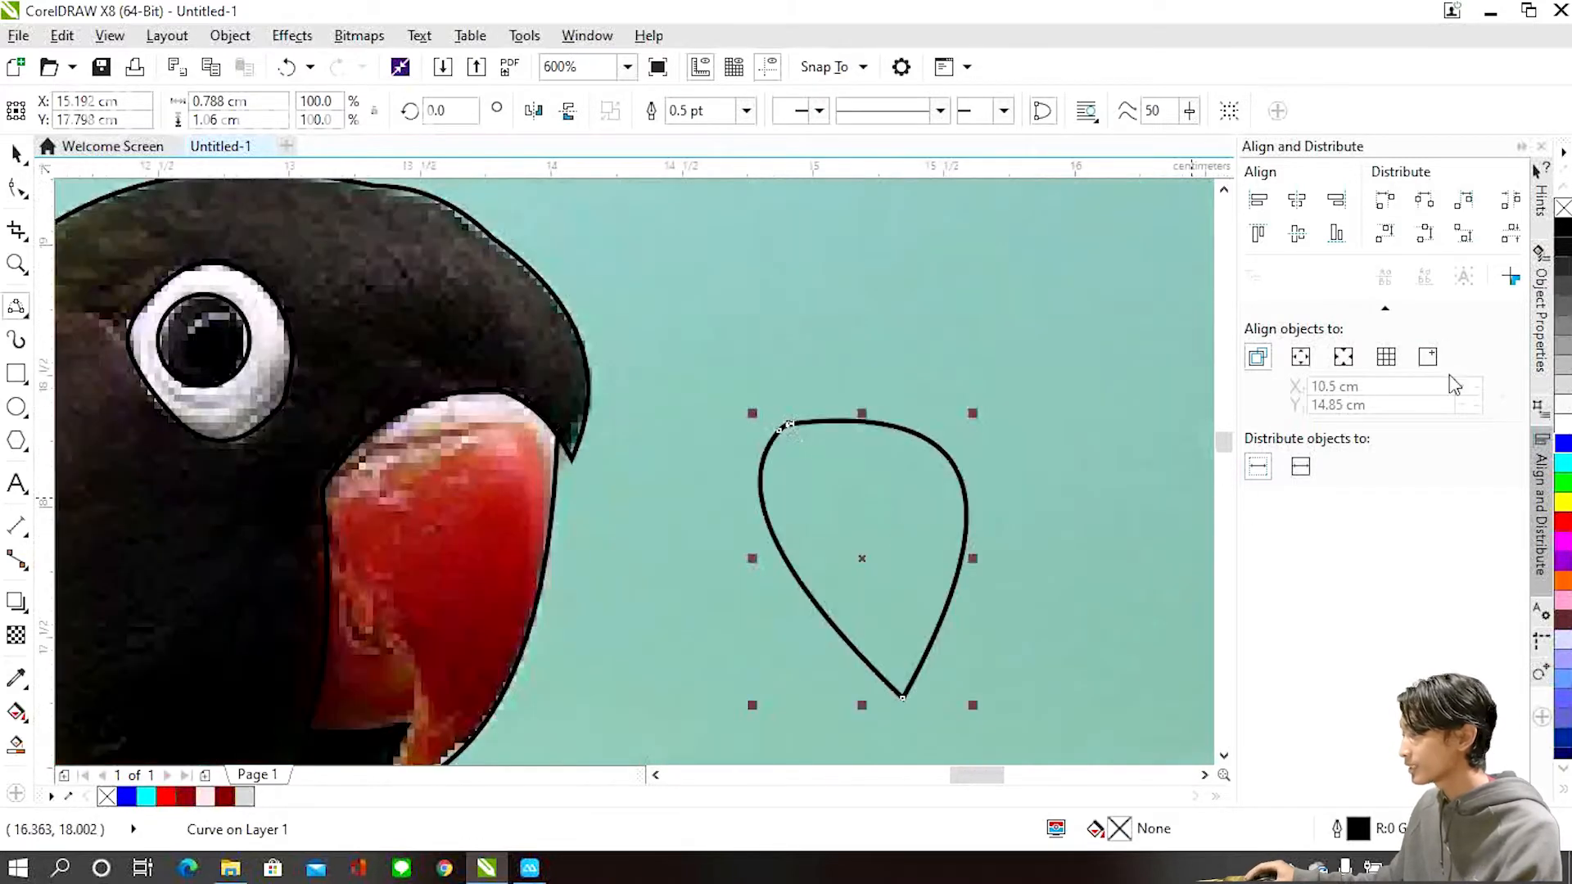
Test cyan #00FFFF and yellow #FFFF00 fills on the closed practice teardrop and delete the shape.
{"action": "left_click", "coordinate": [1562, 418]}
{"action": "left_click", "coordinate": [1563, 442]}
{"action": "left_click", "coordinate": [1563, 464]}
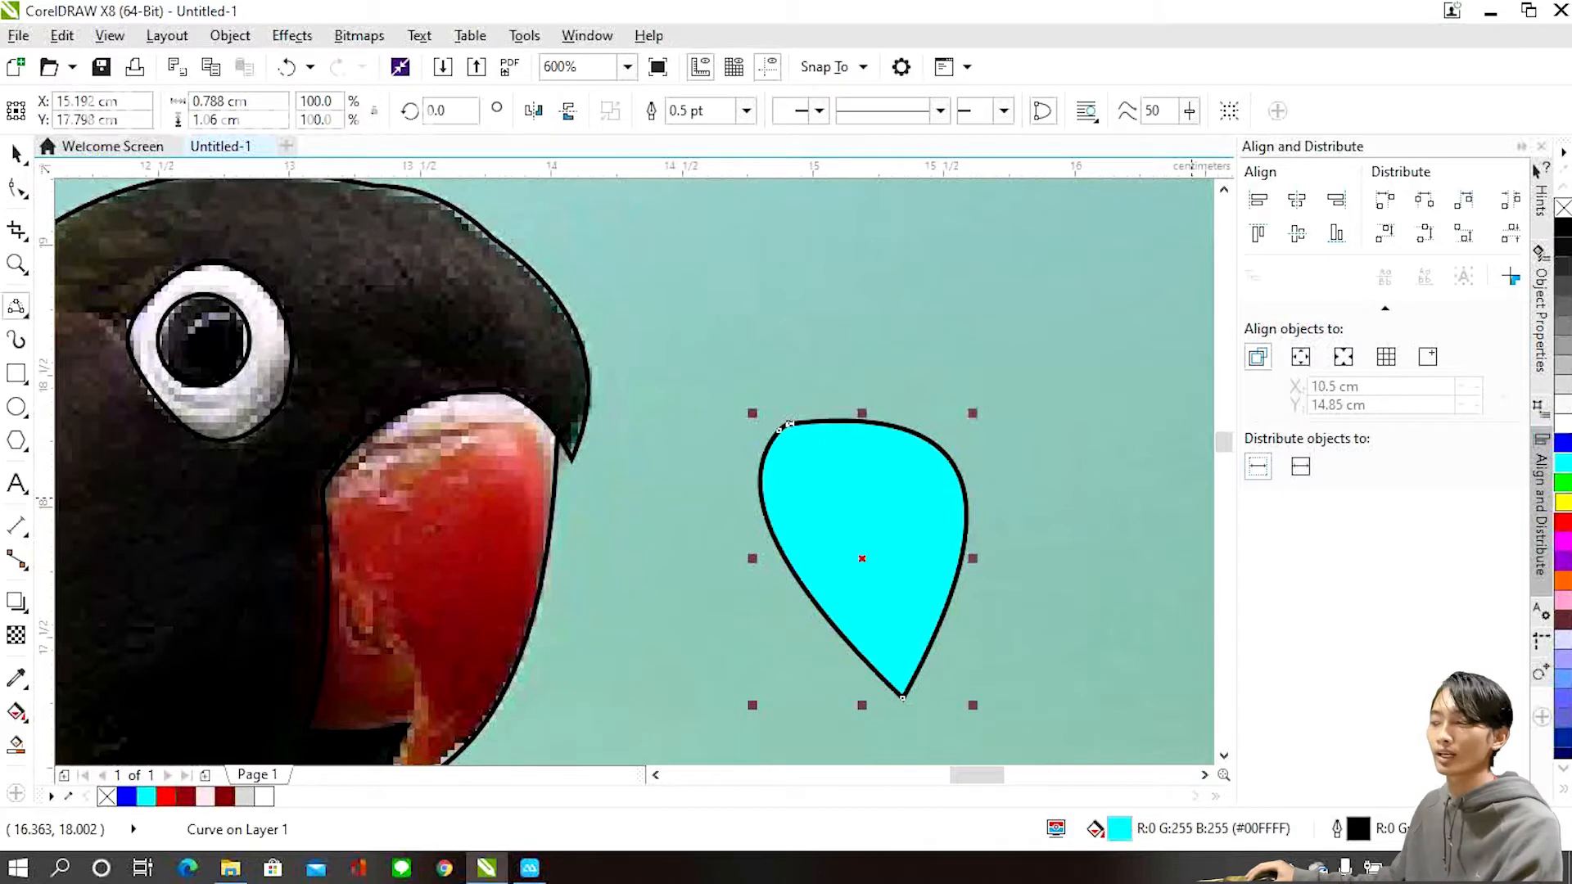
{"action": "left_click", "coordinate": [1562, 501]}
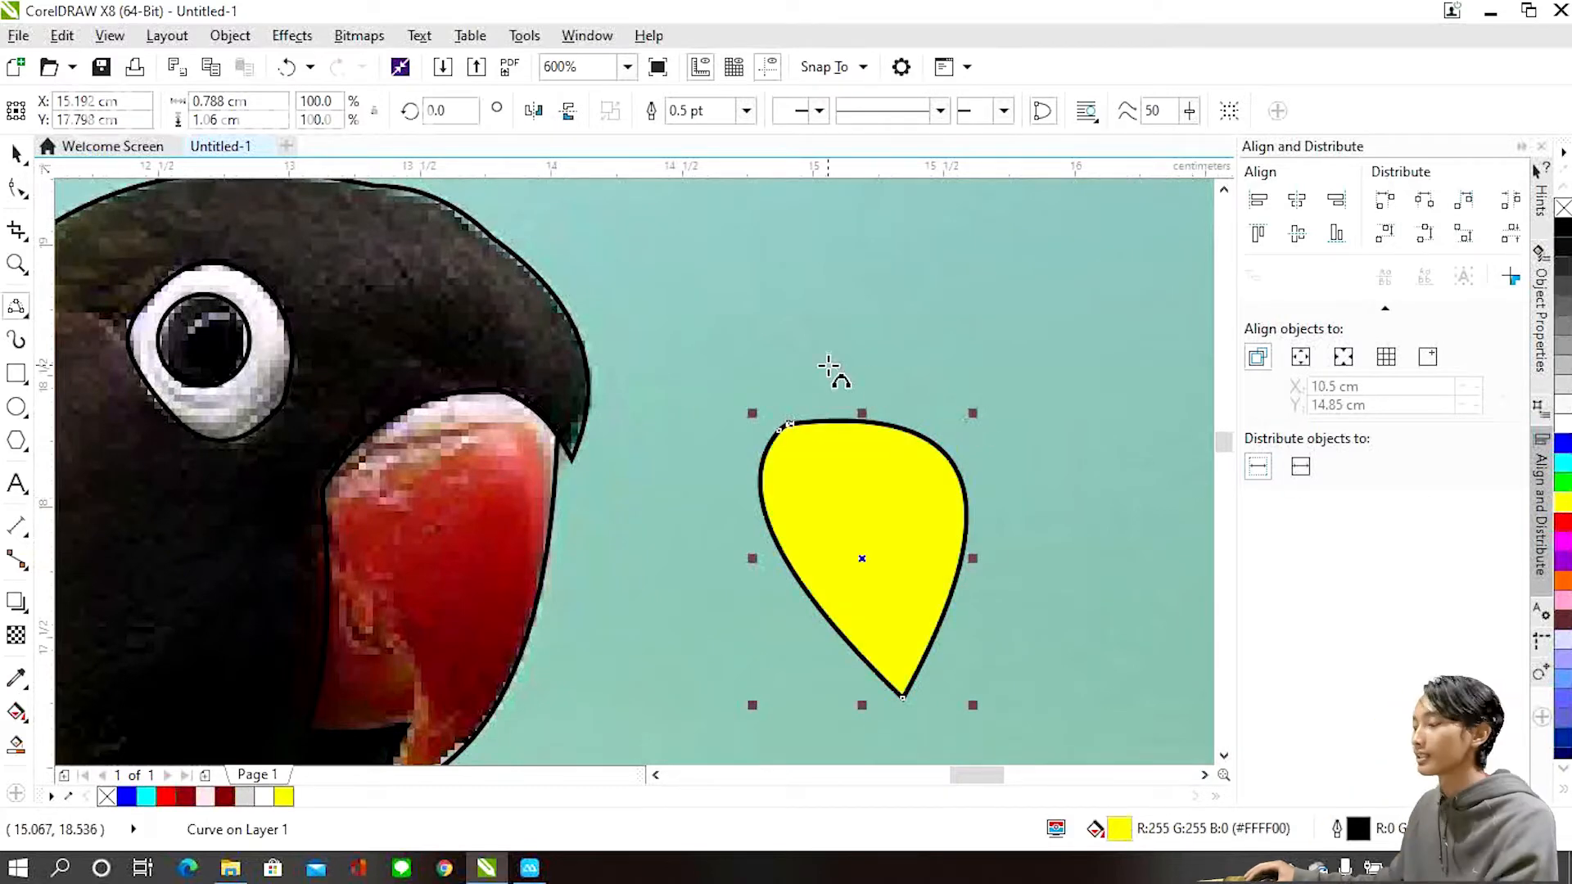
{"action": "key", "text": "Delete"}
Examine the traced head, eye and beak outlines against the whole parrot photo, and switch to the Pick tool.
{"action": "scroll", "coordinate": [828, 368], "scroll_direction": "down", "scroll_amount": 1}
{"action": "scroll", "coordinate": [653, 425], "scroll_direction": "up", "scroll_amount": 1}
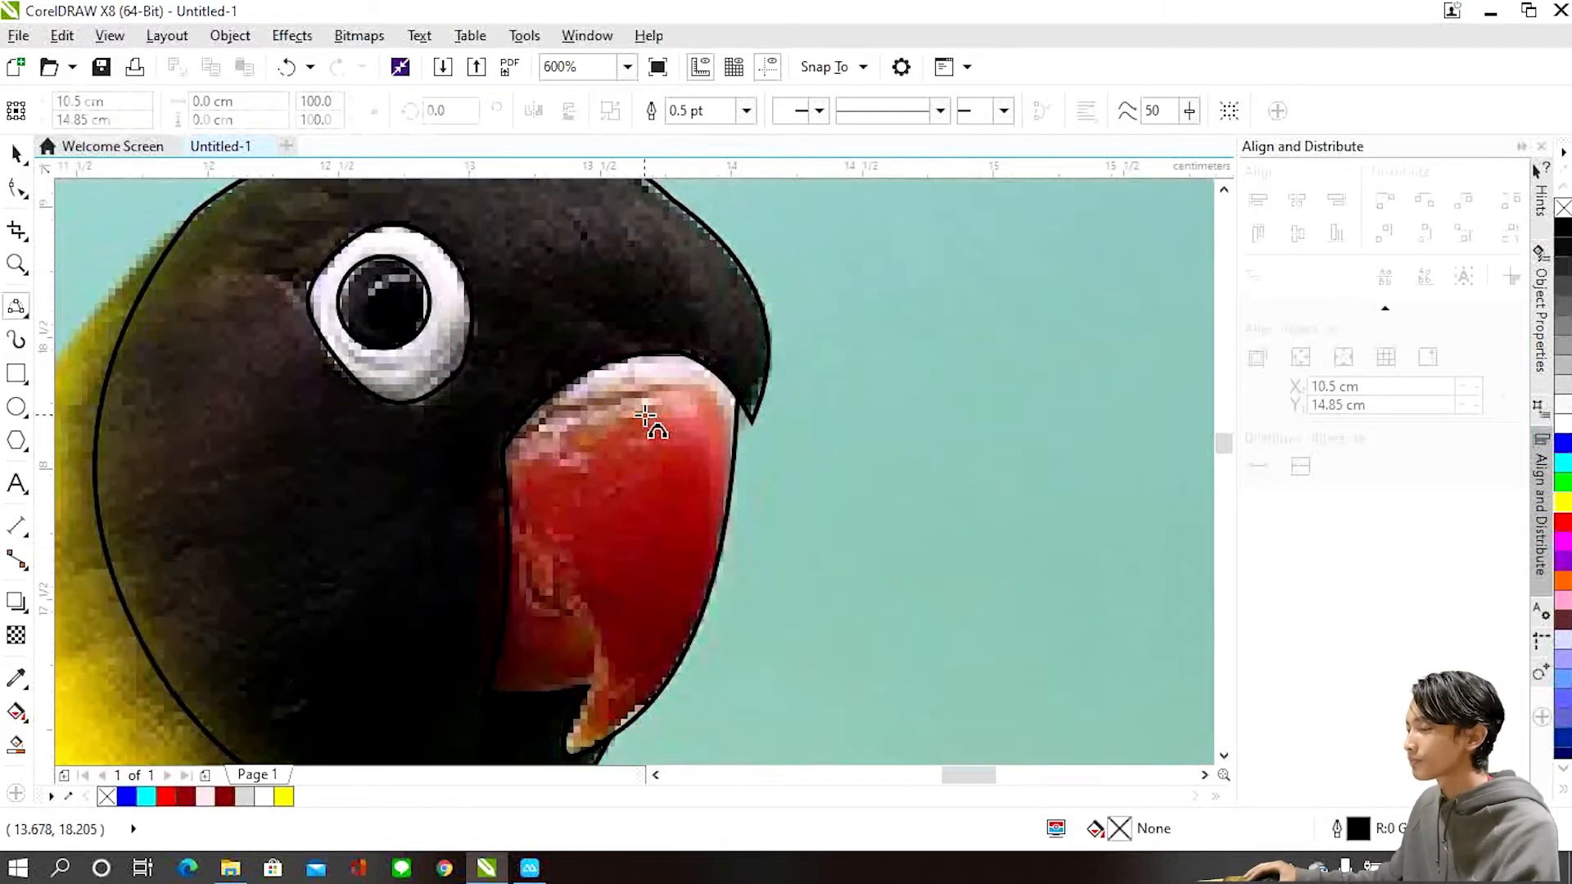
{"action": "scroll", "coordinate": [676, 369], "scroll_direction": "down", "scroll_amount": 1}
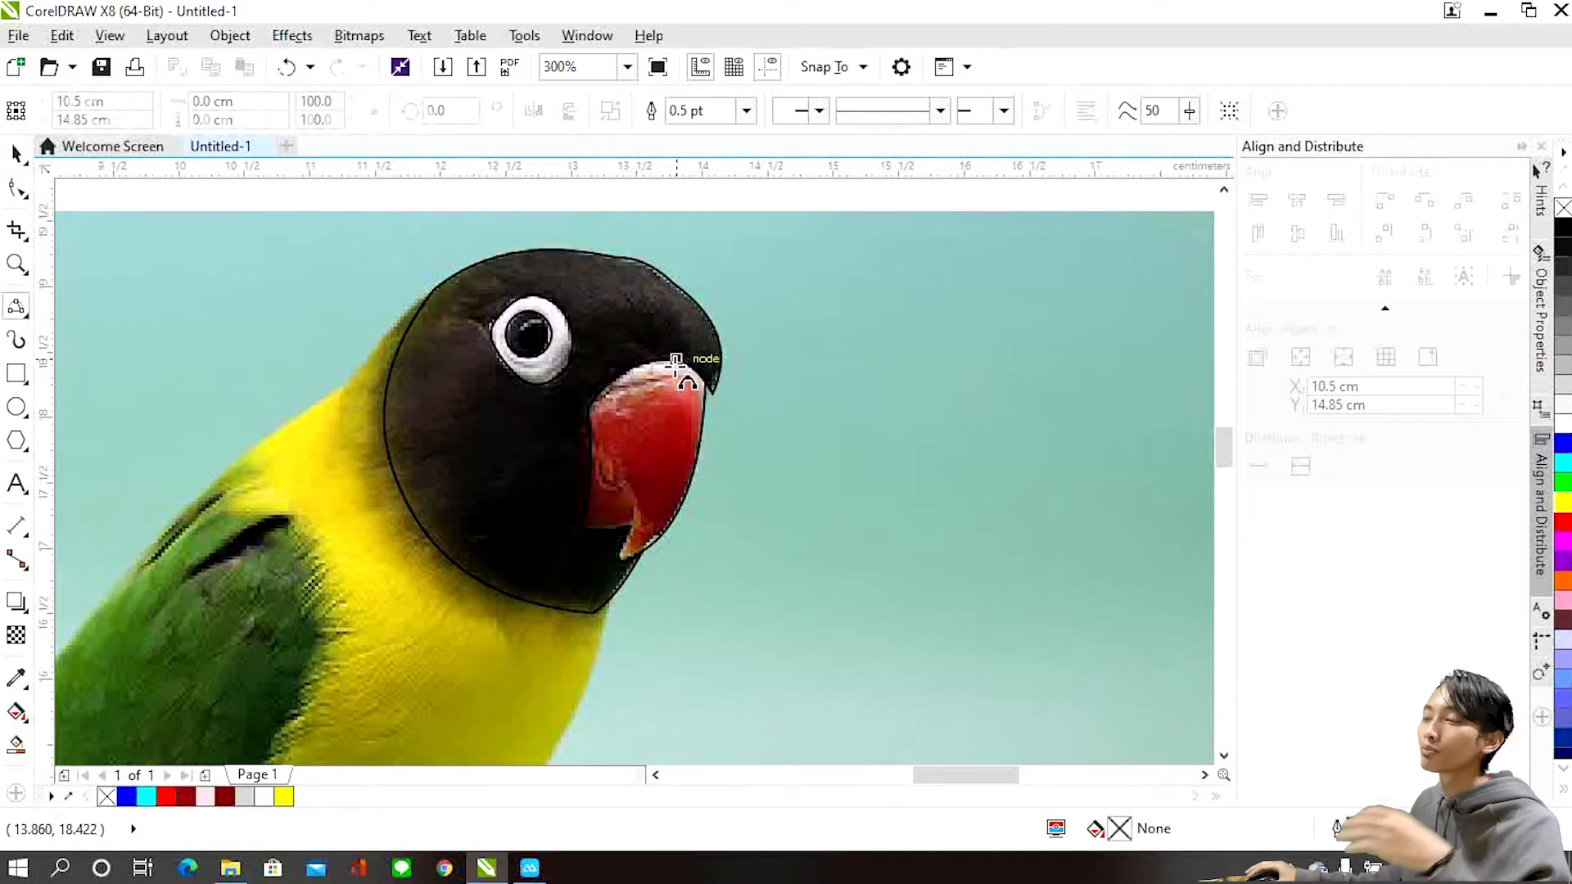
{"action": "scroll", "coordinate": [676, 364], "scroll_direction": "down", "scroll_amount": 2}
{"action": "scroll", "coordinate": [636, 385], "scroll_direction": "down", "scroll_amount": 2}
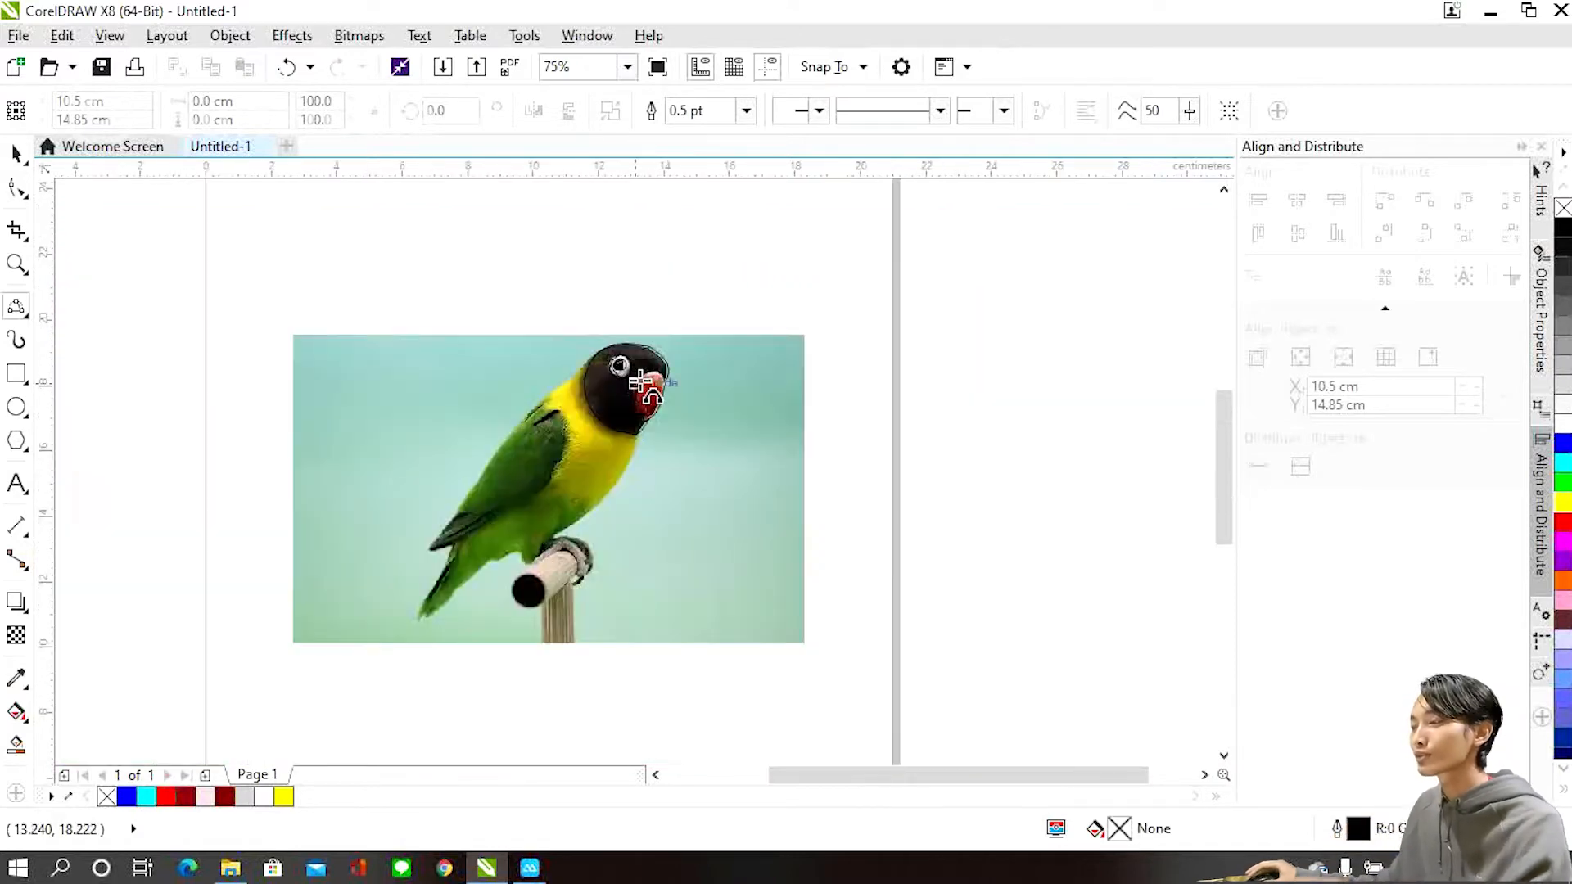
{"action": "scroll", "coordinate": [635, 431], "scroll_direction": "up", "scroll_amount": 2}
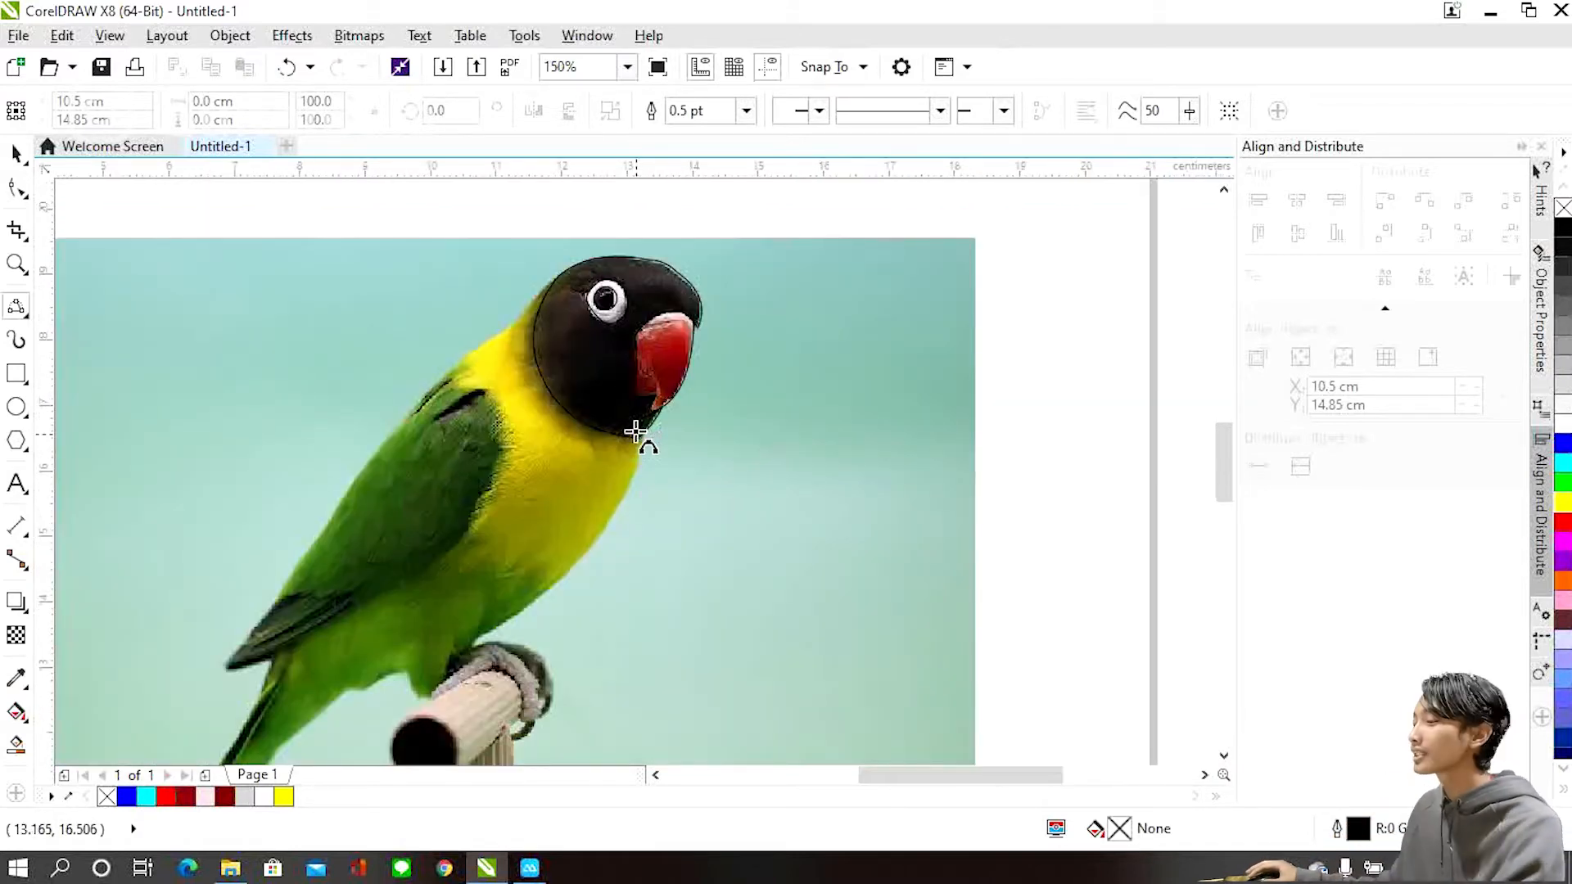
{"action": "scroll", "coordinate": [636, 432], "scroll_direction": "down", "scroll_amount": 2}
{"action": "scroll", "coordinate": [639, 452], "scroll_direction": "up", "scroll_amount": 2}
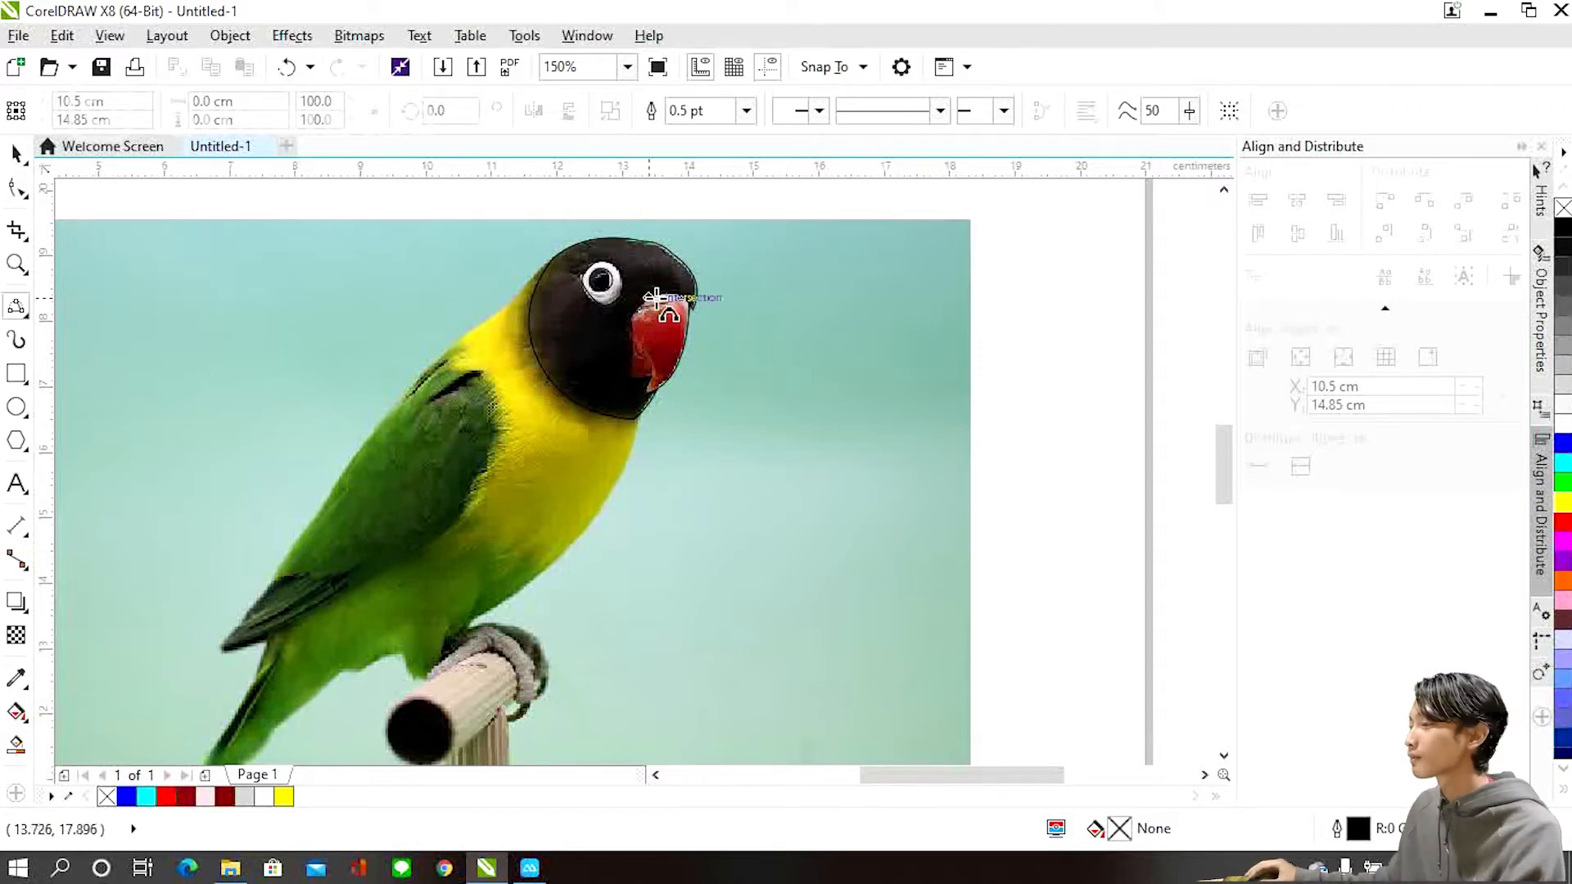
{"action": "scroll", "coordinate": [652, 235], "scroll_direction": "up", "scroll_amount": 2}
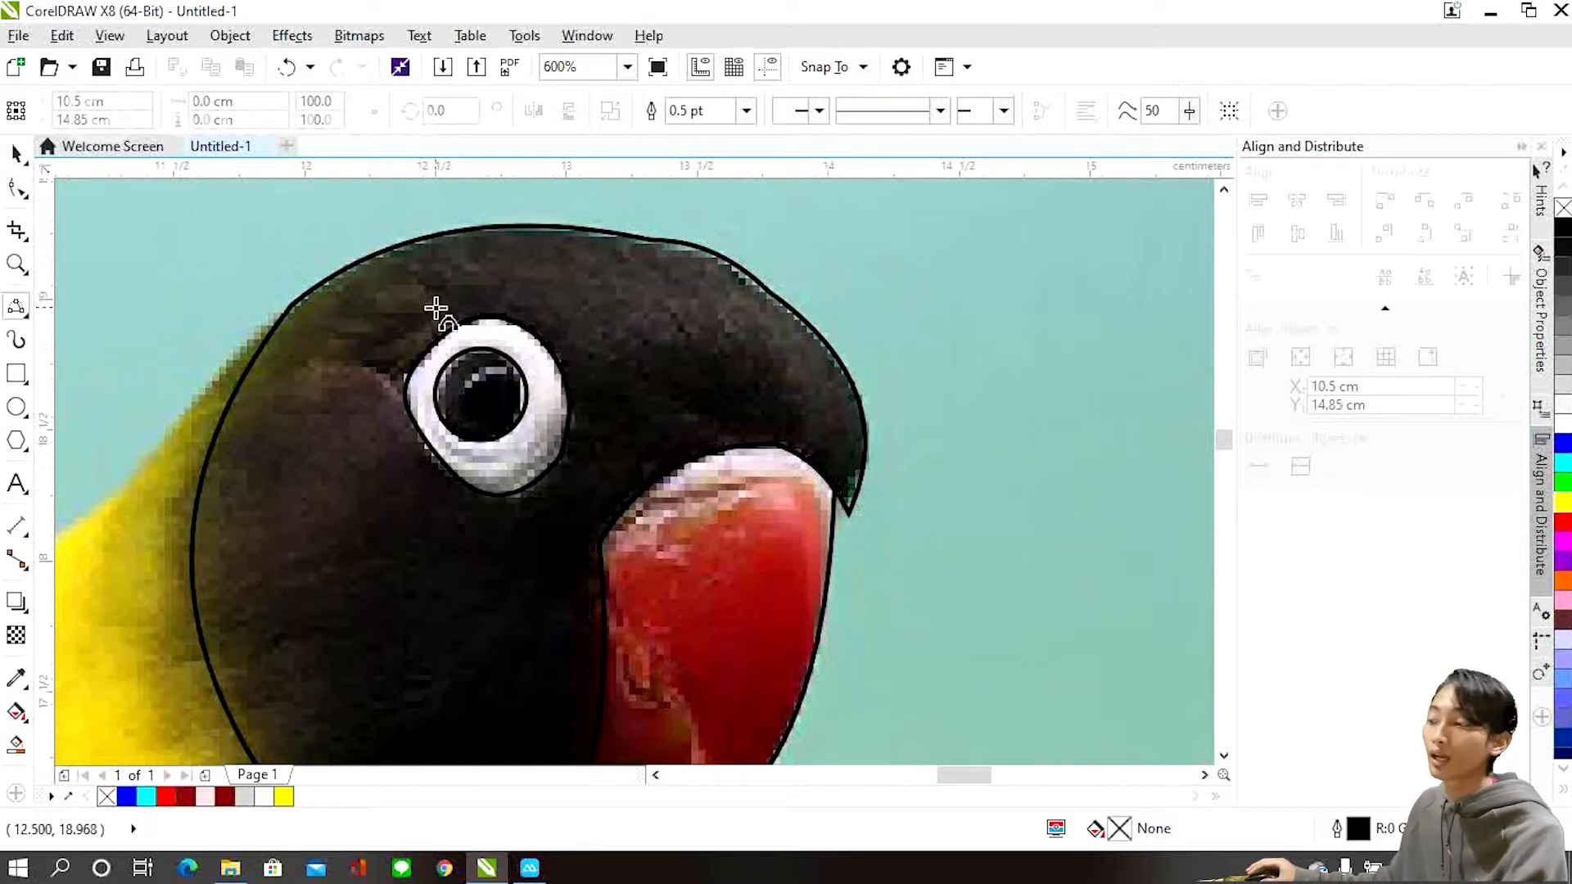
{"action": "left_click", "coordinate": [16, 154]}
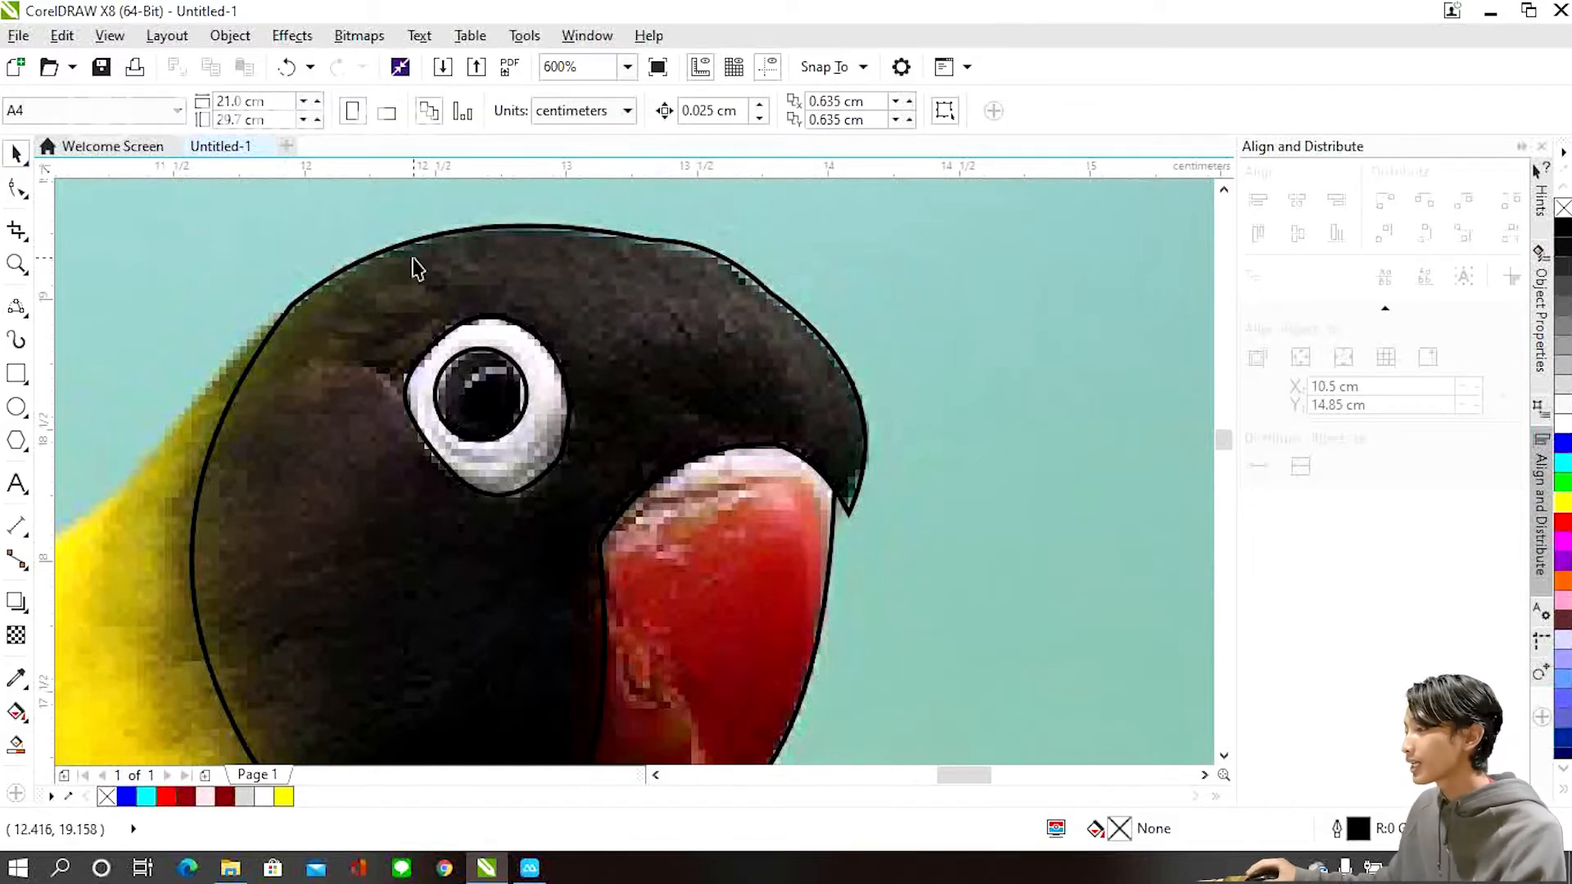
Test a black fill on the eye's inner circle and a white fill on the outer eye shape, and undo both fills.
{"action": "left_click", "coordinate": [565, 392]}
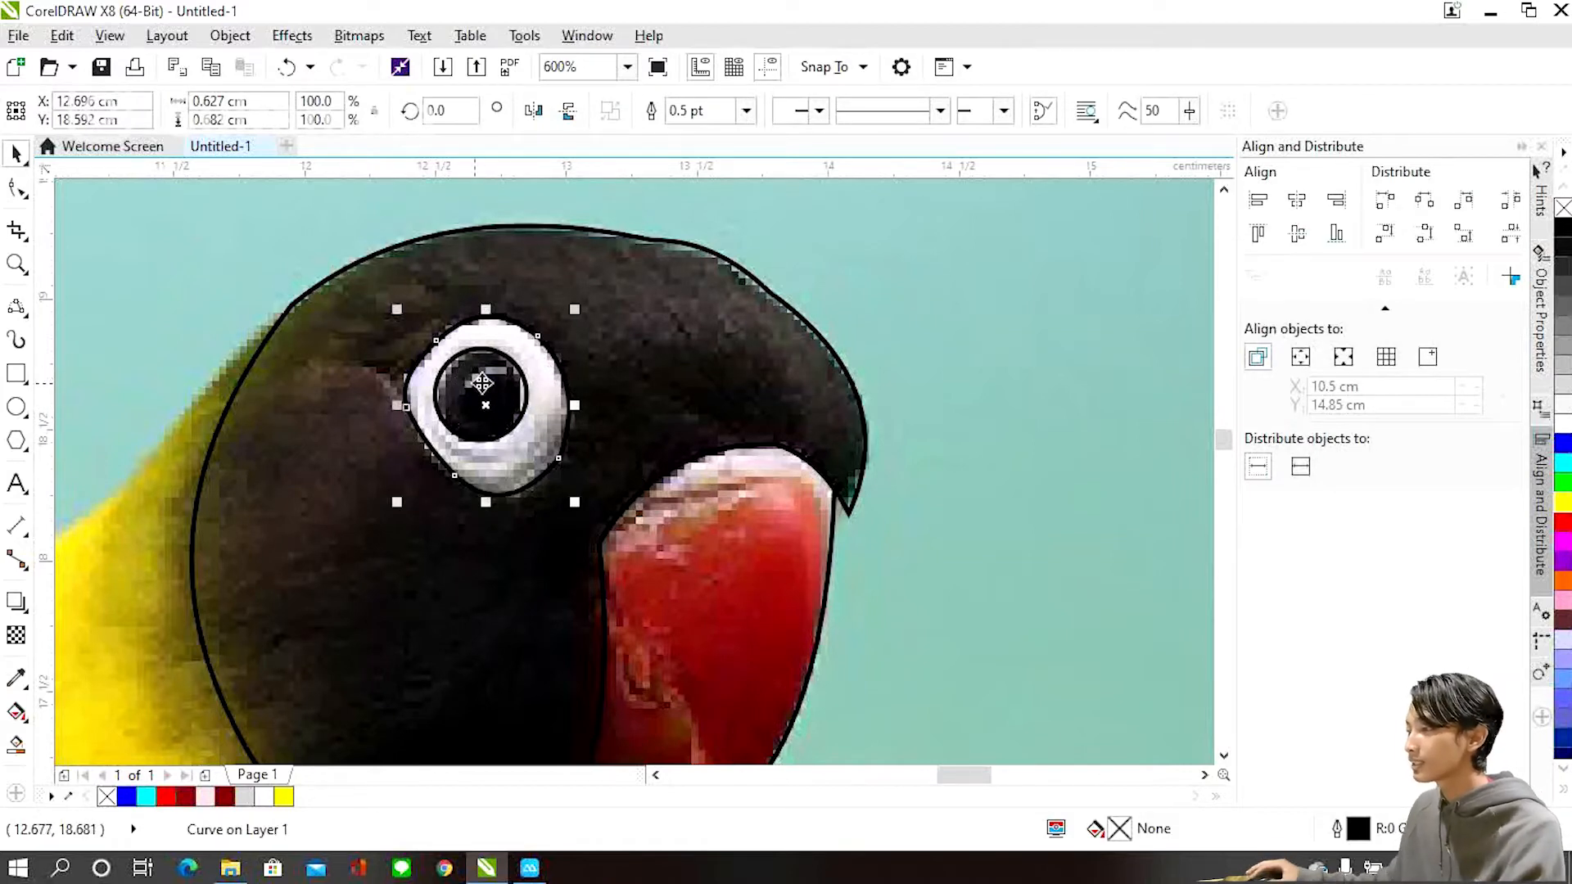
{"action": "left_click", "coordinate": [445, 362]}
{"action": "scroll", "coordinate": [544, 370], "scroll_direction": "up", "scroll_amount": 2}
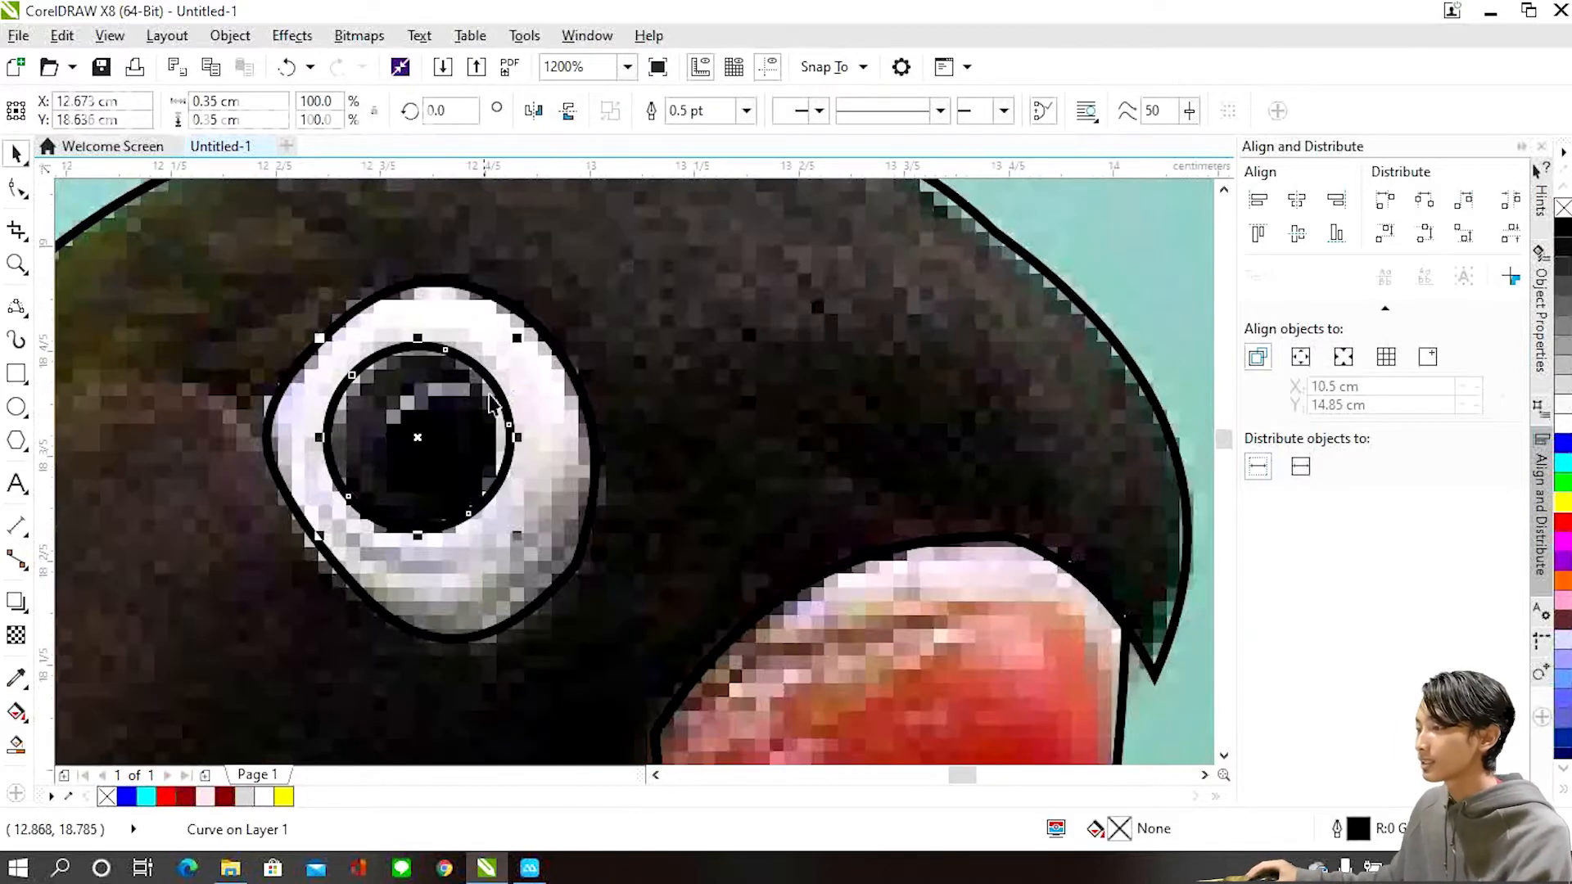
{"action": "left_click", "coordinate": [1562, 229]}
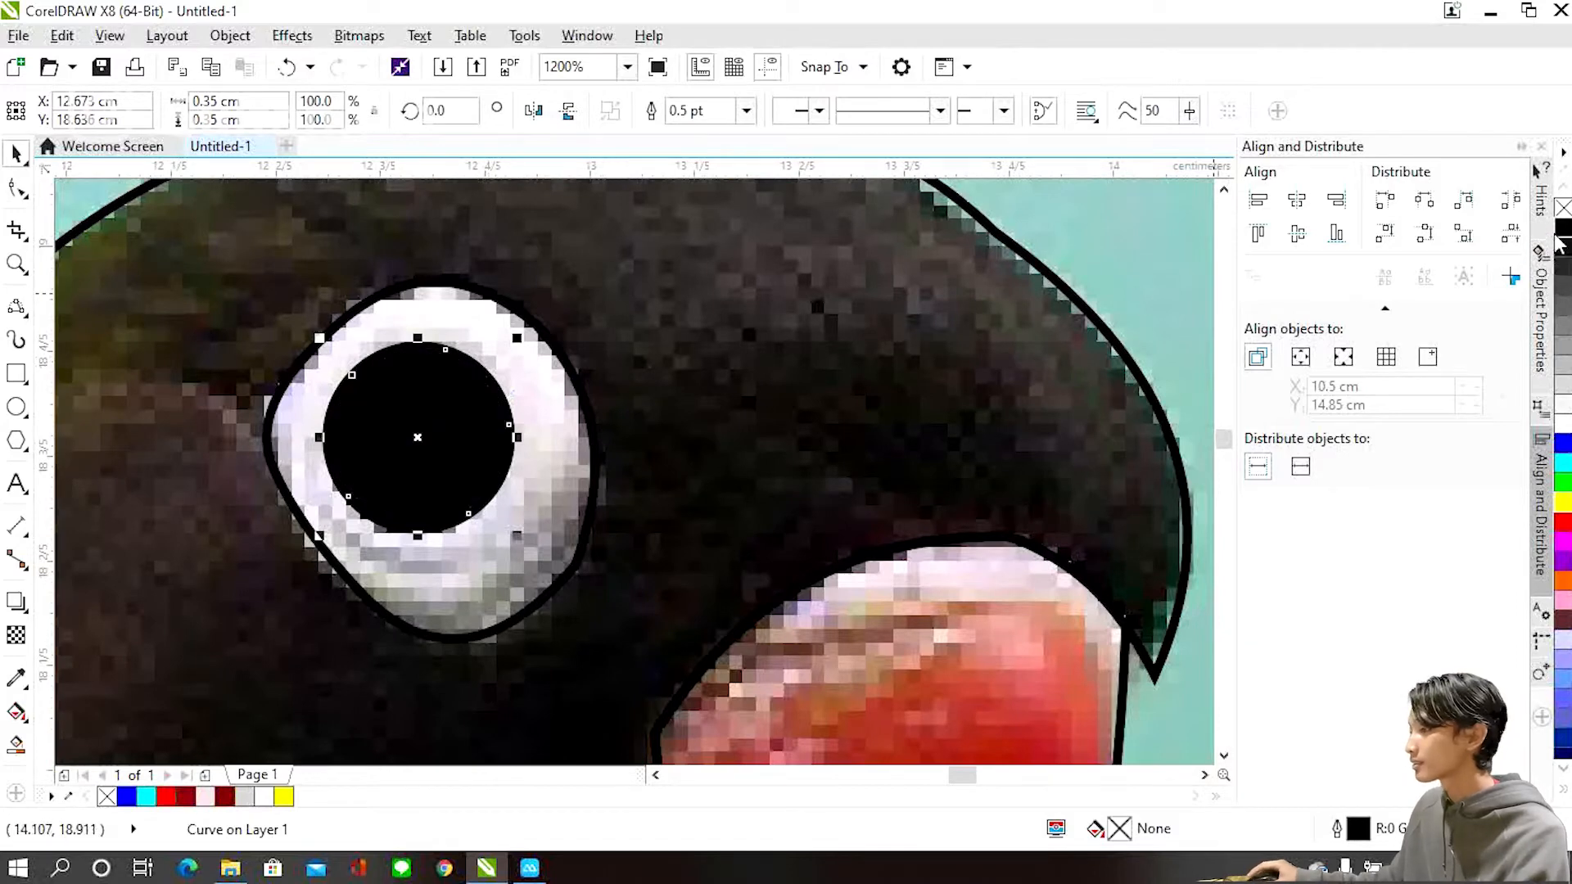
{"action": "scroll", "coordinate": [901, 401], "scroll_direction": "down", "scroll_amount": 1}
{"action": "left_click", "coordinate": [723, 413]}
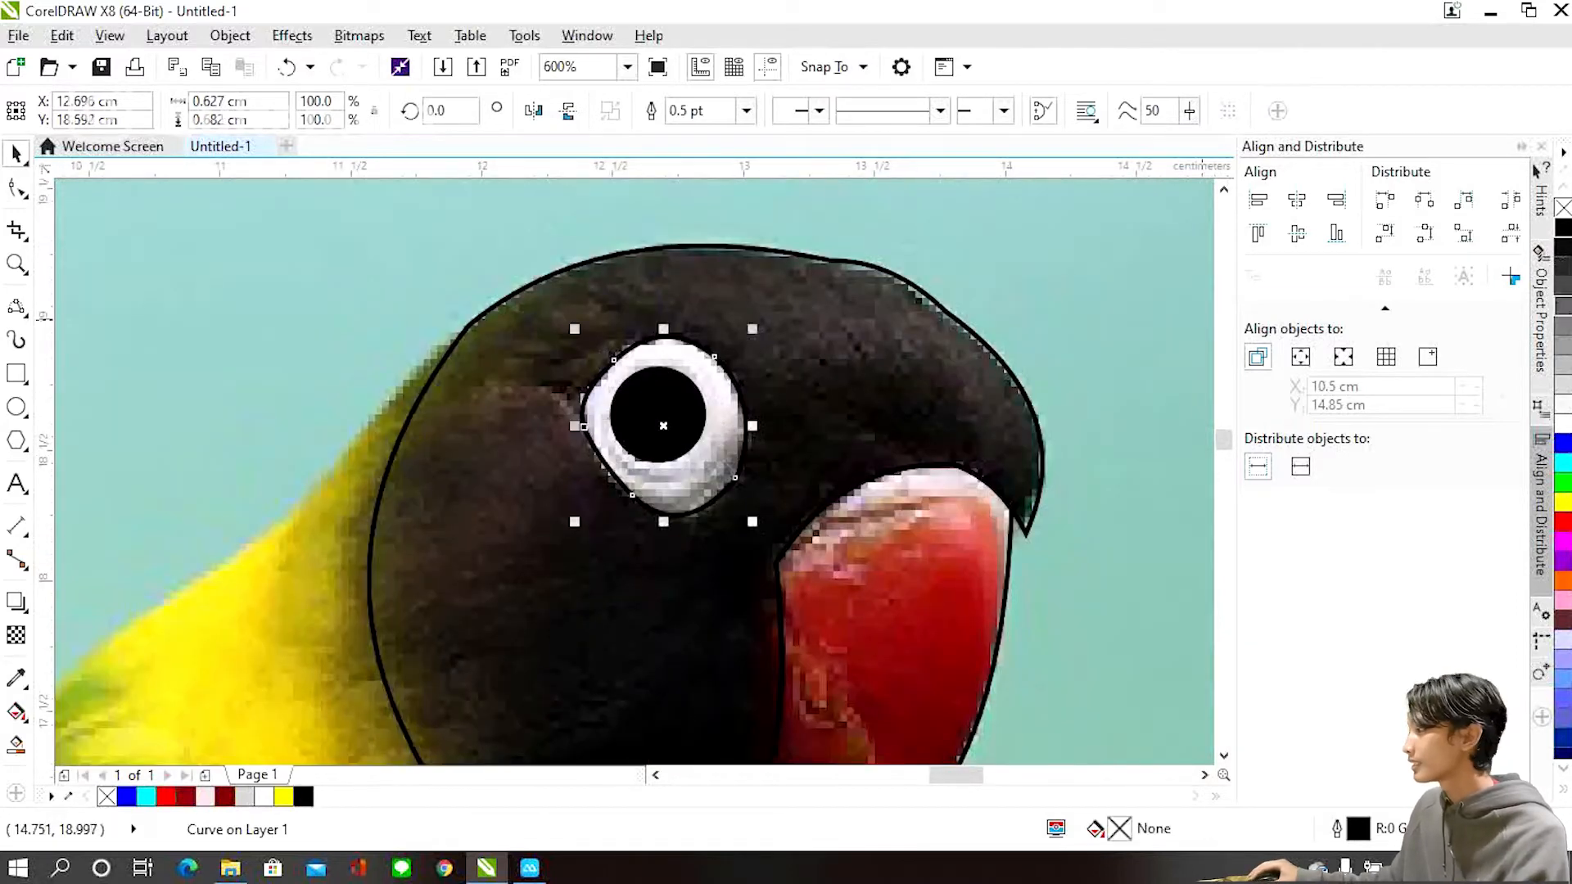
{"action": "left_click", "coordinate": [1562, 424]}
{"action": "scroll", "coordinate": [836, 255], "scroll_direction": "down", "scroll_amount": 1}
{"action": "left_click", "coordinate": [838, 213]}
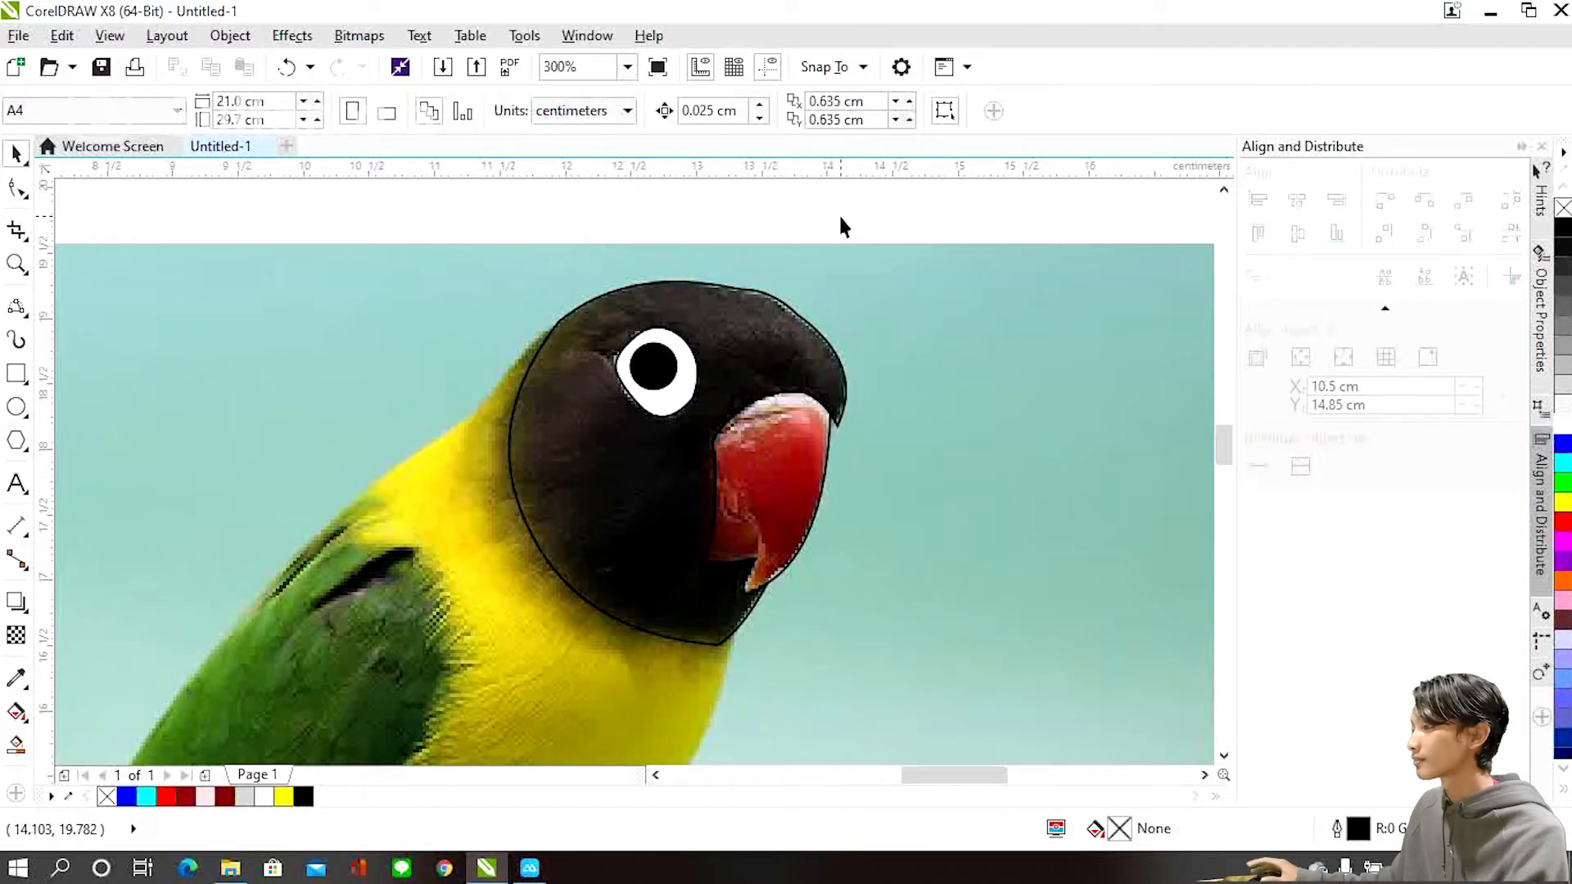
{"action": "scroll", "coordinate": [660, 360], "scroll_direction": "up", "scroll_amount": 1}
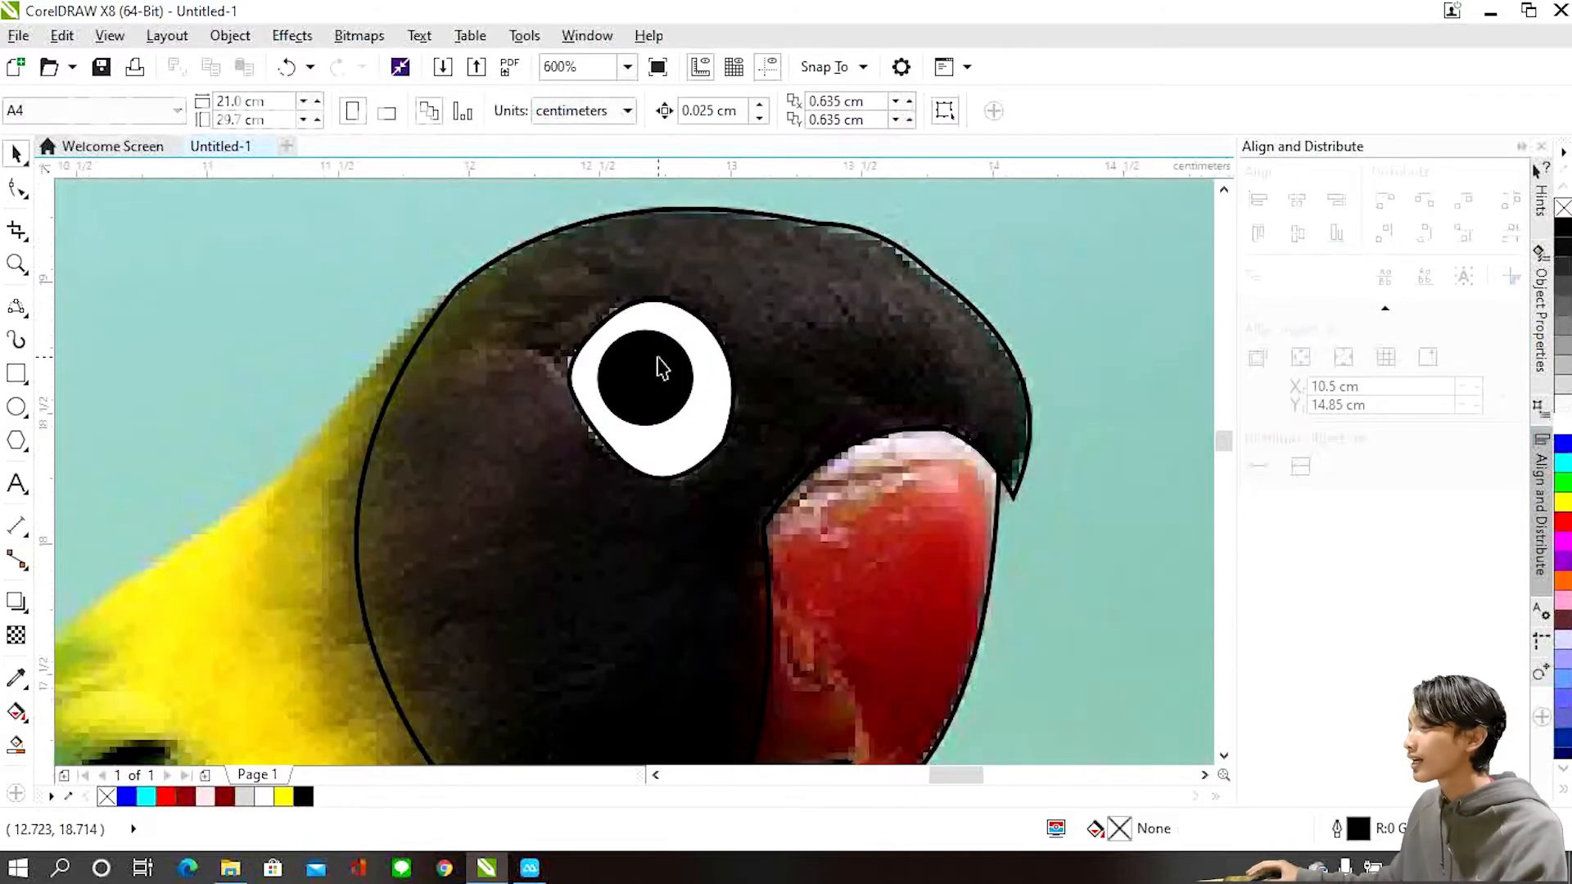
{"action": "left_click", "coordinate": [661, 364]}
{"action": "scroll", "coordinate": [680, 370], "scroll_direction": "up", "scroll_amount": 1}
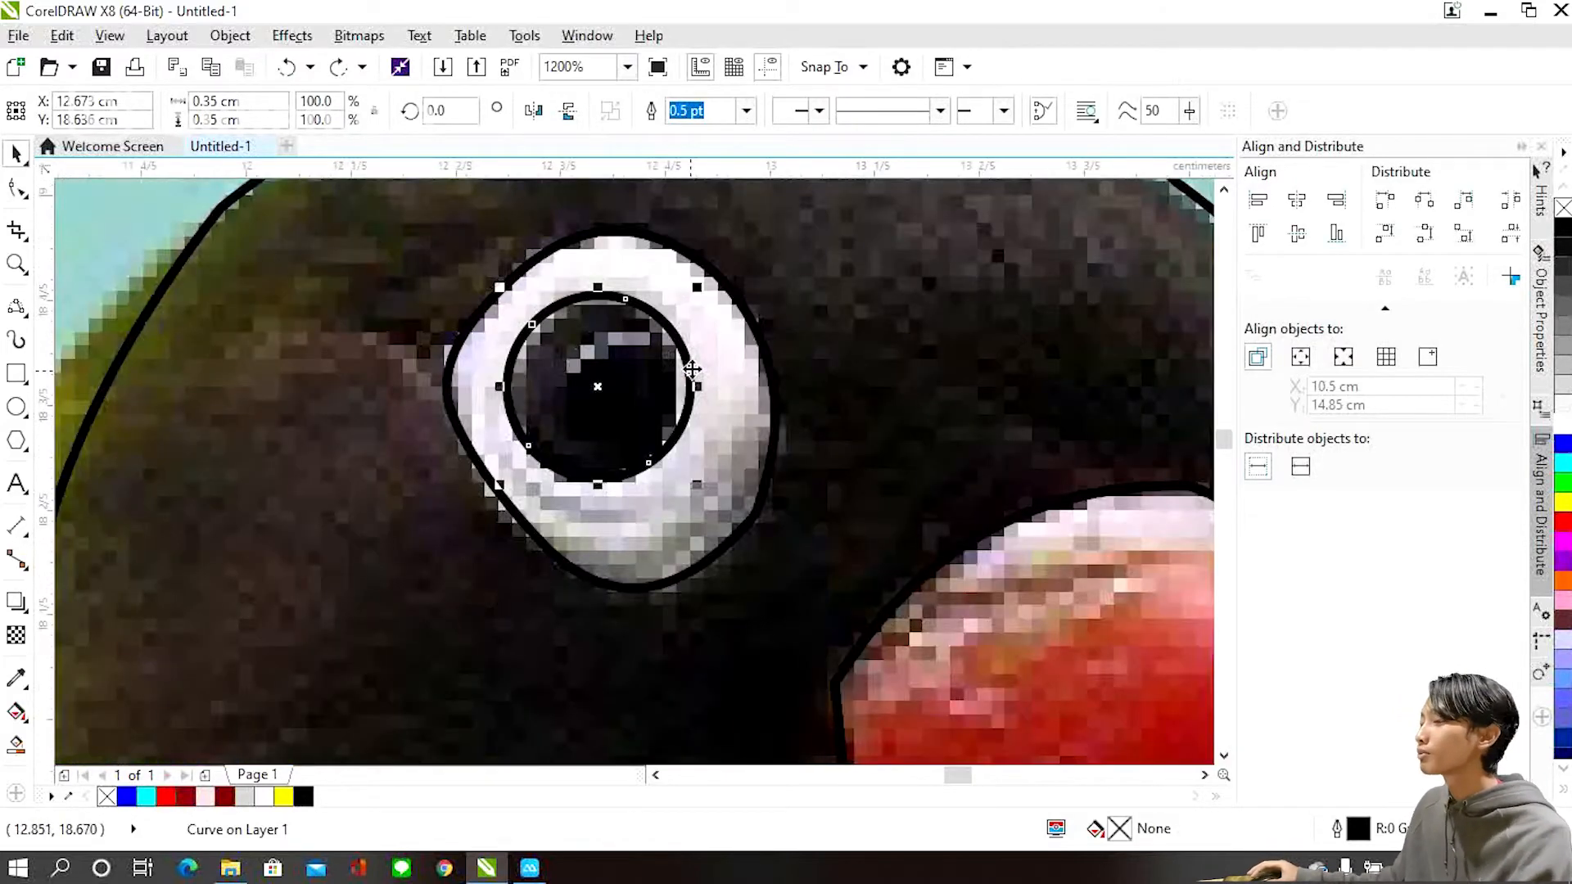
Draw a small closed pupil about 0.15 cm across inside the iris circle with the 3-Point Curve tool.
{"action": "left_click", "coordinate": [18, 338]}
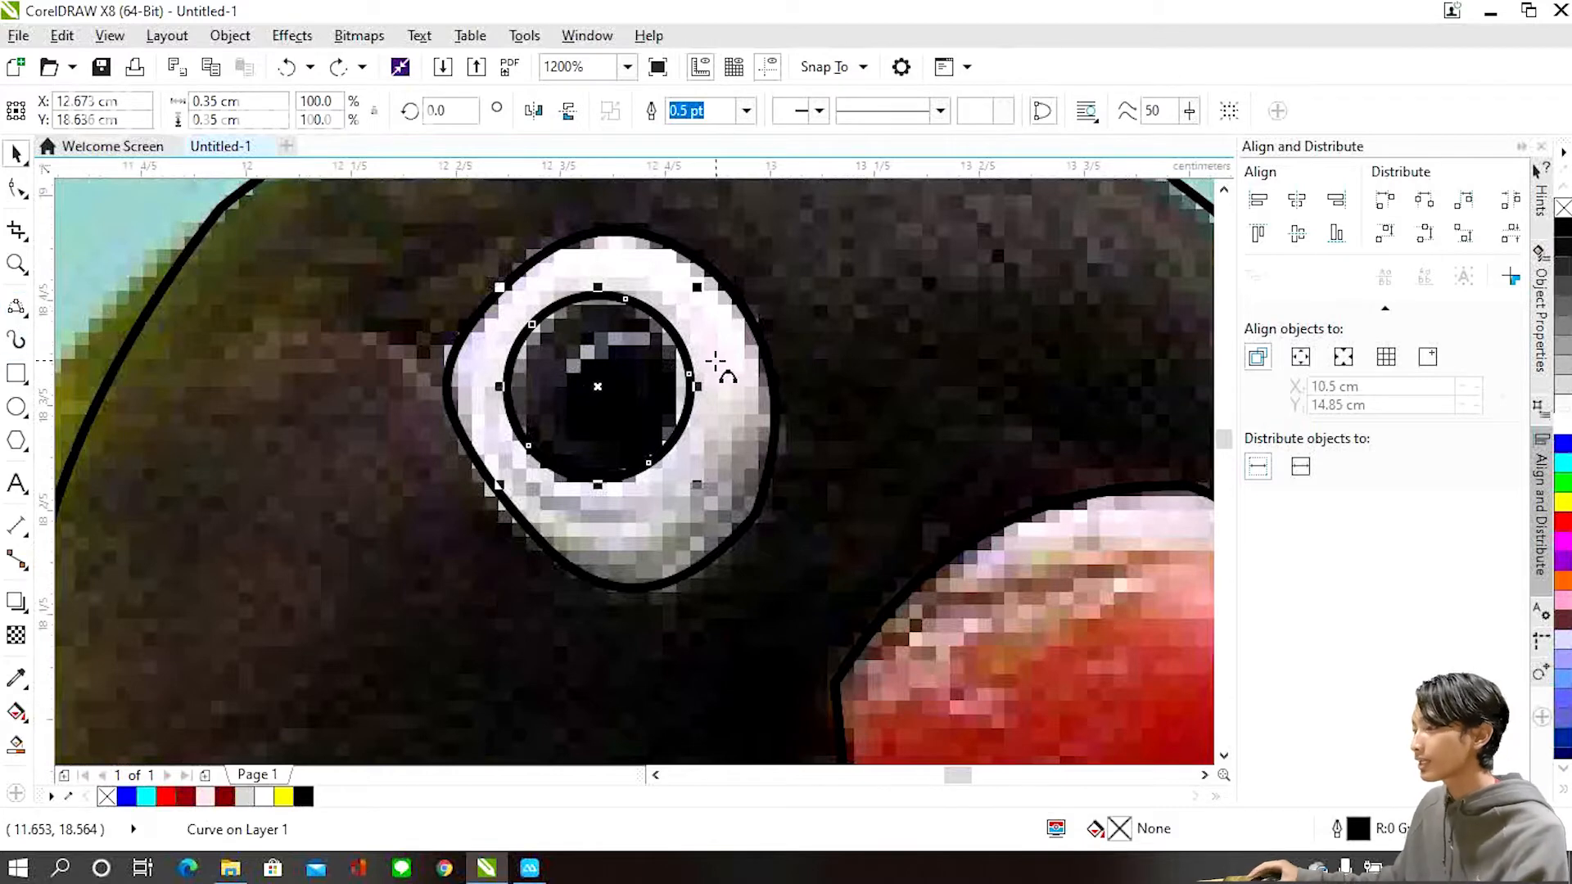
{"action": "scroll", "coordinate": [643, 344], "scroll_direction": "down", "scroll_amount": 1}
{"action": "scroll", "coordinate": [640, 339], "scroll_direction": "up", "scroll_amount": 1}
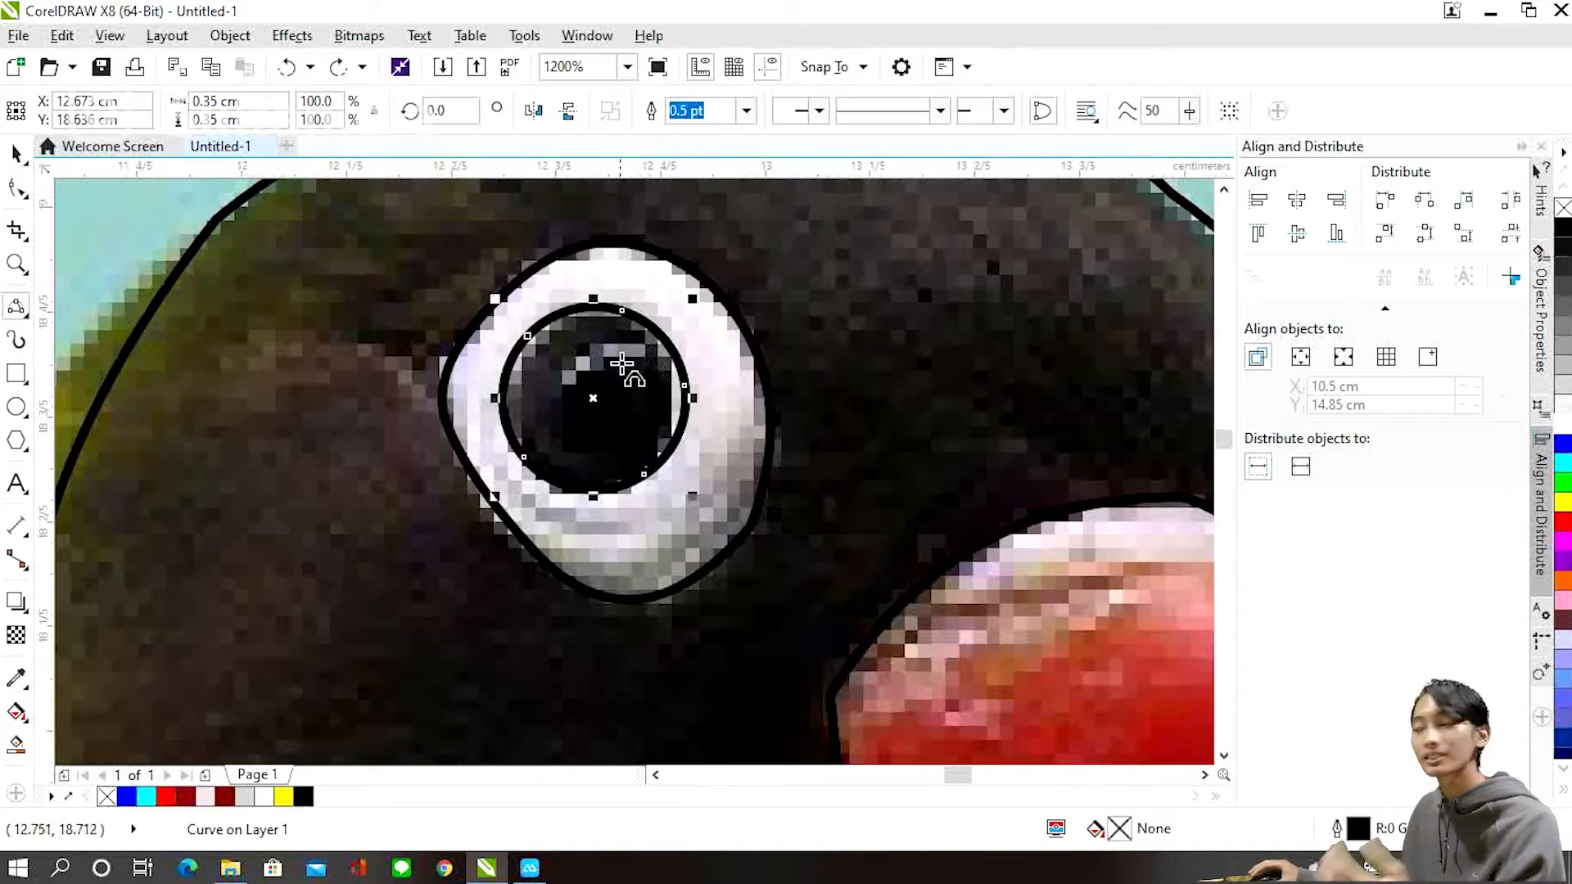
{"action": "scroll", "coordinate": [655, 392], "scroll_direction": "up", "scroll_amount": 1}
{"action": "left_click_drag", "start_coordinate": [463, 401], "coordinate": [565, 494]}
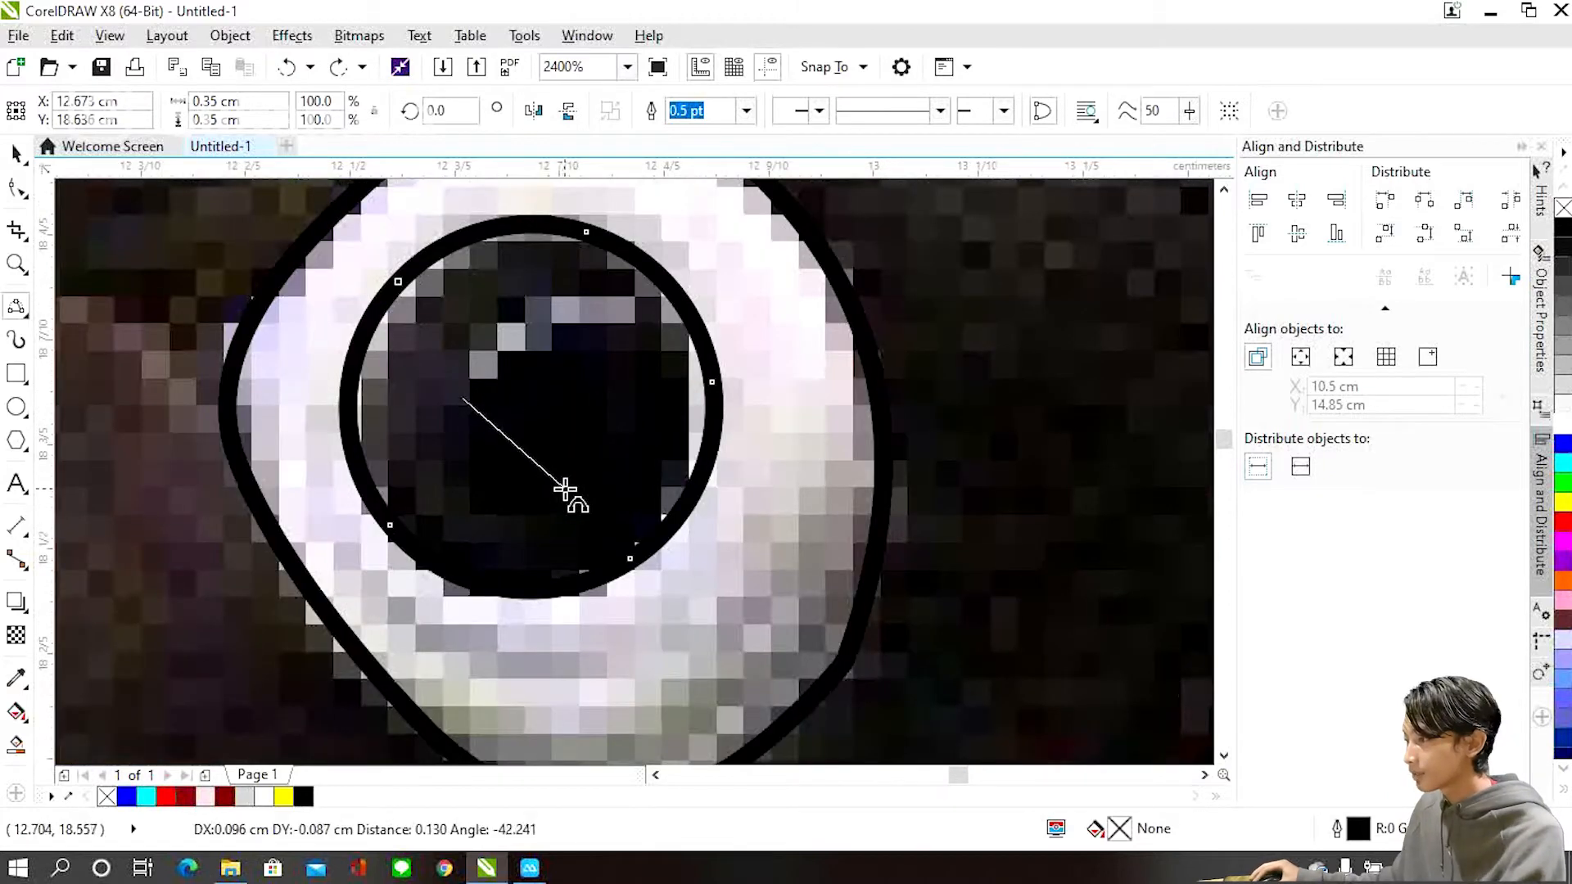
{"action": "left_click", "coordinate": [545, 377]}
{"action": "left_click_drag", "start_coordinate": [464, 398], "coordinate": [573, 491]}
{"action": "left_click", "coordinate": [465, 473]}
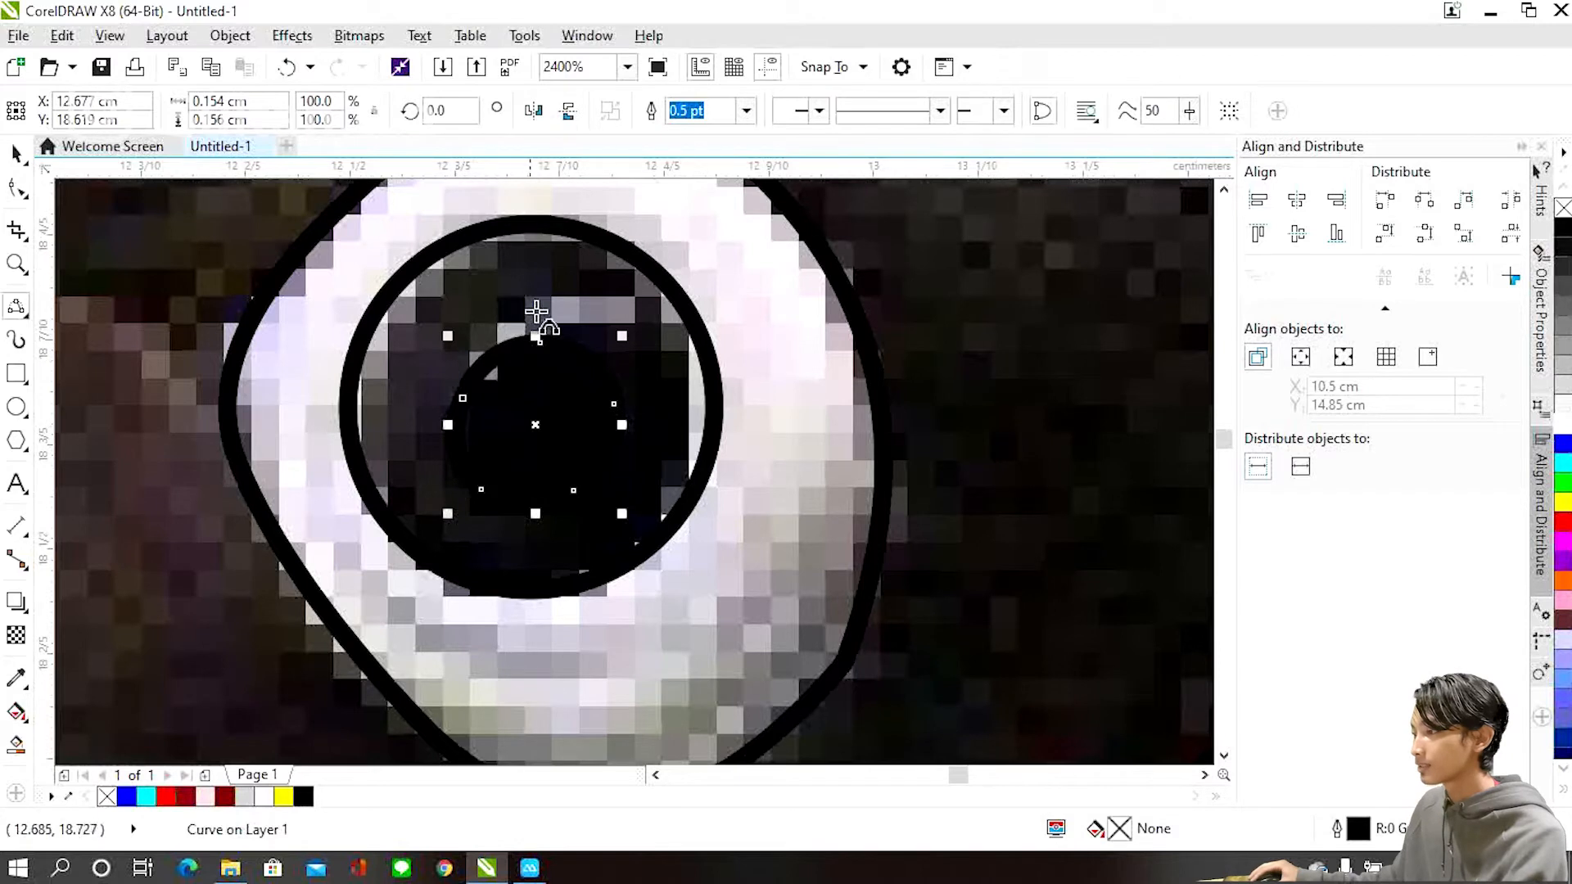
Trace the curved light reflection above the pupil as a closed 3-point curve shape about 0.22 by 0.09 cm.
{"action": "left_click_drag", "start_coordinate": [667, 284], "coordinate": [456, 378]}
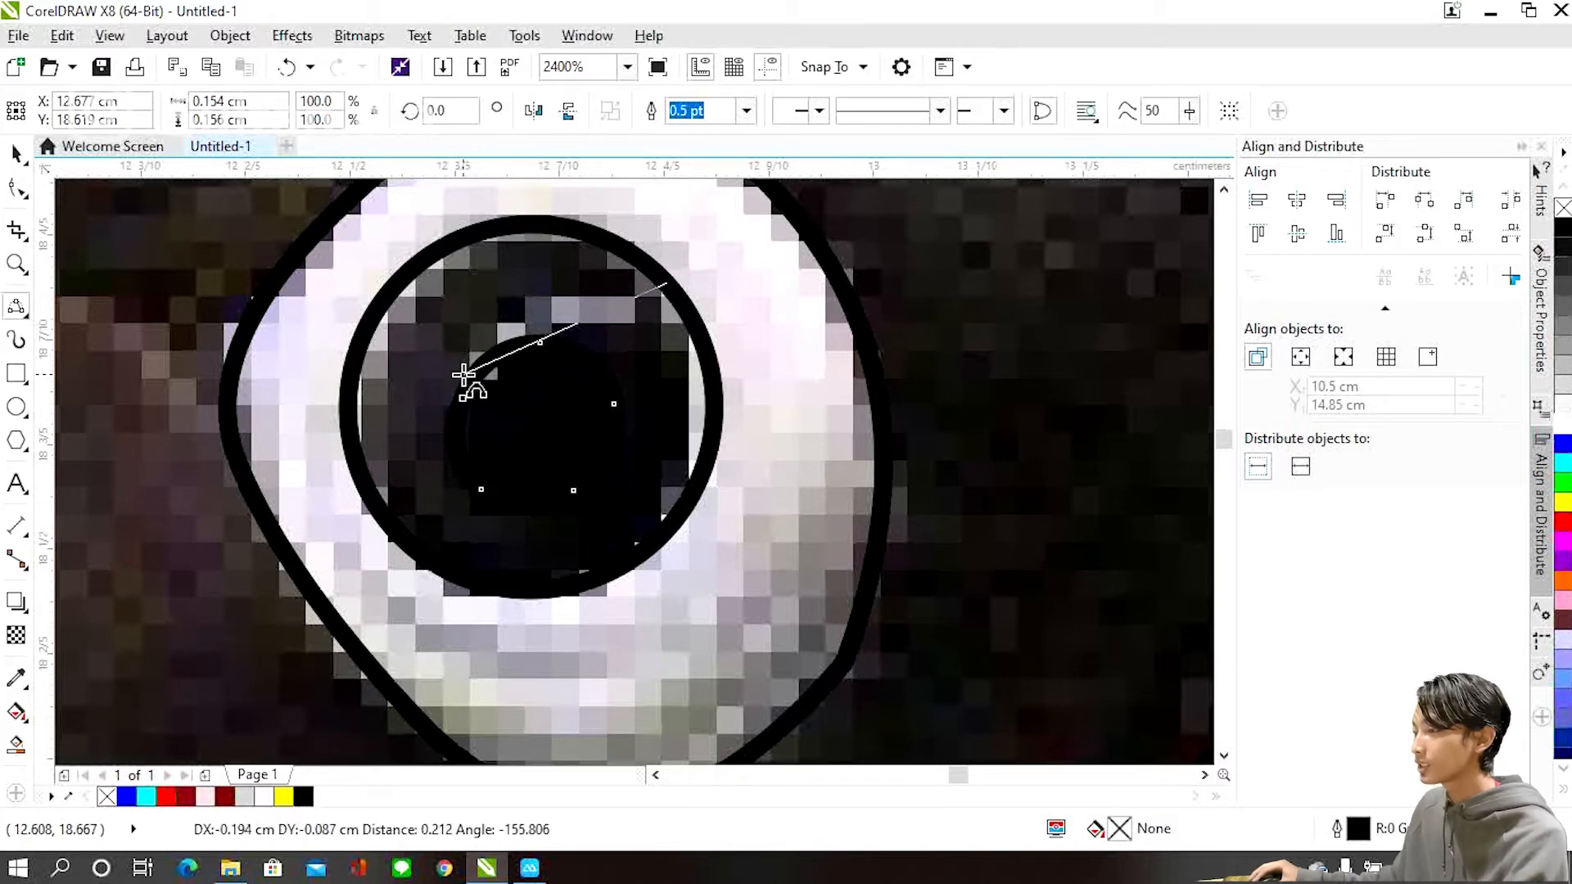
{"action": "left_click", "coordinate": [521, 309]}
{"action": "left_click_drag", "start_coordinate": [468, 370], "coordinate": [696, 327]}
{"action": "left_click", "coordinate": [697, 329]}
{"action": "left_click_drag", "start_coordinate": [701, 341], "coordinate": [579, 274]}
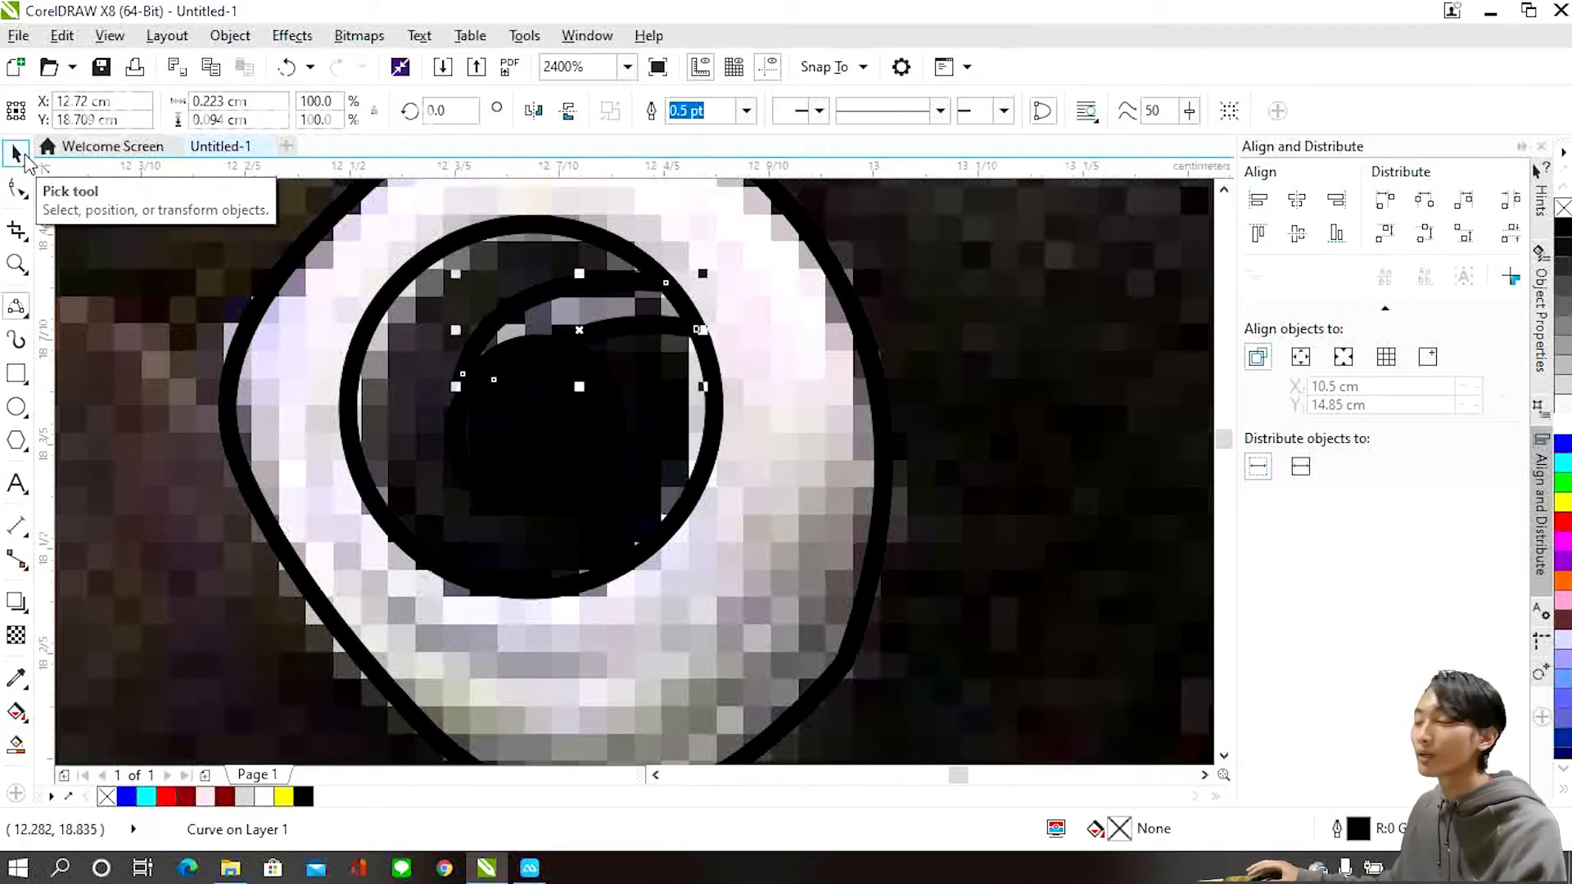
Fill the small pupil with black and the iris circle around it with dark grey #1A1A1A.
{"action": "left_click", "coordinate": [23, 157]}
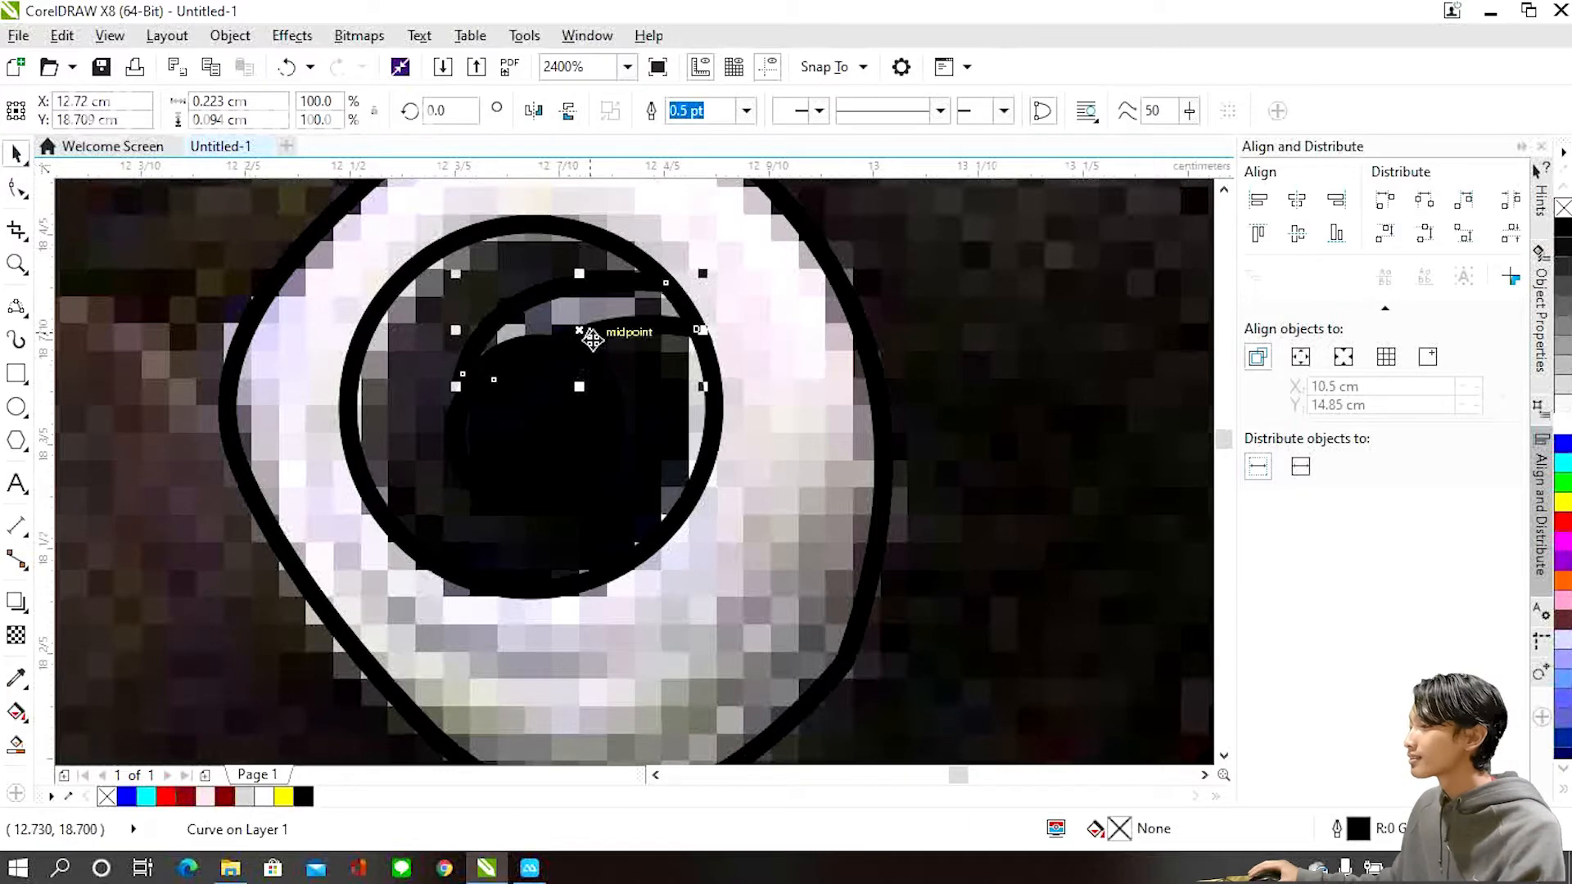
{"action": "scroll", "coordinate": [573, 389], "scroll_direction": "down", "scroll_amount": 1}
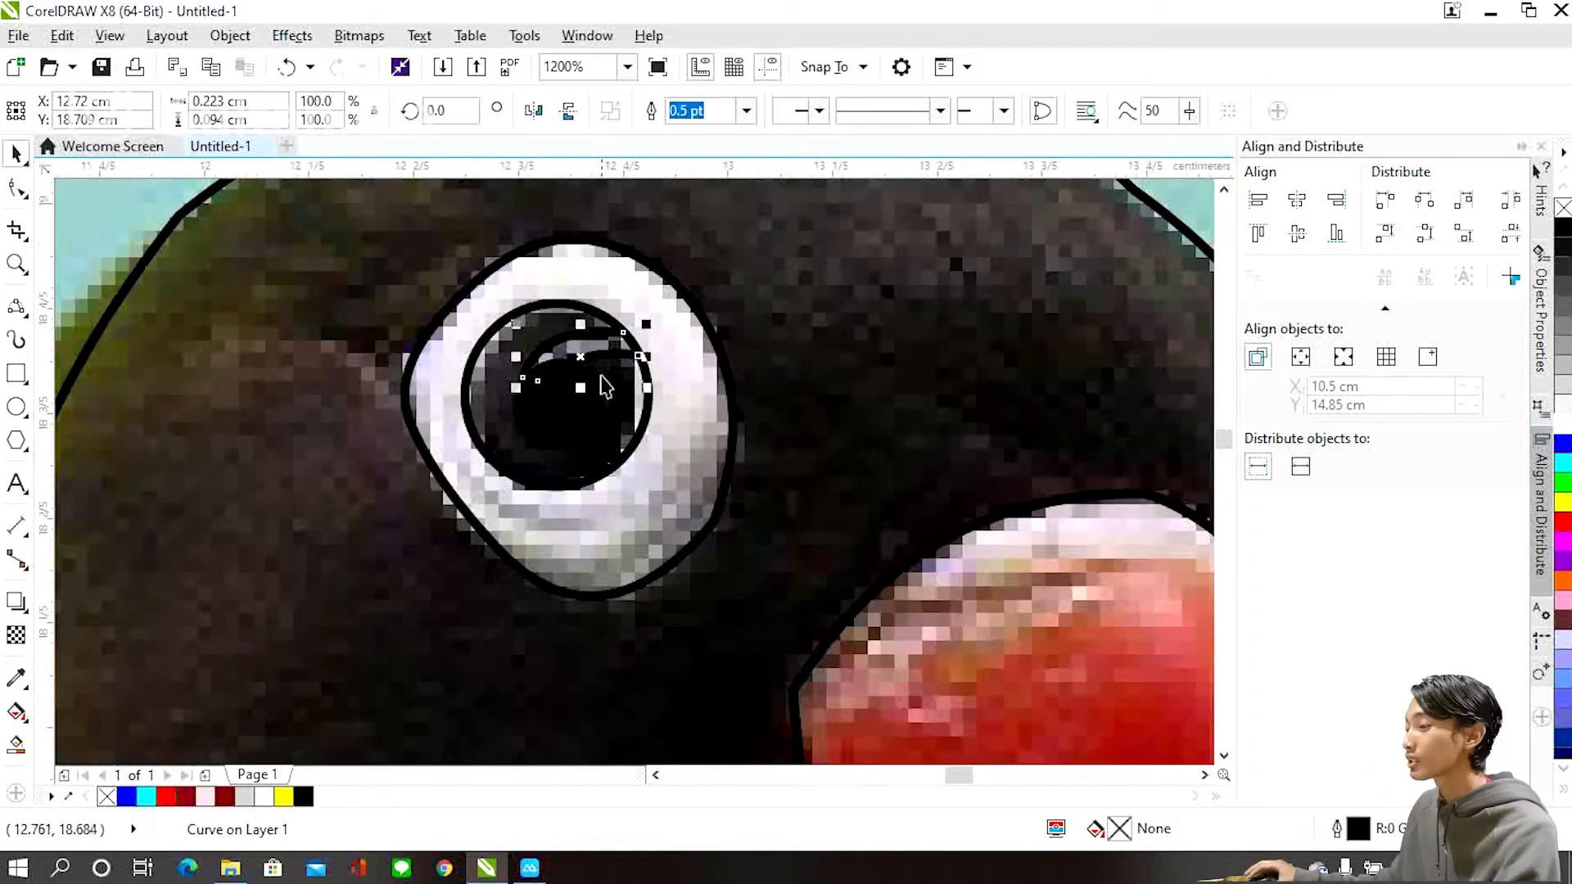
{"action": "scroll", "coordinate": [604, 387], "scroll_direction": "up", "scroll_amount": 1}
{"action": "left_click", "coordinate": [590, 404]}
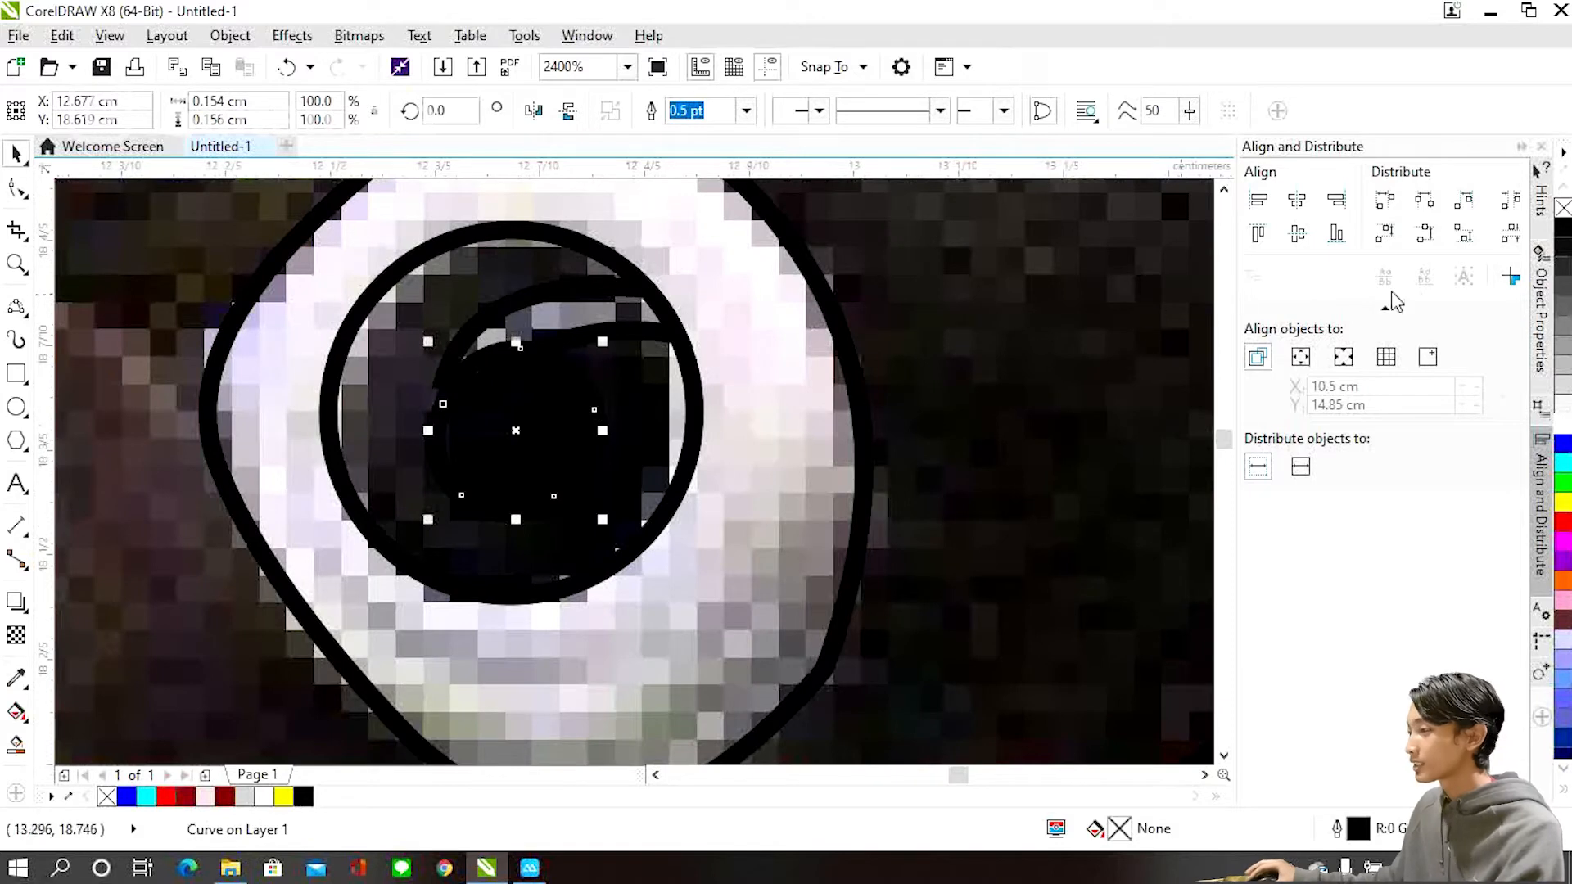
{"action": "left_click", "coordinate": [391, 357]}
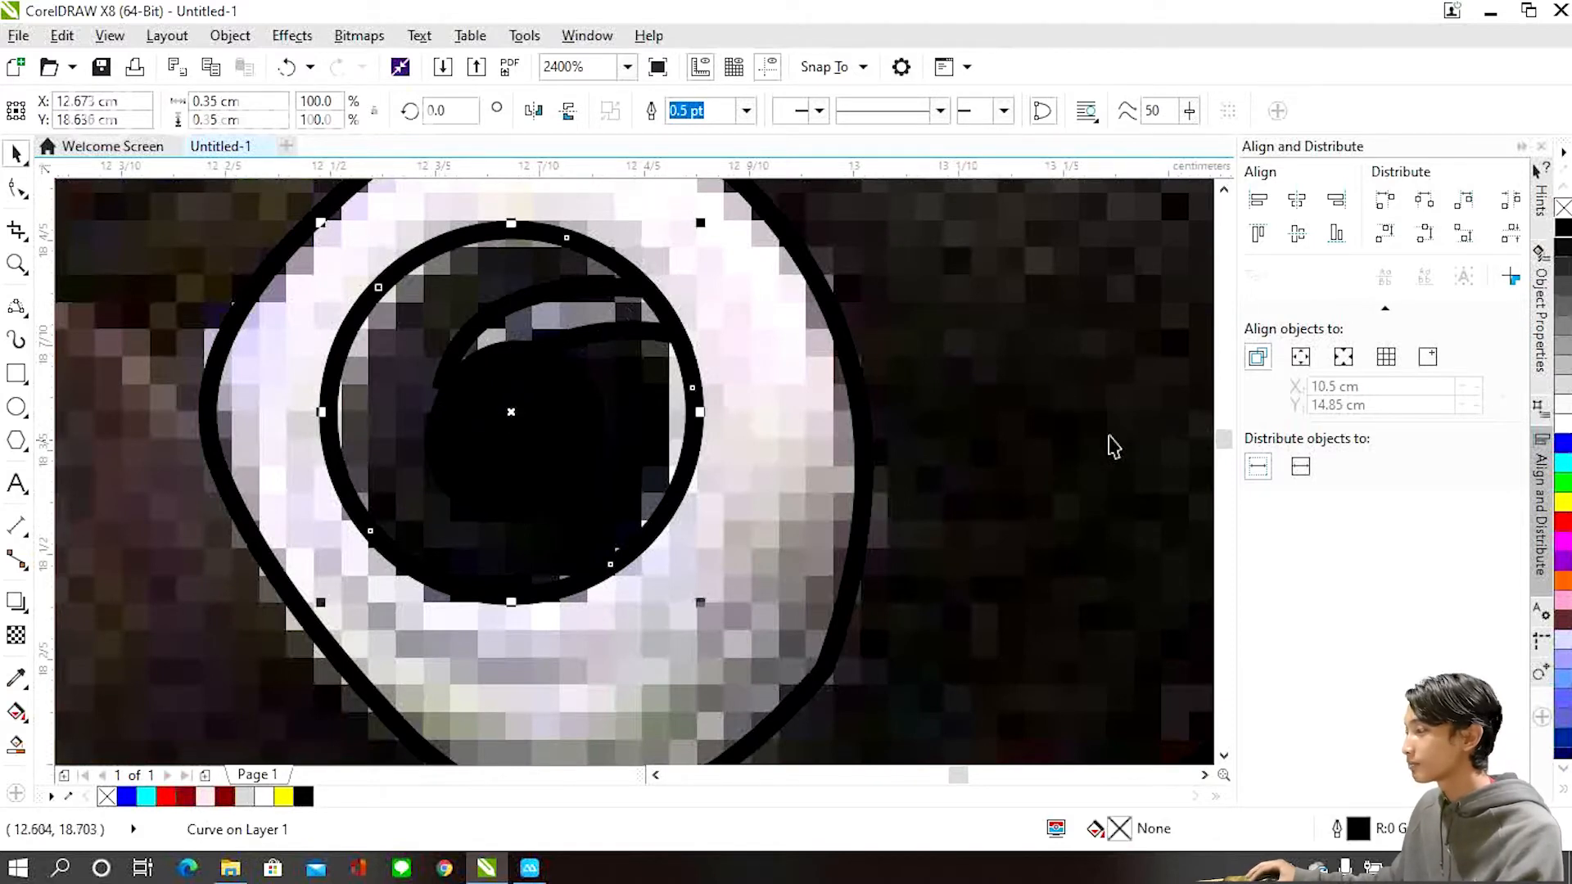
{"action": "left_click", "coordinate": [1564, 254]}
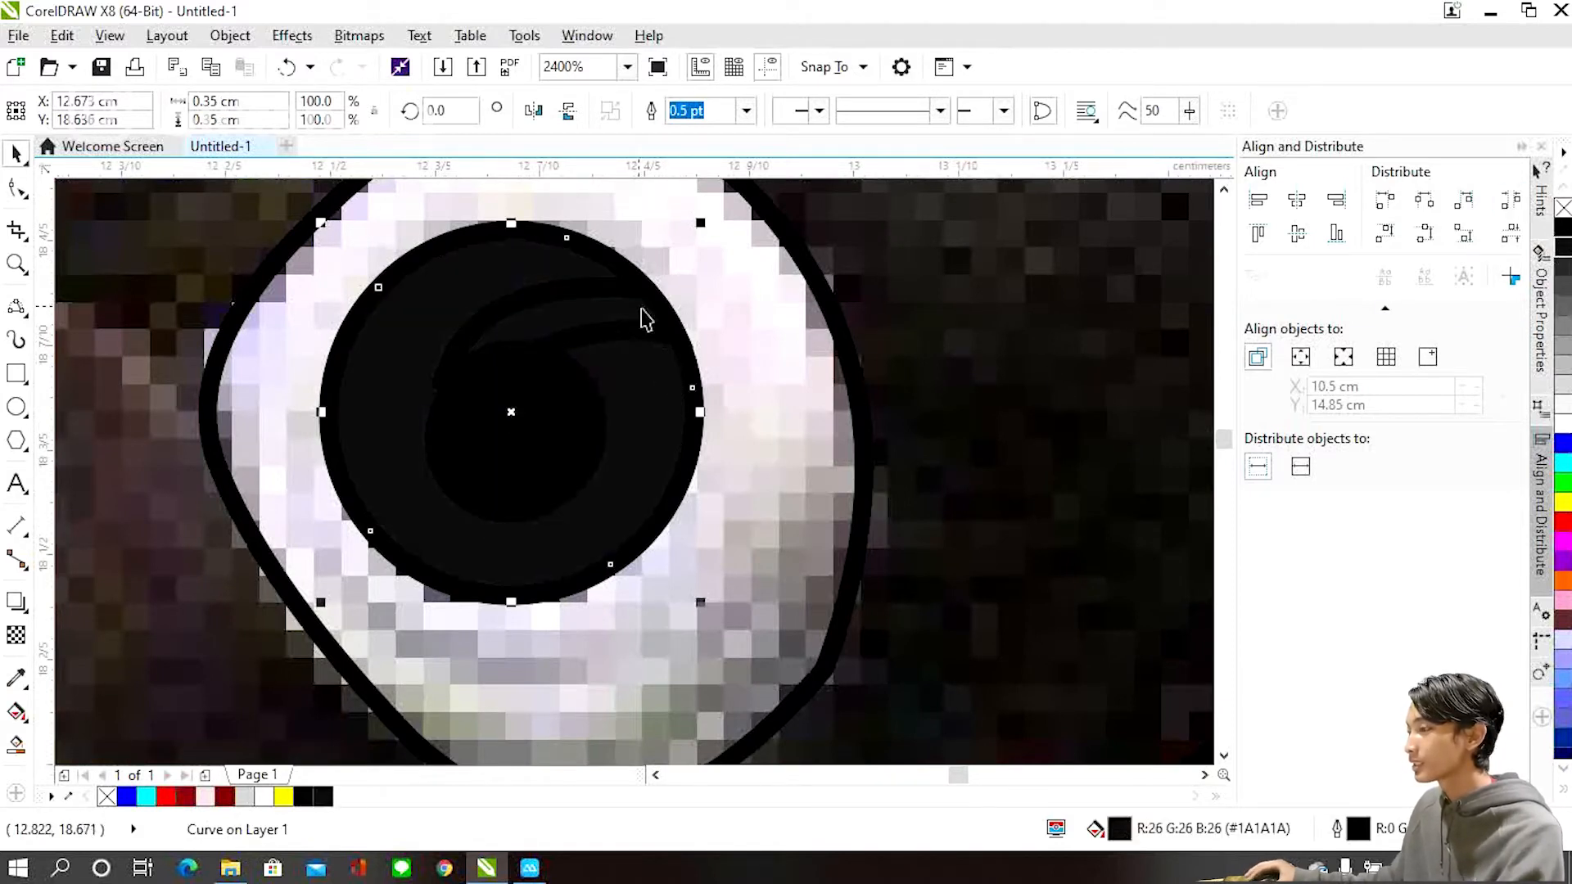
Fill both the curved reflection and the outer eye shape with white #FFFFFF.
{"action": "left_click", "coordinate": [606, 304]}
{"action": "left_click", "coordinate": [1562, 419]}
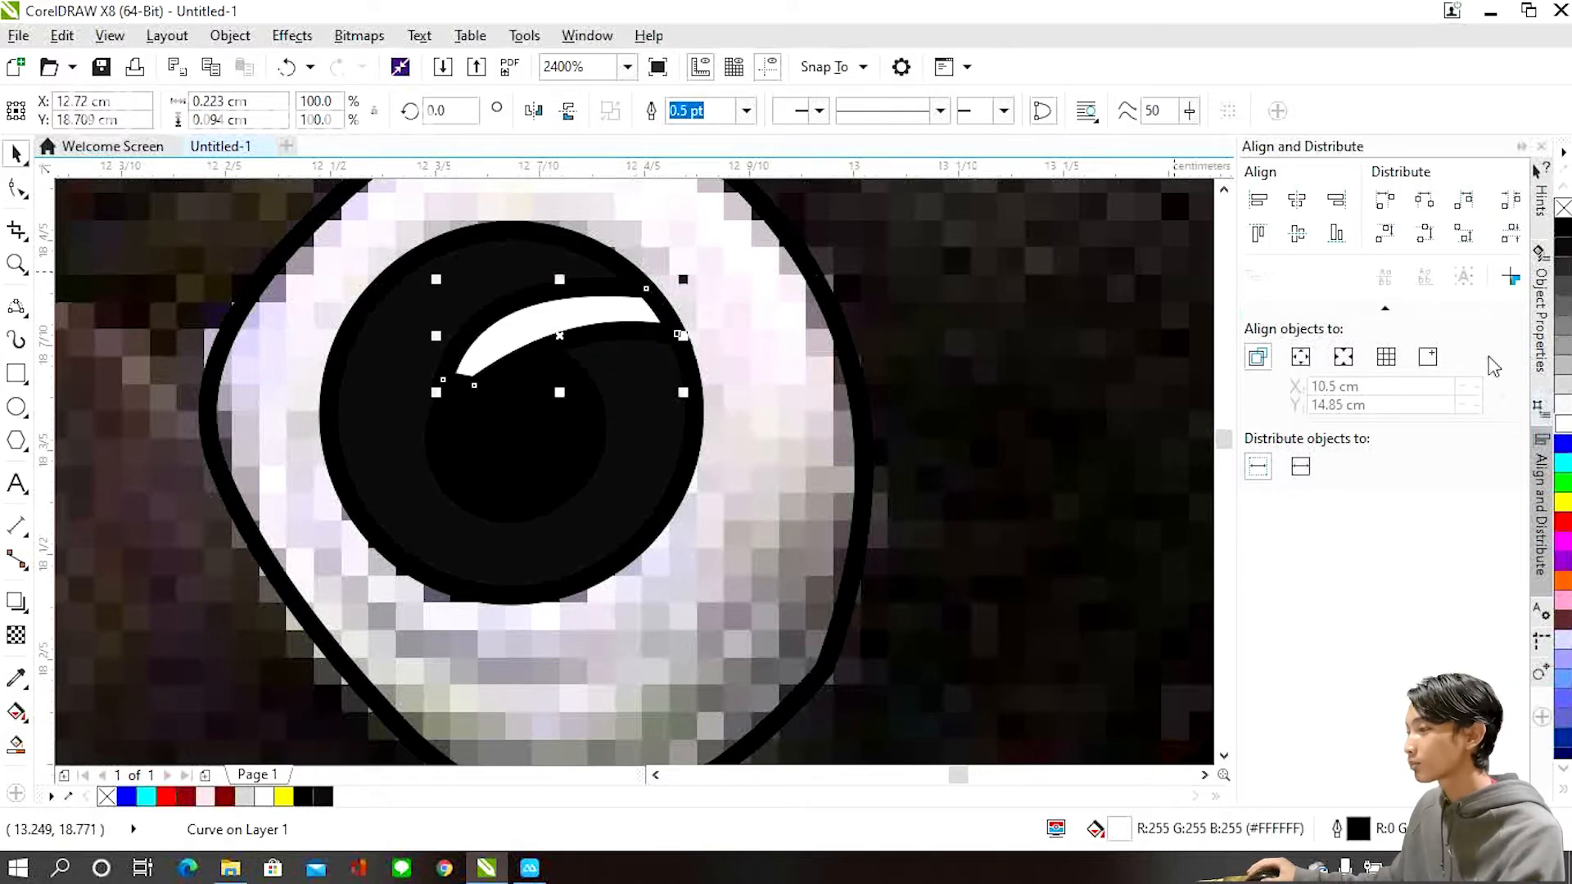
{"action": "left_click", "coordinate": [397, 229]}
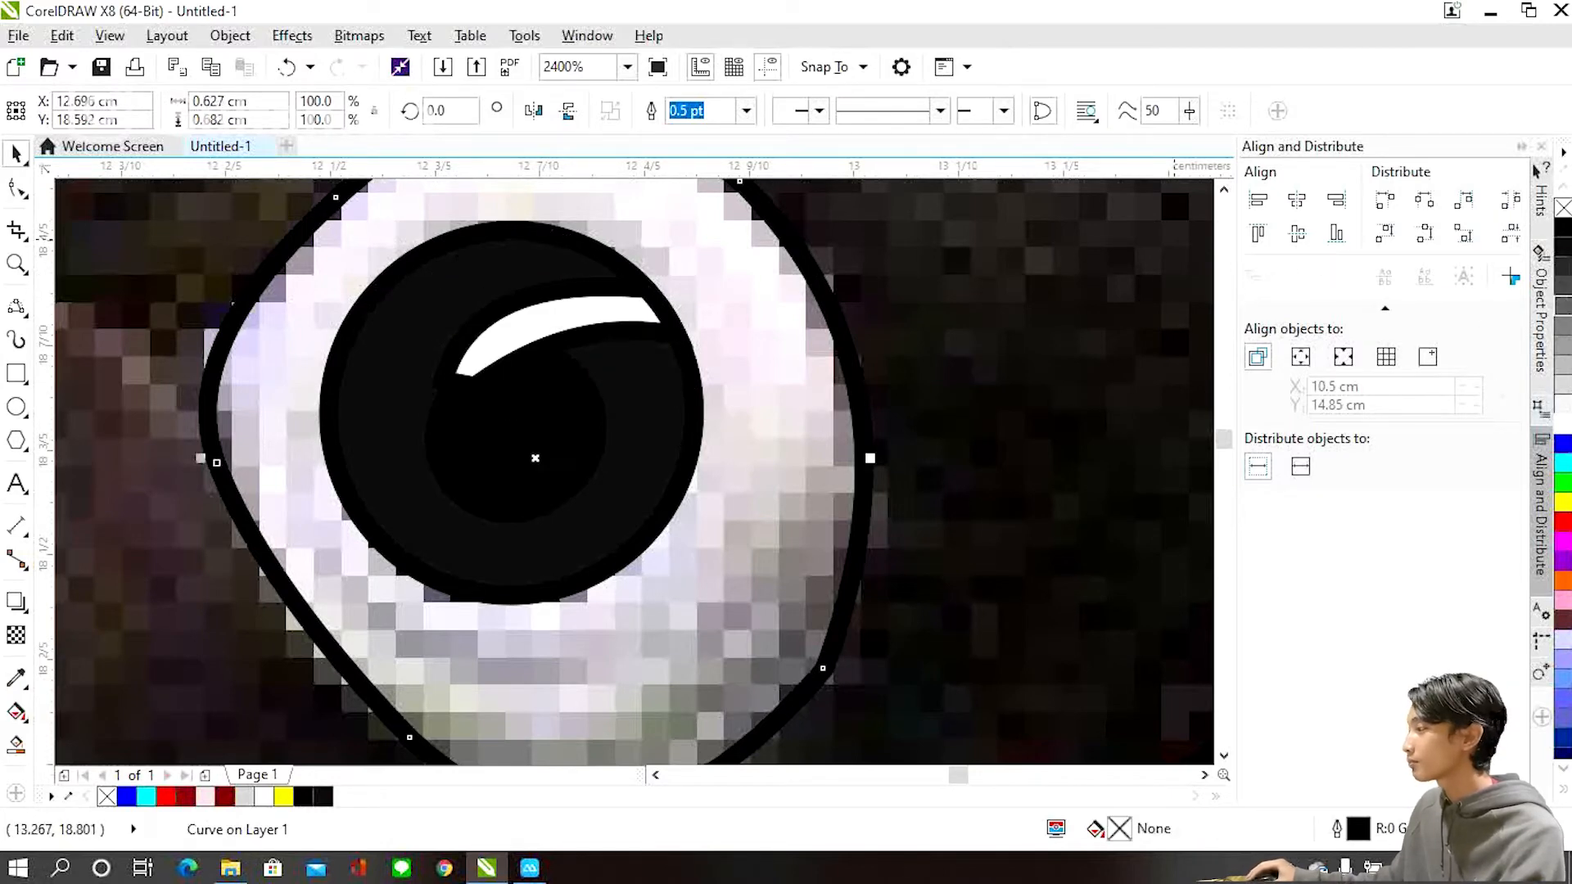
{"action": "left_click", "coordinate": [1562, 419]}
{"action": "scroll", "coordinate": [798, 431], "scroll_direction": "down", "scroll_amount": 3}
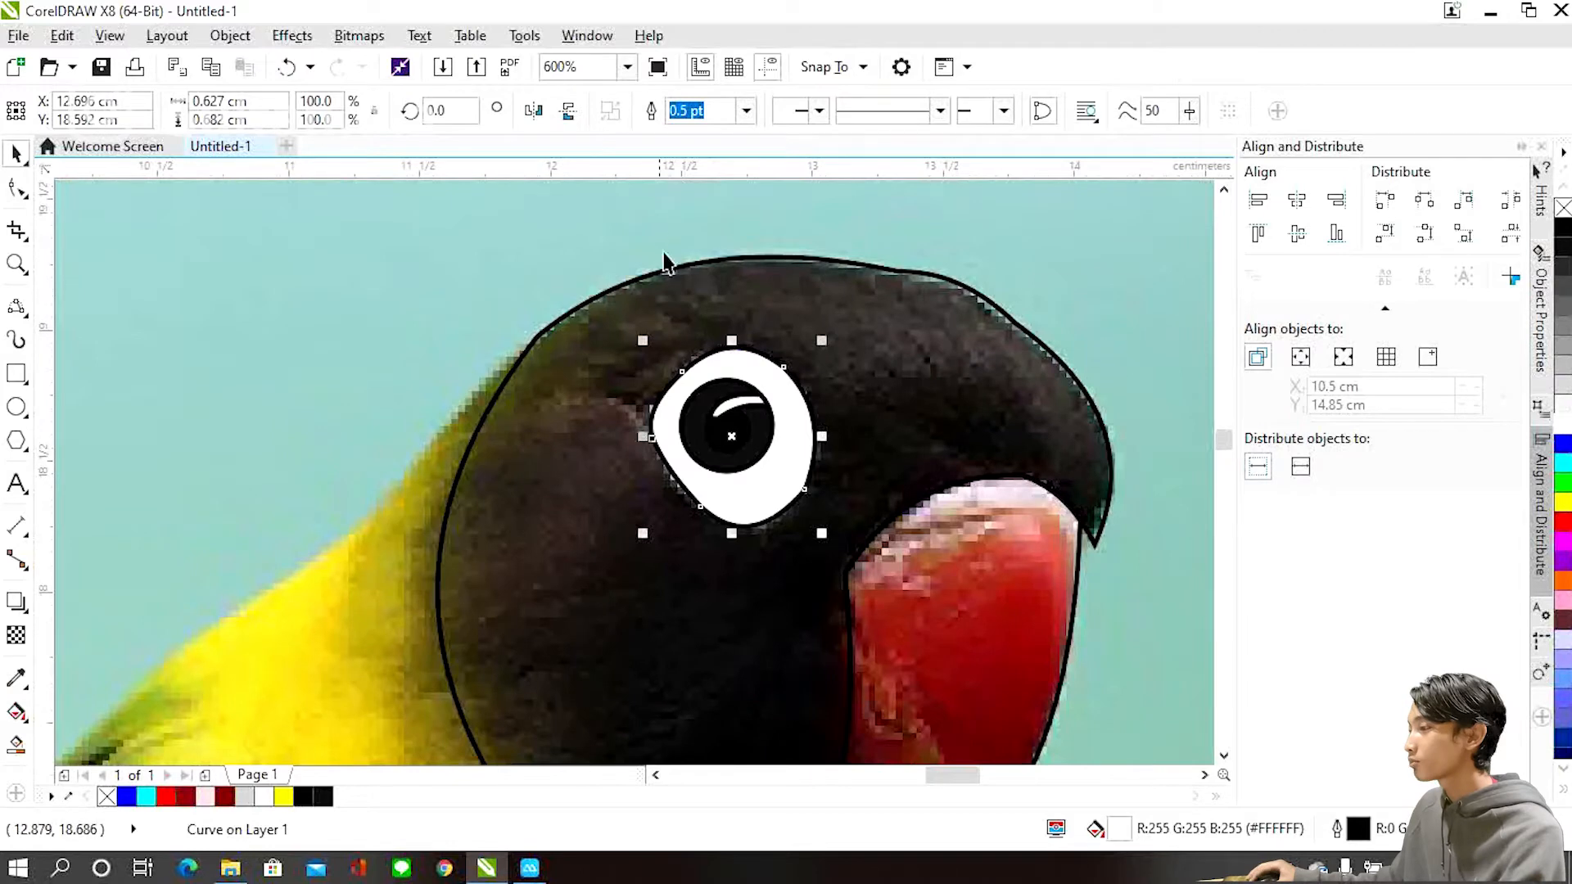
Remove the outlines from all four eye shapes together, undoing and repeating the removal once.
{"action": "scroll", "coordinate": [719, 343], "scroll_direction": "down", "scroll_amount": 1}
{"action": "left_click_drag", "start_coordinate": [641, 235], "coordinate": [811, 446]}
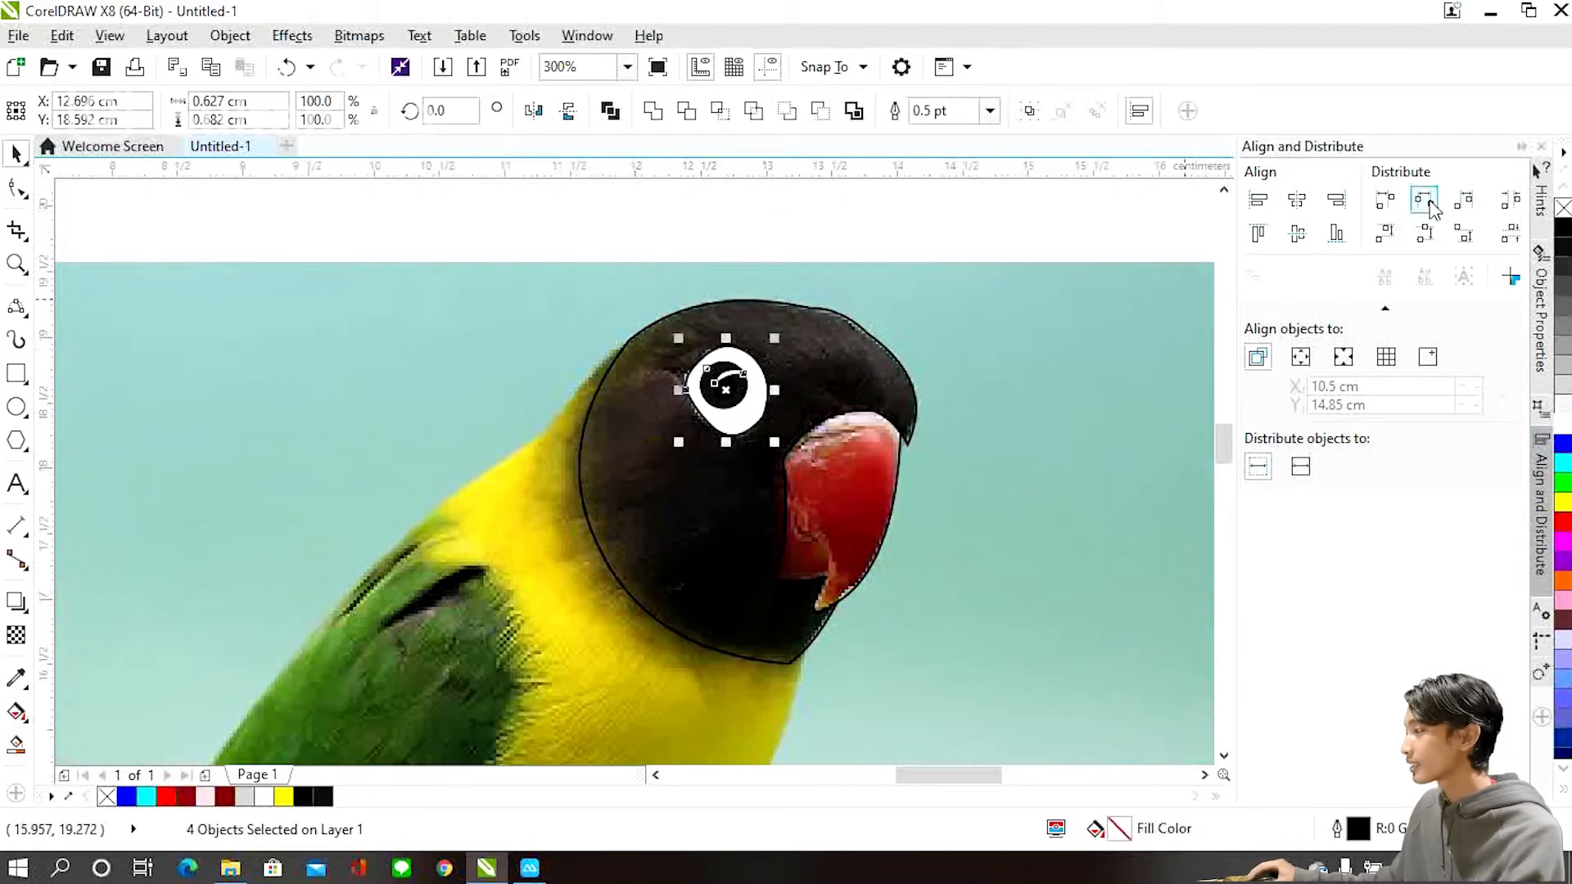
{"action": "right_click", "coordinate": [1561, 209]}
{"action": "left_click", "coordinate": [851, 251]}
{"action": "scroll", "coordinate": [753, 373], "scroll_direction": "up", "scroll_amount": 1}
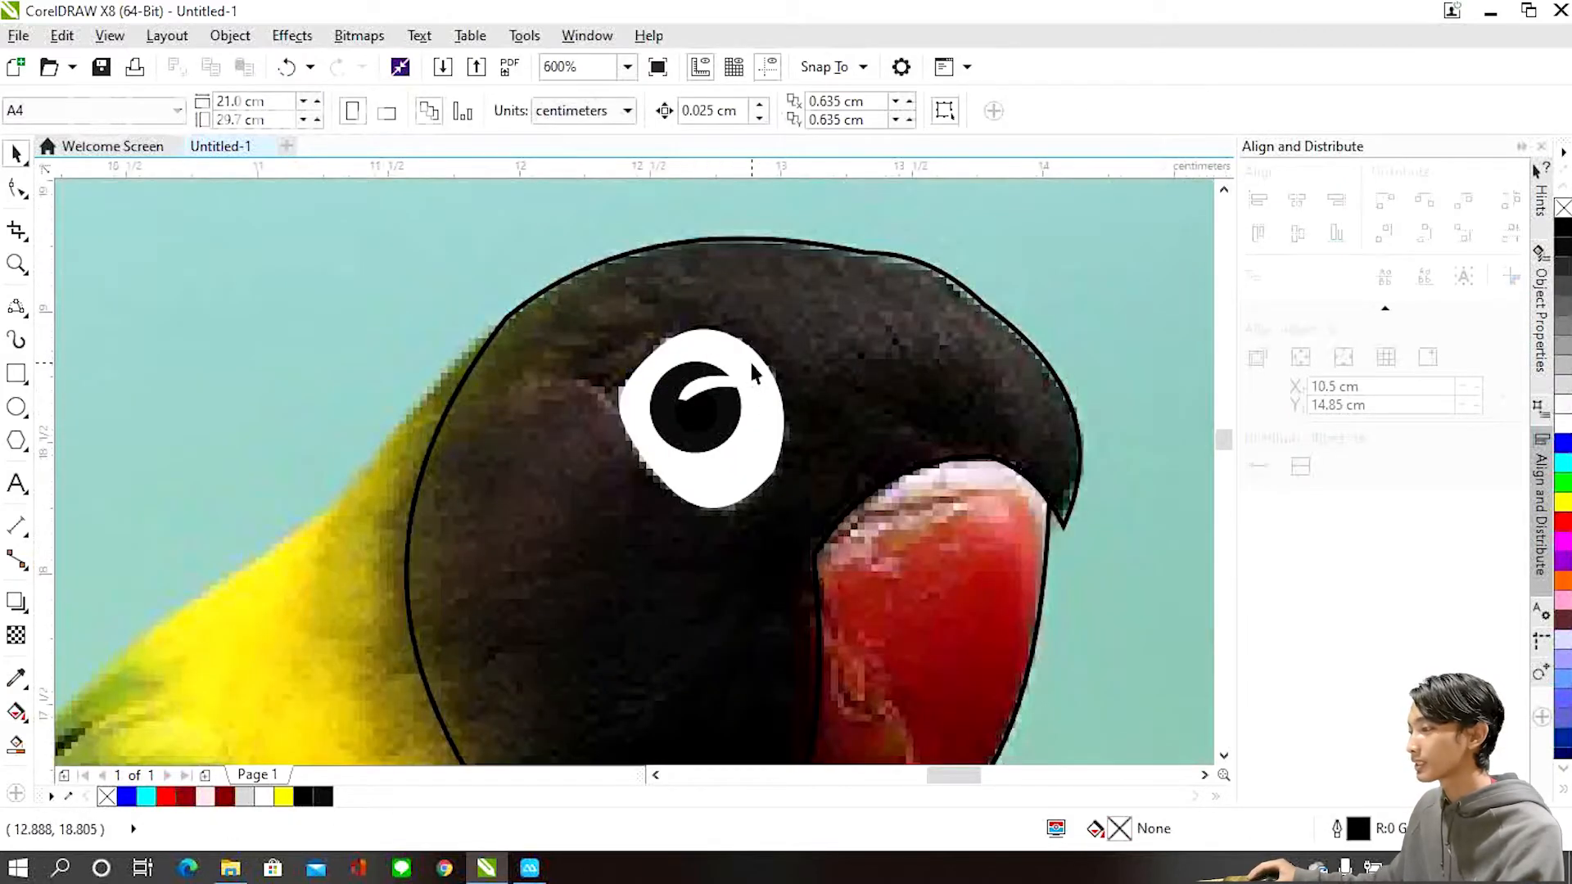
{"action": "left_click", "coordinate": [728, 390]}
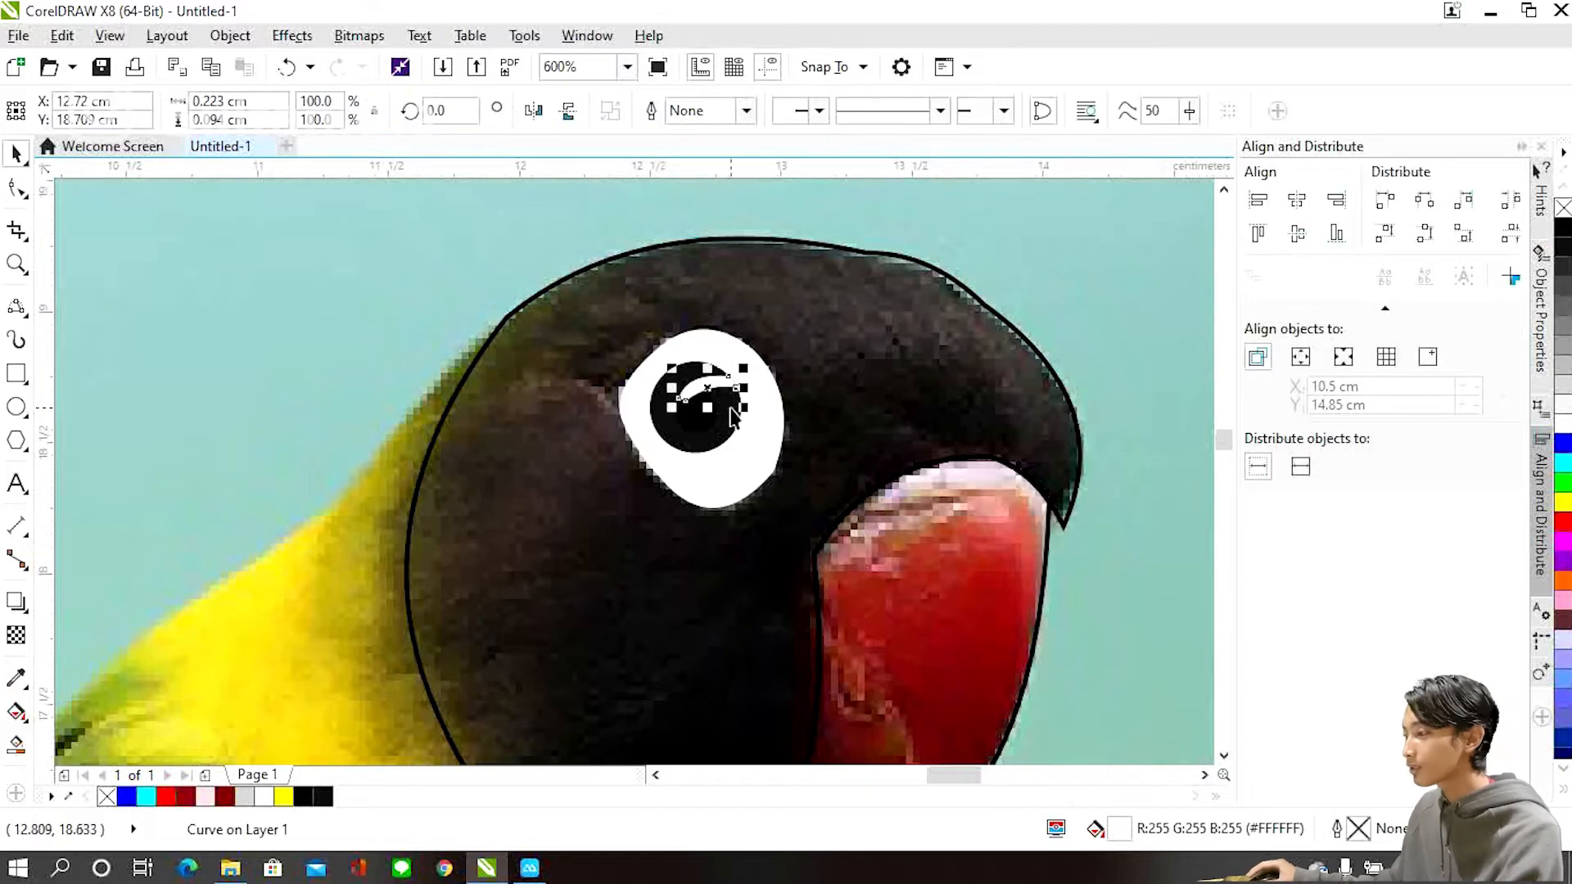
{"action": "key", "text": "ctrl+z"}
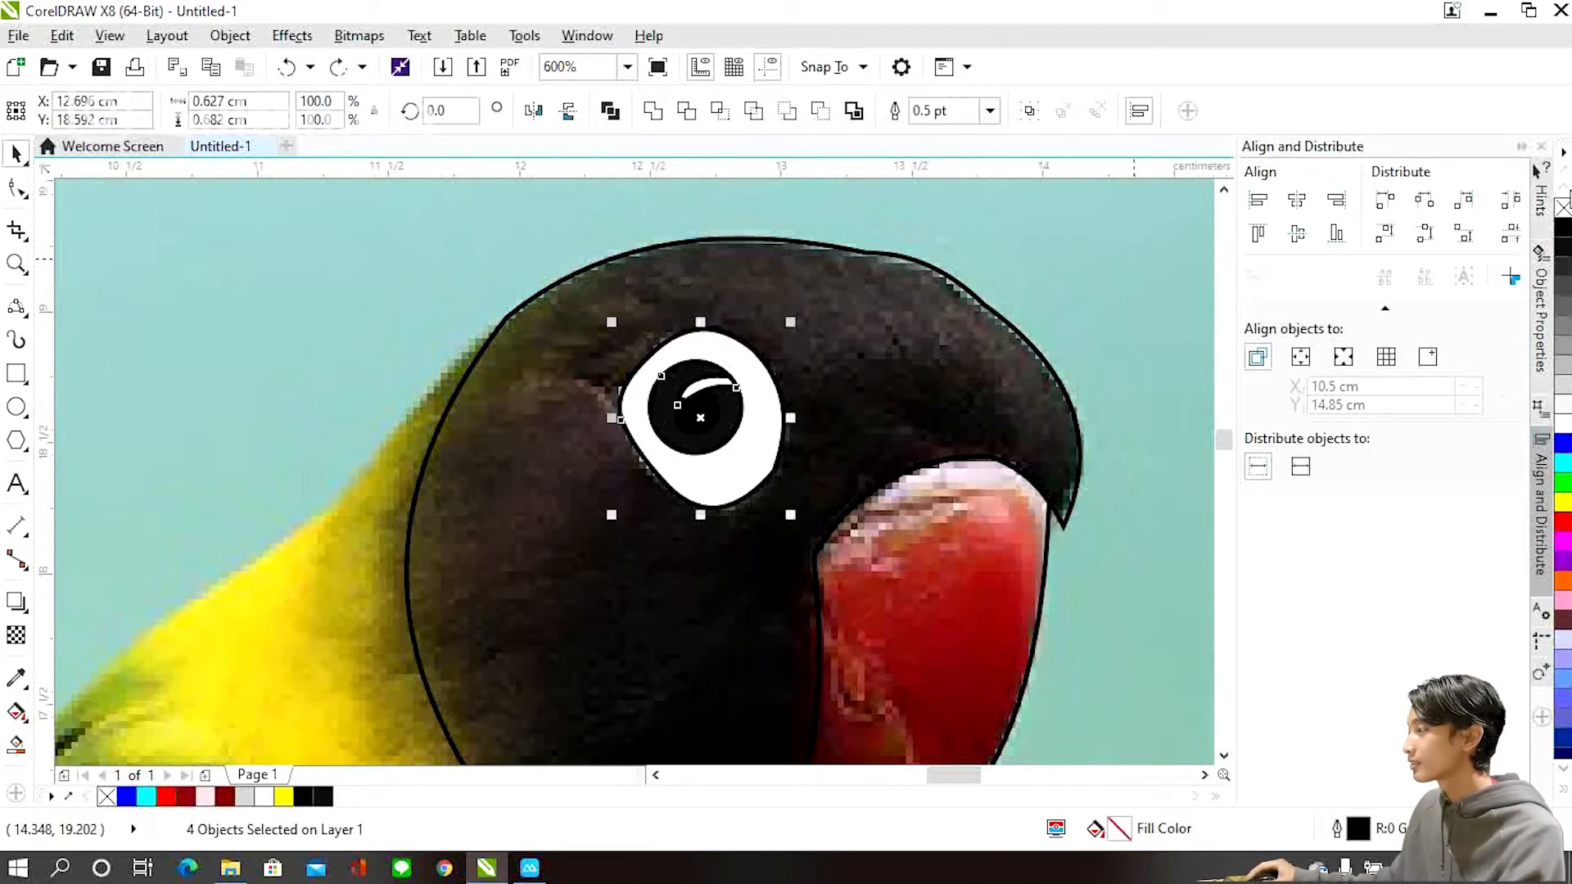
{"action": "right_click", "coordinate": [1562, 209]}
{"action": "scroll", "coordinate": [754, 354], "scroll_direction": "up", "scroll_amount": 2}
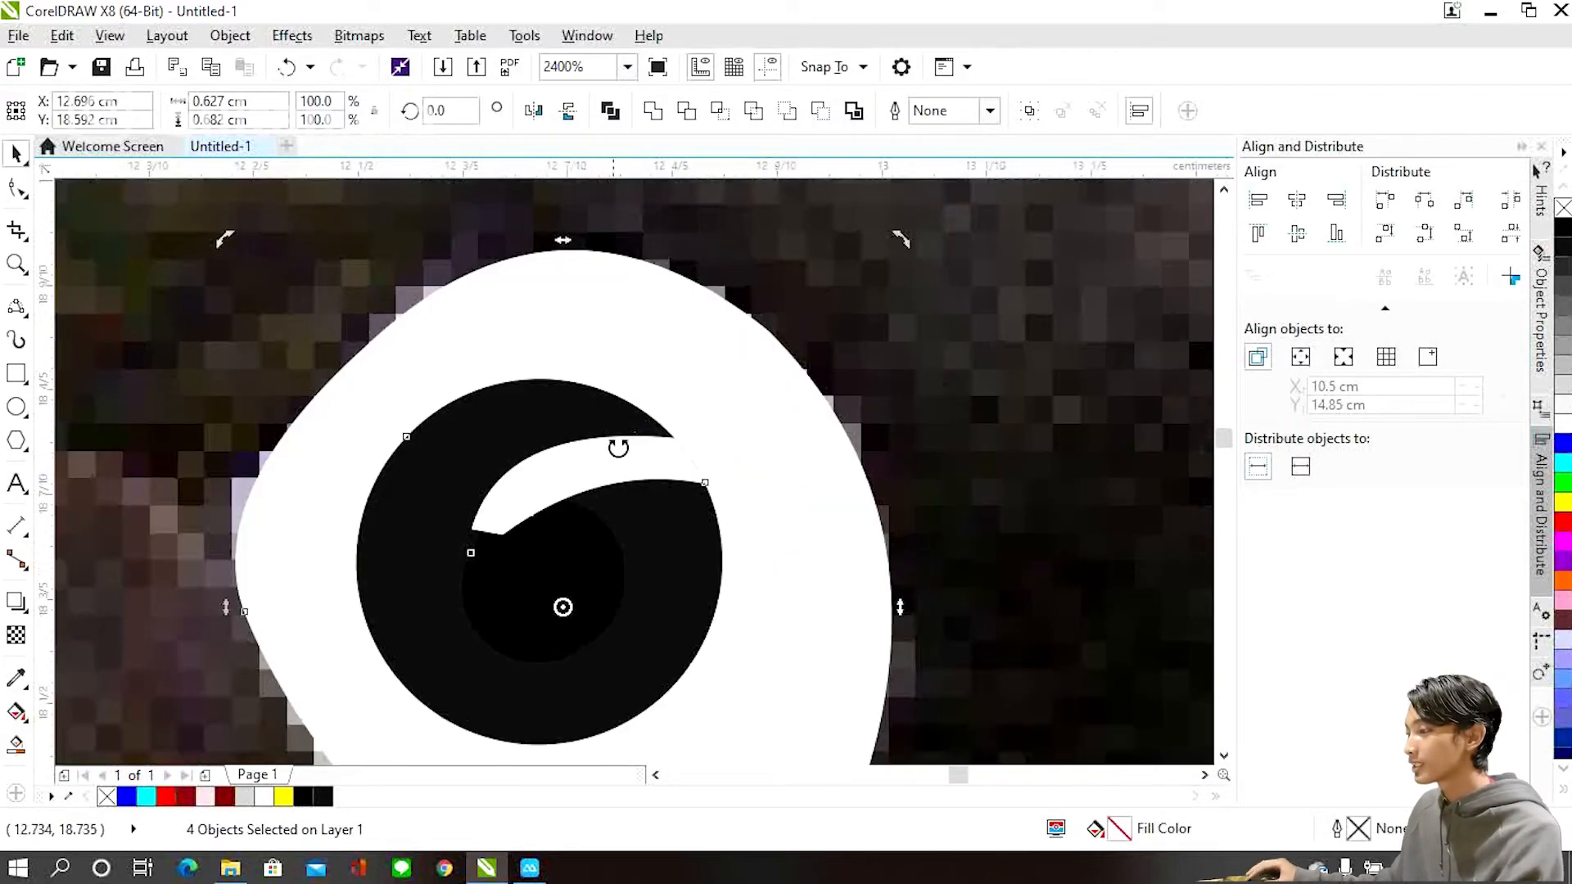
{"action": "scroll", "coordinate": [631, 436], "scroll_direction": "down", "scroll_amount": 1}
{"action": "left_click", "coordinate": [198, 202]}
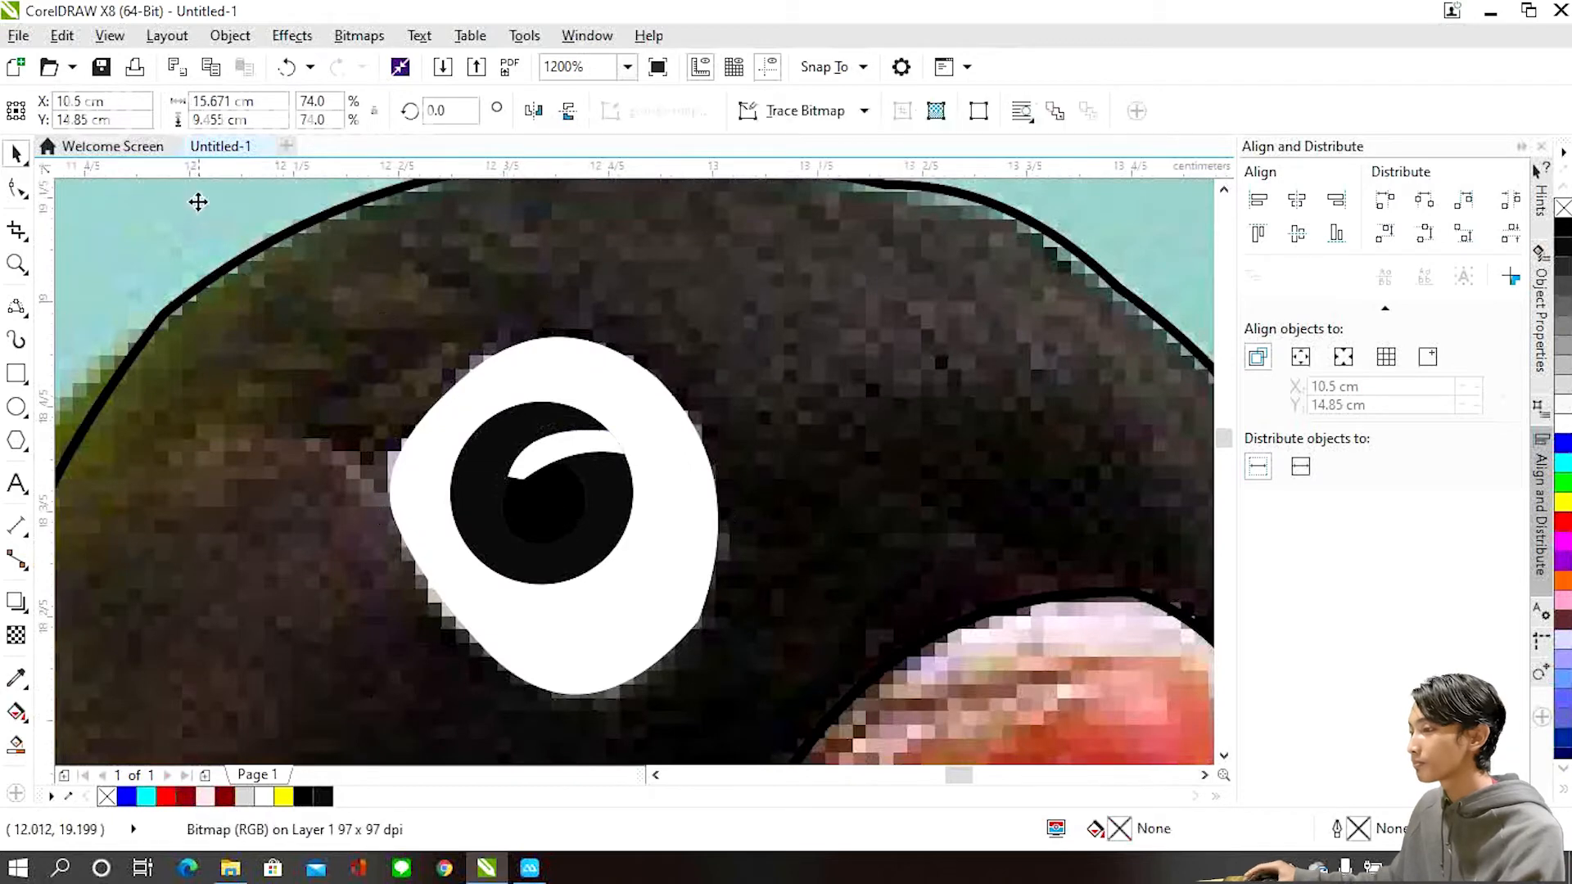
Move the lower outer node of the white reflection onto the iris edge with the Shape tool.
{"action": "left_click", "coordinate": [576, 463]}
{"action": "scroll", "coordinate": [603, 481], "scroll_direction": "up", "scroll_amount": 2}
{"action": "key", "text": "F10"}
{"action": "left_click_drag", "start_coordinate": [667, 415], "coordinate": [643, 366]}
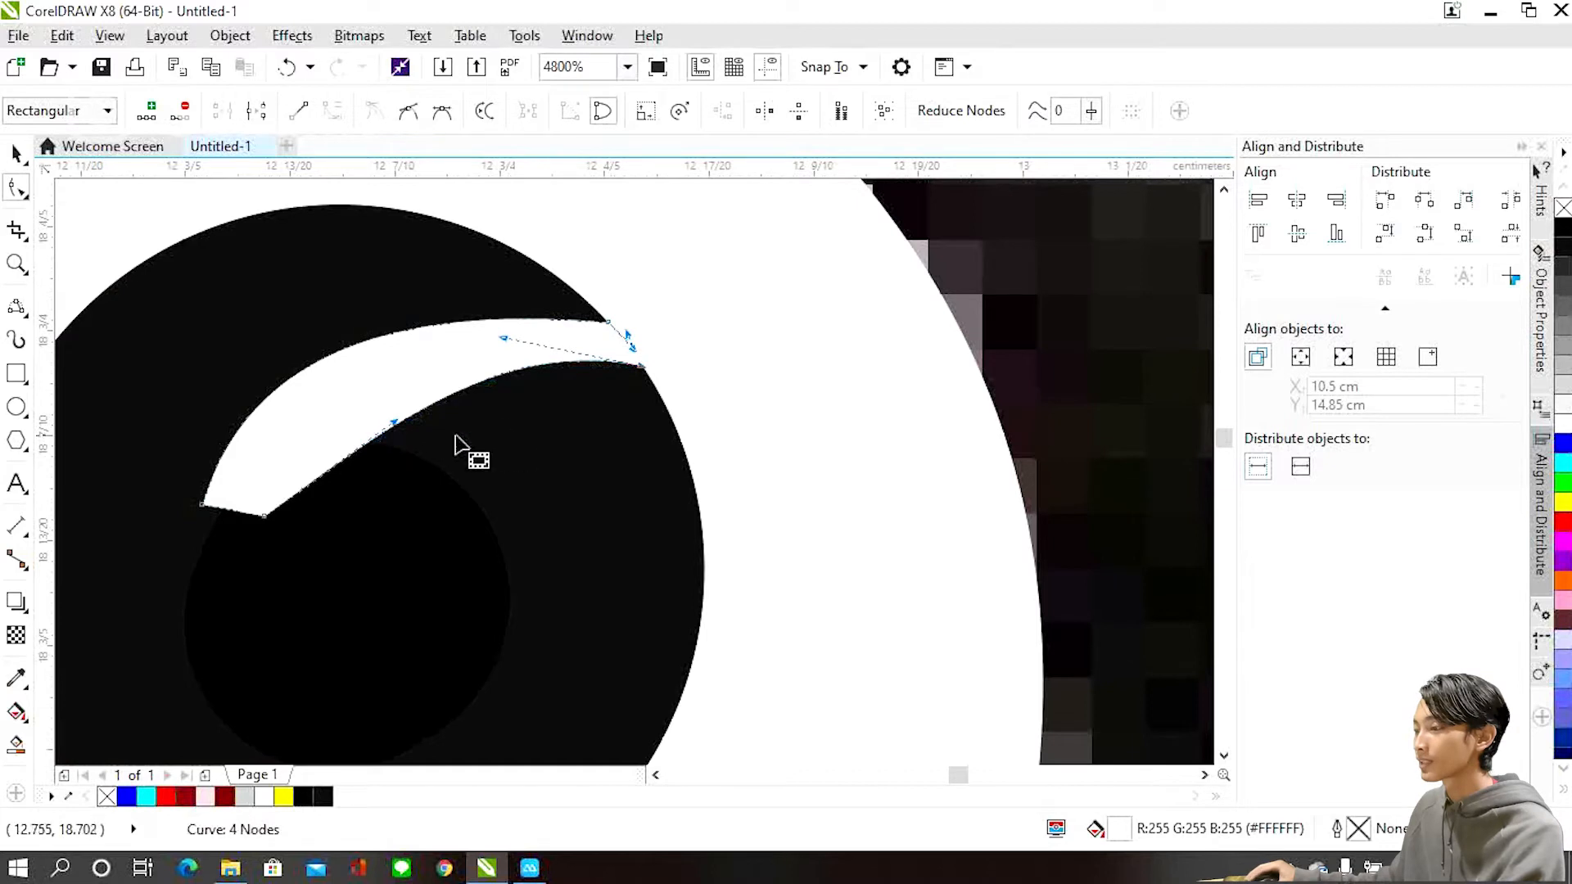
Make the white reflection narrower by reshaping its inner end and lower edge through the nodes and curve handles.
{"action": "left_click", "coordinate": [336, 487]}
{"action": "left_click", "coordinate": [264, 516]}
{"action": "left_click_drag", "start_coordinate": [203, 509], "coordinate": [295, 369]}
{"action": "left_click", "coordinate": [265, 516]}
{"action": "left_click_drag", "start_coordinate": [391, 426], "coordinate": [323, 419]}
Switch to the Pick tool, clear the selection and examine the coloured eye against the rest of the head.
{"action": "scroll", "coordinate": [602, 432], "scroll_direction": "down", "scroll_amount": 2}
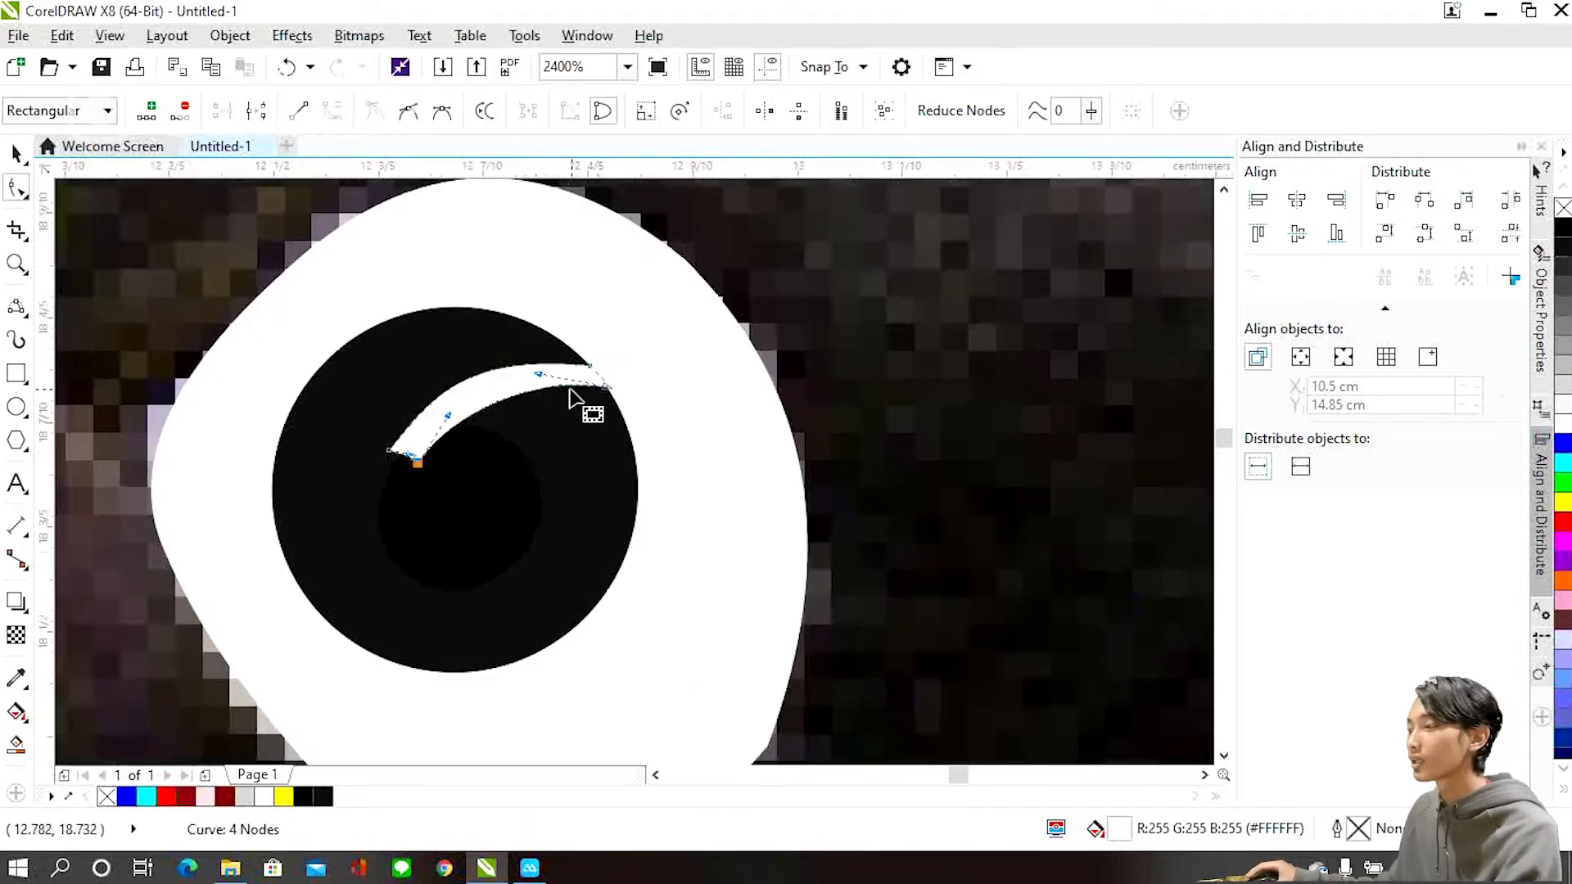
{"action": "scroll", "coordinate": [574, 401], "scroll_direction": "down", "scroll_amount": 1}
{"action": "scroll", "coordinate": [574, 401], "scroll_direction": "down", "scroll_amount": 1}
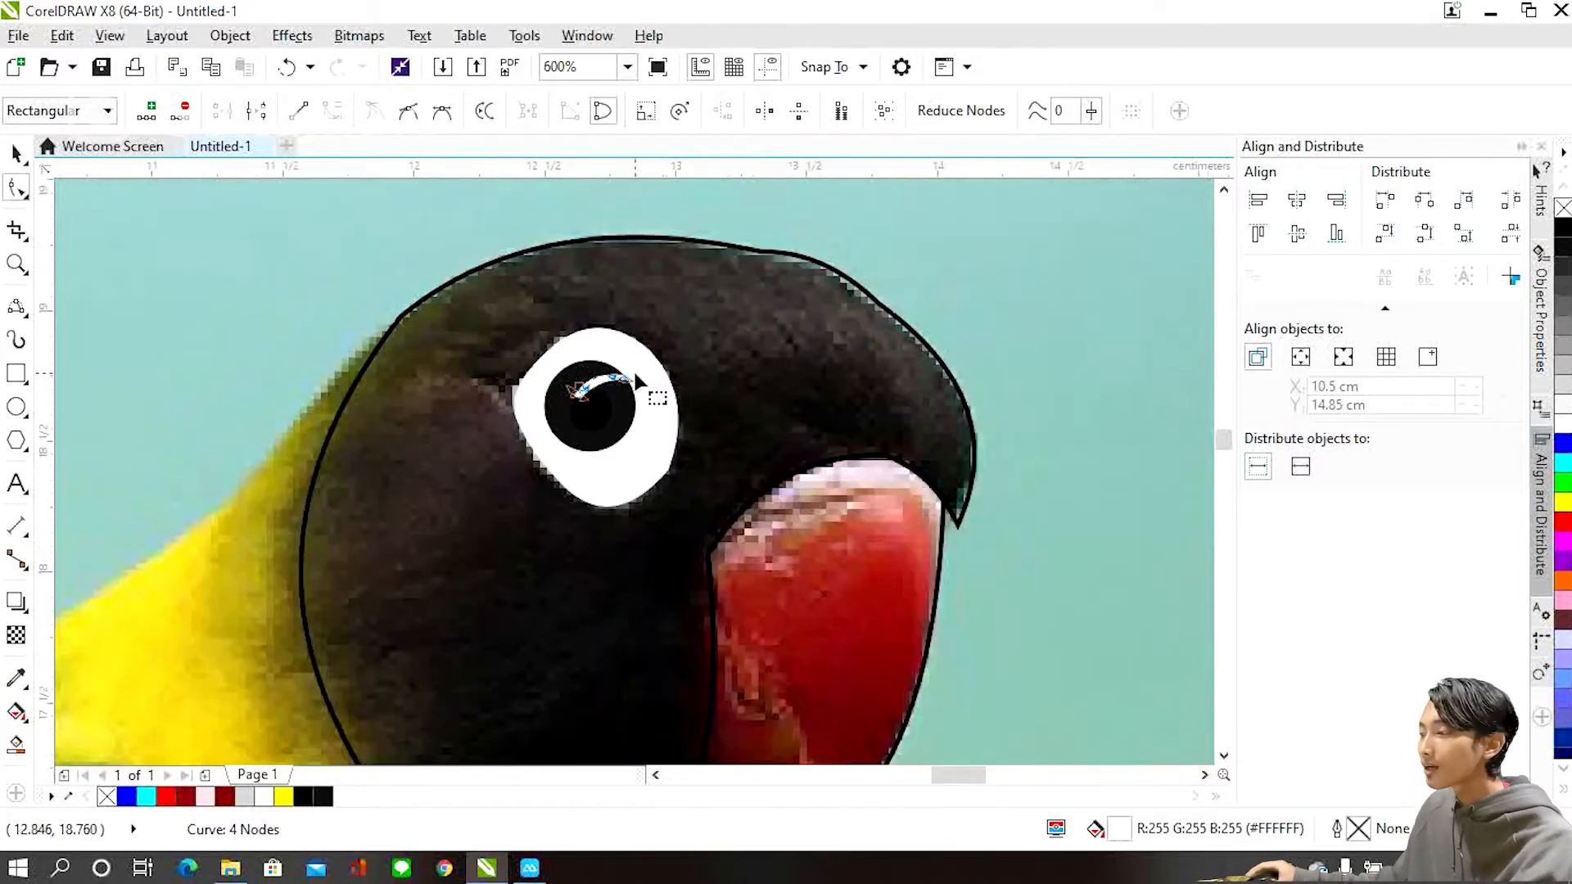
{"action": "left_click", "coordinate": [25, 161]}
{"action": "scroll", "coordinate": [647, 490], "scroll_direction": "down", "scroll_amount": 1}
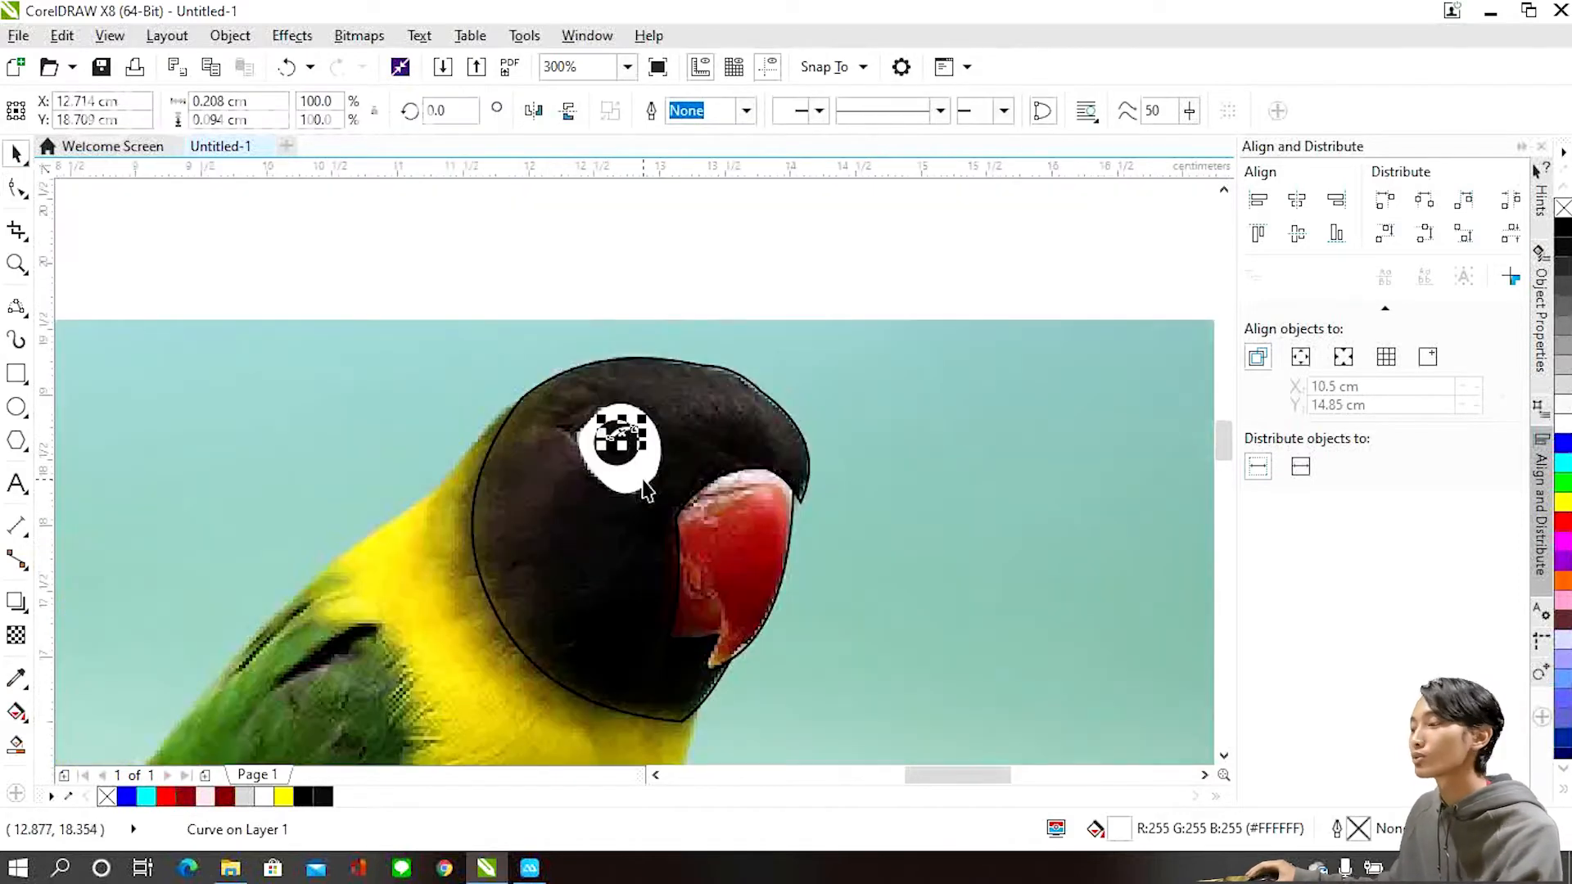
{"action": "key", "text": "Escape"}
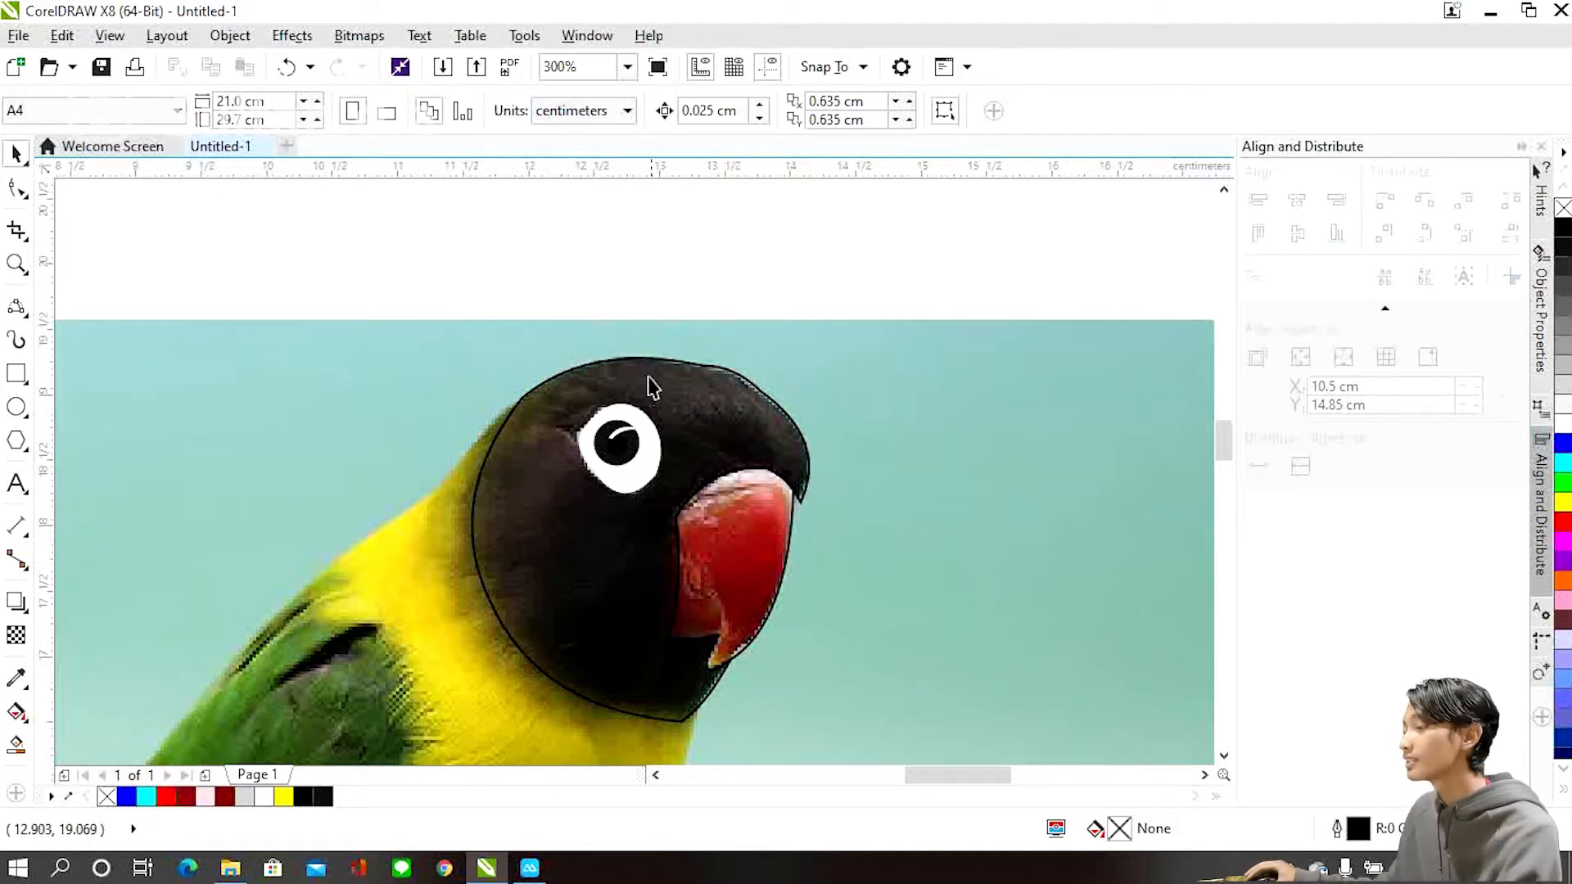
{"action": "scroll", "coordinate": [635, 463], "scroll_direction": "up", "scroll_amount": 1}
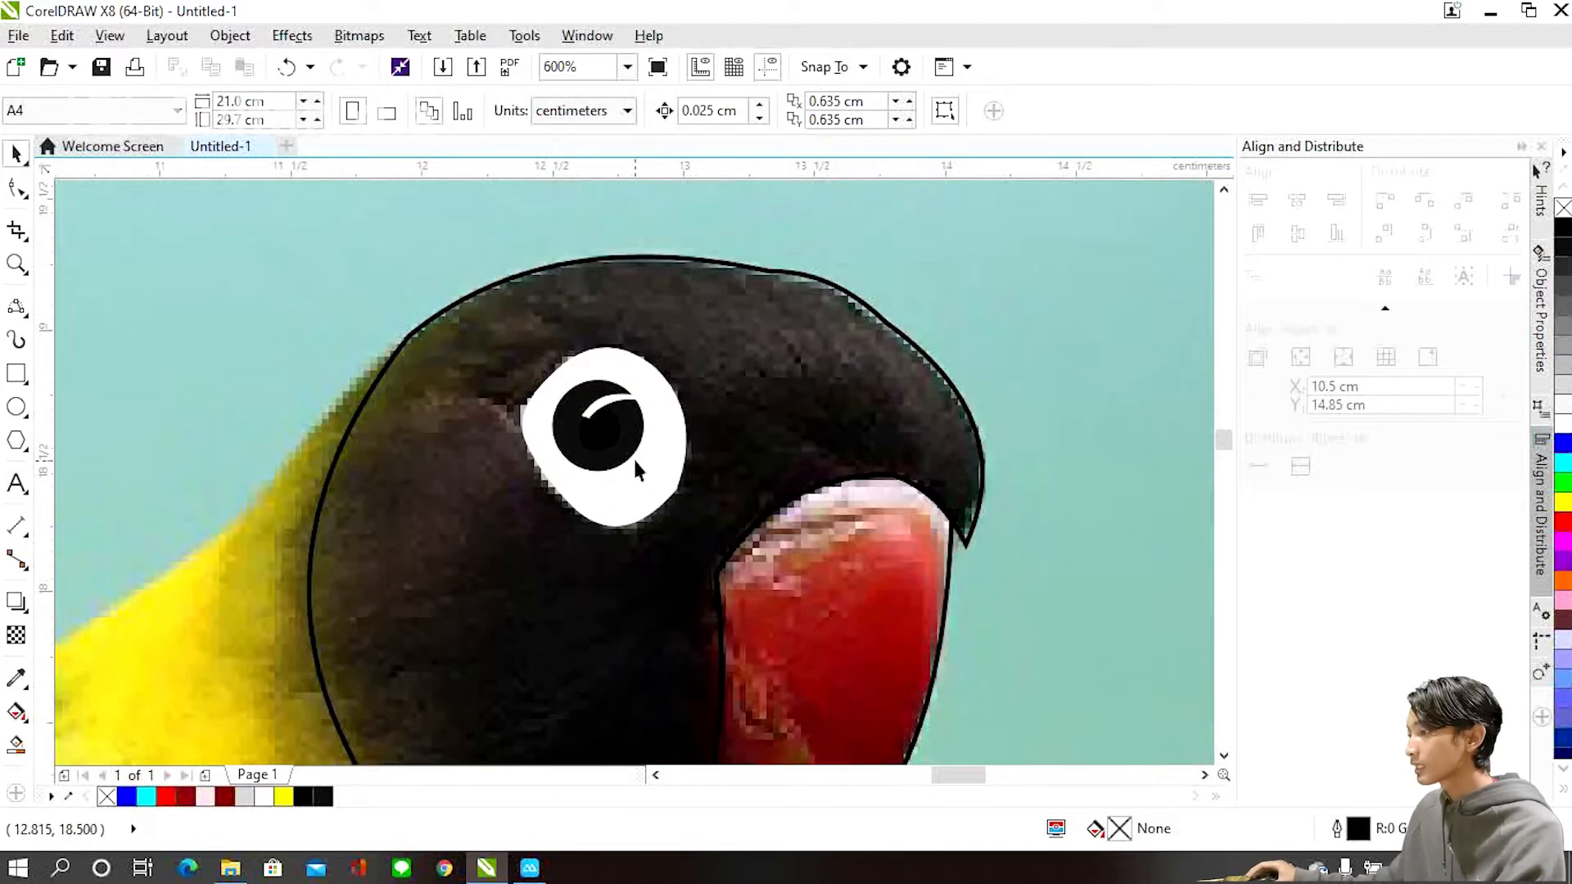
{"action": "scroll", "coordinate": [584, 434], "scroll_direction": "down", "scroll_amount": 1}
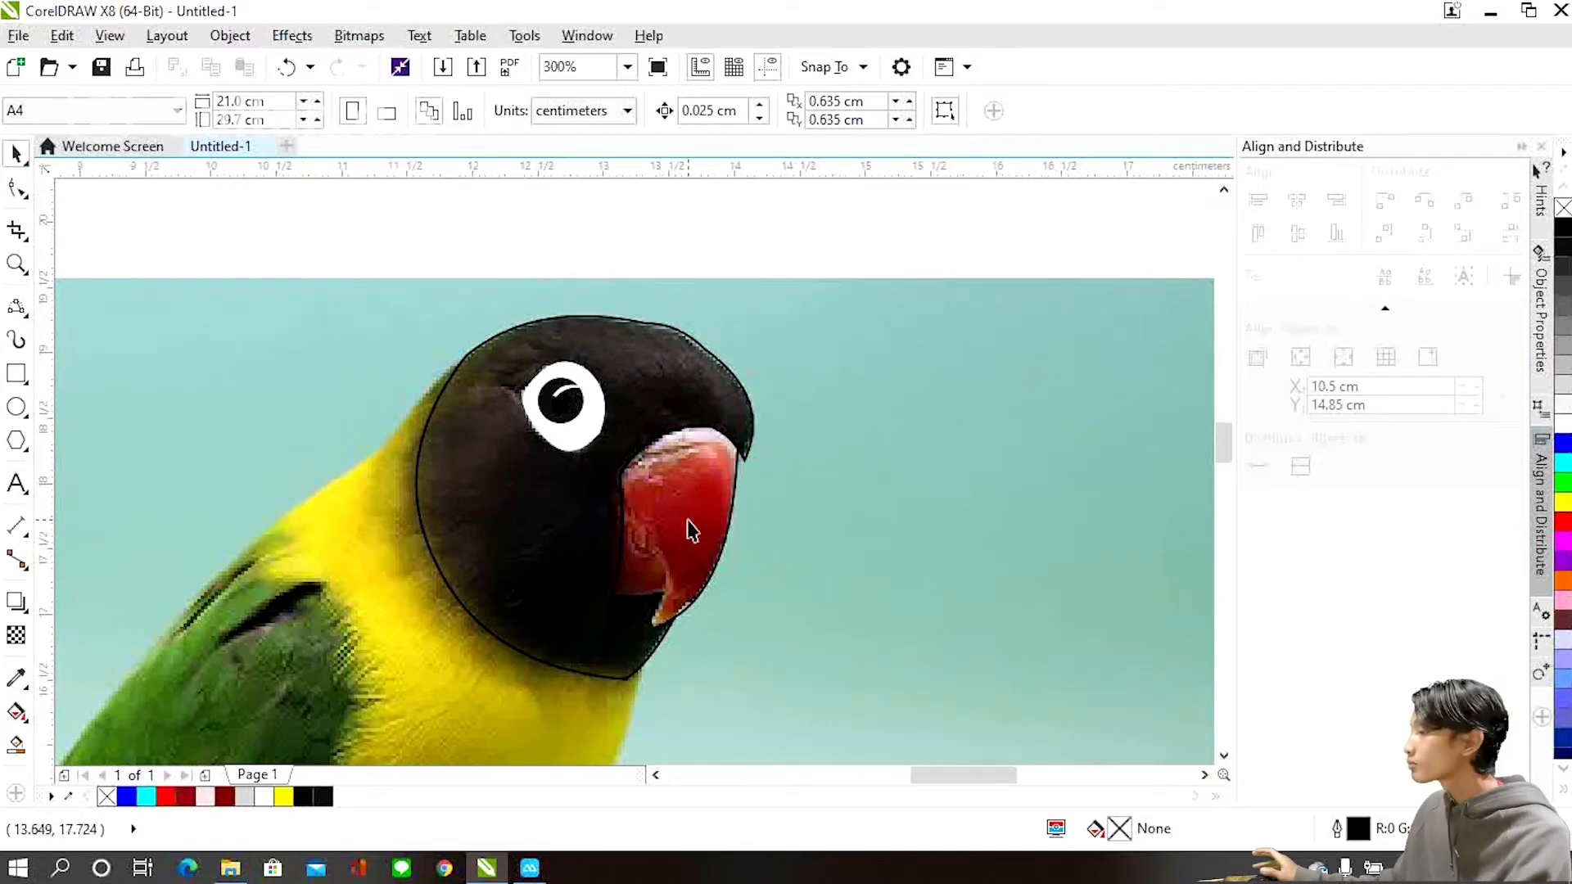
{"action": "scroll", "coordinate": [686, 499], "scroll_direction": "up", "scroll_amount": 1}
{"action": "scroll", "coordinate": [439, 302], "scroll_direction": "up", "scroll_amount": 1}
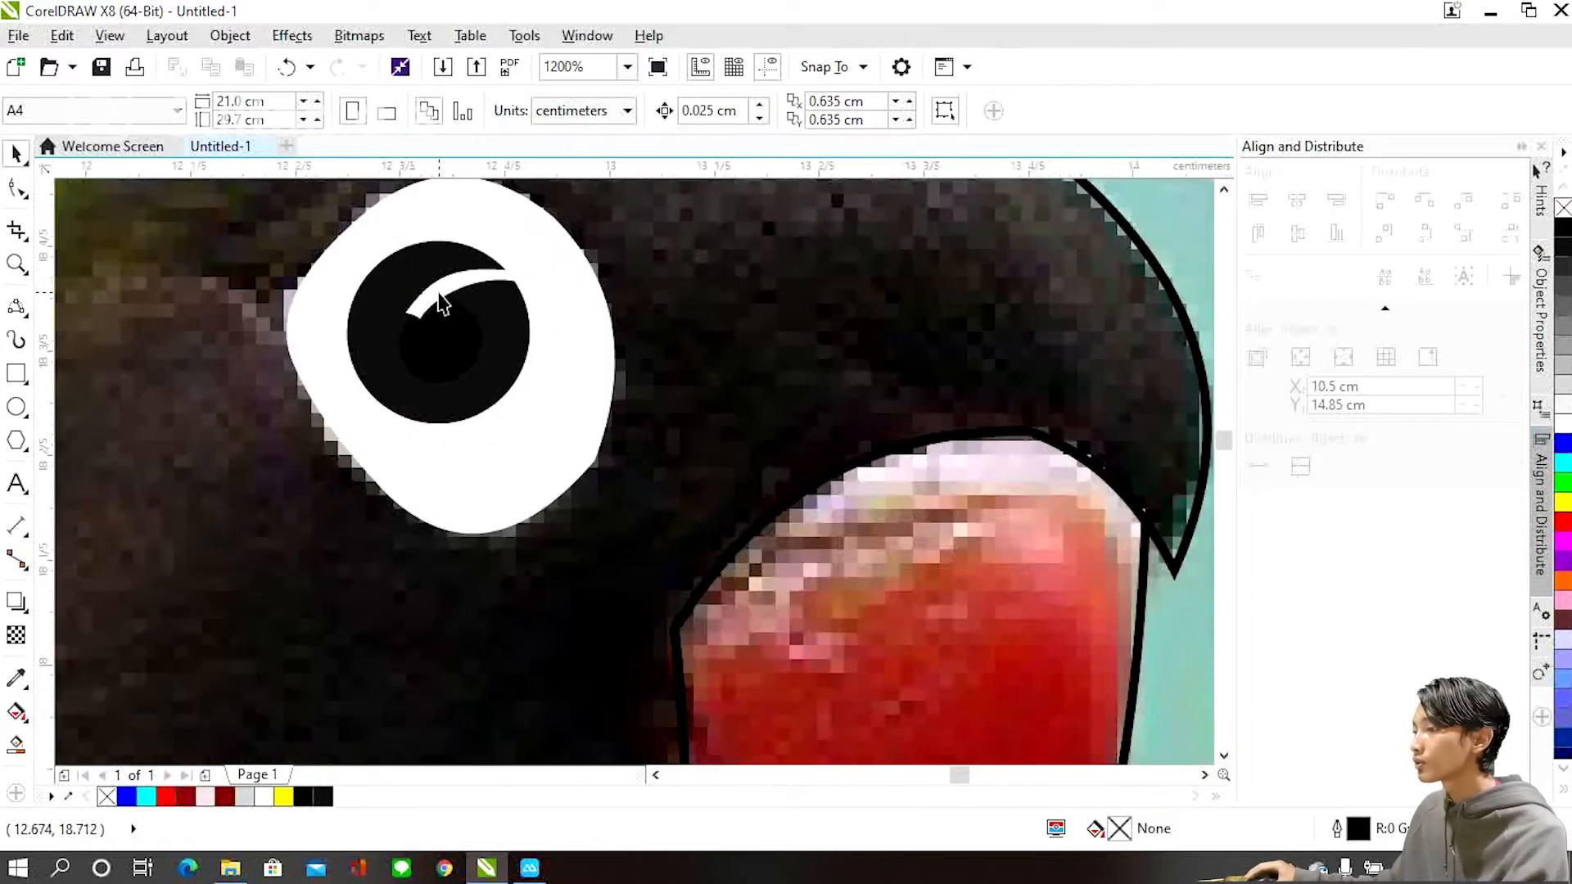
Apply a uniform transparency of 60 to the white reflection in the eye.
{"action": "scroll", "coordinate": [451, 286], "scroll_direction": "up", "scroll_amount": 1}
{"action": "left_click", "coordinate": [452, 287]}
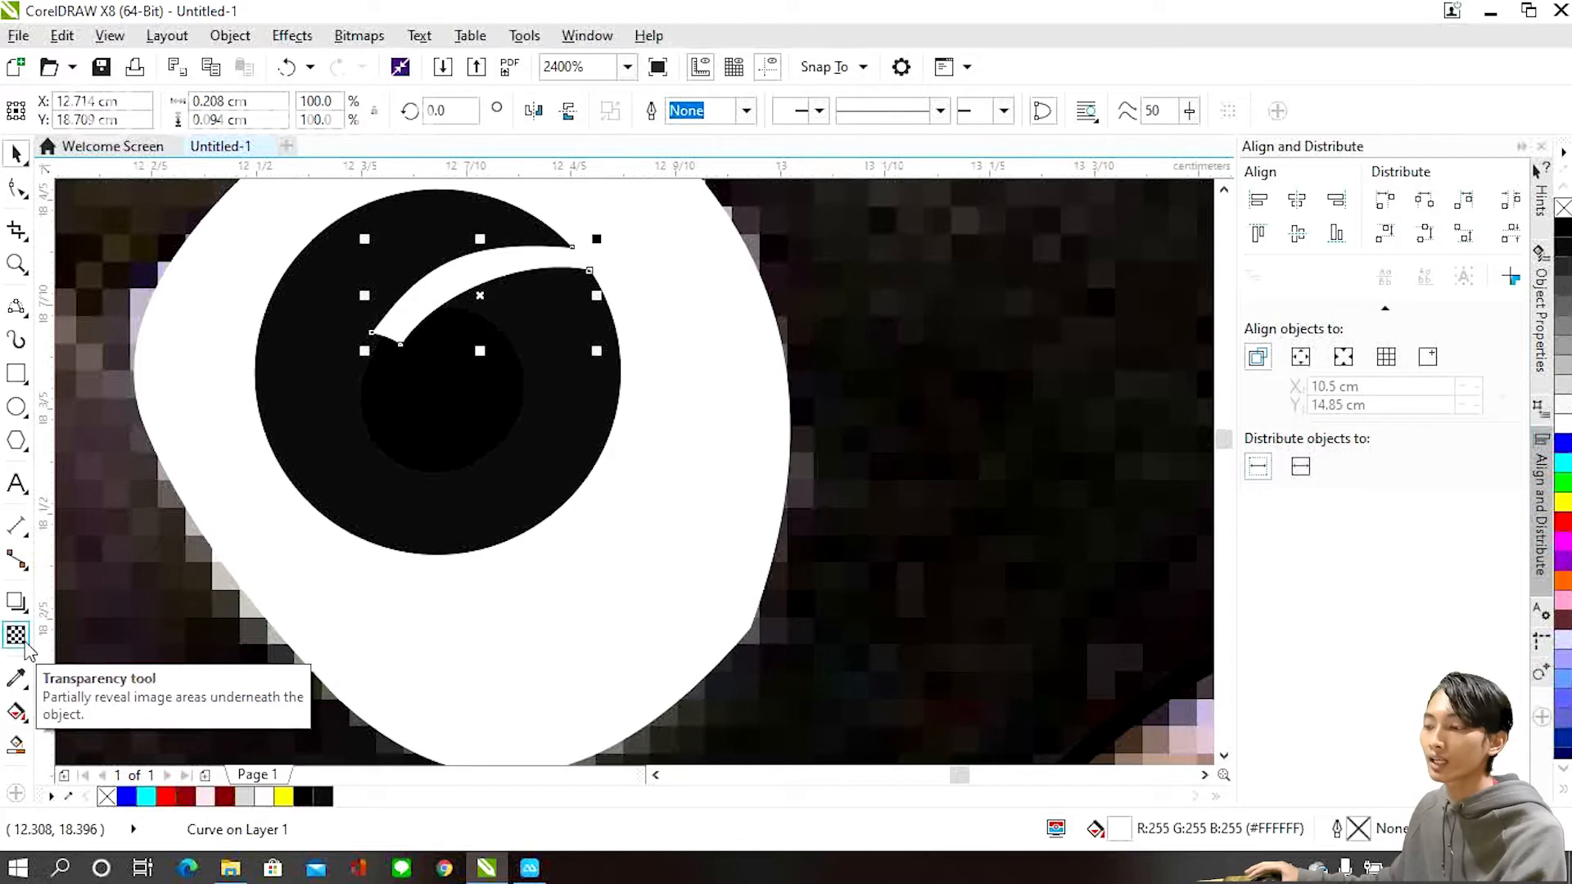
{"action": "left_click", "coordinate": [25, 645]}
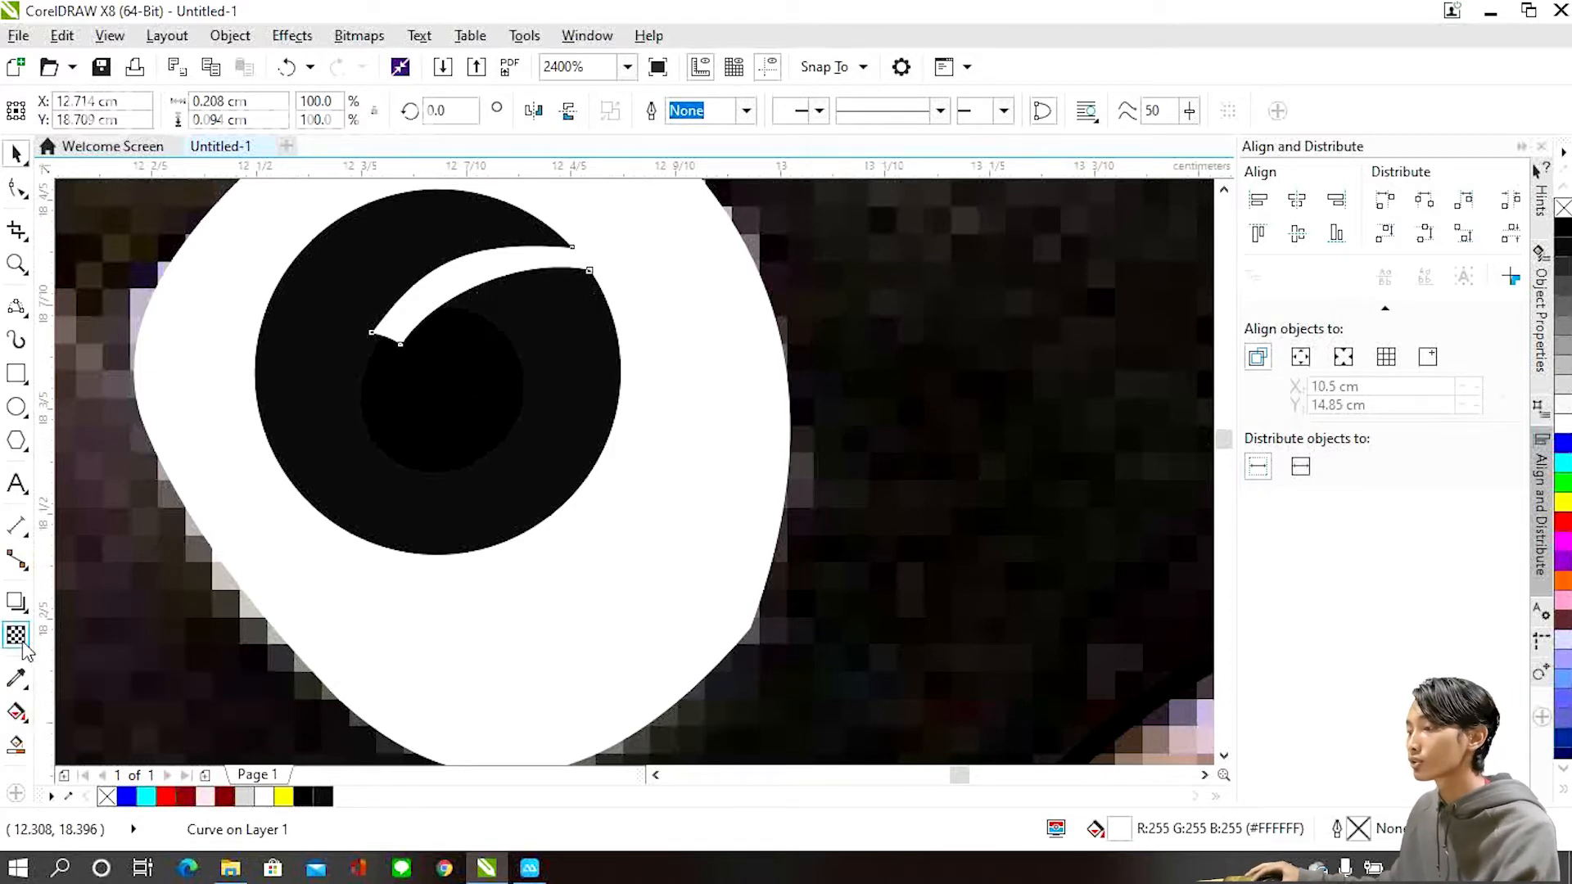
{"action": "left_click", "coordinate": [450, 380]}
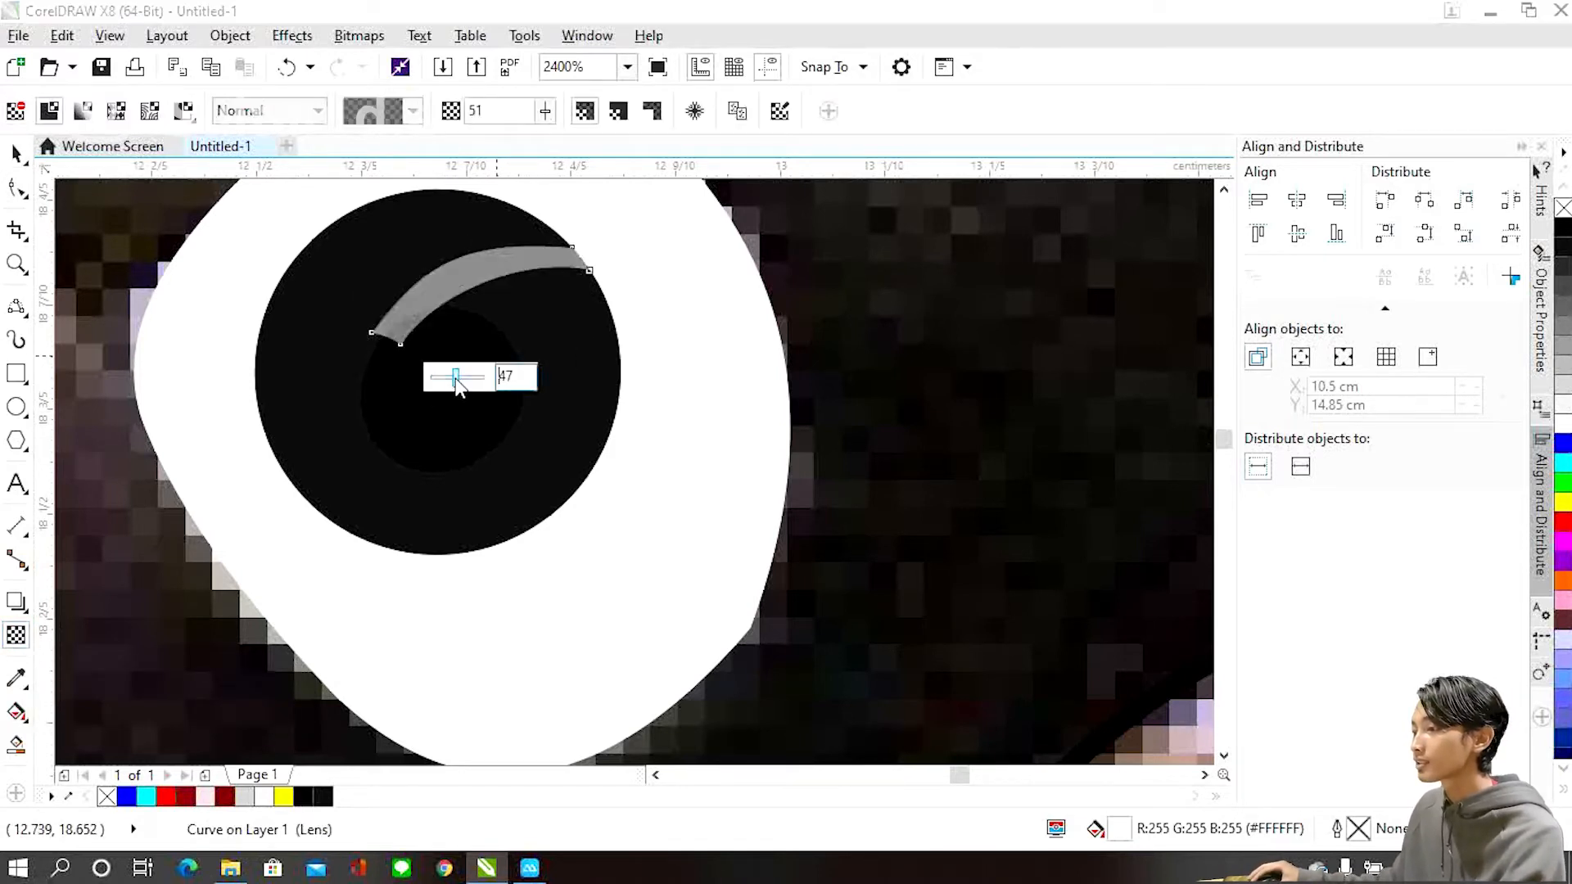
{"action": "left_click_drag", "start_coordinate": [467, 384], "coordinate": [466, 385]}
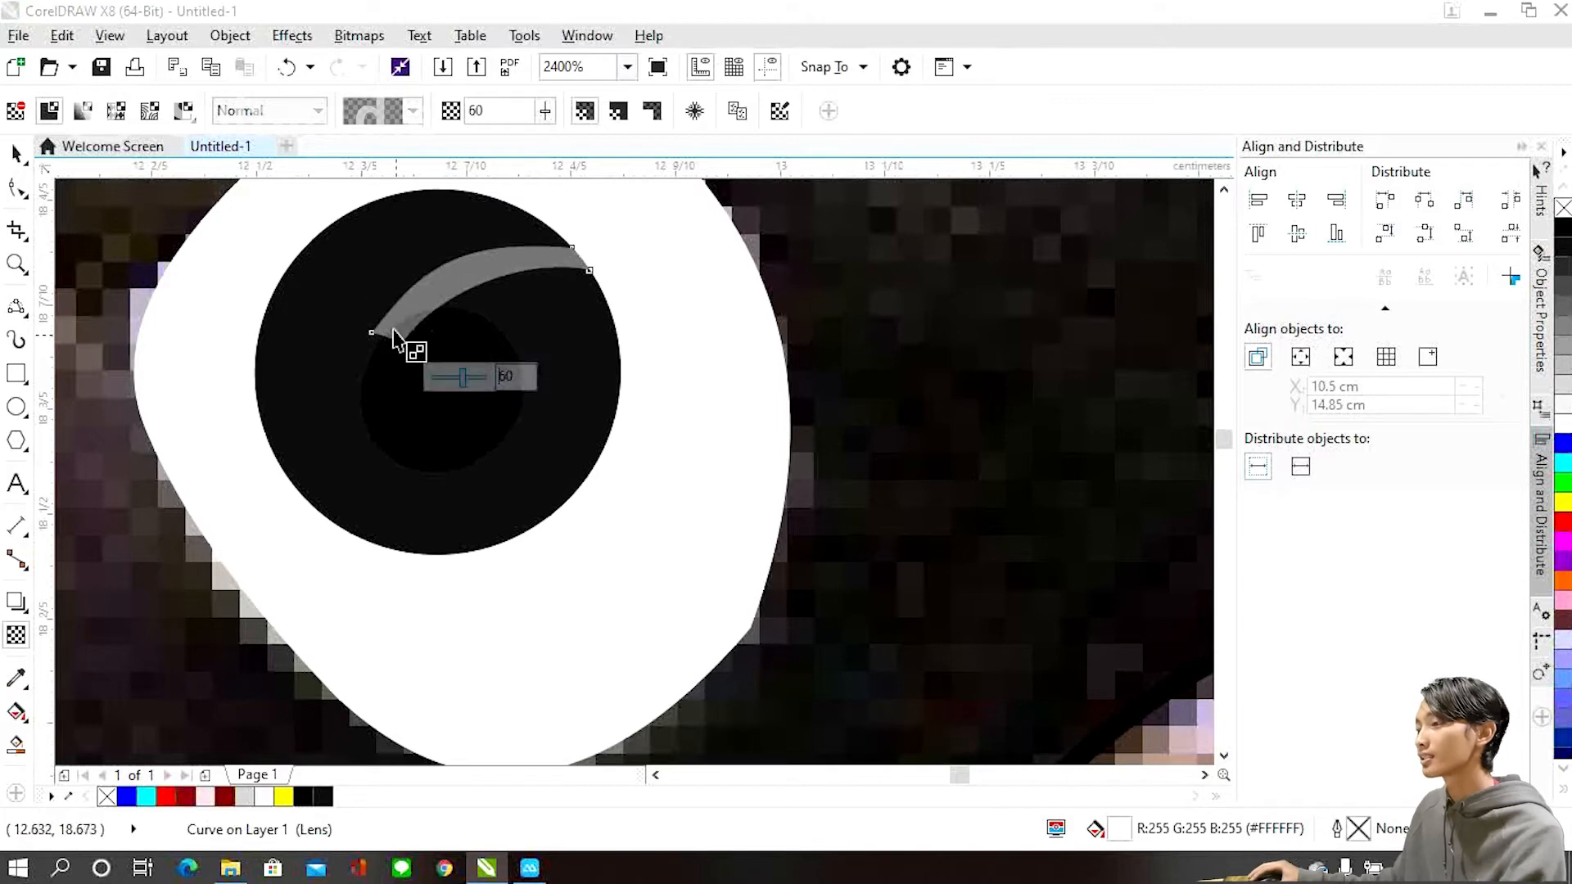
{"action": "left_click", "coordinate": [25, 162]}
Add nodes where the reflection's inner end and lower edge cross the pupil outline, and delete the corner node between them.
{"action": "scroll", "coordinate": [410, 320], "scroll_direction": "up", "scroll_amount": 3}
{"action": "left_click", "coordinate": [434, 329]}
{"action": "key", "text": "F10"}
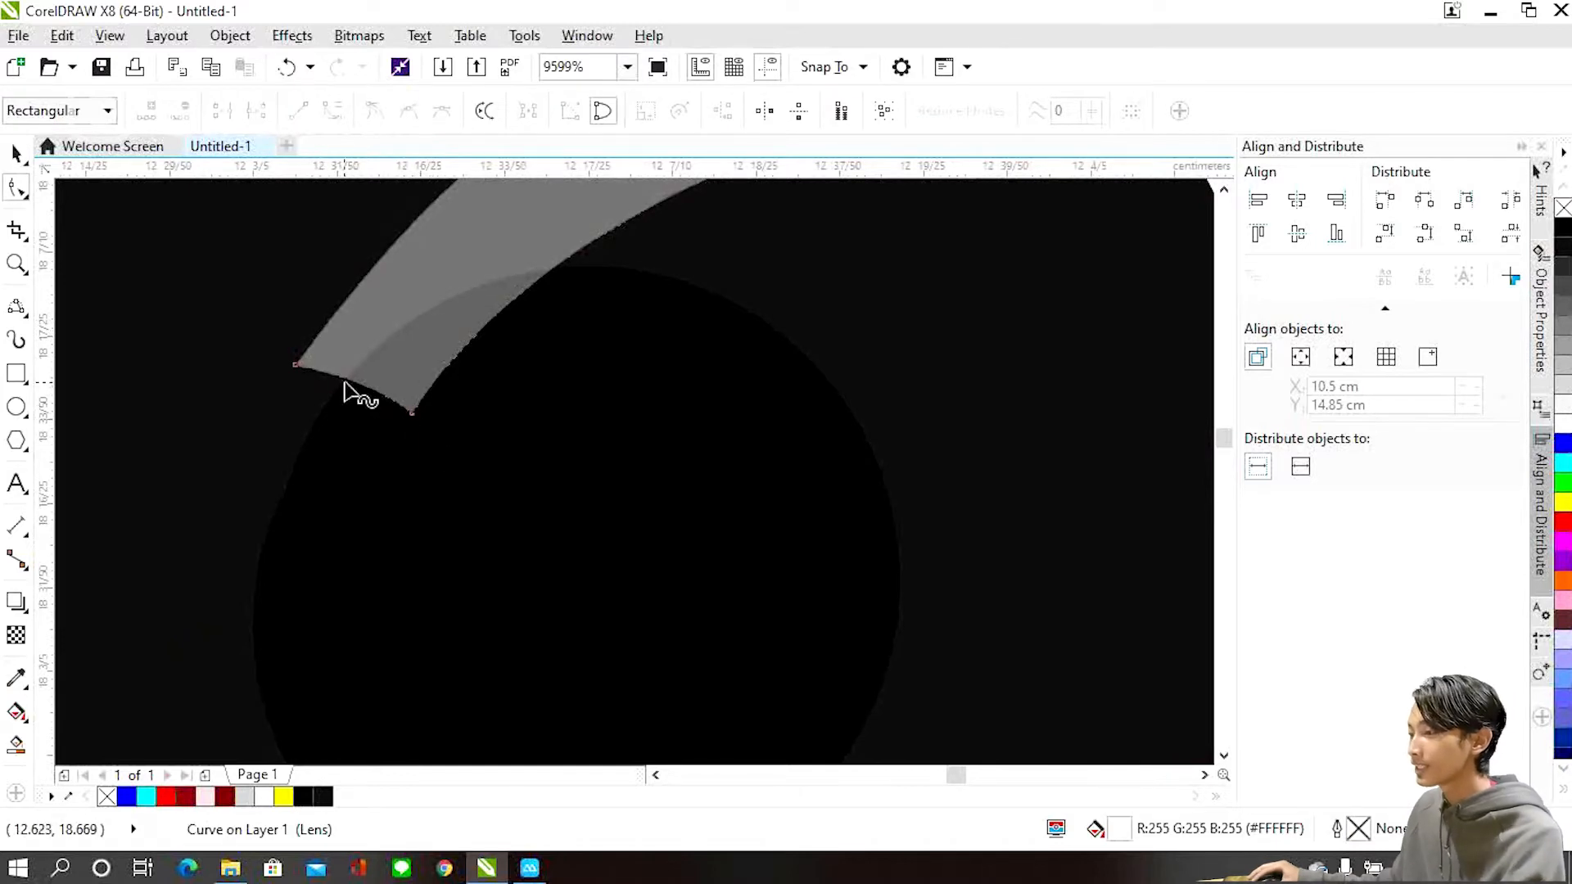
{"action": "scroll", "coordinate": [352, 391], "scroll_direction": "up", "scroll_amount": 2}
{"action": "left_click", "coordinate": [351, 388]}
{"action": "scroll", "coordinate": [411, 415], "scroll_direction": "down", "scroll_amount": 1}
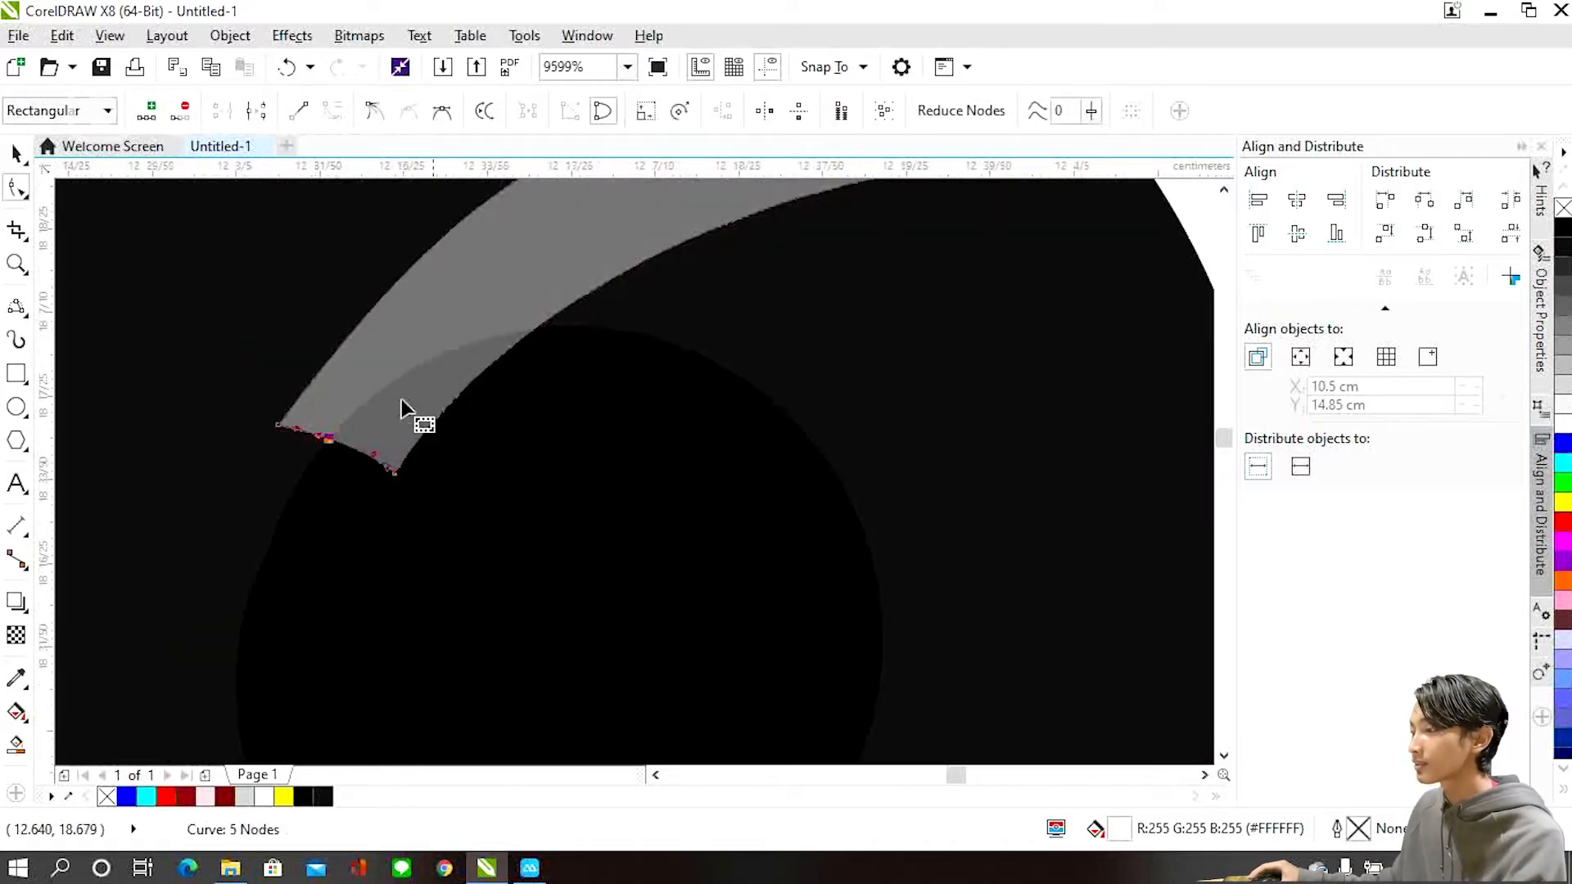
{"action": "scroll", "coordinate": [554, 340], "scroll_direction": "up", "scroll_amount": 1}
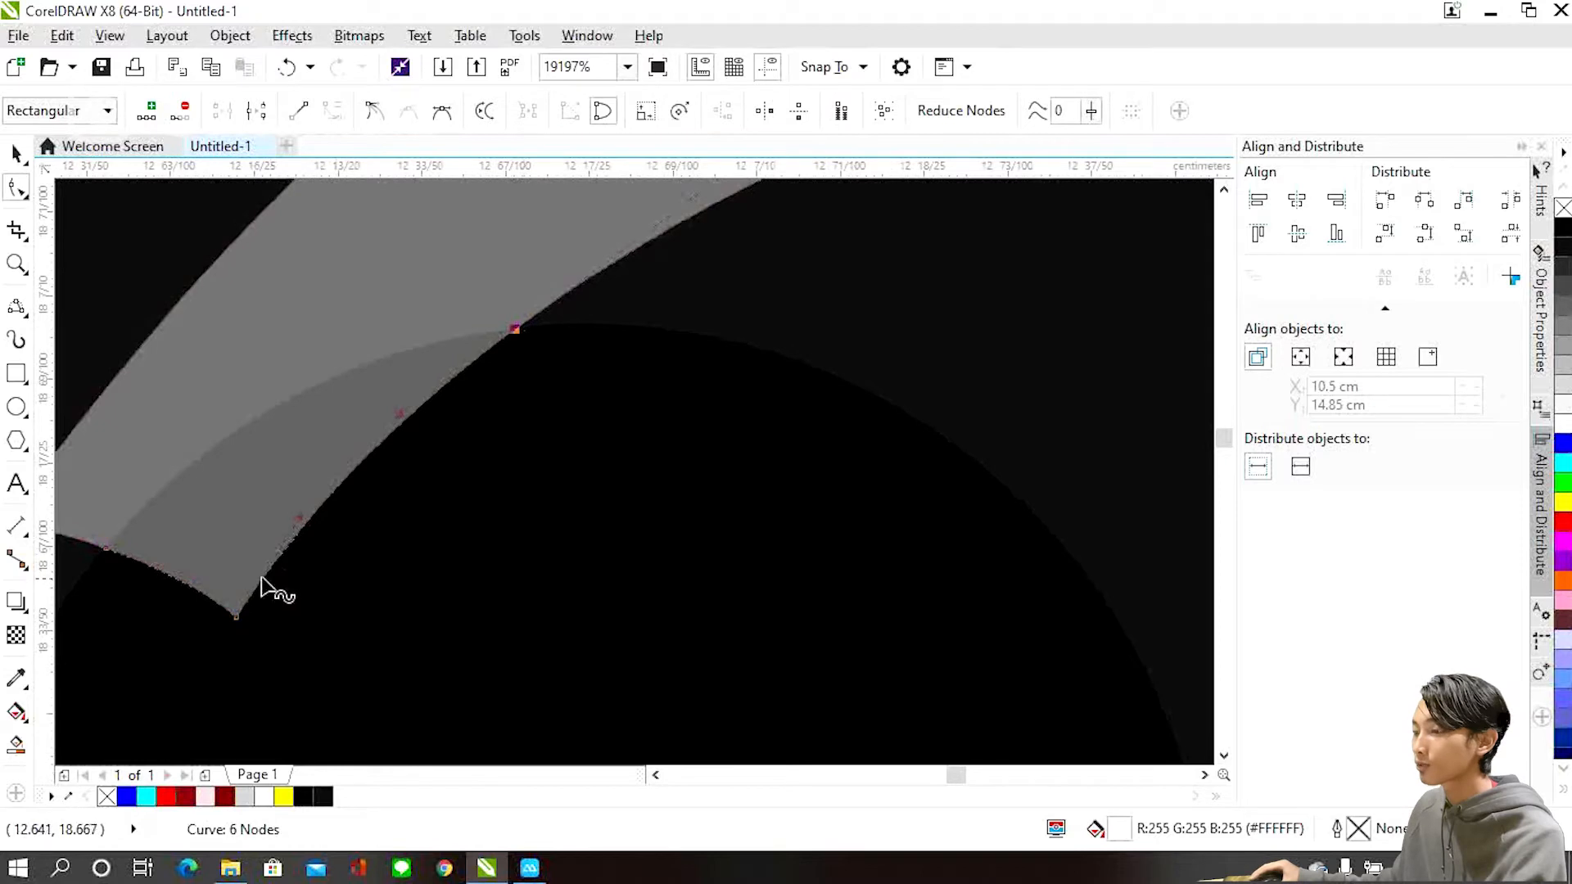
{"action": "key", "text": "Delete"}
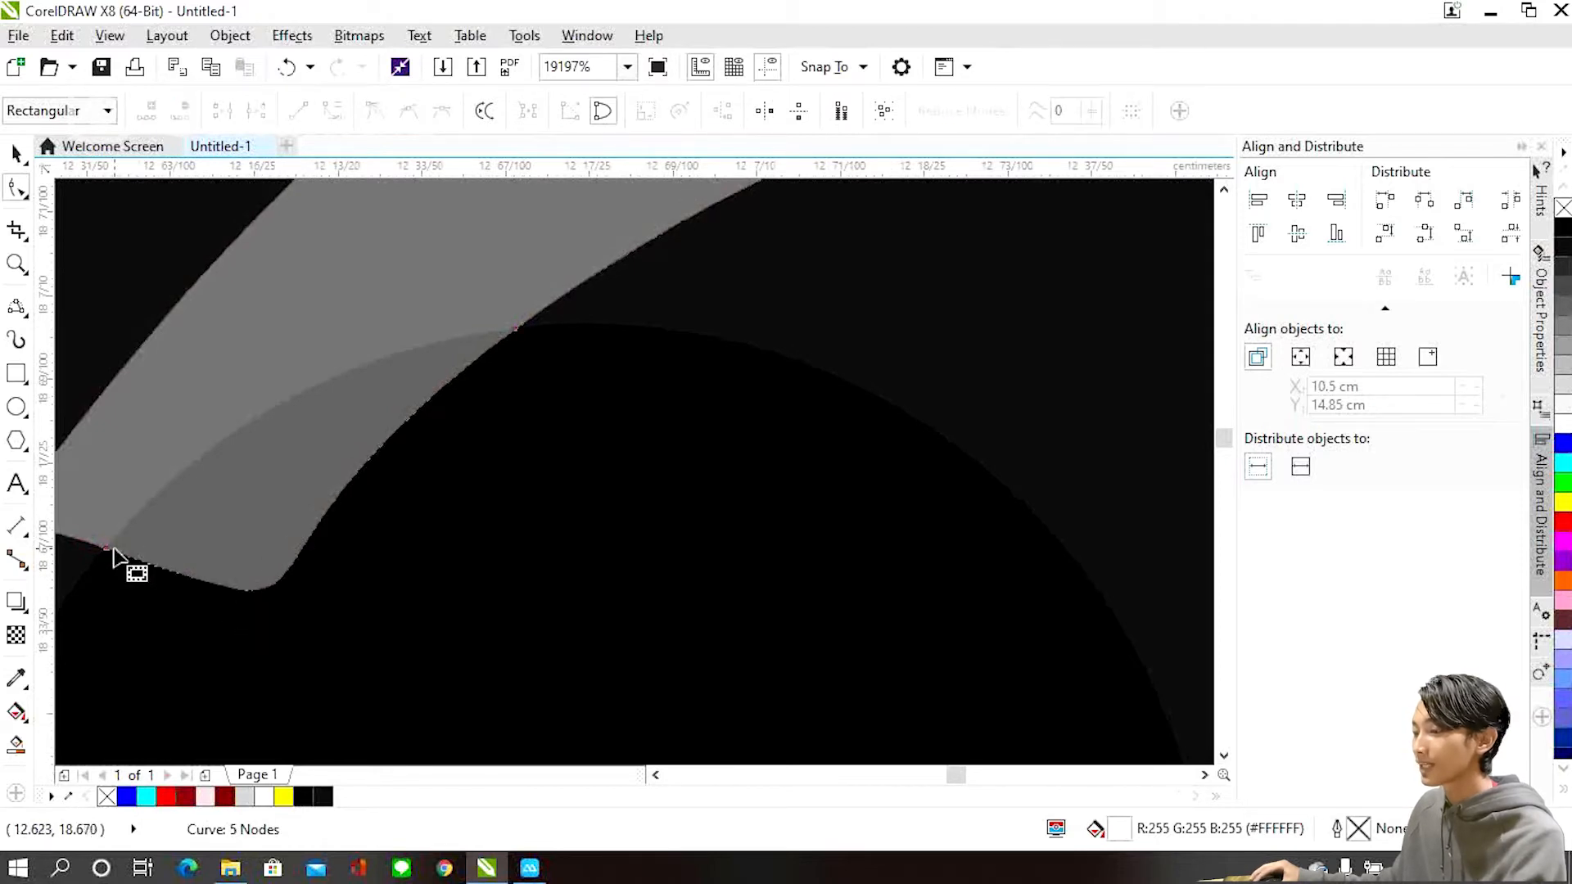
Bend the reflection's inner lower edge with the curve handles until it follows the pupil's rounded outline.
{"action": "left_click_drag", "start_coordinate": [109, 554], "coordinate": [168, 288]}
{"action": "left_click_drag", "start_coordinate": [193, 508], "coordinate": [123, 565]}
{"action": "left_click_drag", "start_coordinate": [267, 398], "coordinate": [300, 381]}
{"action": "scroll", "coordinate": [344, 410], "scroll_direction": "down", "scroll_amount": 1}
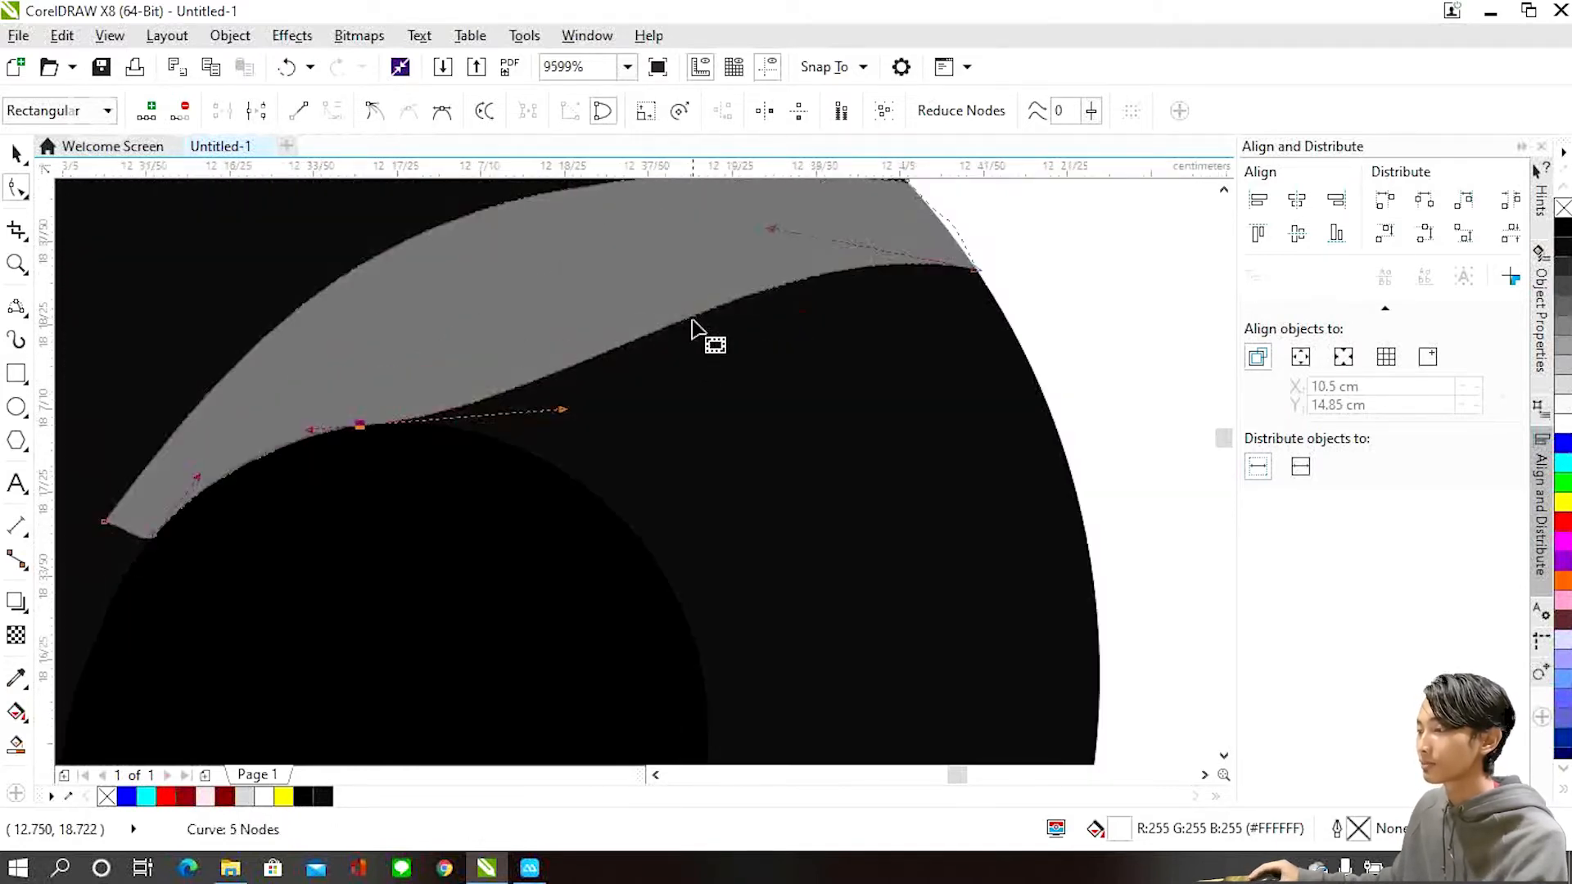
{"action": "right_click", "coordinate": [361, 426]}
{"action": "left_click", "coordinate": [434, 499]}
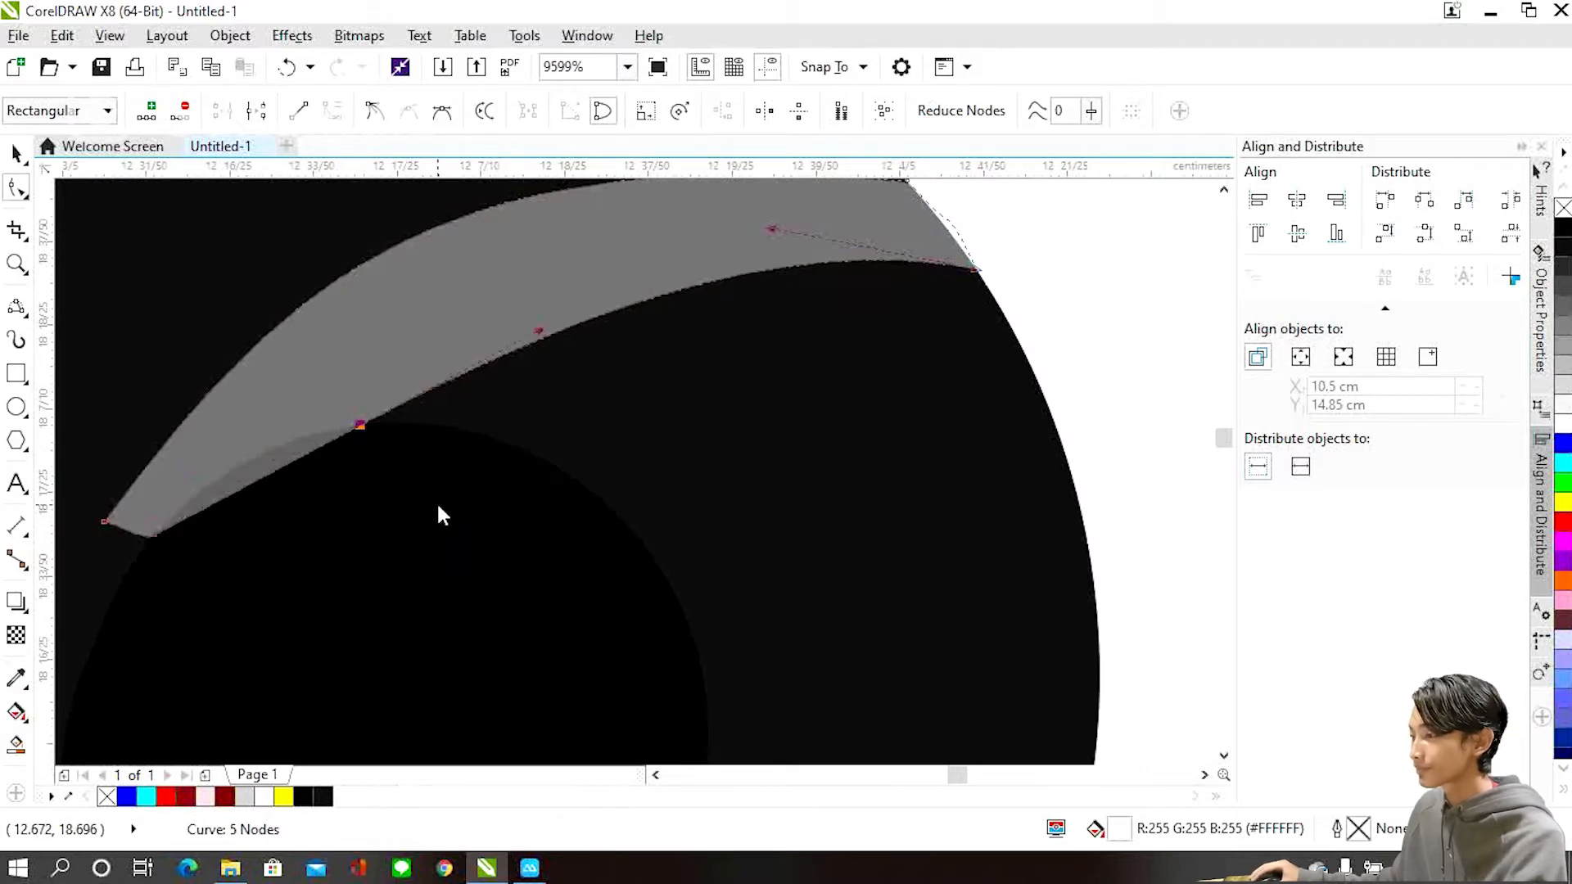
{"action": "key", "text": "ctrl+z"}
Add a node on the reflection's lower edge where it touches the pupil, arch the outer segment upward, and deselect the shape.
{"action": "scroll", "coordinate": [379, 439], "scroll_direction": "up", "scroll_amount": 2}
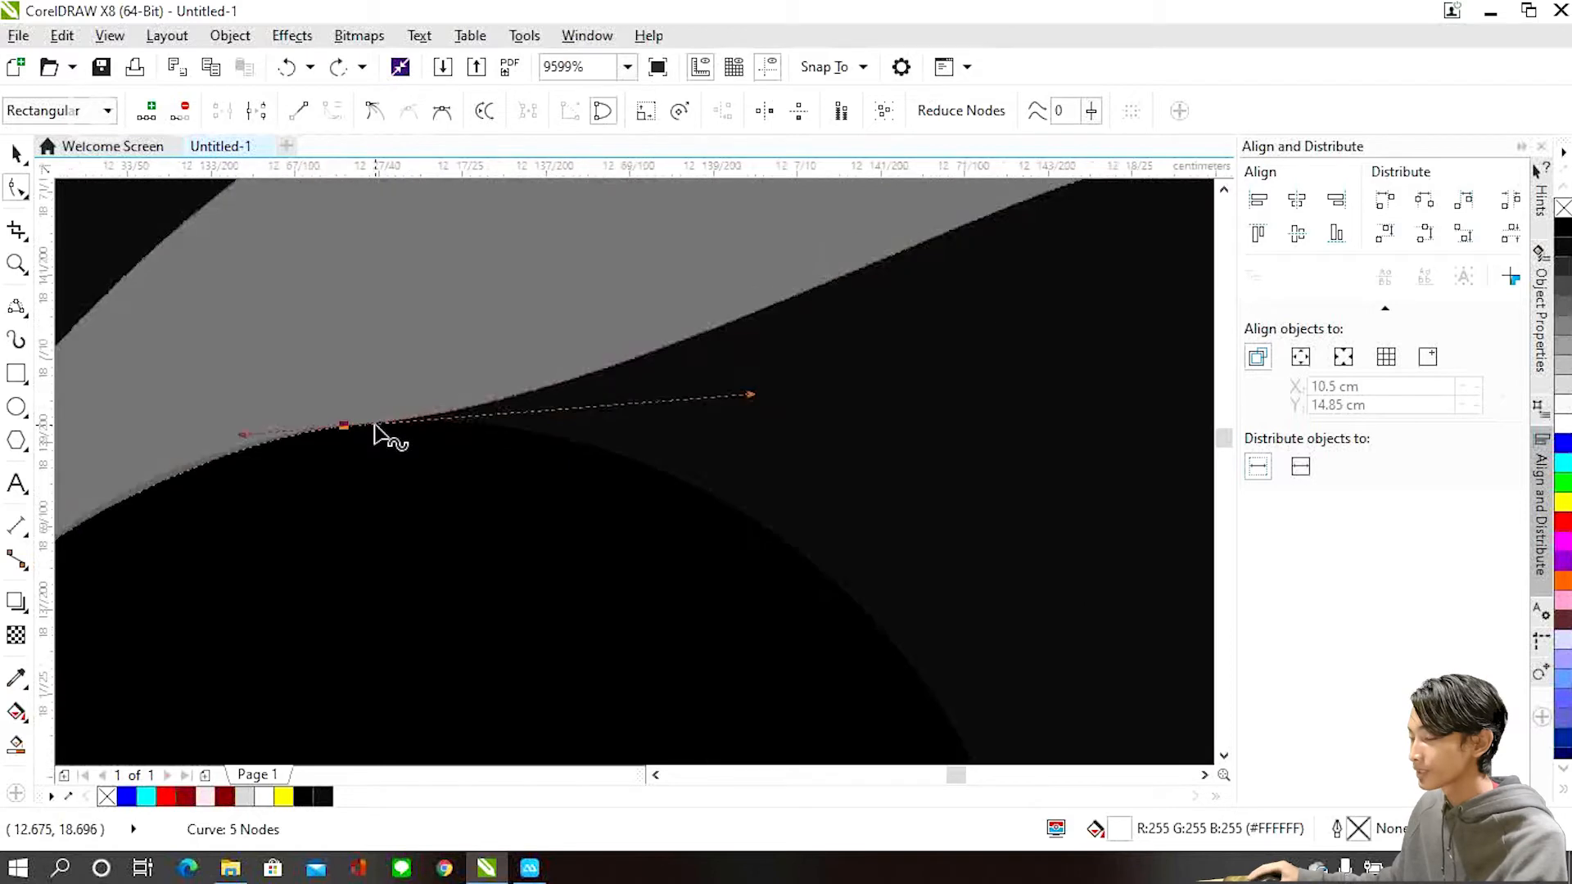
{"action": "left_click", "coordinate": [326, 431]}
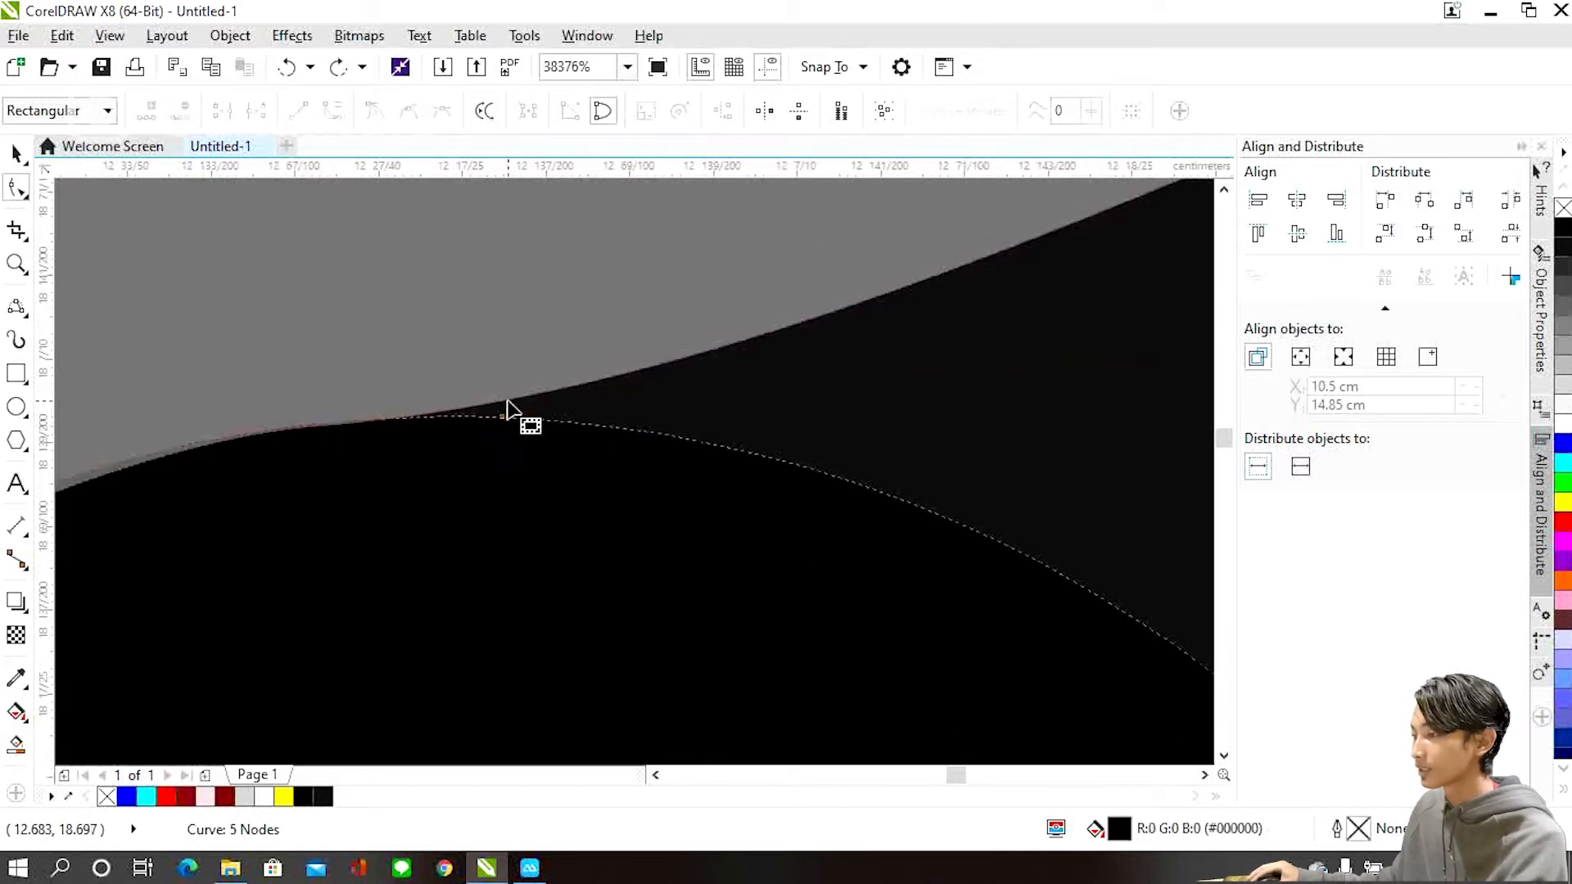
{"action": "double_click", "coordinate": [332, 426]}
{"action": "scroll", "coordinate": [361, 483], "scroll_direction": "down", "scroll_amount": 1}
{"action": "left_click_drag", "start_coordinate": [718, 427], "coordinate": [661, 234]}
{"action": "scroll", "coordinate": [621, 495], "scroll_direction": "down", "scroll_amount": 3}
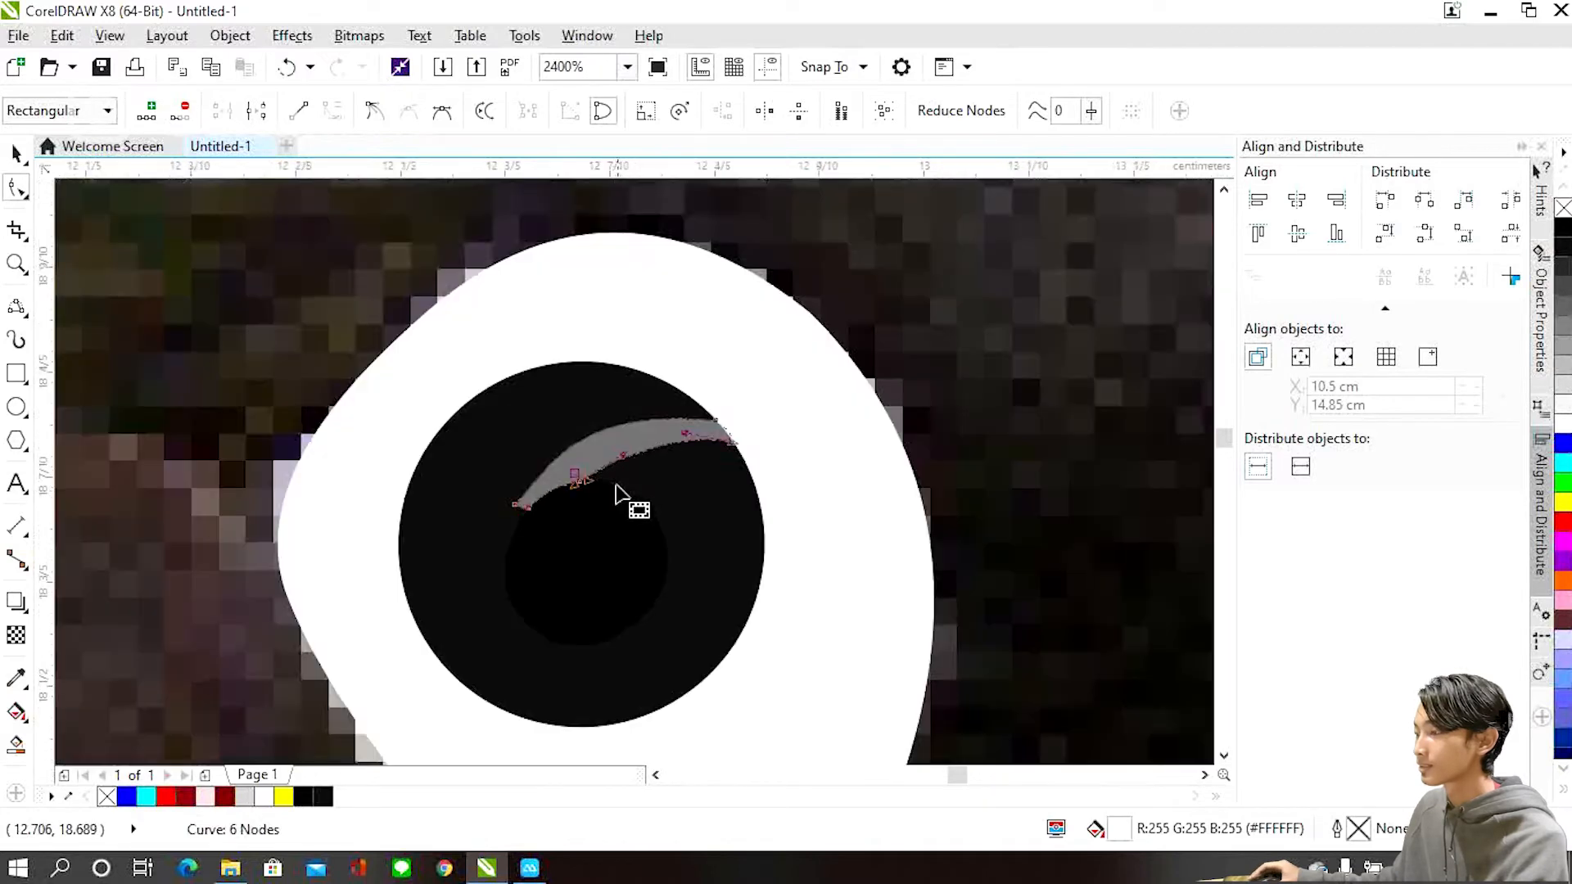
{"action": "left_click", "coordinate": [16, 153]}
{"action": "scroll", "coordinate": [583, 366], "scroll_direction": "down", "scroll_amount": 1}
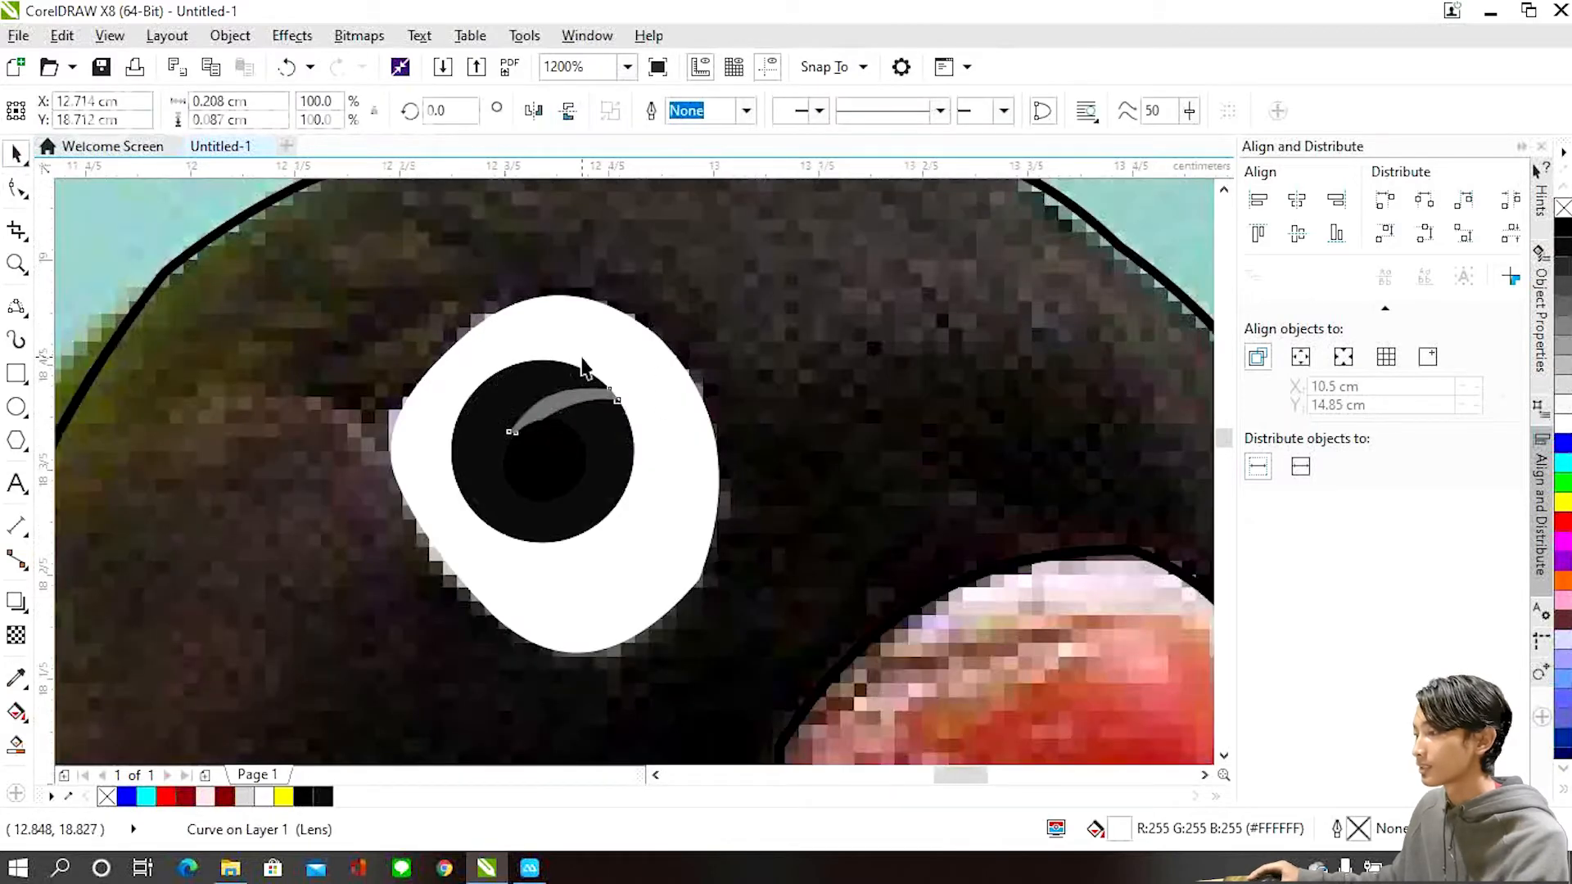
{"action": "scroll", "coordinate": [583, 366], "scroll_direction": "down", "scroll_amount": 2}
{"action": "key", "text": "Escape"}
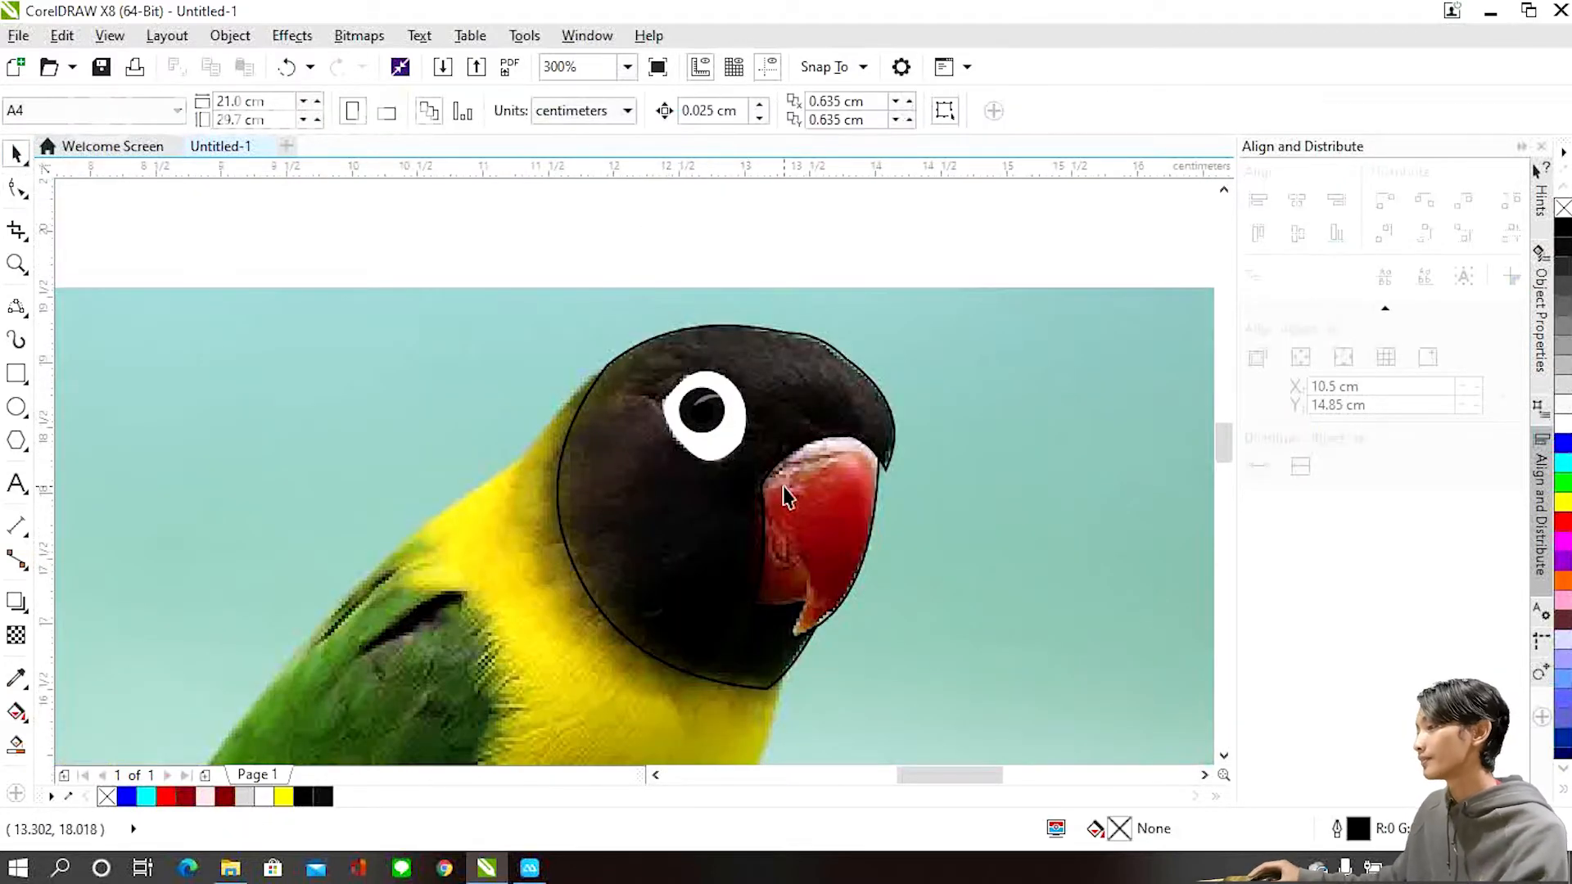
{"action": "scroll", "coordinate": [835, 567], "scroll_direction": "up", "scroll_amount": 1}
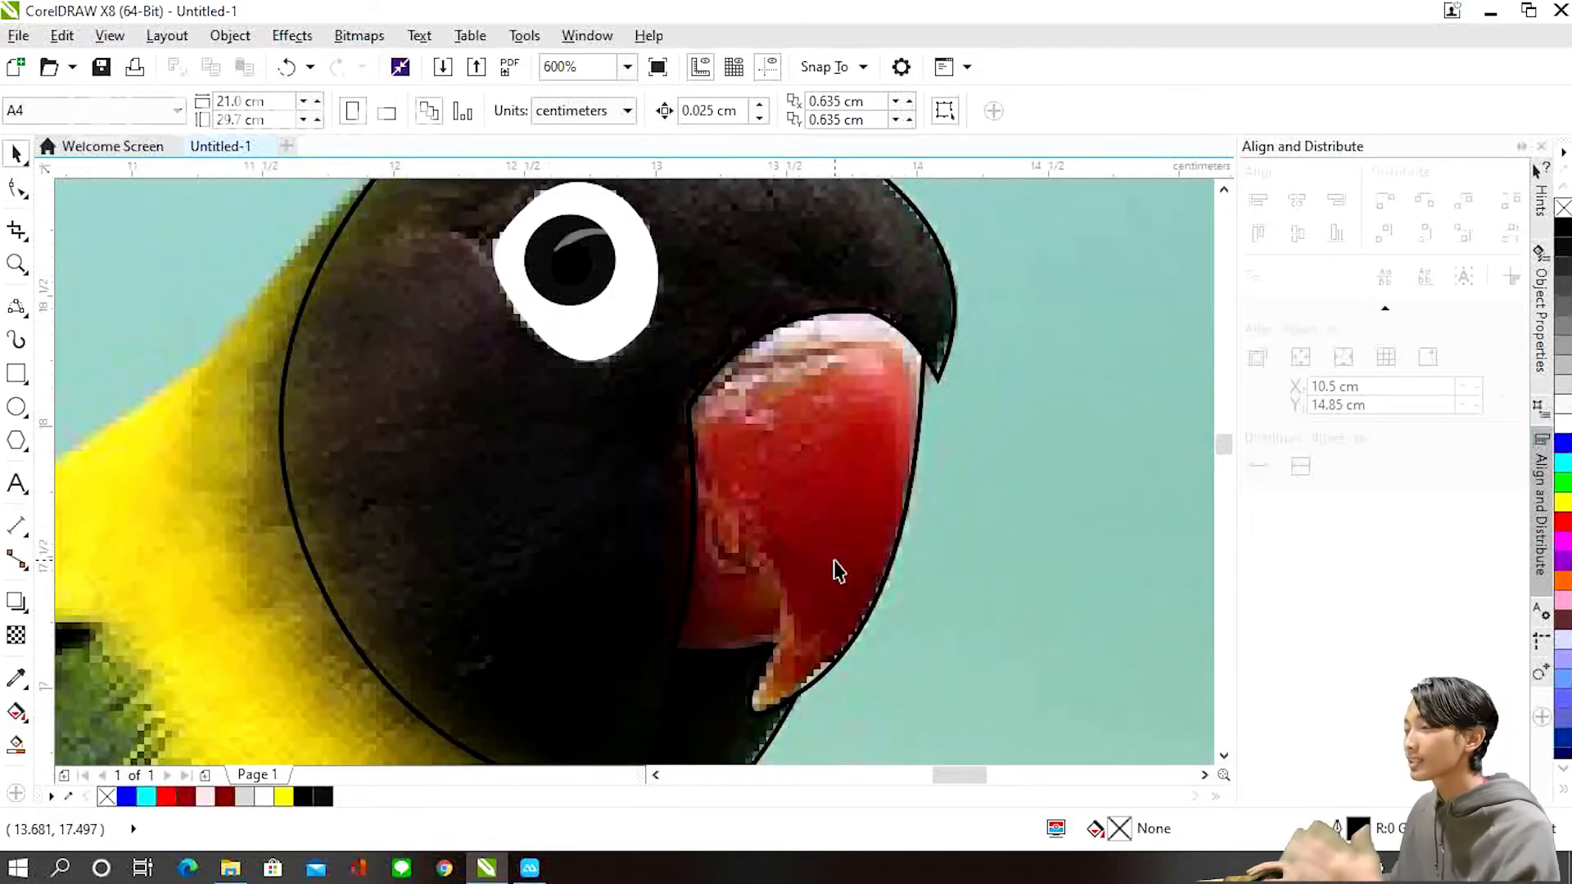
{"action": "scroll", "coordinate": [816, 544], "scroll_direction": "down", "scroll_amount": 1}
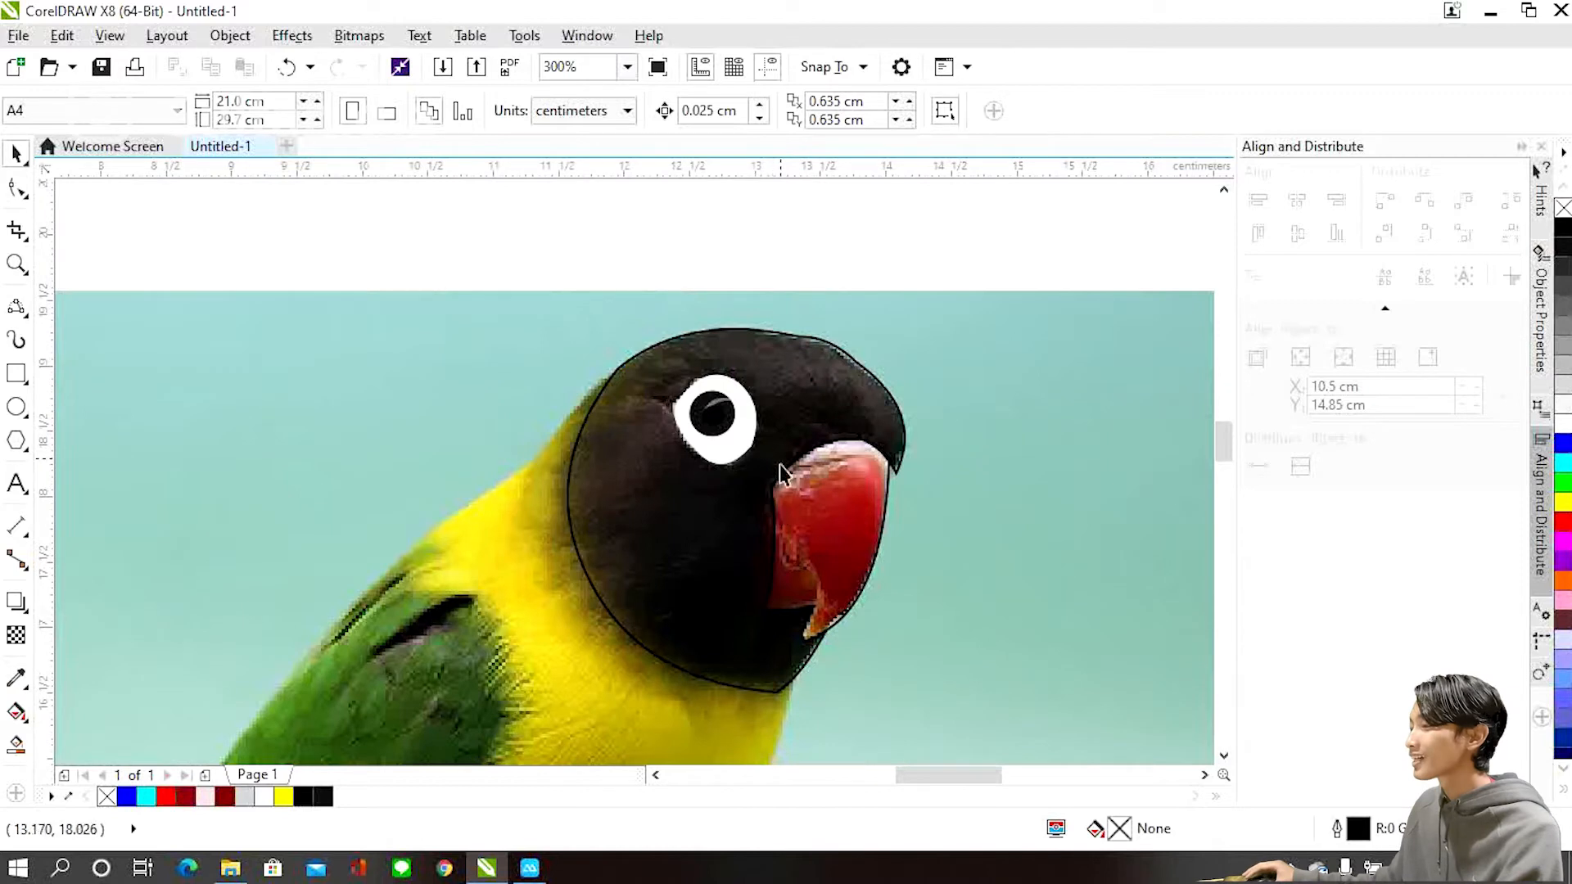
{"action": "scroll", "coordinate": [784, 473], "scroll_direction": "up", "scroll_amount": 1}
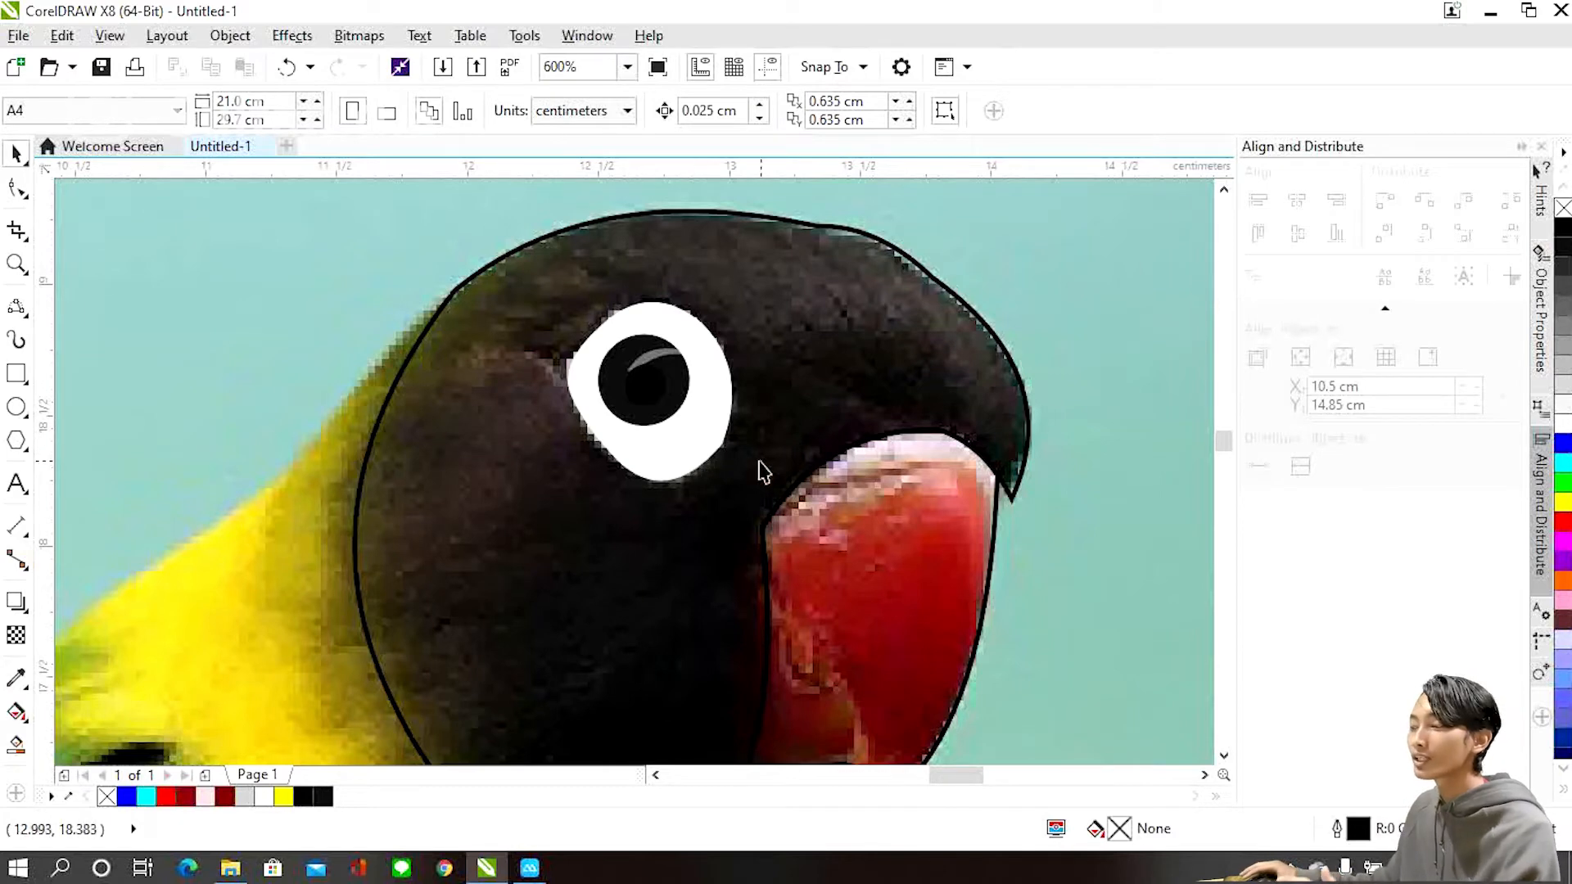
{"action": "left_click", "coordinate": [719, 442]}
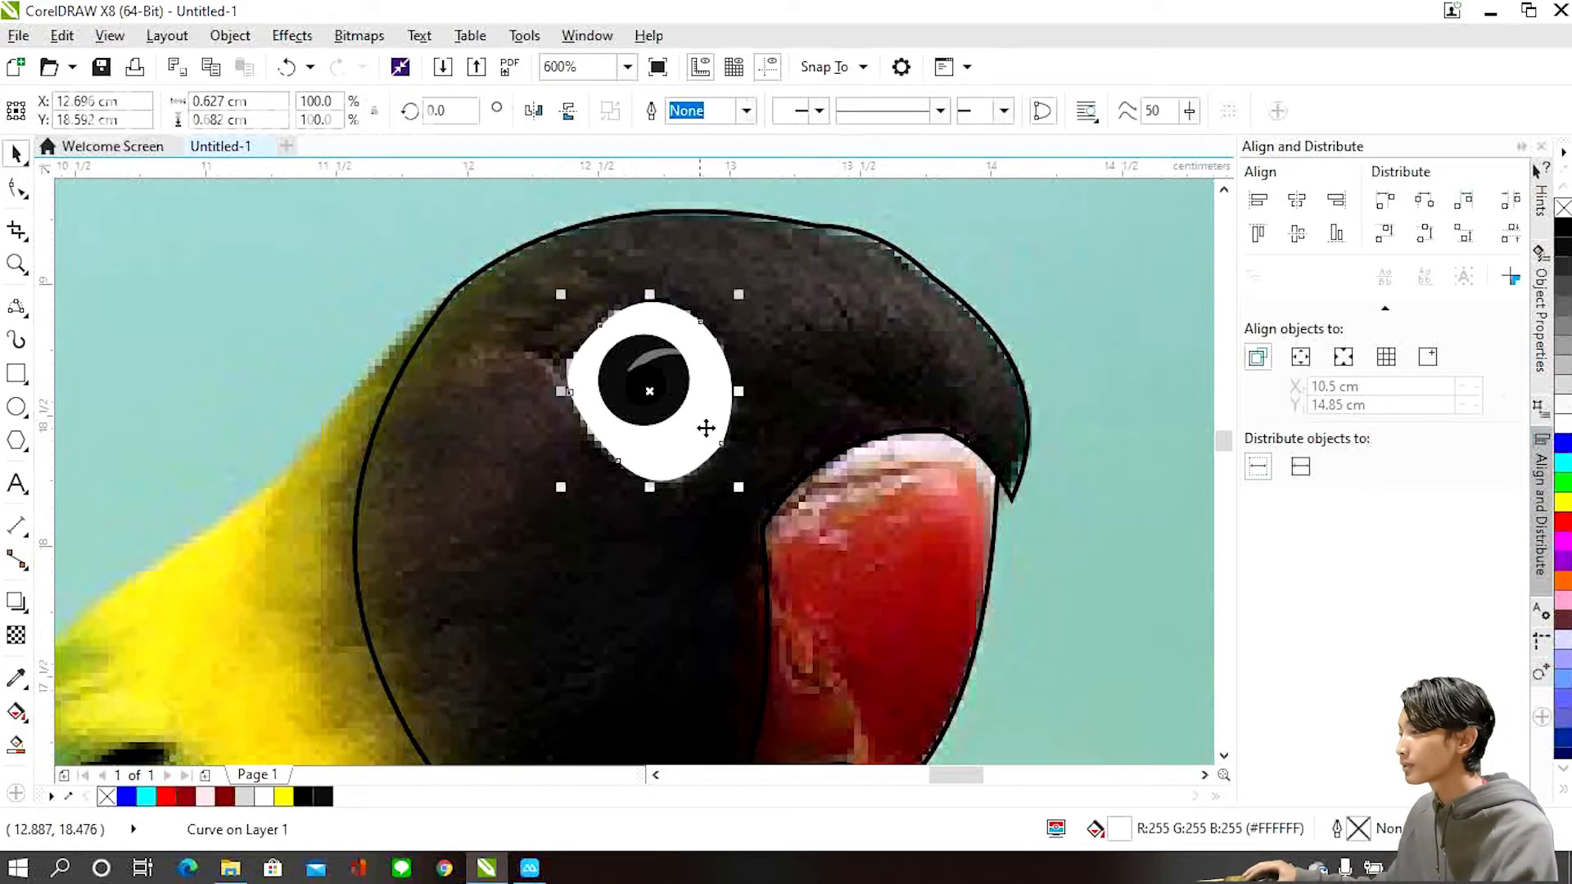
{"action": "scroll", "coordinate": [463, 400], "scroll_direction": "down", "scroll_amount": 1}
{"action": "scroll", "coordinate": [610, 470], "scroll_direction": "up", "scroll_amount": 1}
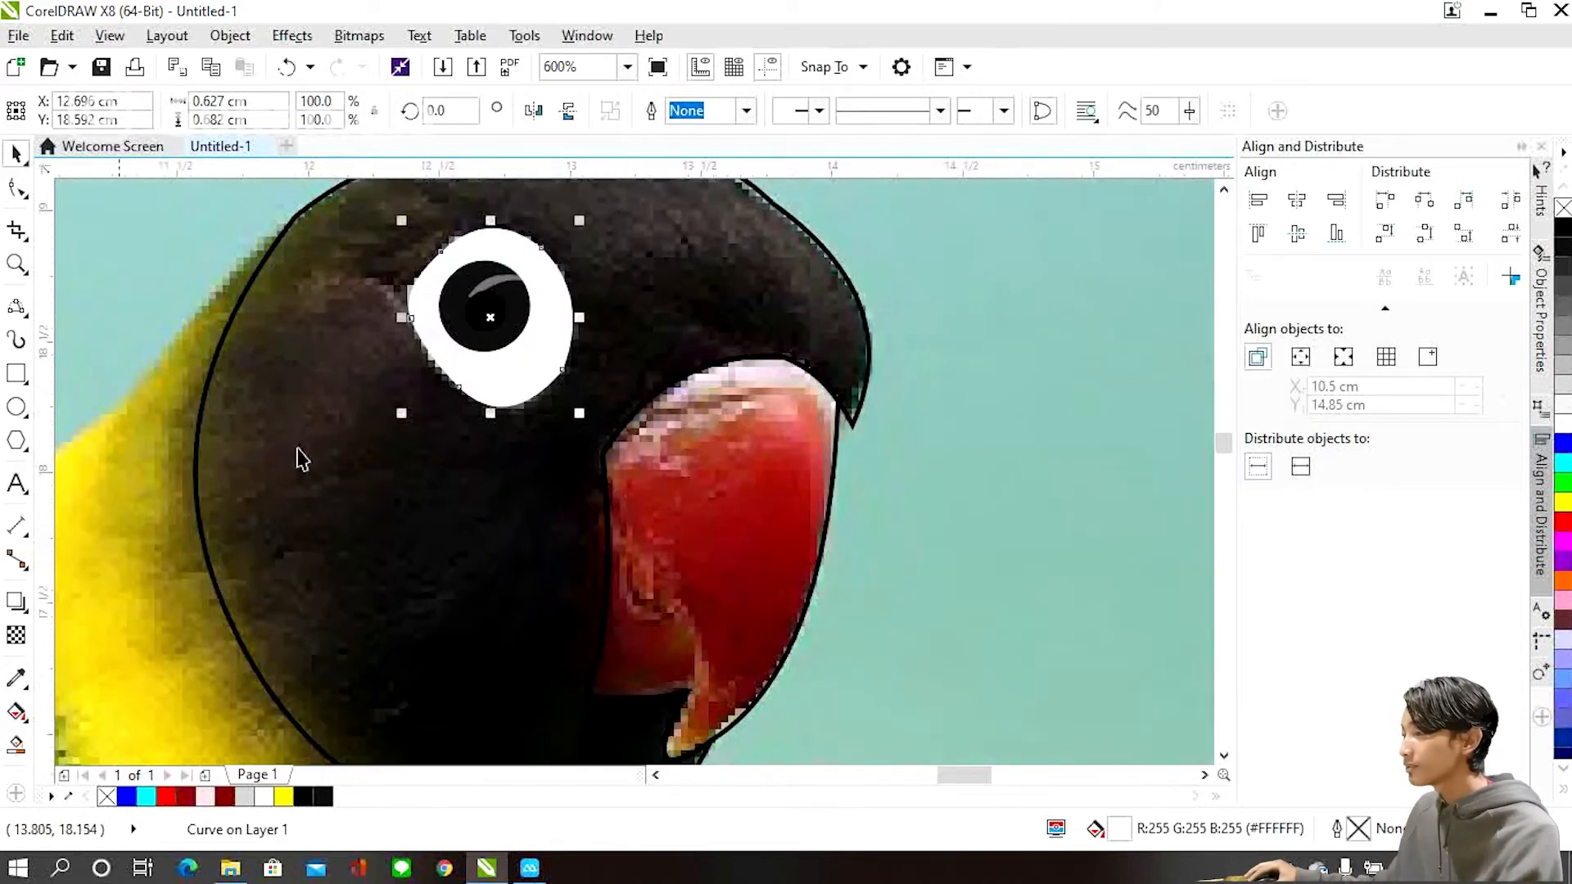
{"action": "left_click", "coordinate": [16, 305]}
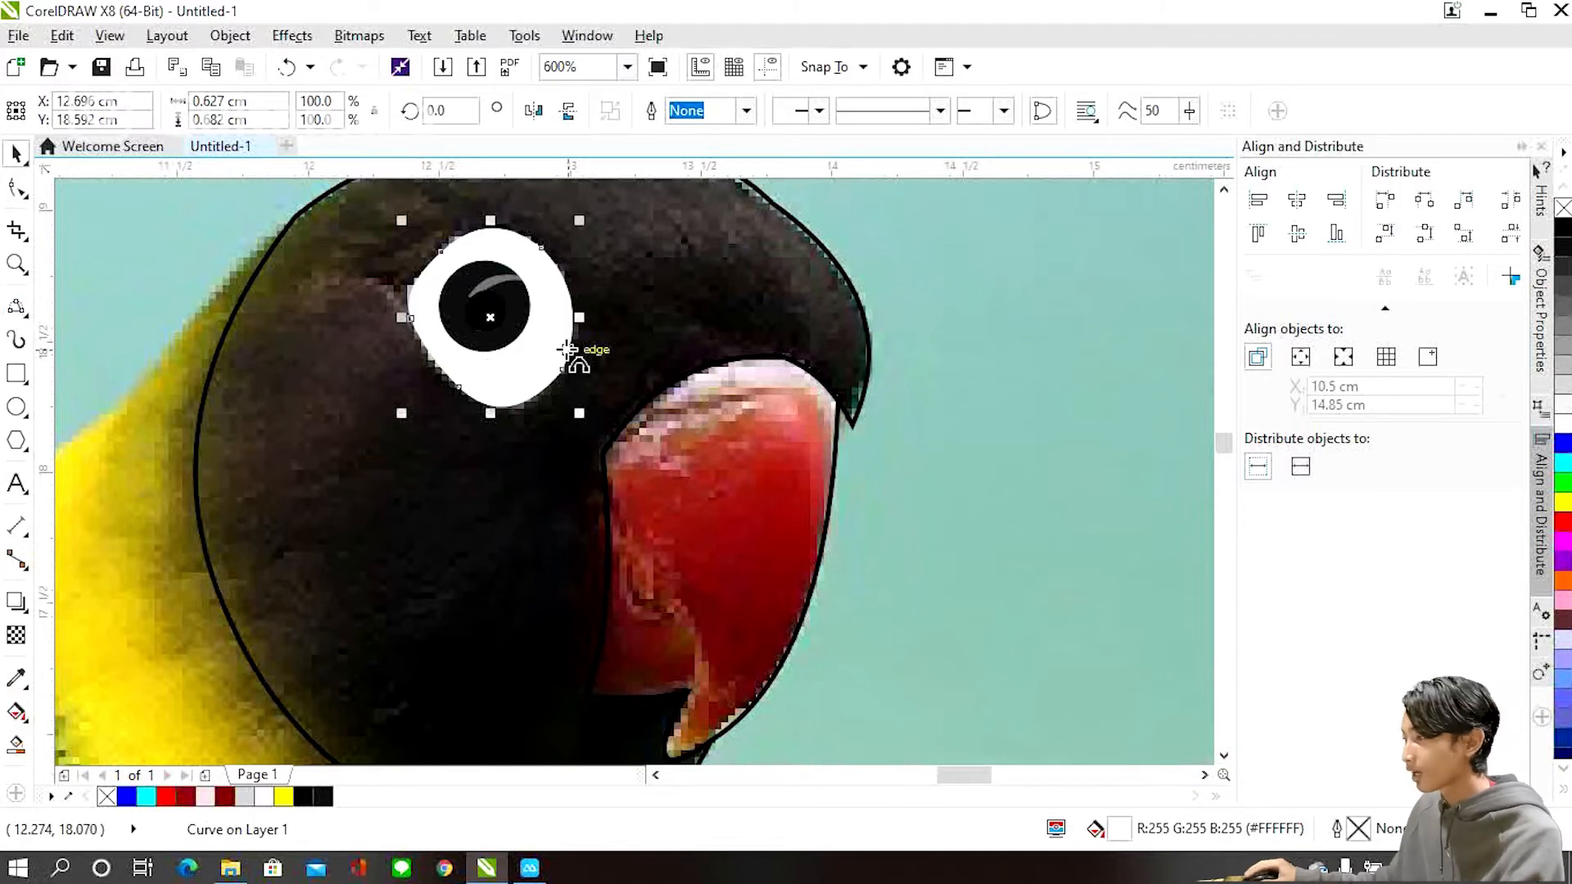
{"action": "left_click", "coordinate": [839, 426]}
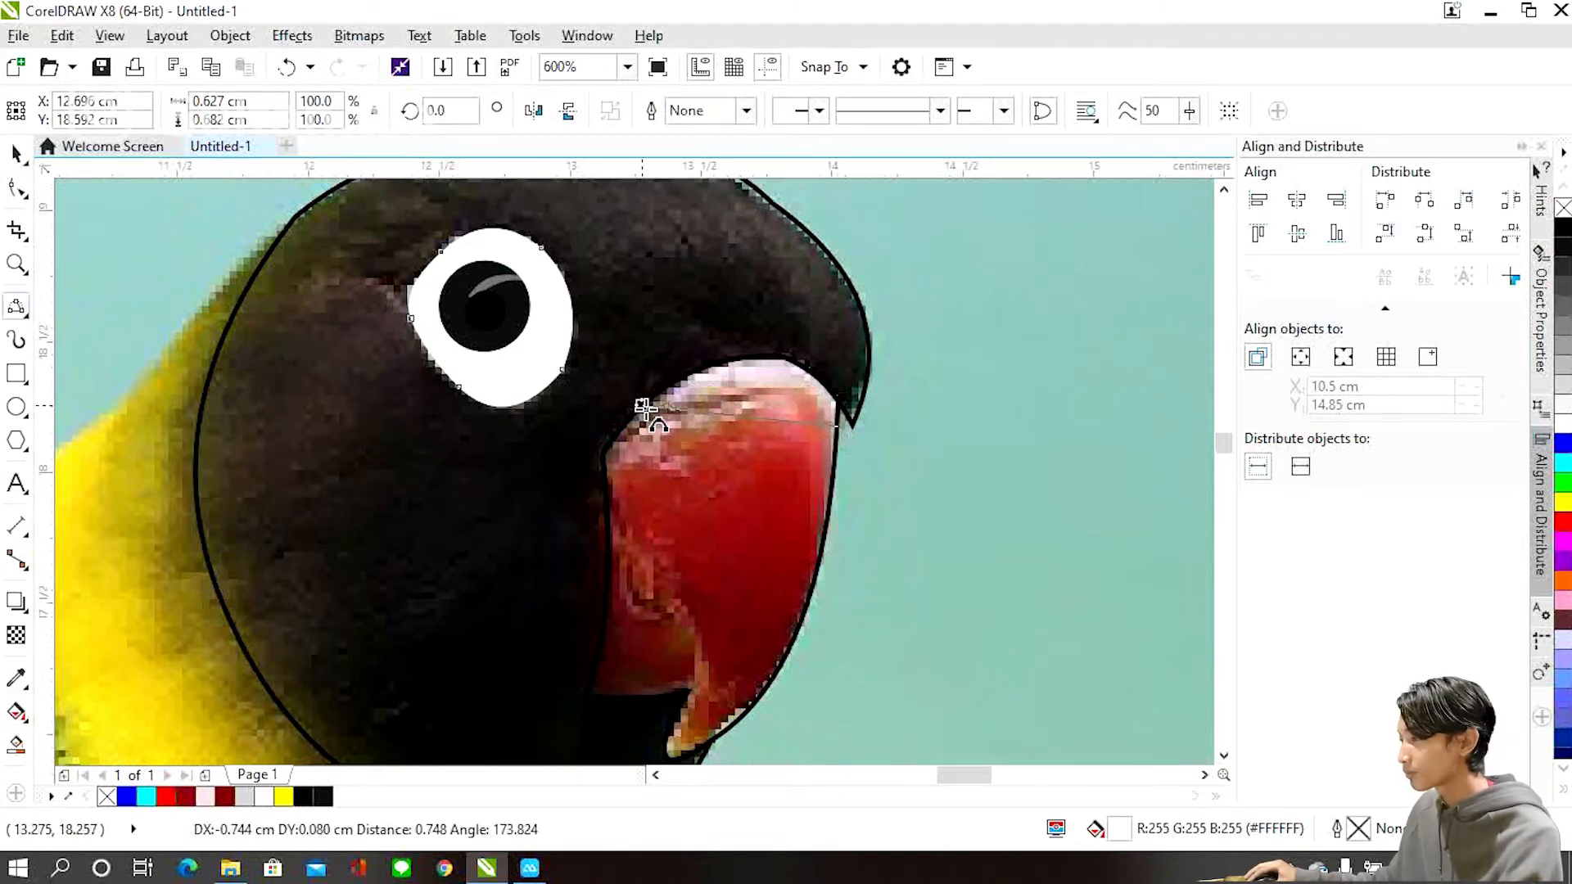
{"action": "left_click", "coordinate": [835, 414]}
{"action": "scroll", "coordinate": [853, 432], "scroll_direction": "up", "scroll_amount": 1}
{"action": "key", "text": "ctrl+z"}
{"action": "scroll", "coordinate": [881, 425], "scroll_direction": "down", "scroll_amount": 1}
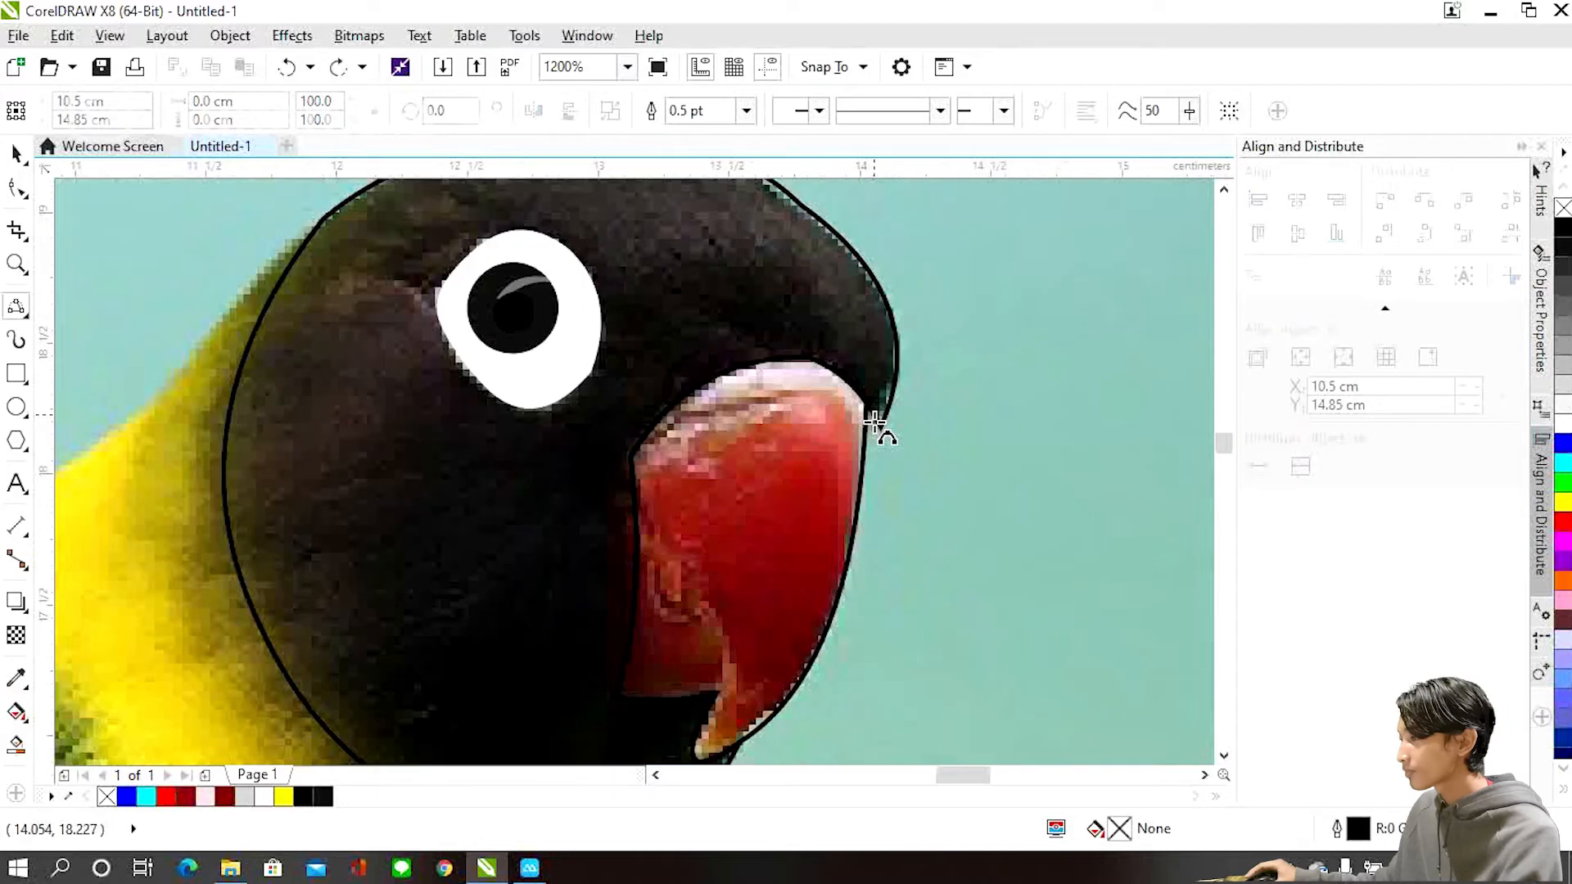
Select all traced head, beak and eye shapes together, set their outline width to Hairline, and clear the selection.
{"action": "scroll", "coordinate": [881, 425], "scroll_direction": "down", "scroll_amount": 1}
{"action": "left_click", "coordinate": [16, 153]}
{"action": "left_click_drag", "start_coordinate": [528, 207], "coordinate": [880, 696]}
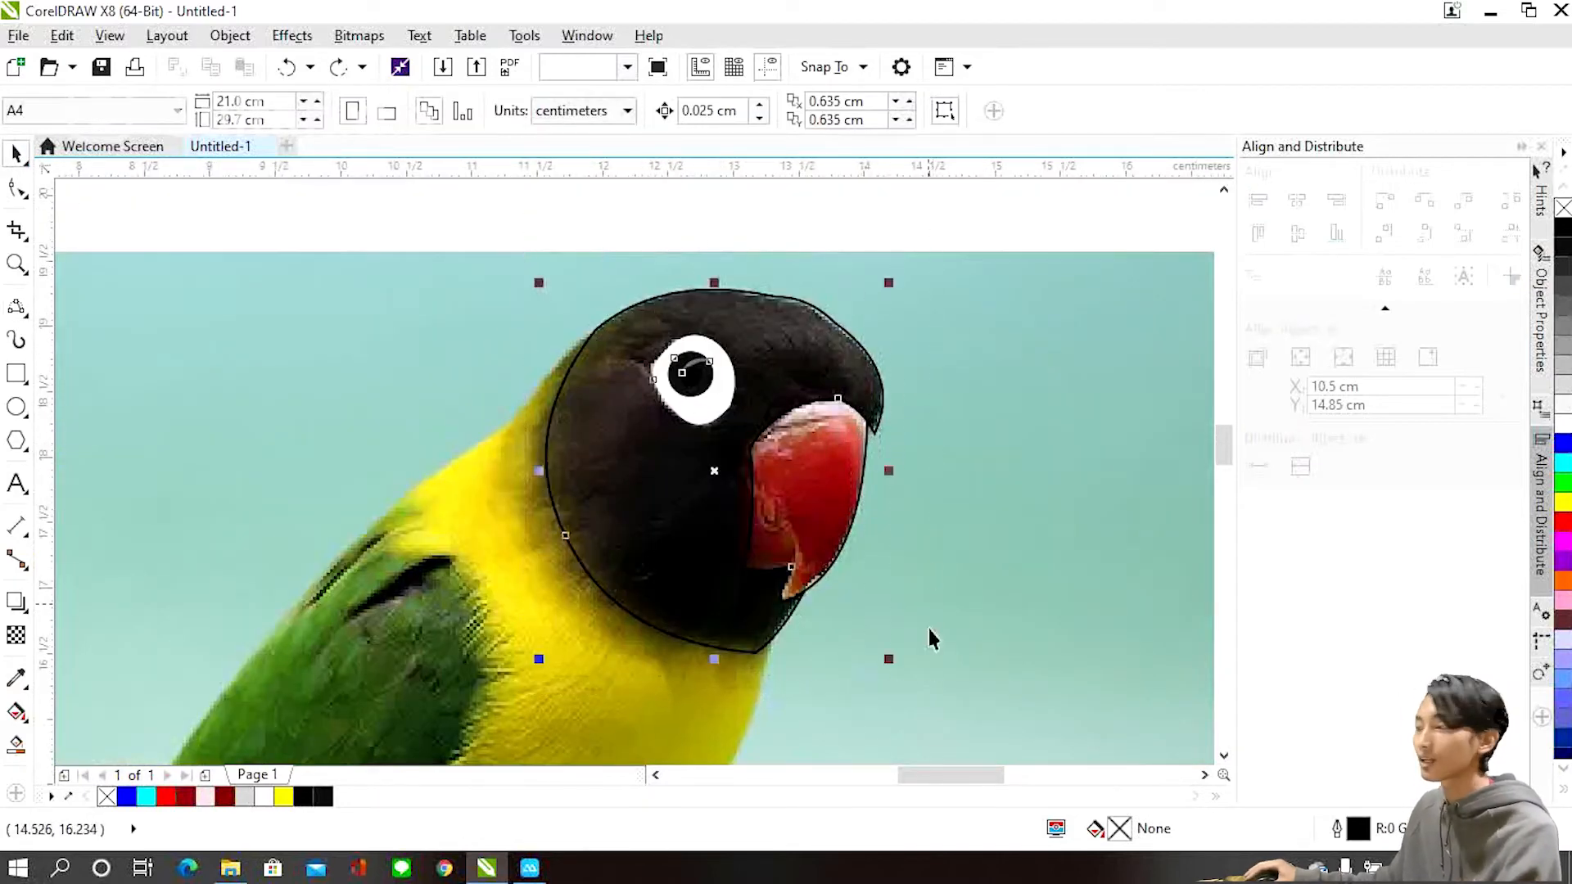
{"action": "left_click", "coordinate": [858, 226]}
{"action": "left_click_drag", "start_coordinate": [562, 204], "coordinate": [975, 667]}
{"action": "left_click", "coordinate": [992, 113]}
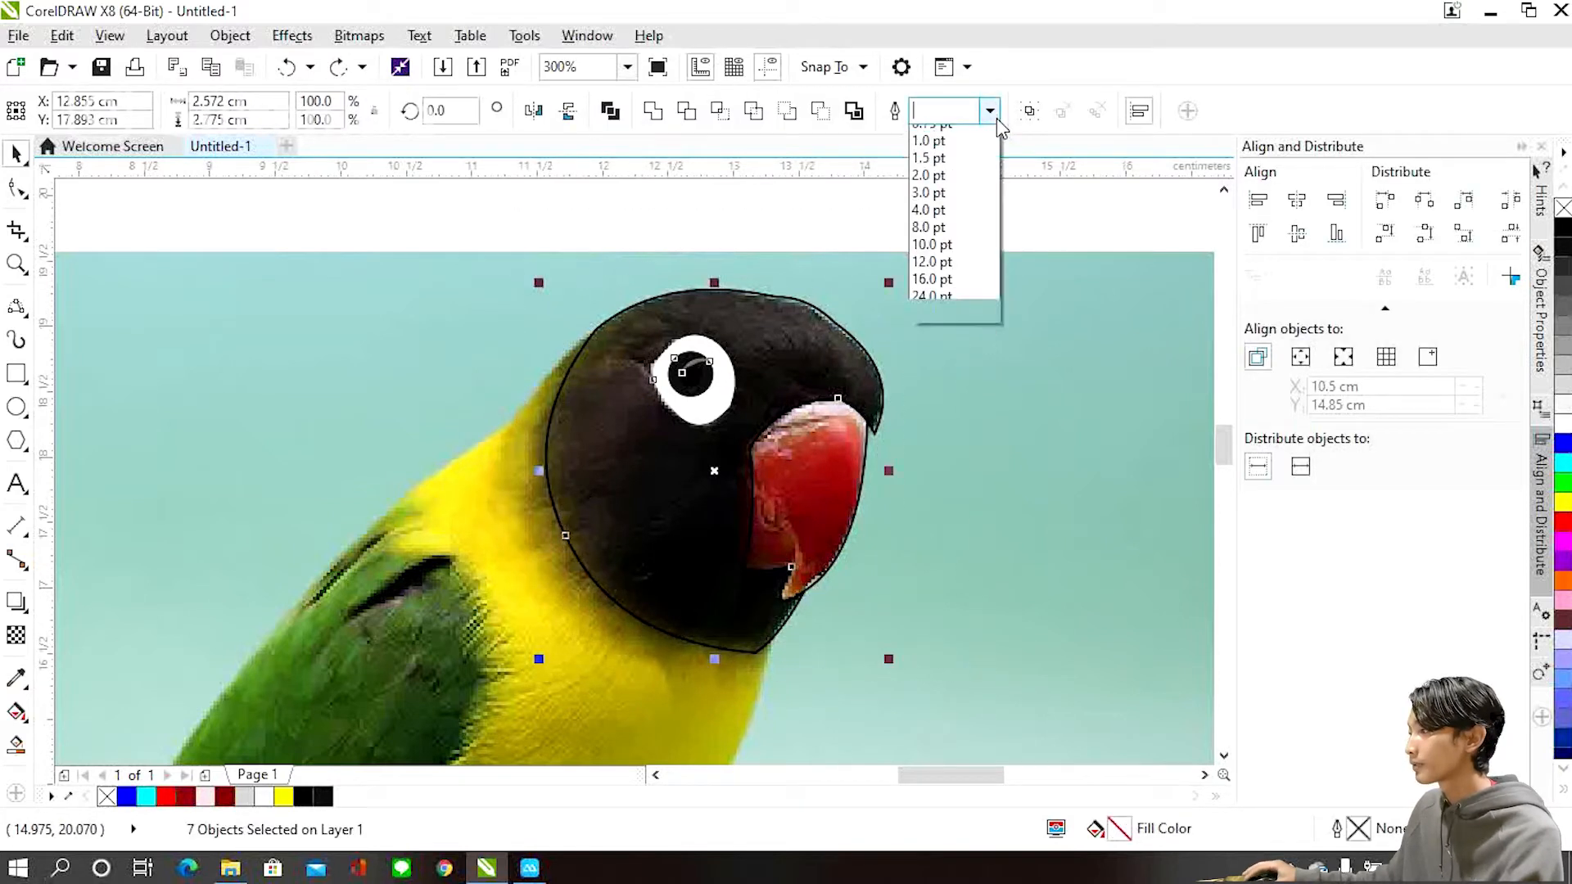
{"action": "left_click", "coordinate": [962, 152]}
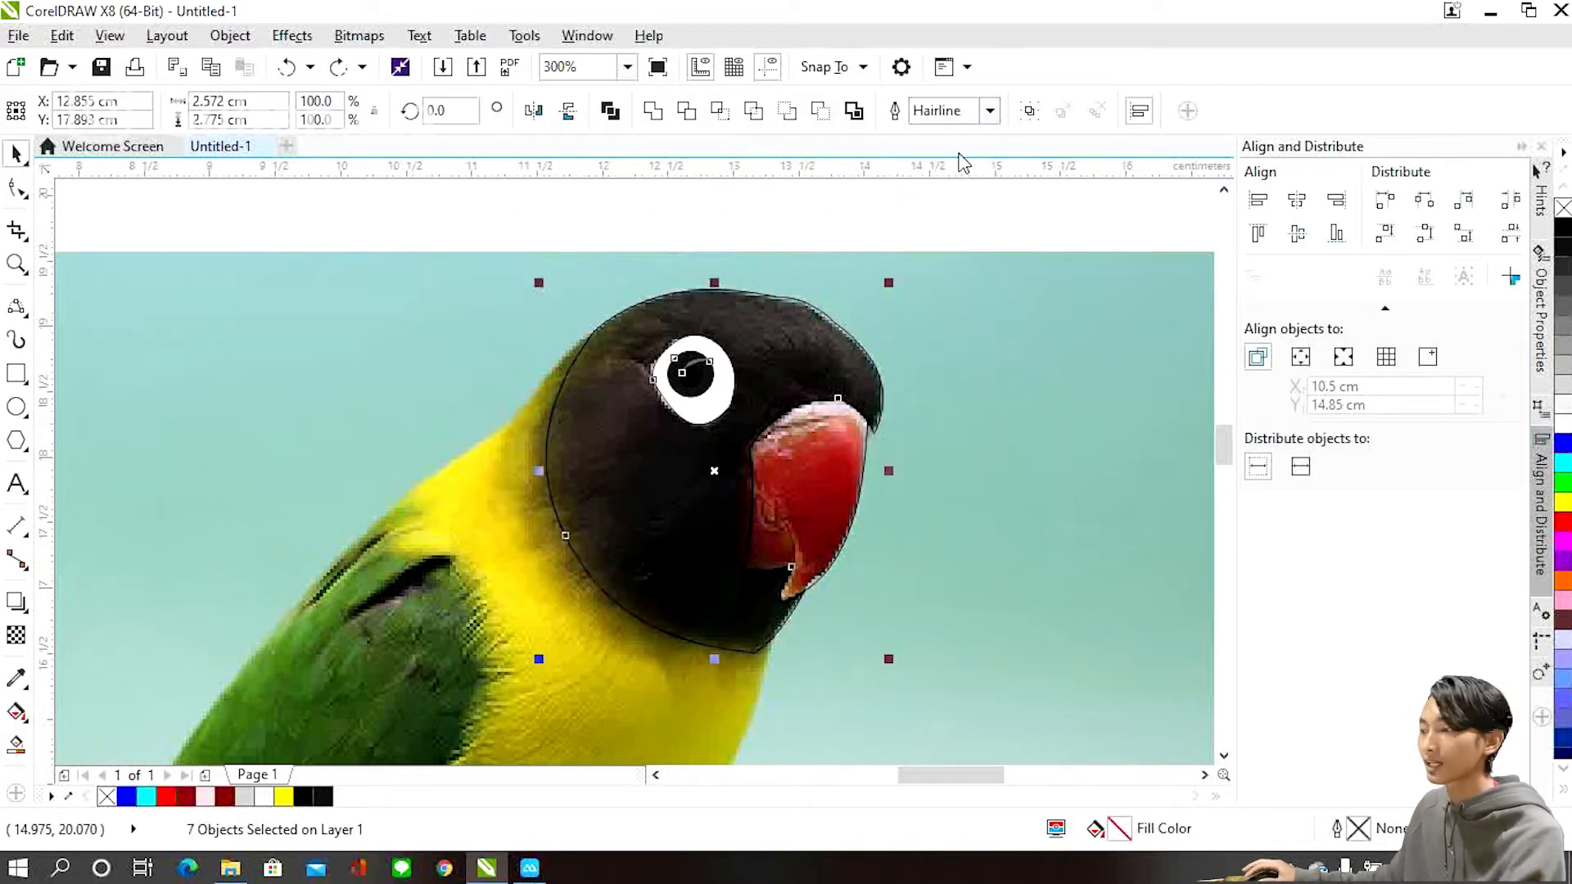
{"action": "left_click", "coordinate": [858, 223]}
Draw a two-segment 3-Point Curve about 0.72 cm wide under the pale band, from the beak's front edge to the head outline.
{"action": "scroll", "coordinate": [791, 438], "scroll_direction": "up", "scroll_amount": 4}
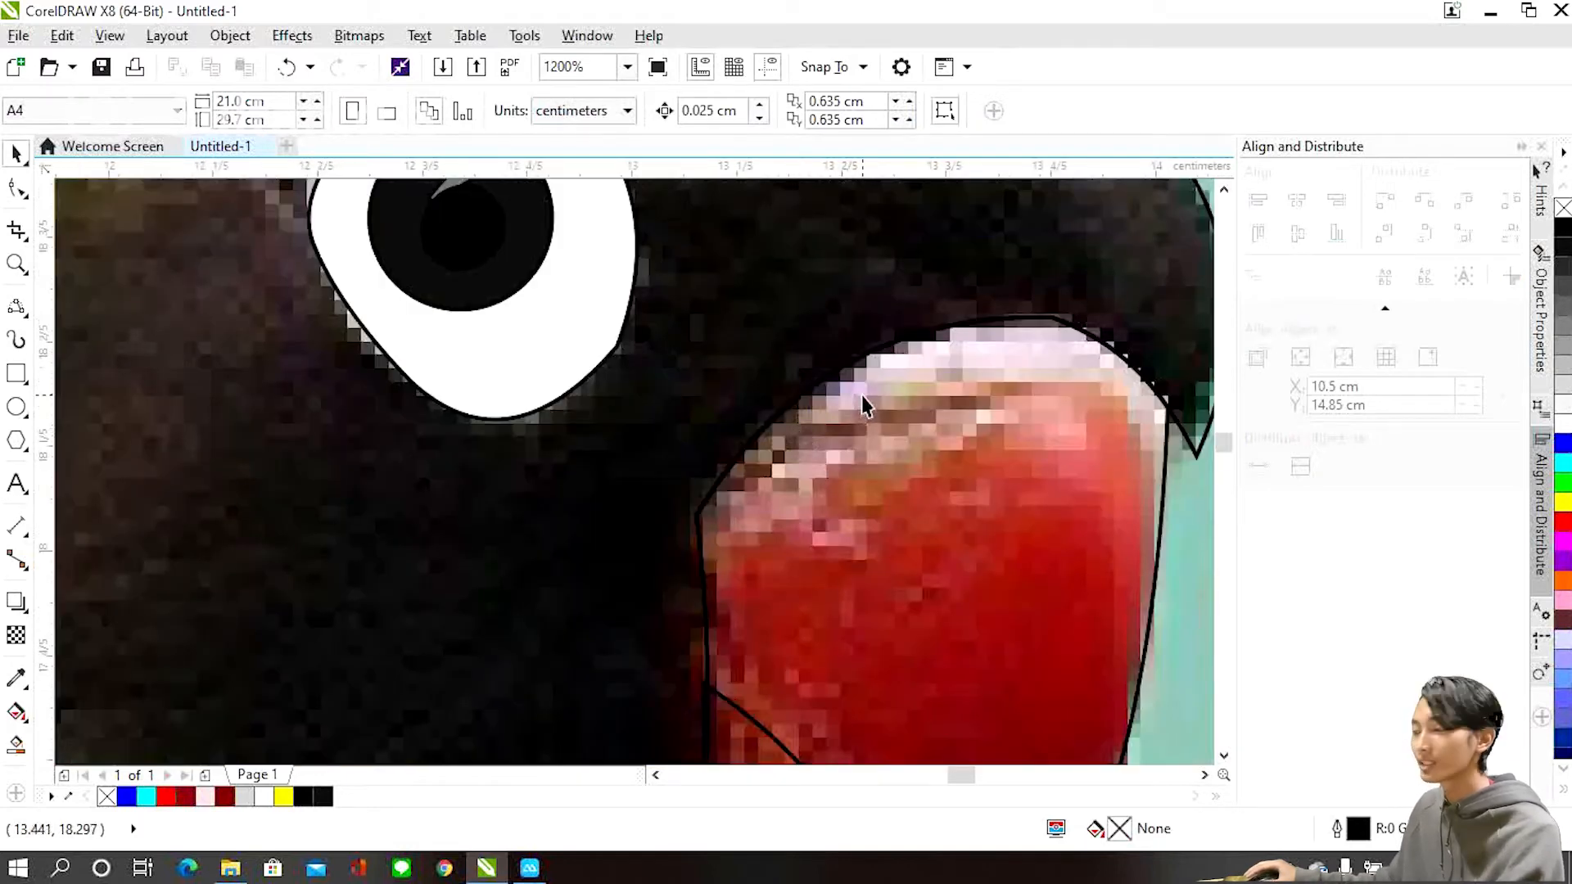
{"action": "left_click", "coordinate": [17, 306]}
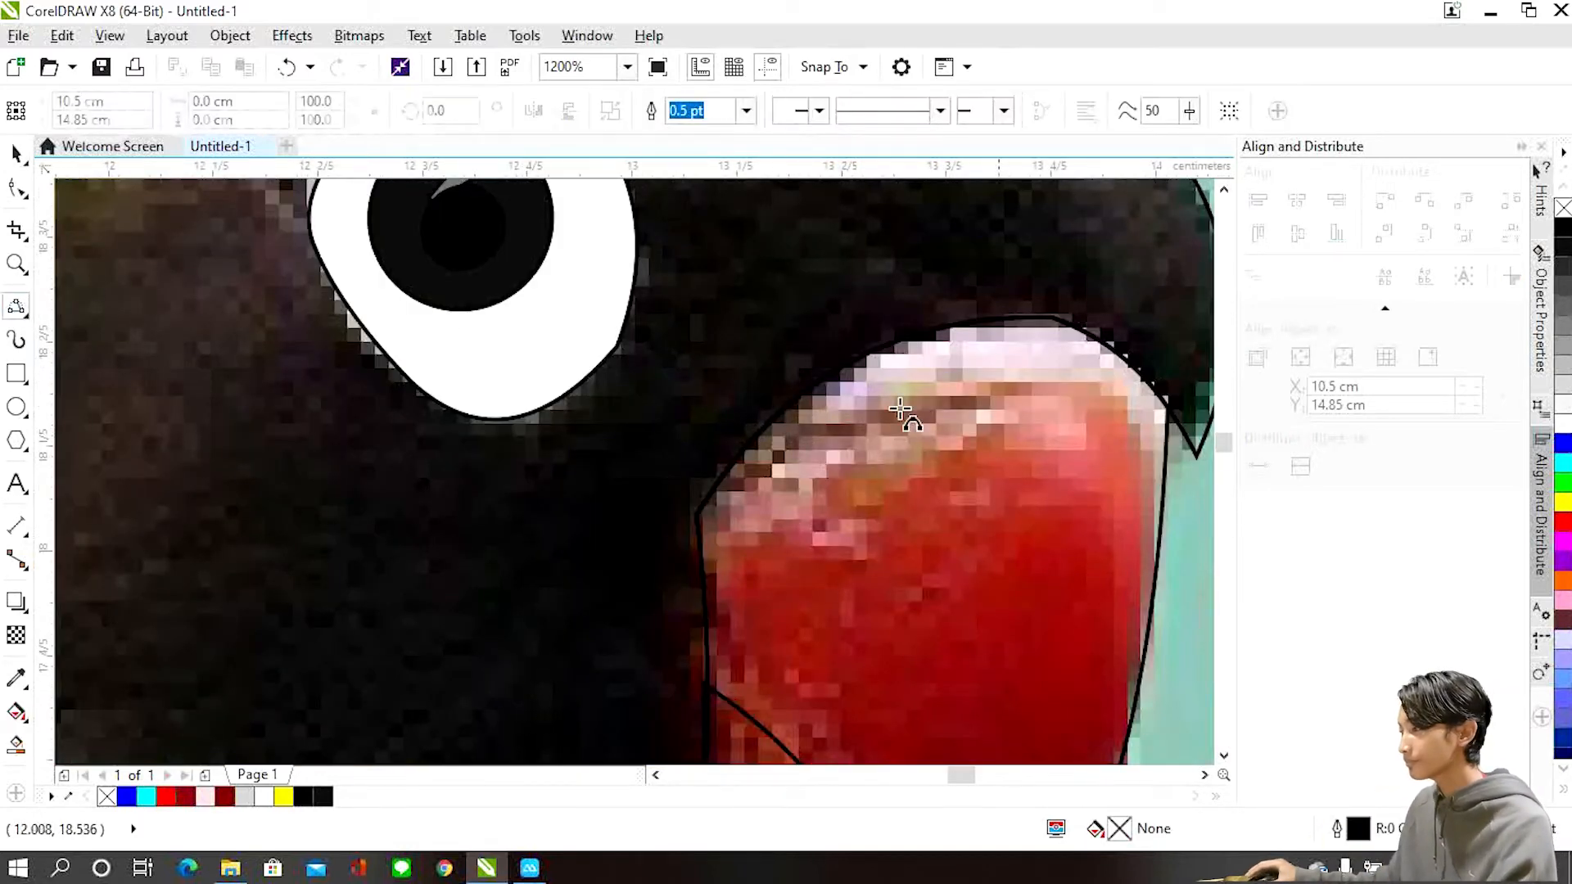
{"action": "scroll", "coordinate": [851, 454], "scroll_direction": "down", "scroll_amount": 2}
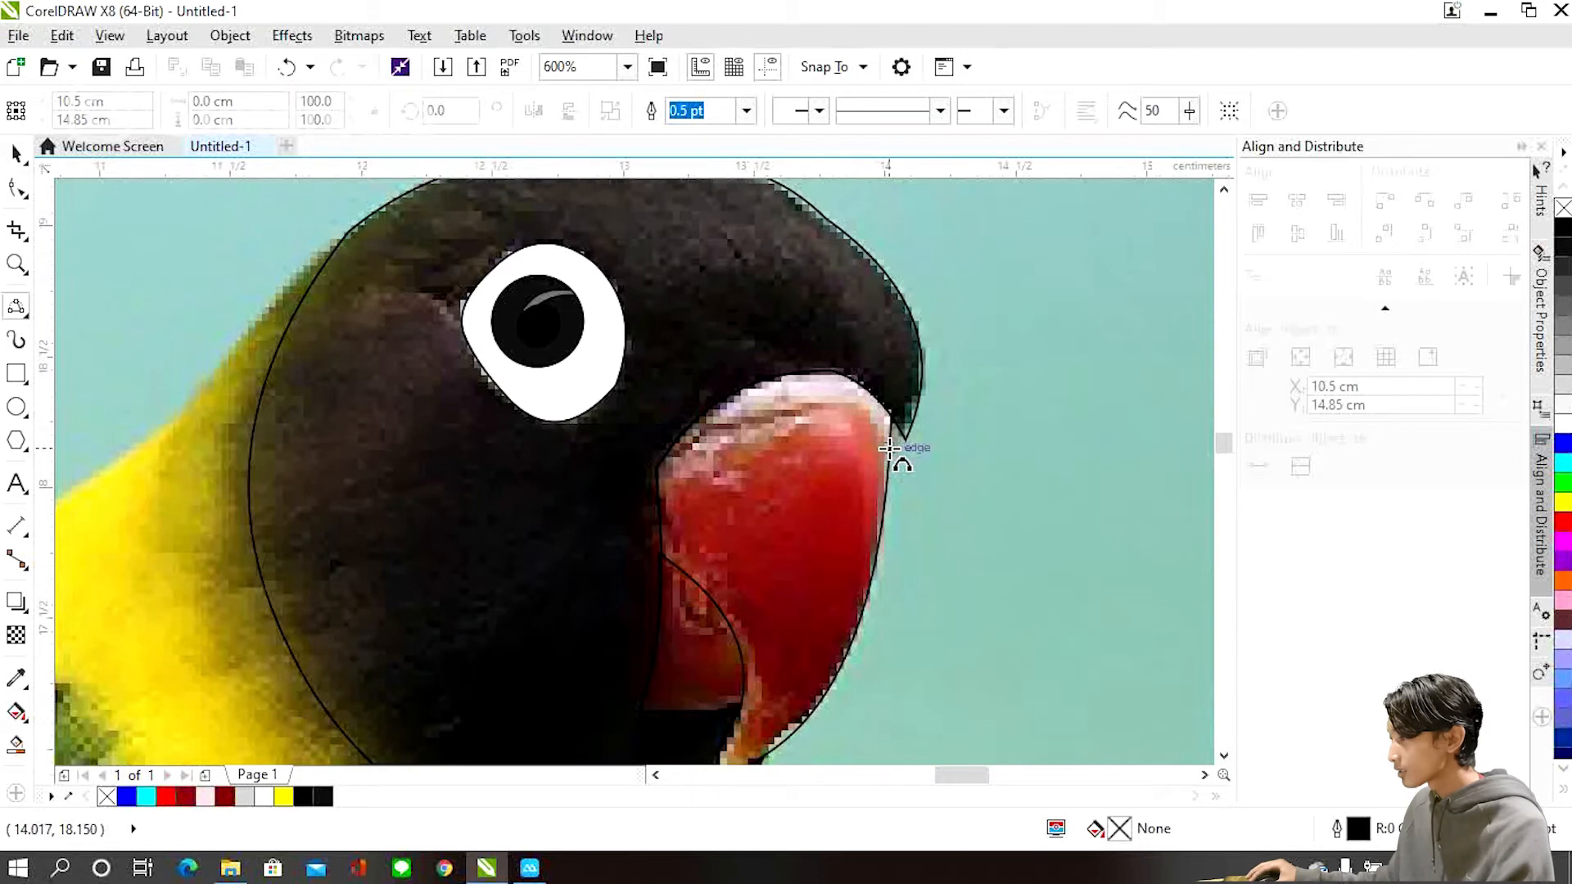
{"action": "scroll", "coordinate": [901, 454], "scroll_direction": "up", "scroll_amount": 2}
{"action": "scroll", "coordinate": [905, 450], "scroll_direction": "down", "scroll_amount": 2}
{"action": "scroll", "coordinate": [896, 492], "scroll_direction": "up", "scroll_amount": 2}
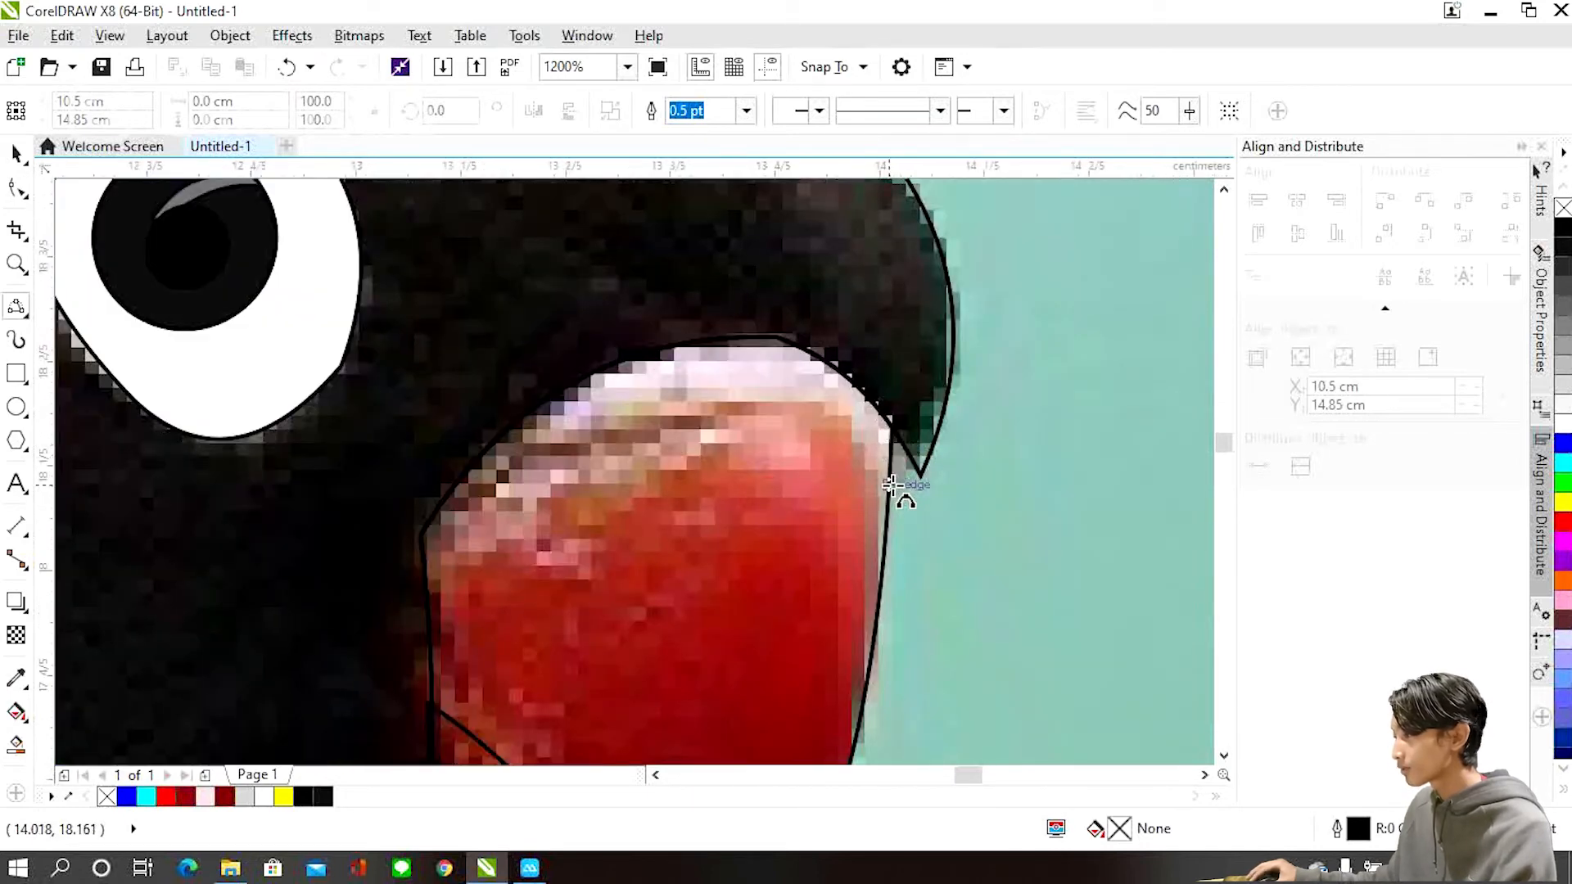
{"action": "left_click_drag", "start_coordinate": [893, 484], "coordinate": [779, 428]}
{"action": "left_click", "coordinate": [699, 409]}
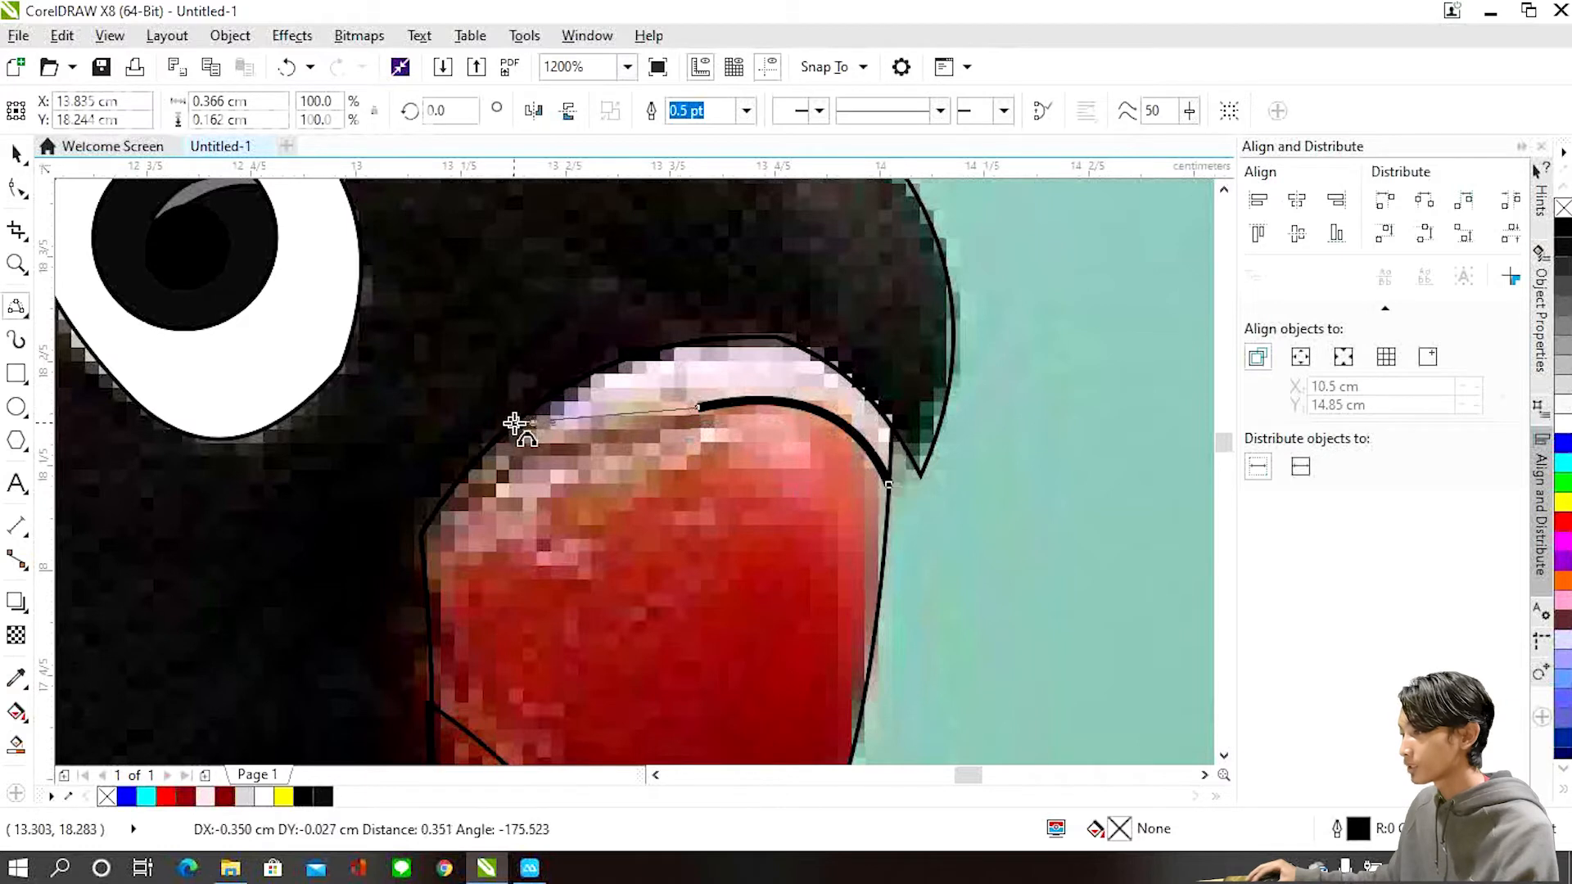
{"action": "left_click_drag", "start_coordinate": [509, 424], "coordinate": [550, 476]}
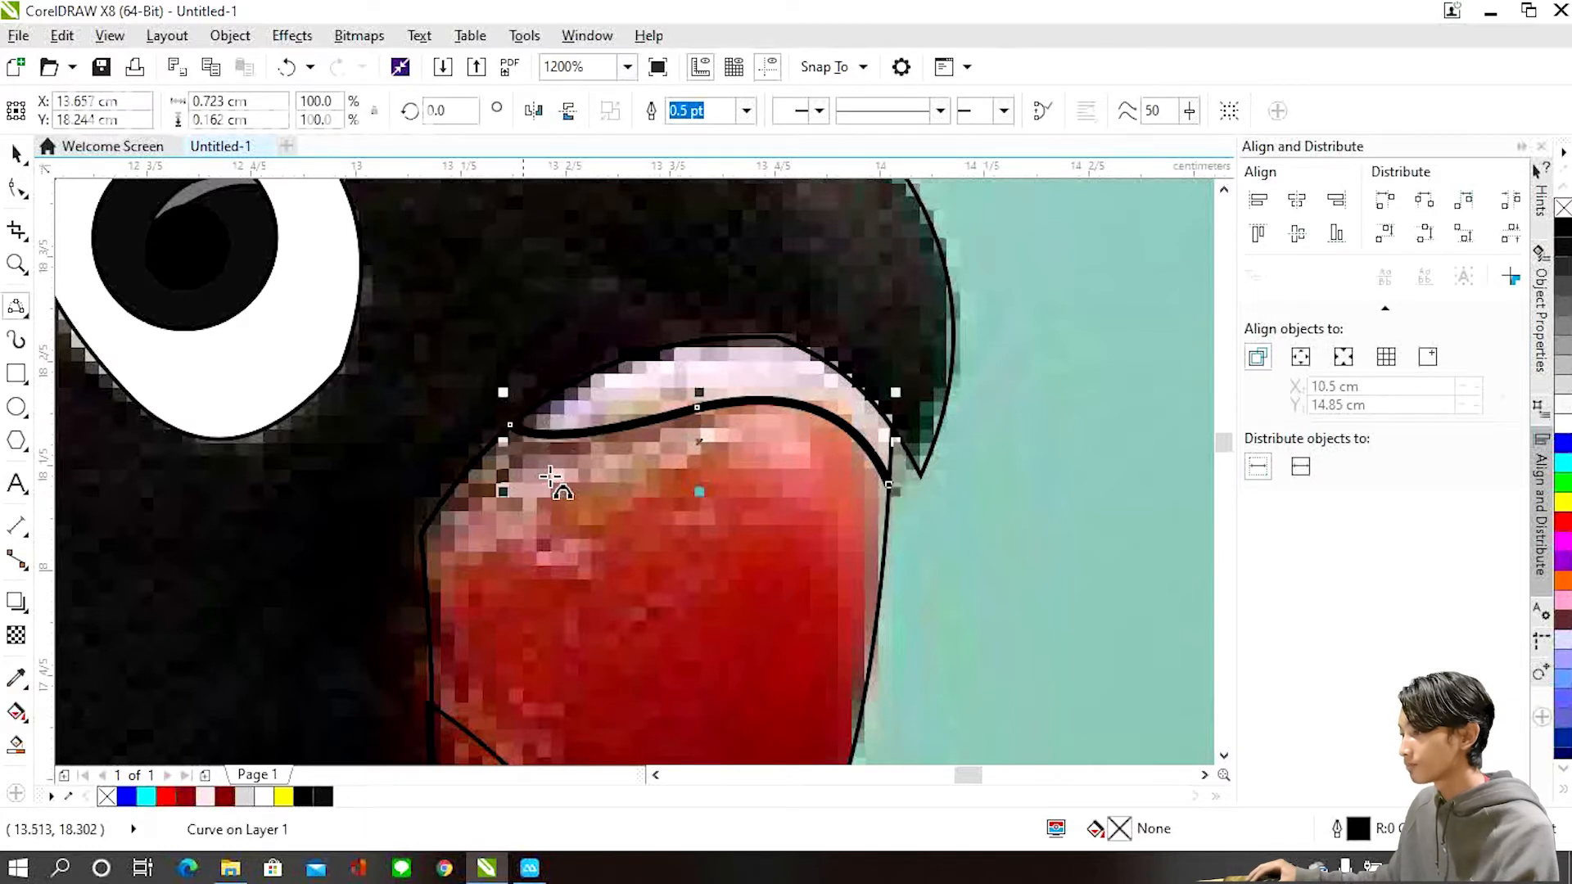
Draw a forked 3-Point Curve about 0.61 cm wide around the pink beak marking, starting and ending on the beak's rear edge.
{"action": "left_click", "coordinate": [427, 521]}
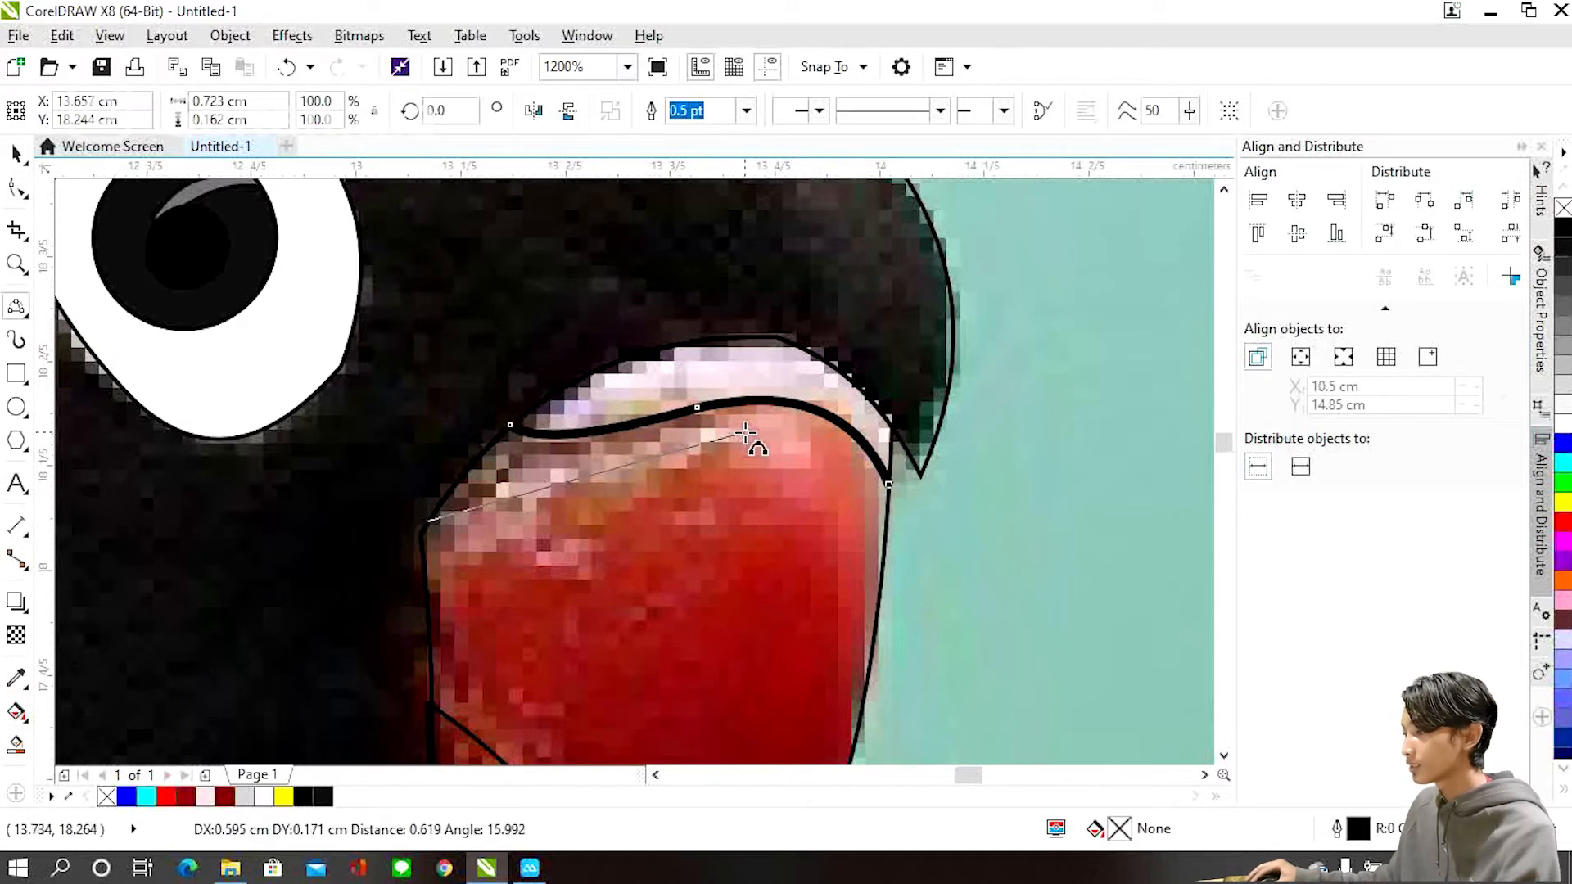
{"action": "mouse_move", "coordinate": [741, 433]}
{"action": "left_mouse_down"}
{"action": "mouse_move", "coordinate": [720, 439]}
{"action": "mouse_move", "coordinate": [741, 434]}
{"action": "left_mouse_up"}
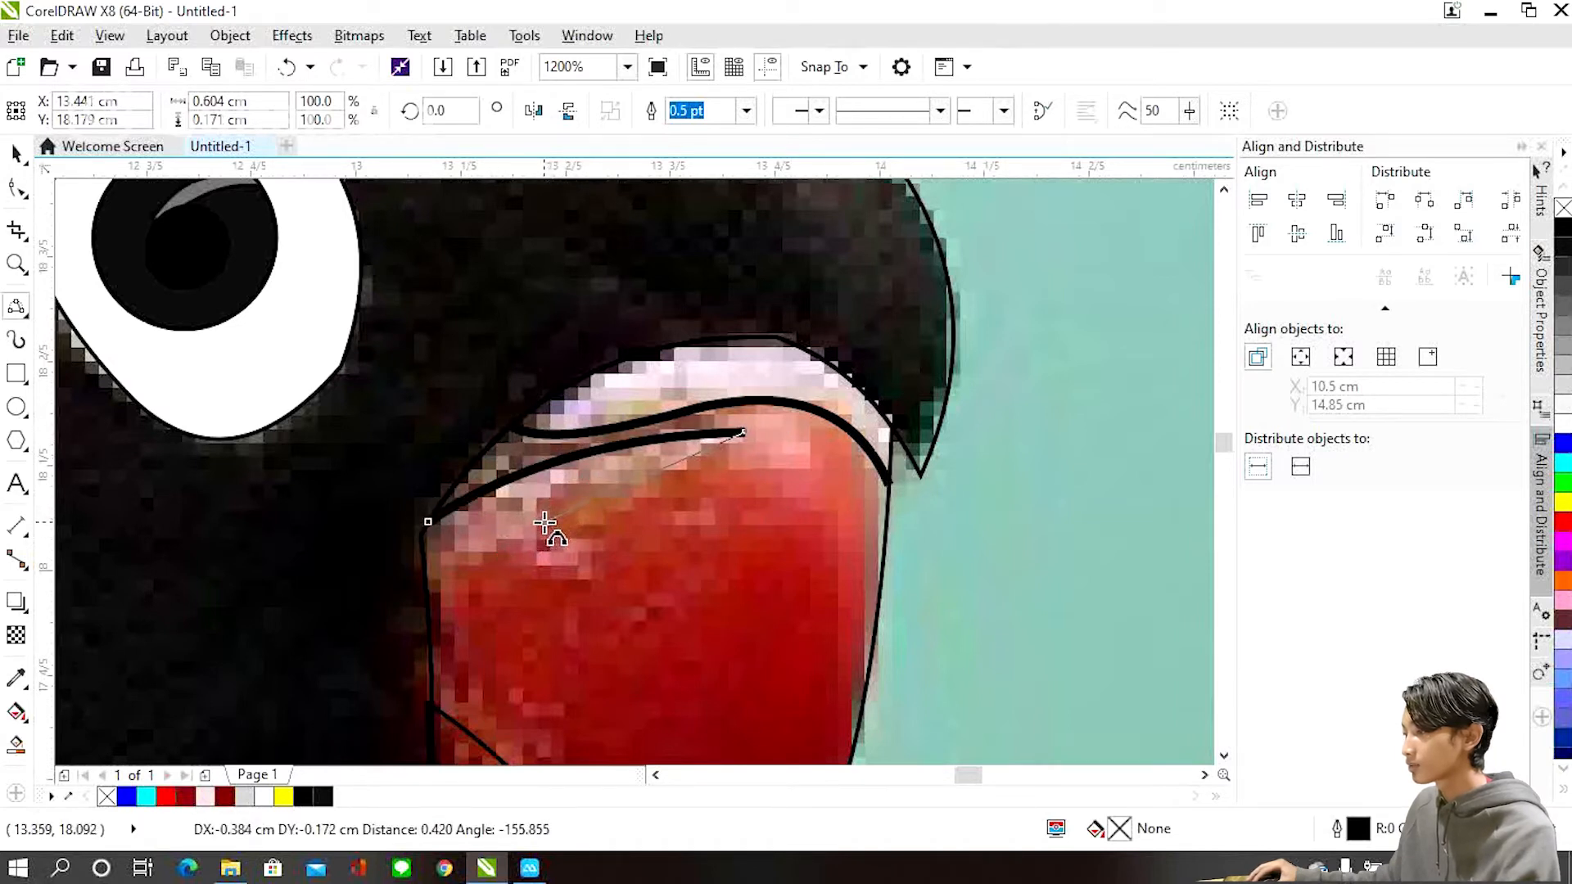
{"action": "left_click", "coordinate": [542, 521]}
{"action": "left_click", "coordinate": [543, 522]}
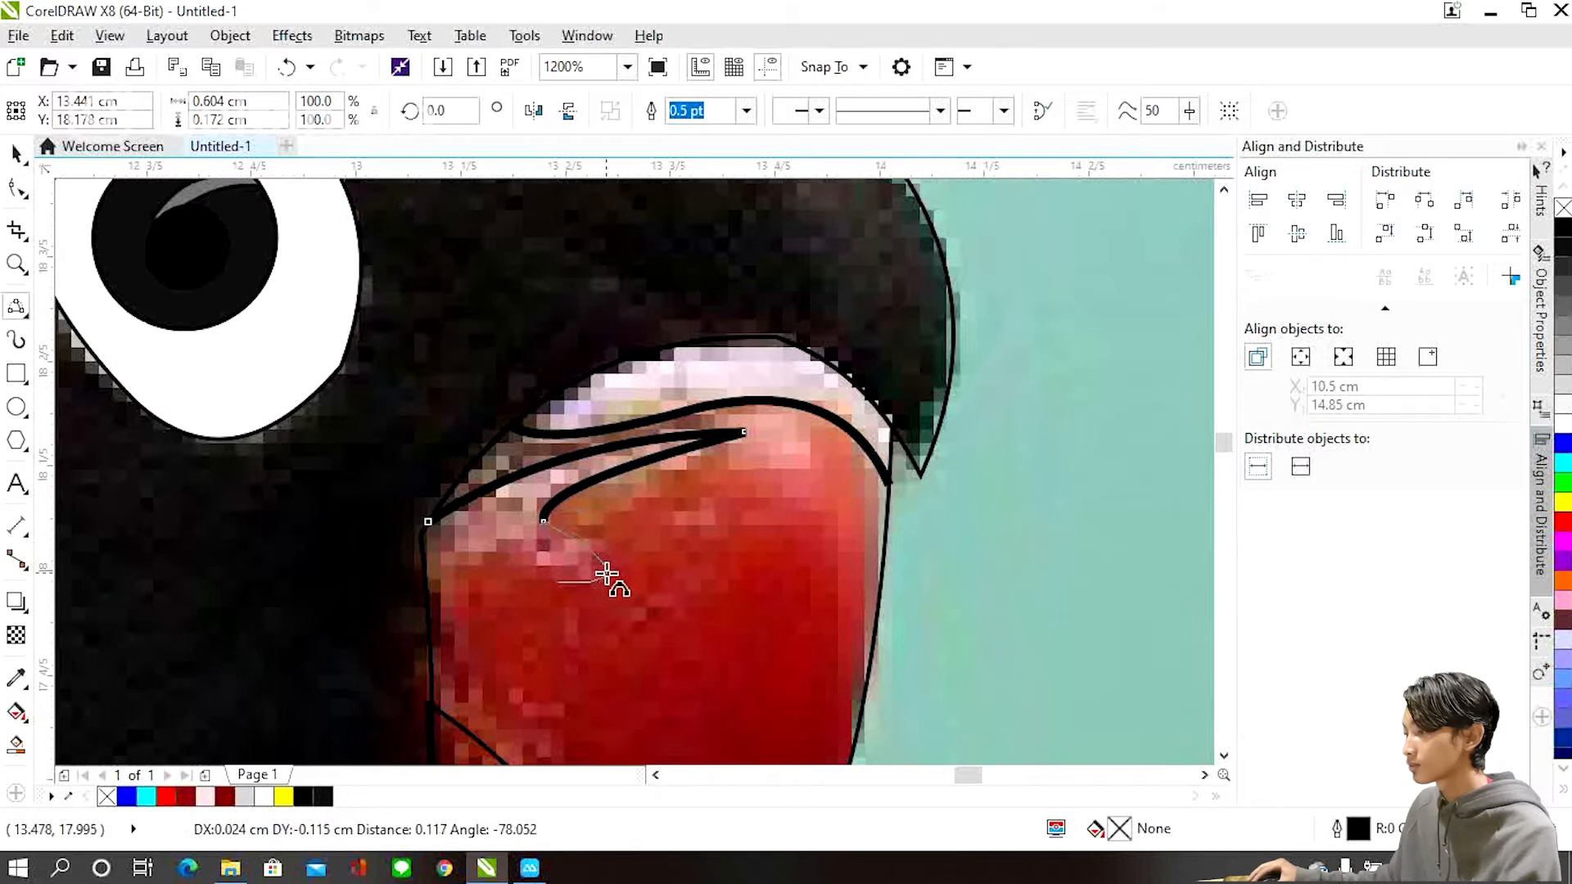
{"action": "left_click_drag", "start_coordinate": [608, 571], "coordinate": [580, 573]}
{"action": "left_click", "coordinate": [559, 581]}
{"action": "mouse_move", "coordinate": [427, 562]}
{"action": "left_mouse_down"}
{"action": "mouse_move", "coordinate": [492, 562]}
{"action": "mouse_move", "coordinate": [443, 563]}
{"action": "left_mouse_up"}
{"action": "left_click", "coordinate": [426, 562]}
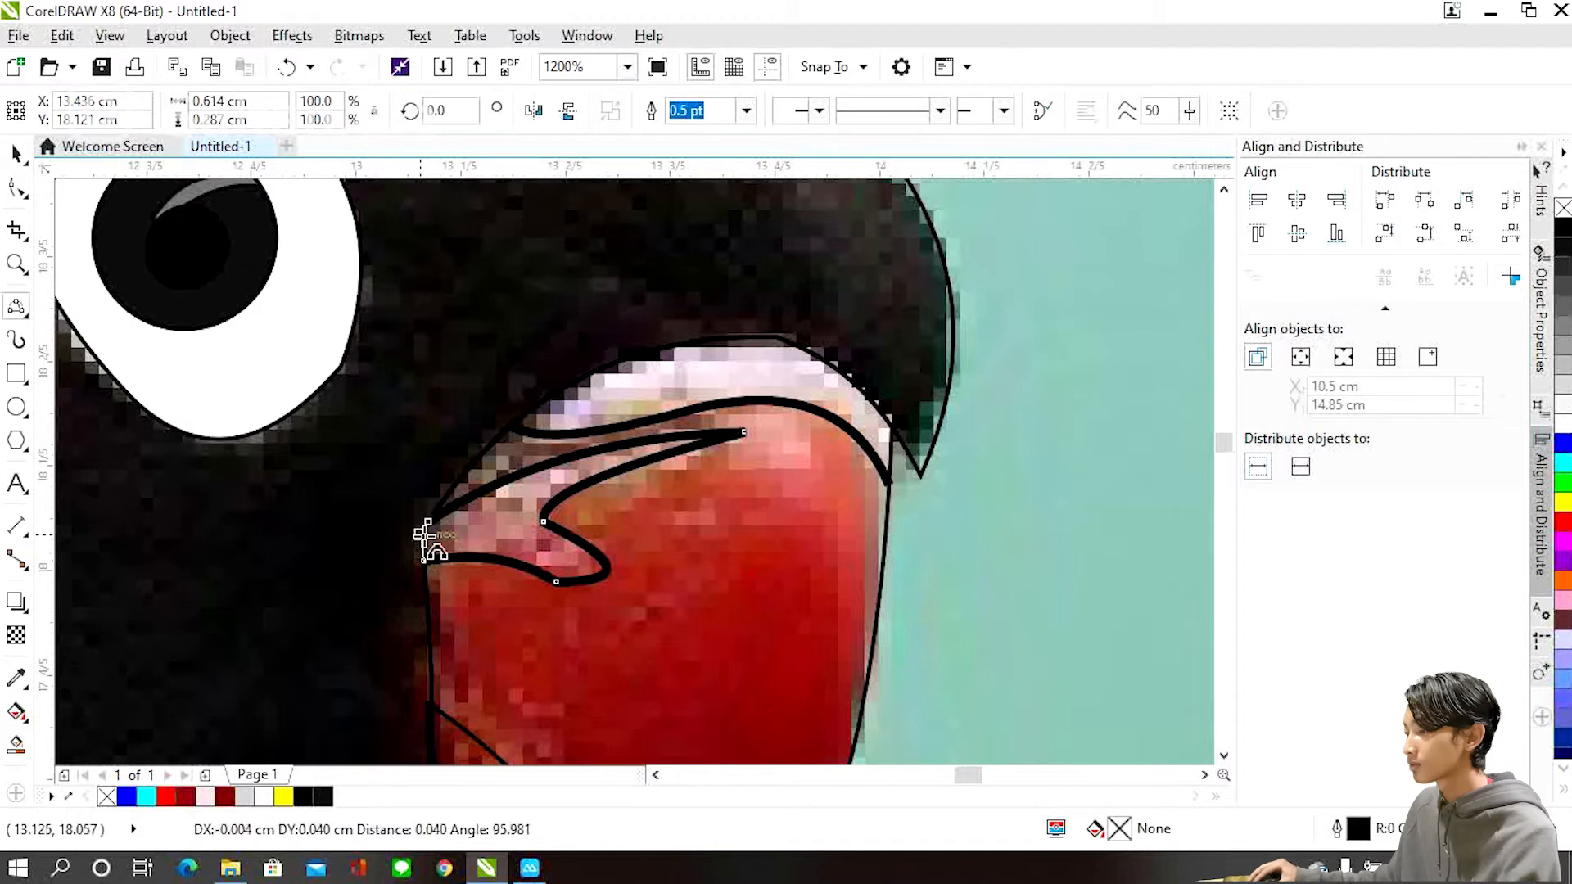
Close the forked marking along the beak's rear edge and set its outline width to Hairline.
{"action": "left_click", "coordinate": [425, 536]}
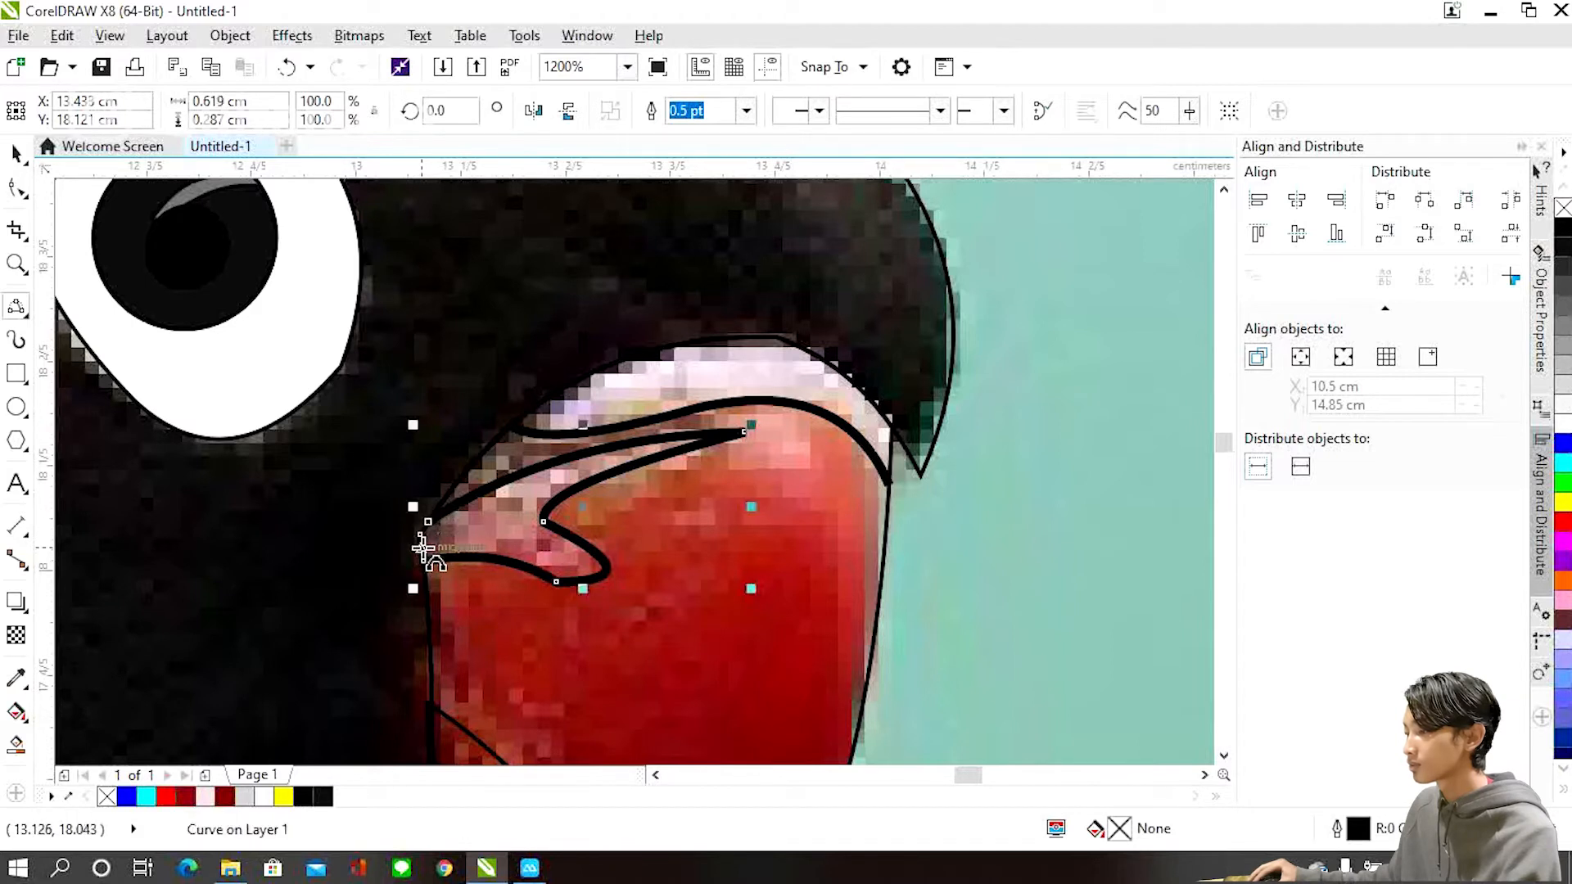
{"action": "left_click", "coordinate": [424, 536]}
{"action": "left_click", "coordinate": [426, 521]}
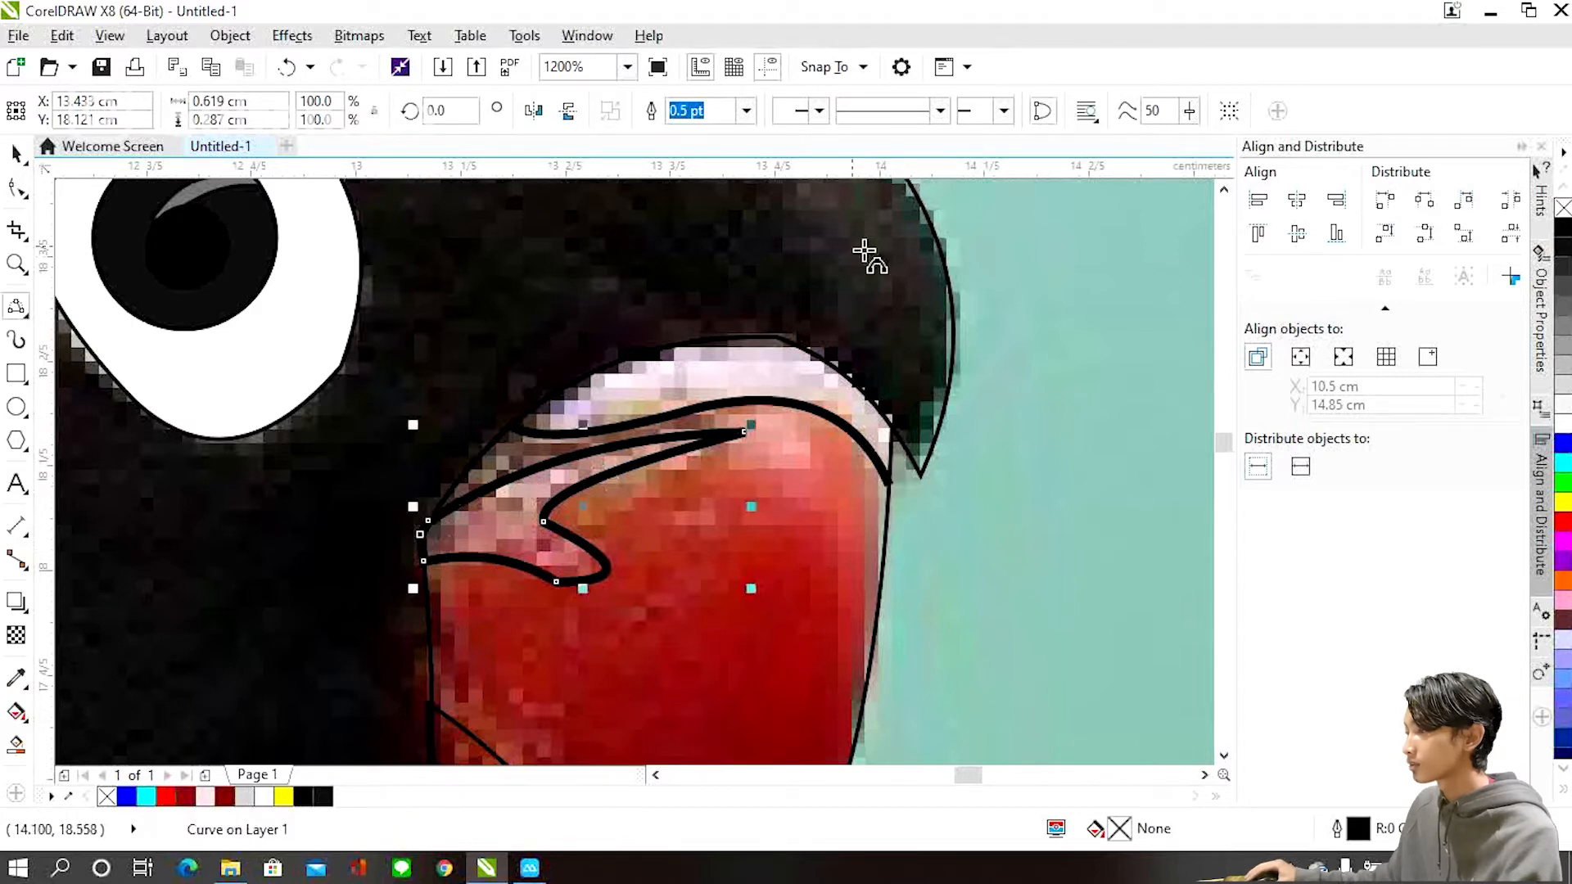
{"action": "left_click", "coordinate": [746, 110]}
{"action": "left_click", "coordinate": [725, 154]}
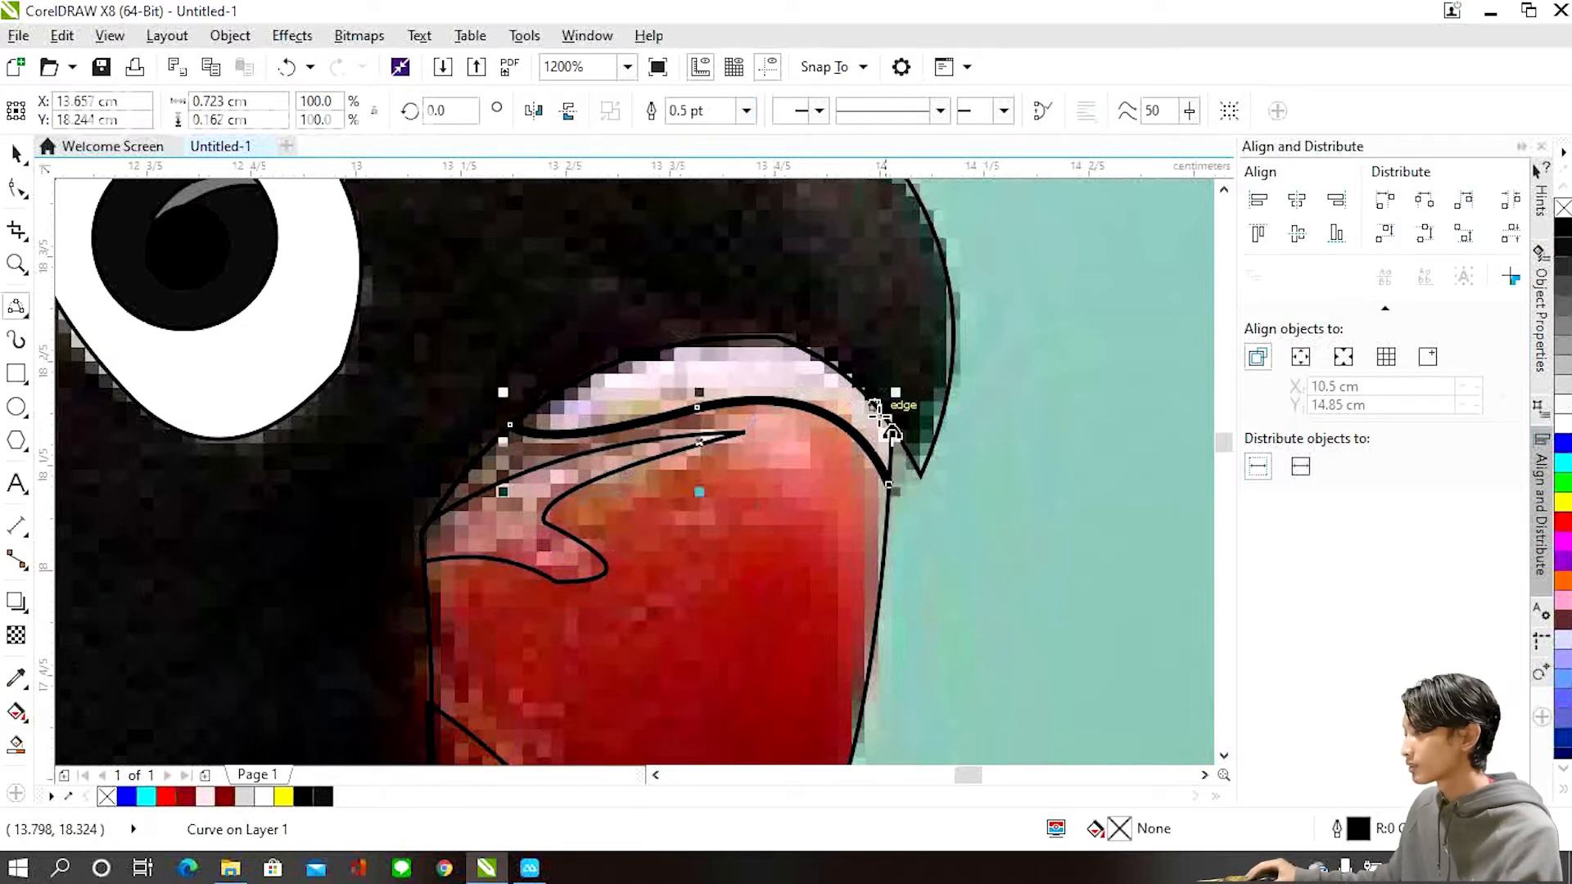
Continue the curve under the pale band along the head outline into a closed shape about 0.73 cm wide, with a Hairline outline.
{"action": "left_click", "coordinate": [889, 485]}
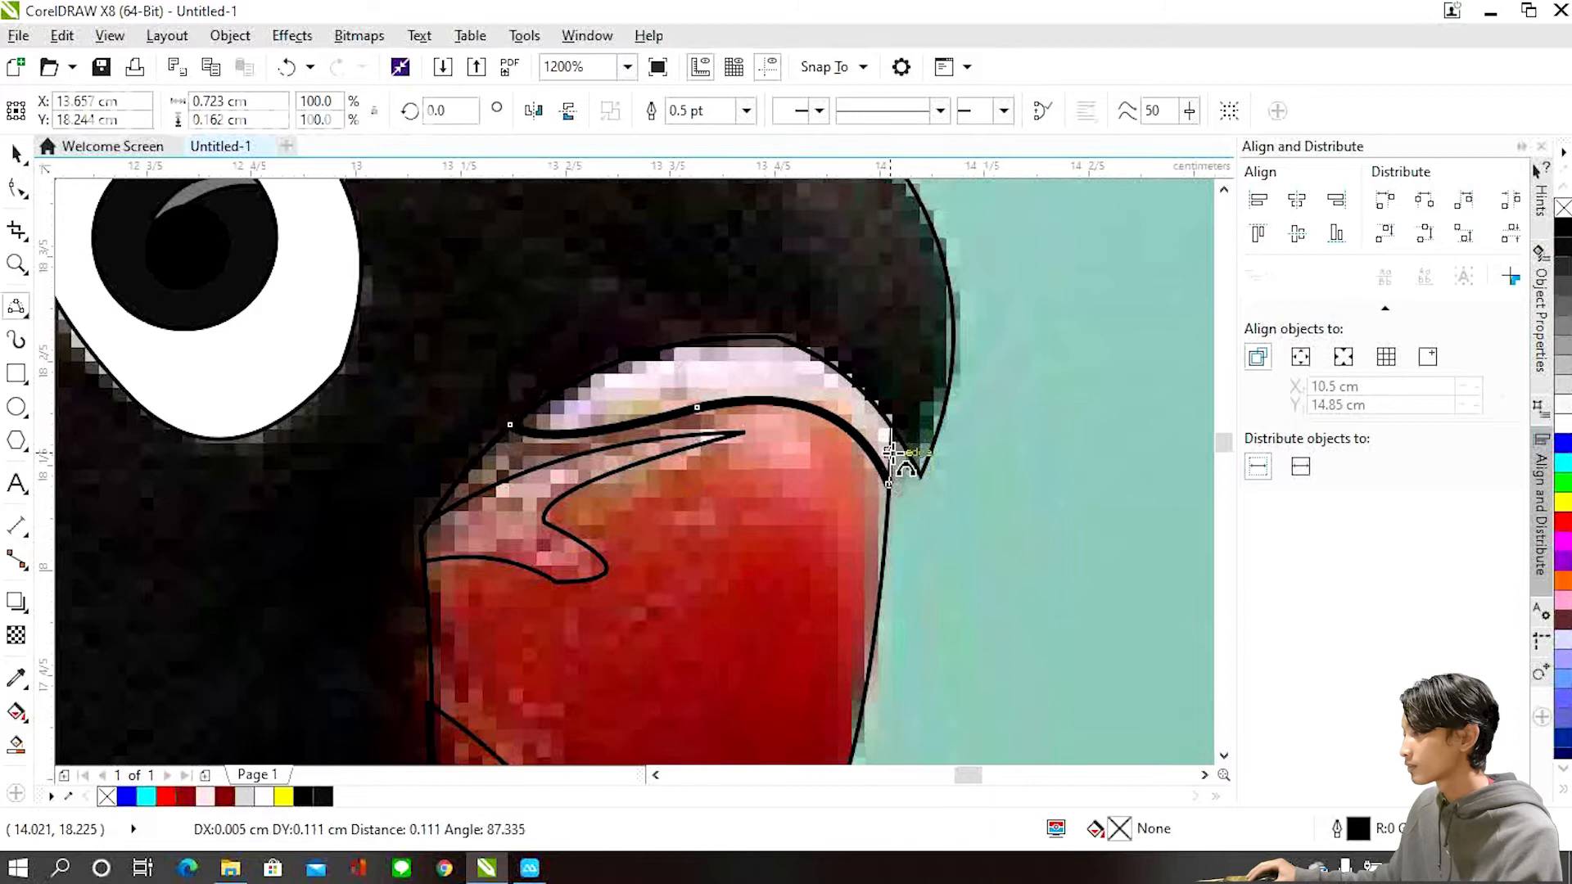
{"action": "left_click", "coordinate": [891, 426]}
{"action": "left_click", "coordinate": [891, 426]}
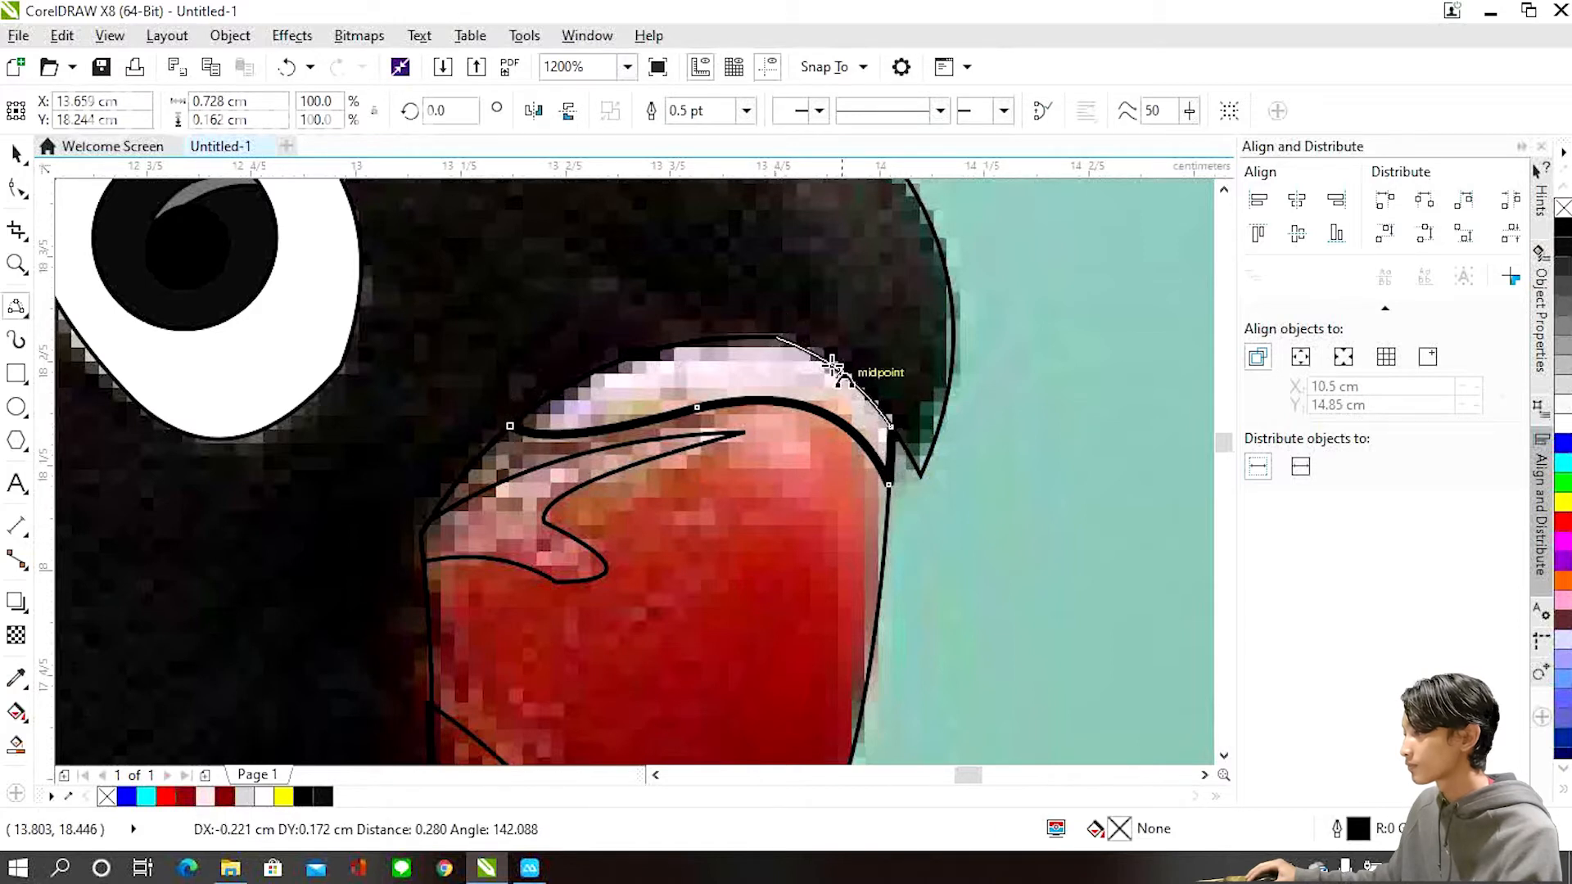
{"action": "left_click", "coordinate": [777, 337]}
{"action": "left_click_drag", "start_coordinate": [510, 426], "coordinate": [632, 354]}
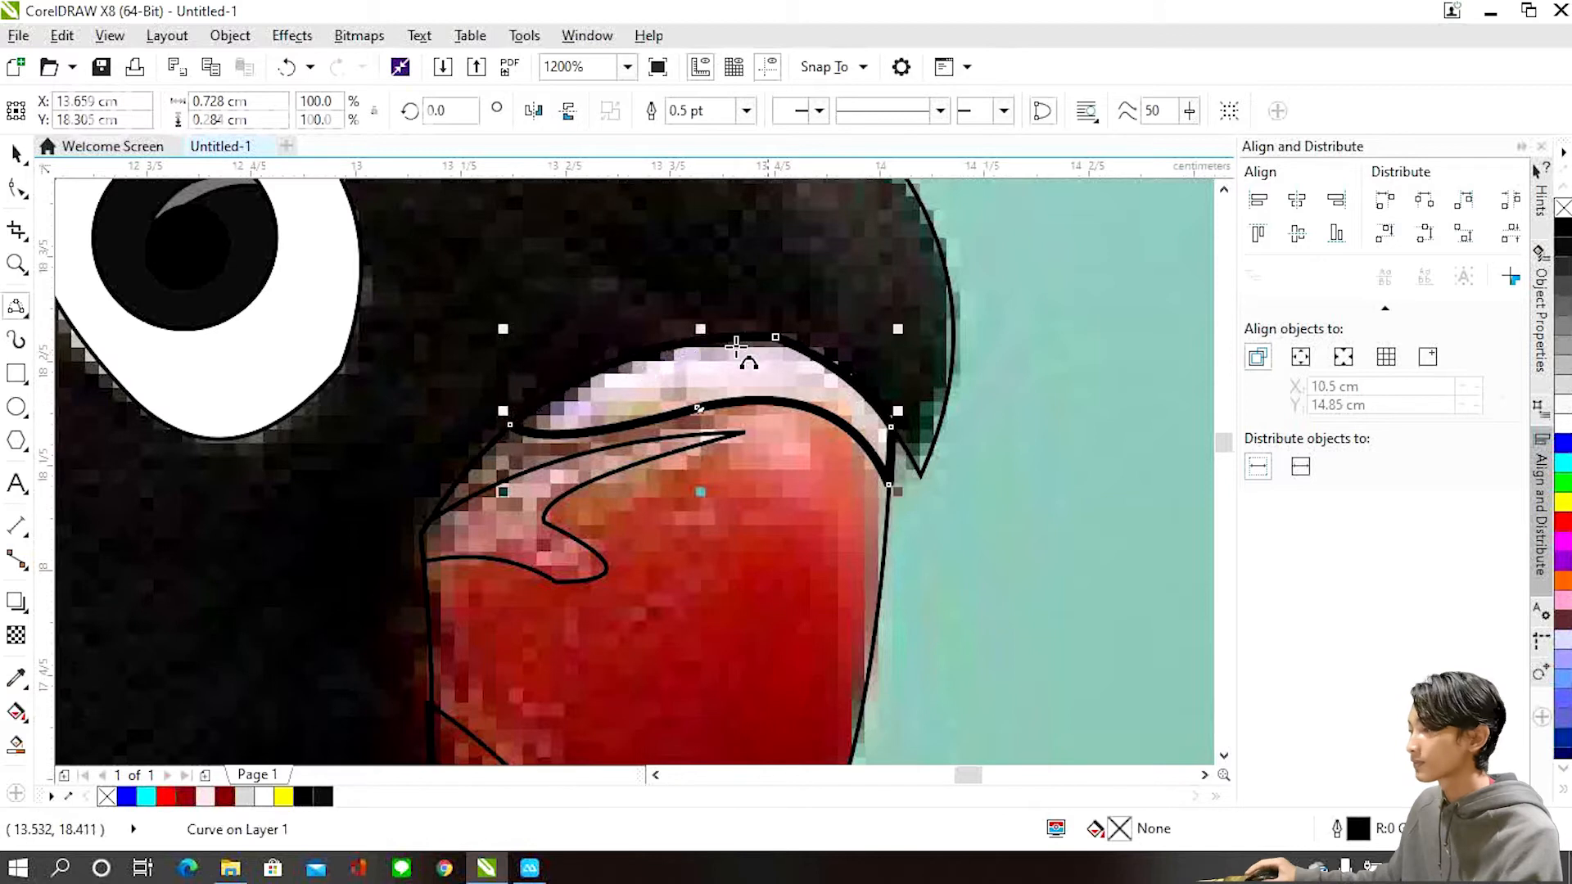
{"action": "left_click", "coordinate": [745, 110]}
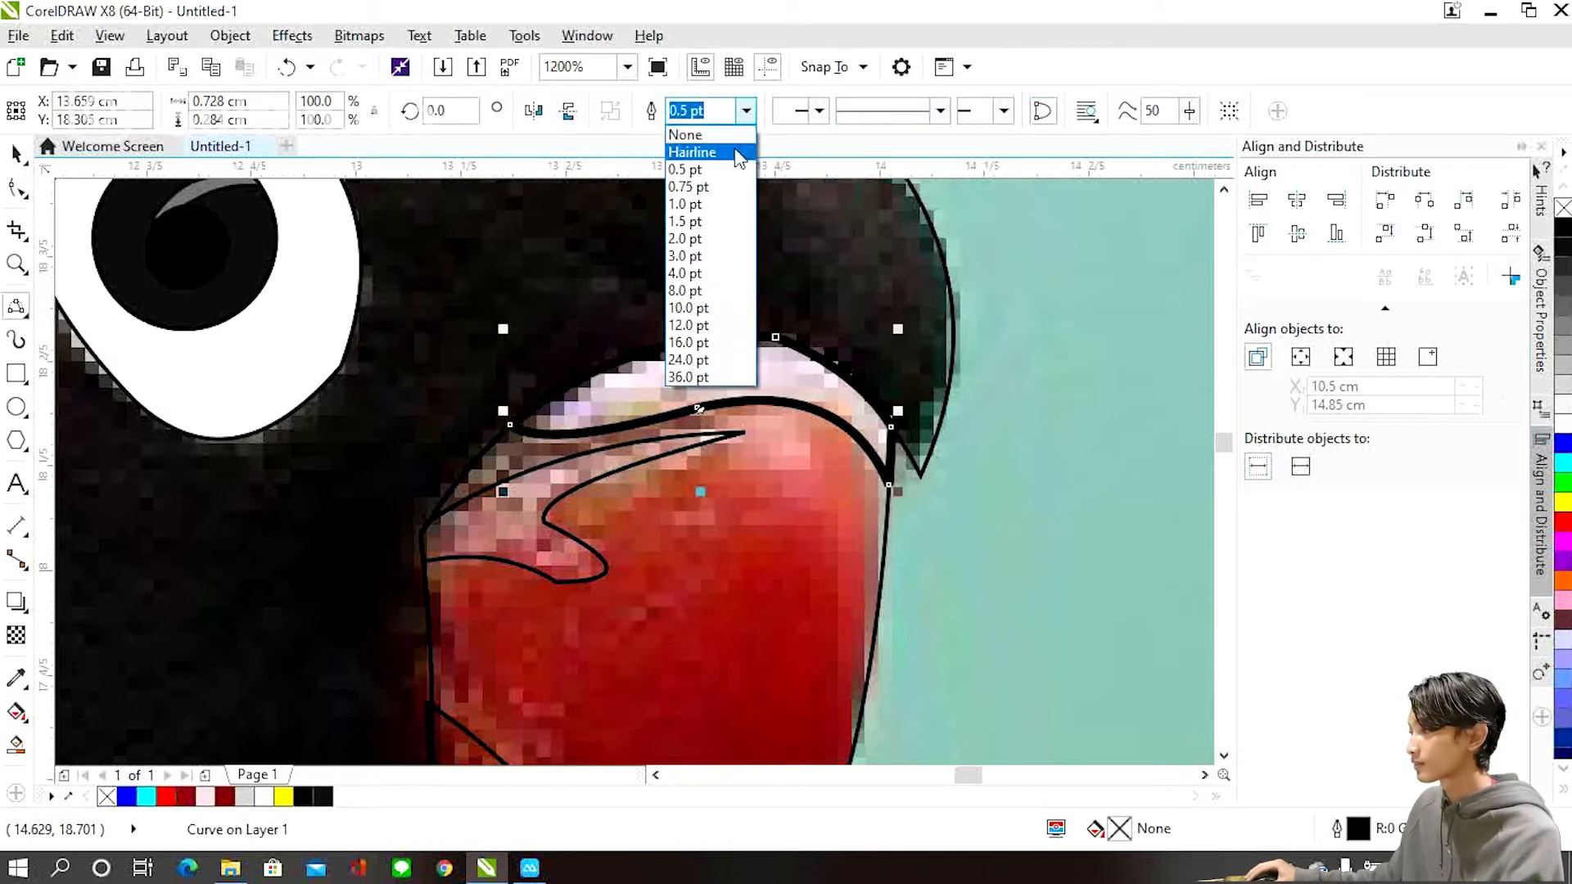
{"action": "left_click", "coordinate": [734, 149]}
{"action": "left_click", "coordinate": [18, 155]}
{"action": "scroll", "coordinate": [739, 475], "scroll_direction": "down", "scroll_amount": 1}
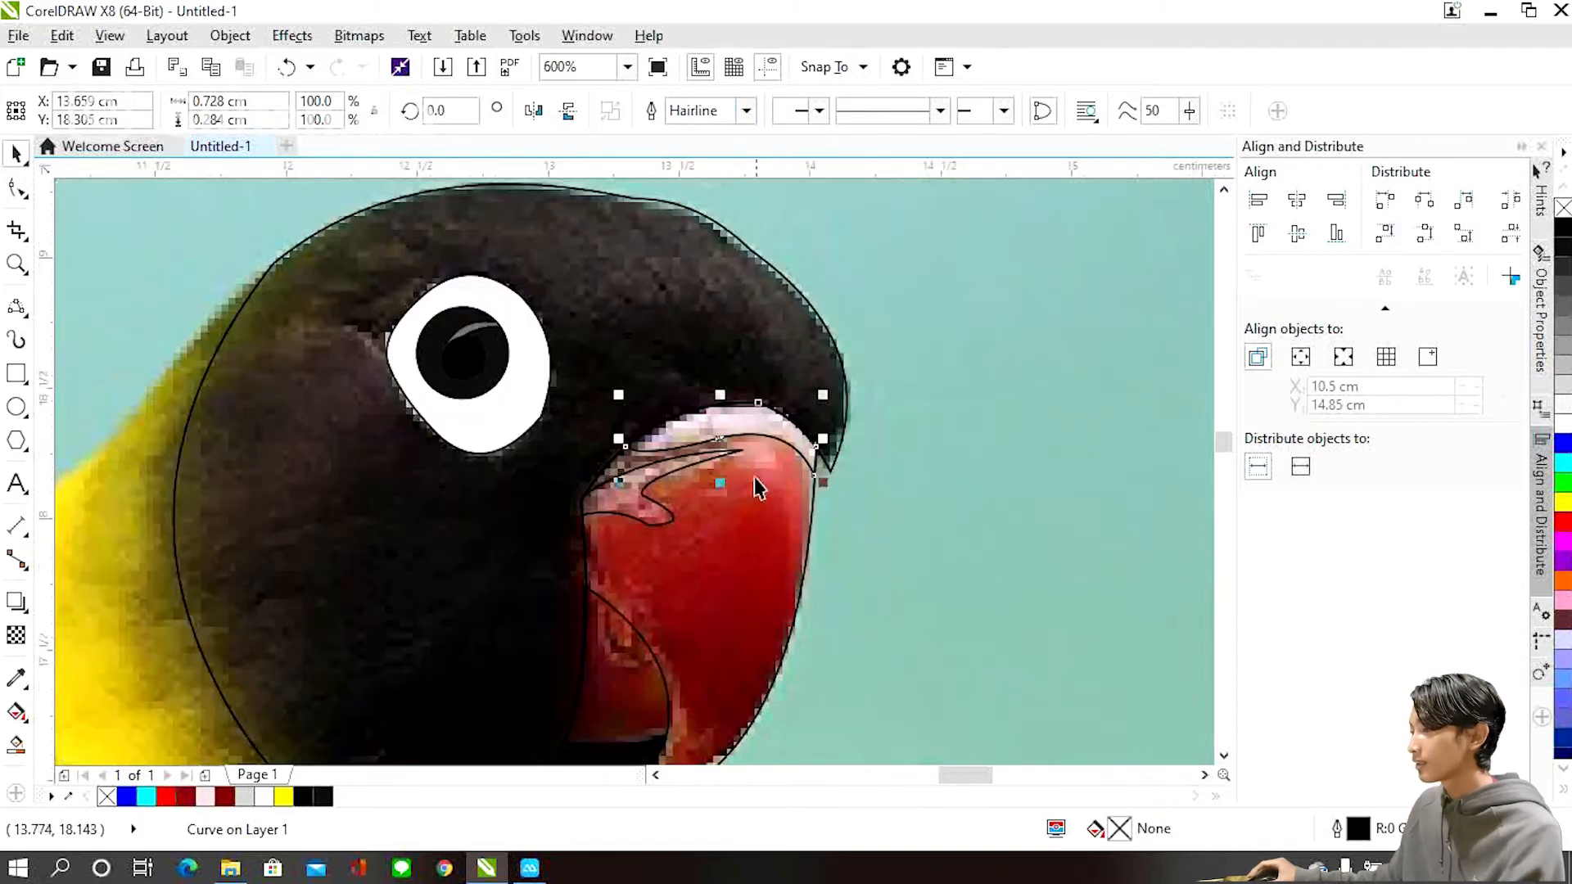
{"action": "scroll", "coordinate": [739, 458], "scroll_direction": "down", "scroll_amount": 1}
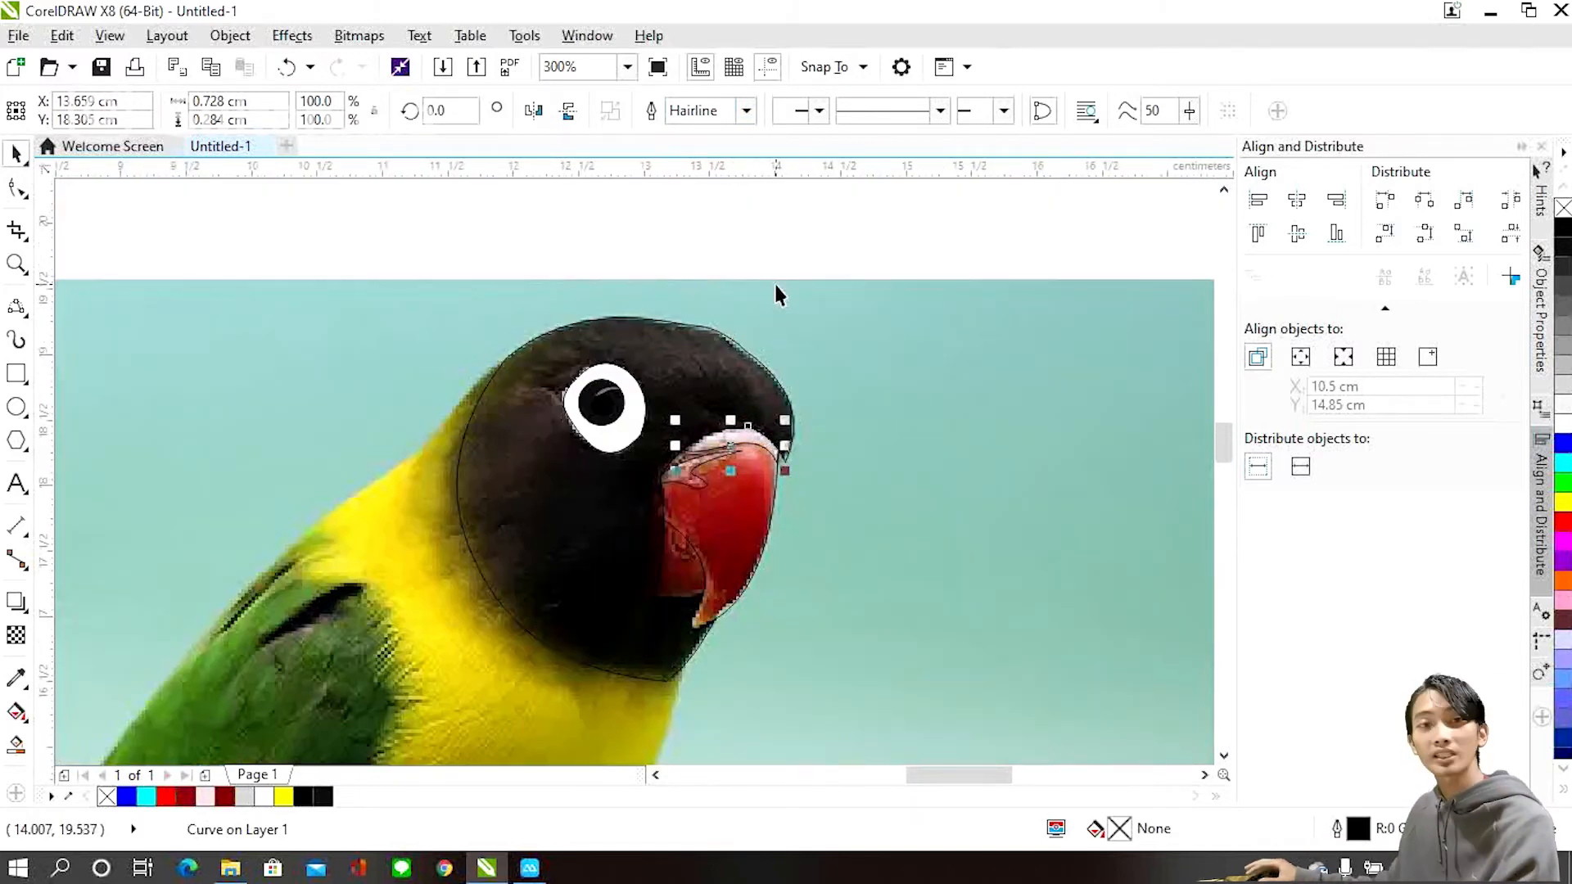
{"action": "scroll", "coordinate": [782, 468], "scroll_direction": "up", "scroll_amount": 1}
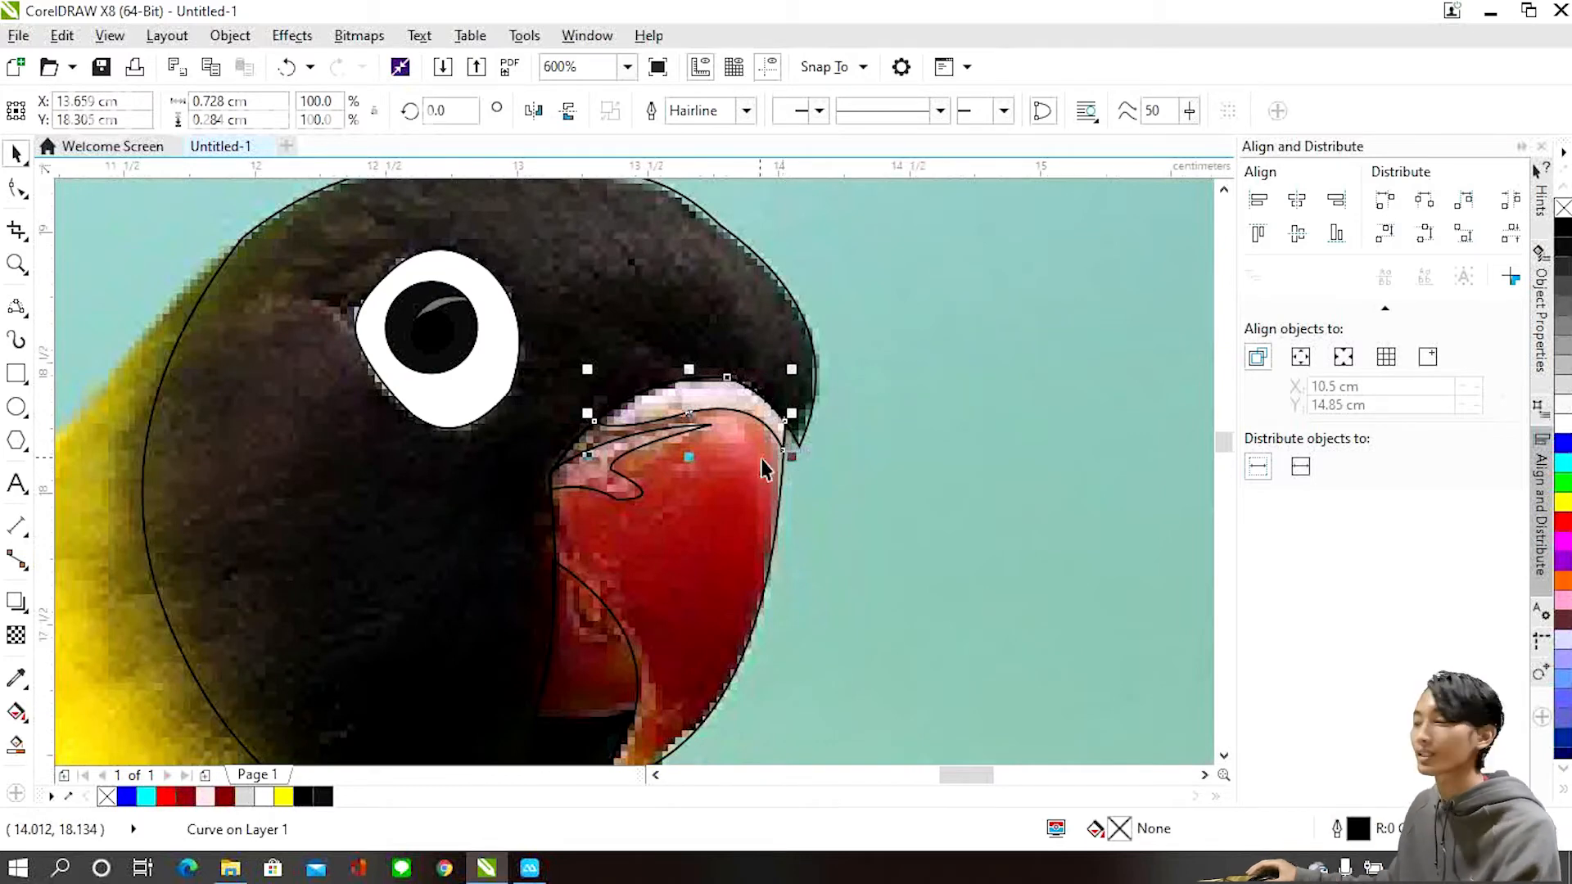
{"action": "scroll", "coordinate": [650, 446], "scroll_direction": "up", "scroll_amount": 1}
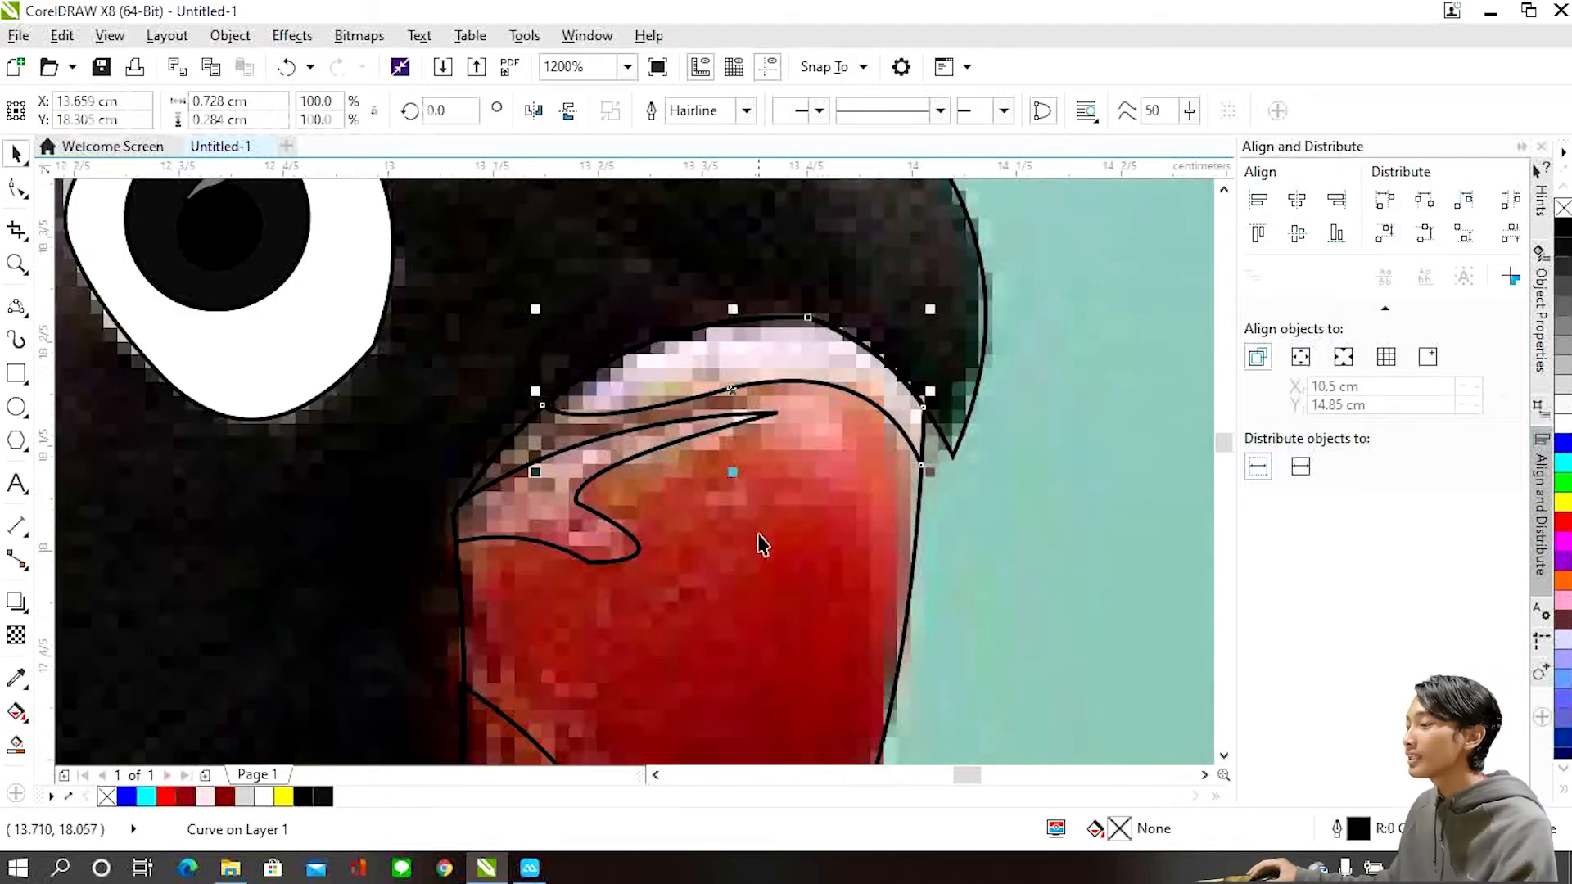
{"action": "scroll", "coordinate": [778, 492], "scroll_direction": "down", "scroll_amount": 2}
{"action": "scroll", "coordinate": [810, 463], "scroll_direction": "up", "scroll_amount": 2}
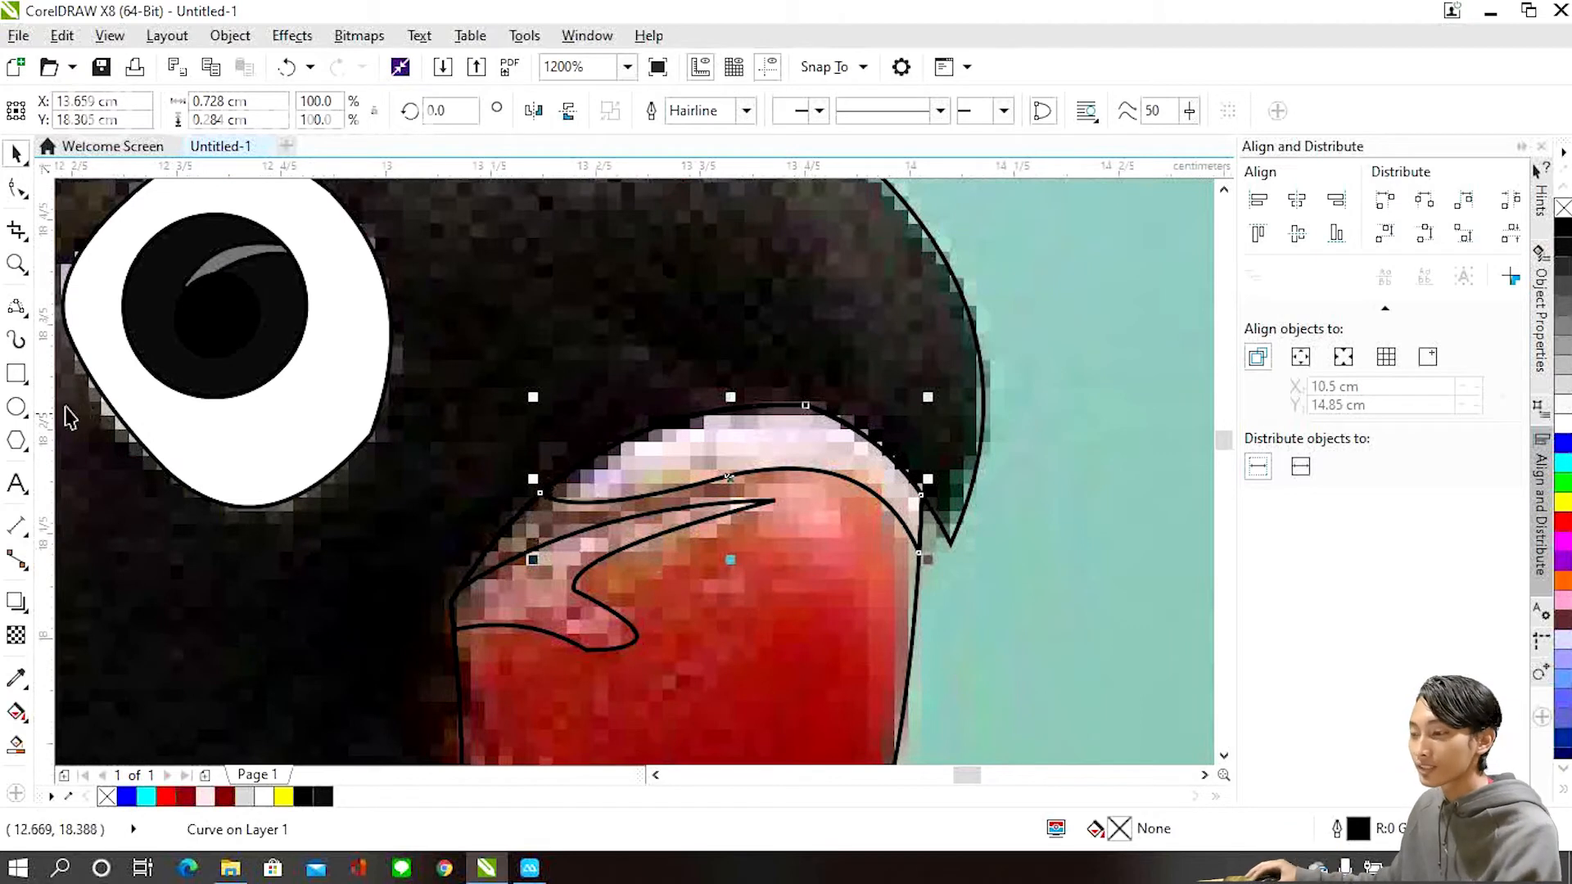
Sample the tan colour (RGB 203, 143, 117) from the photo at the pale band's lower edge and fill the band with it.
{"action": "left_click", "coordinate": [14, 686]}
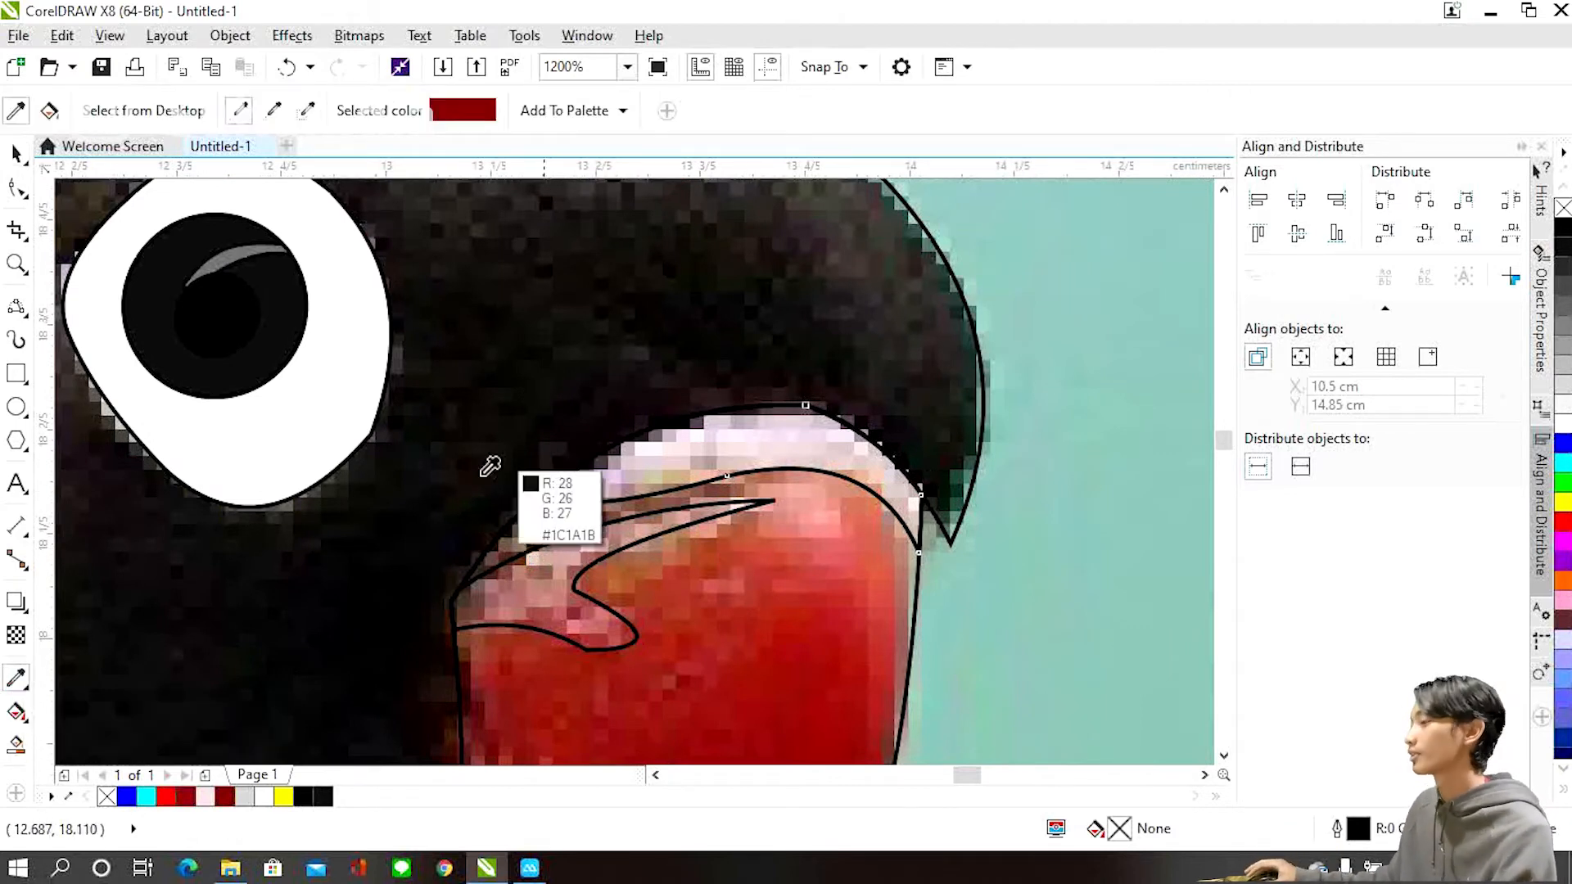
{"action": "scroll", "coordinate": [754, 514], "scroll_direction": "up", "scroll_amount": 2}
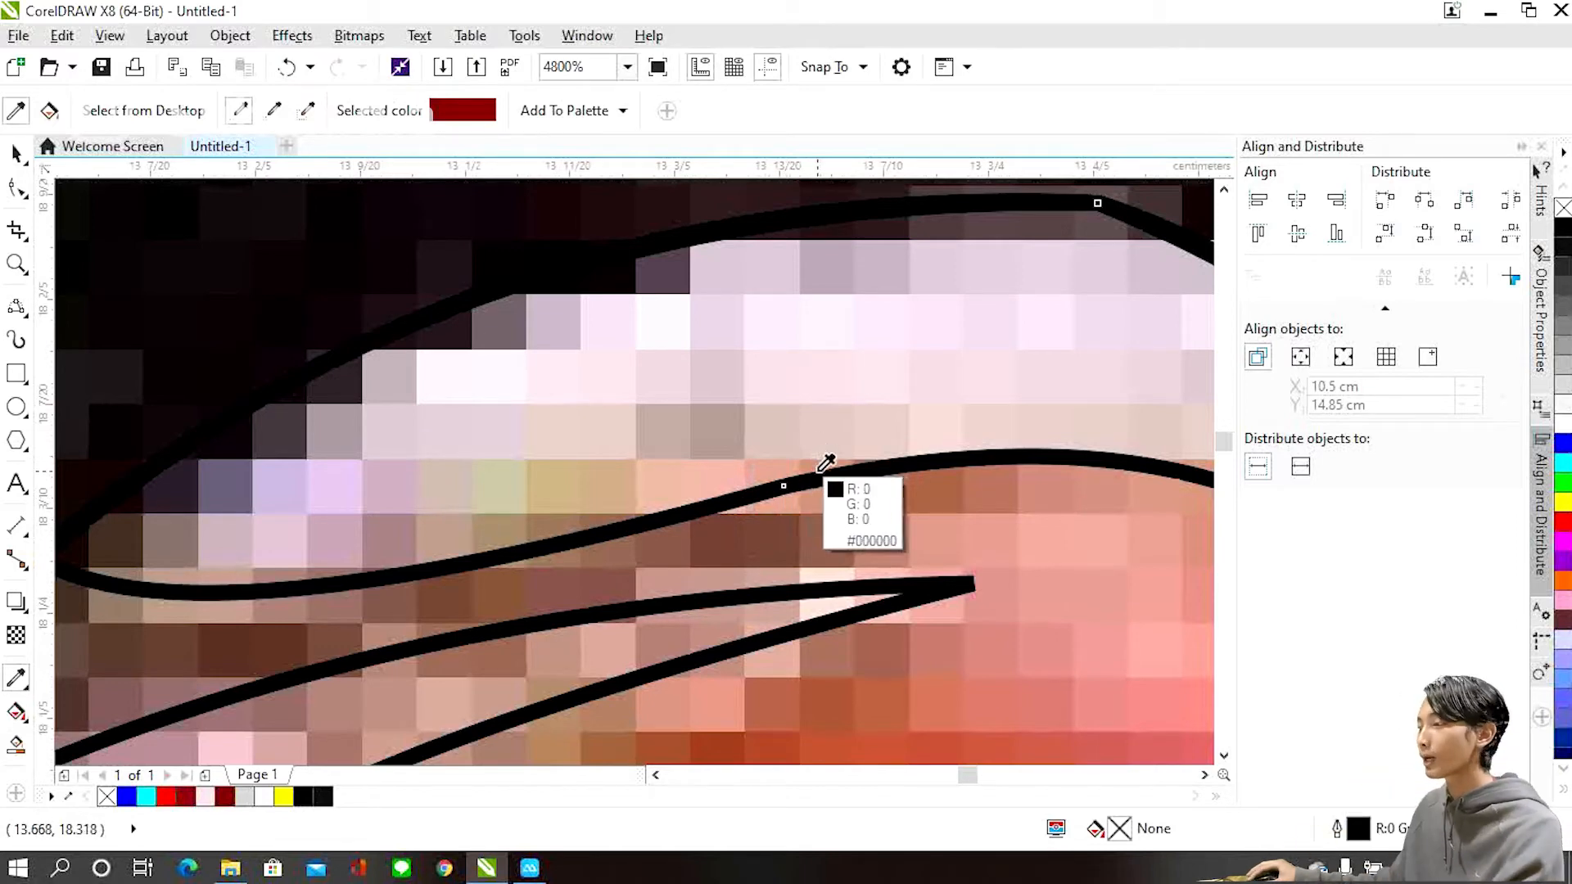
{"action": "left_click", "coordinate": [826, 455]}
{"action": "scroll", "coordinate": [824, 372], "scroll_direction": "down", "scroll_amount": 2}
{"action": "left_click", "coordinate": [677, 480]}
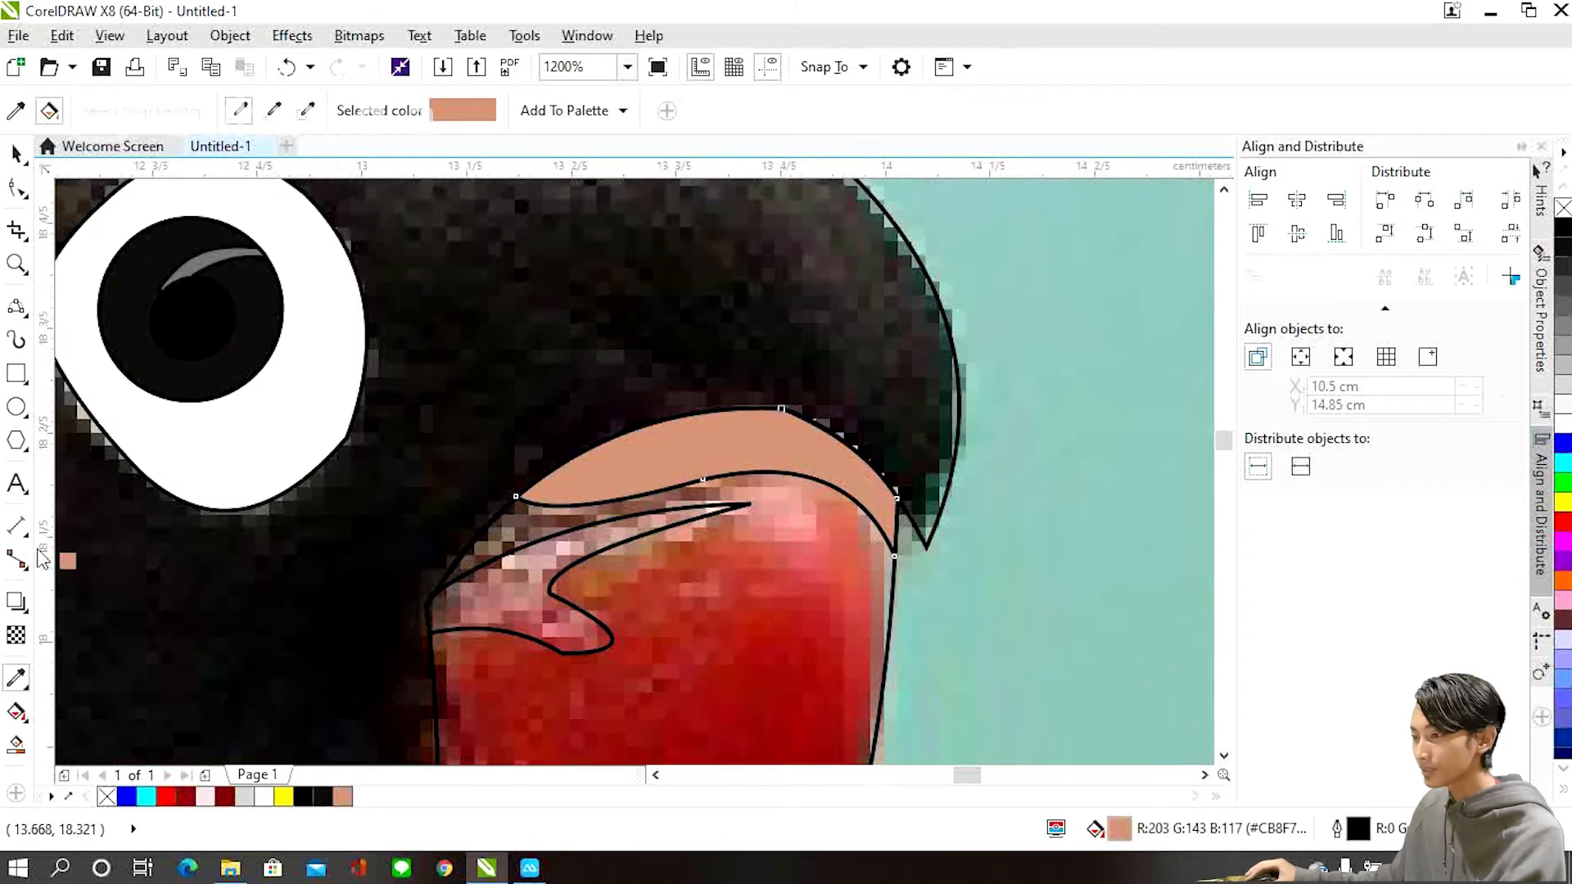
Apply a fountain fill down the pale band, running from white at its upper edge to the sampled tan at its lower edge.
{"action": "left_click", "coordinate": [17, 713]}
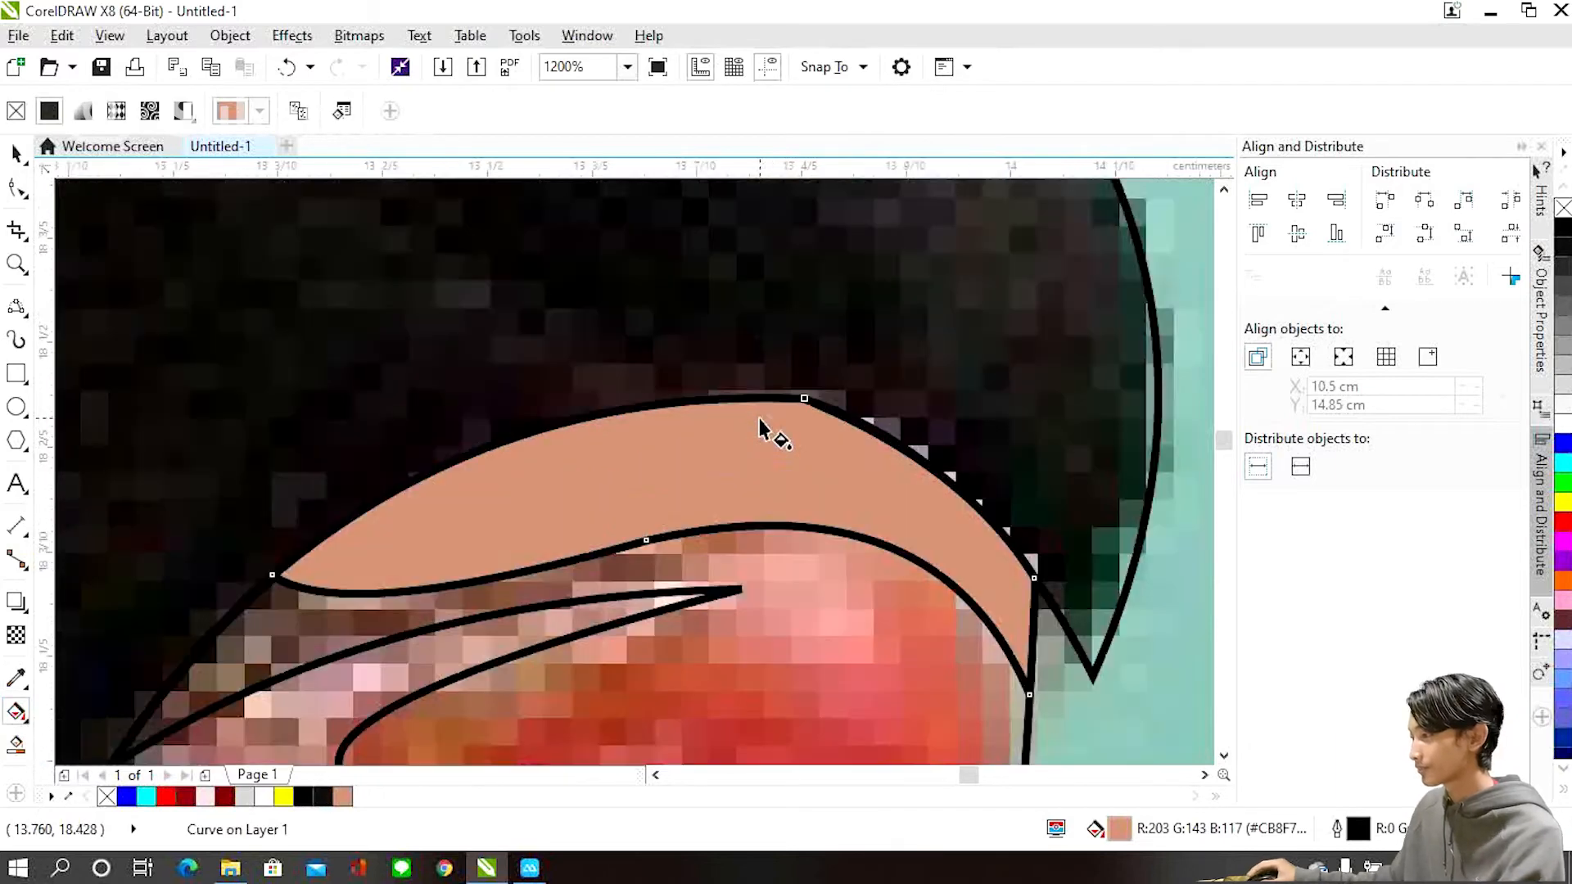
{"action": "scroll", "coordinate": [765, 427], "scroll_direction": "up", "scroll_amount": 1}
{"action": "left_click_drag", "start_coordinate": [735, 405], "coordinate": [726, 533]}
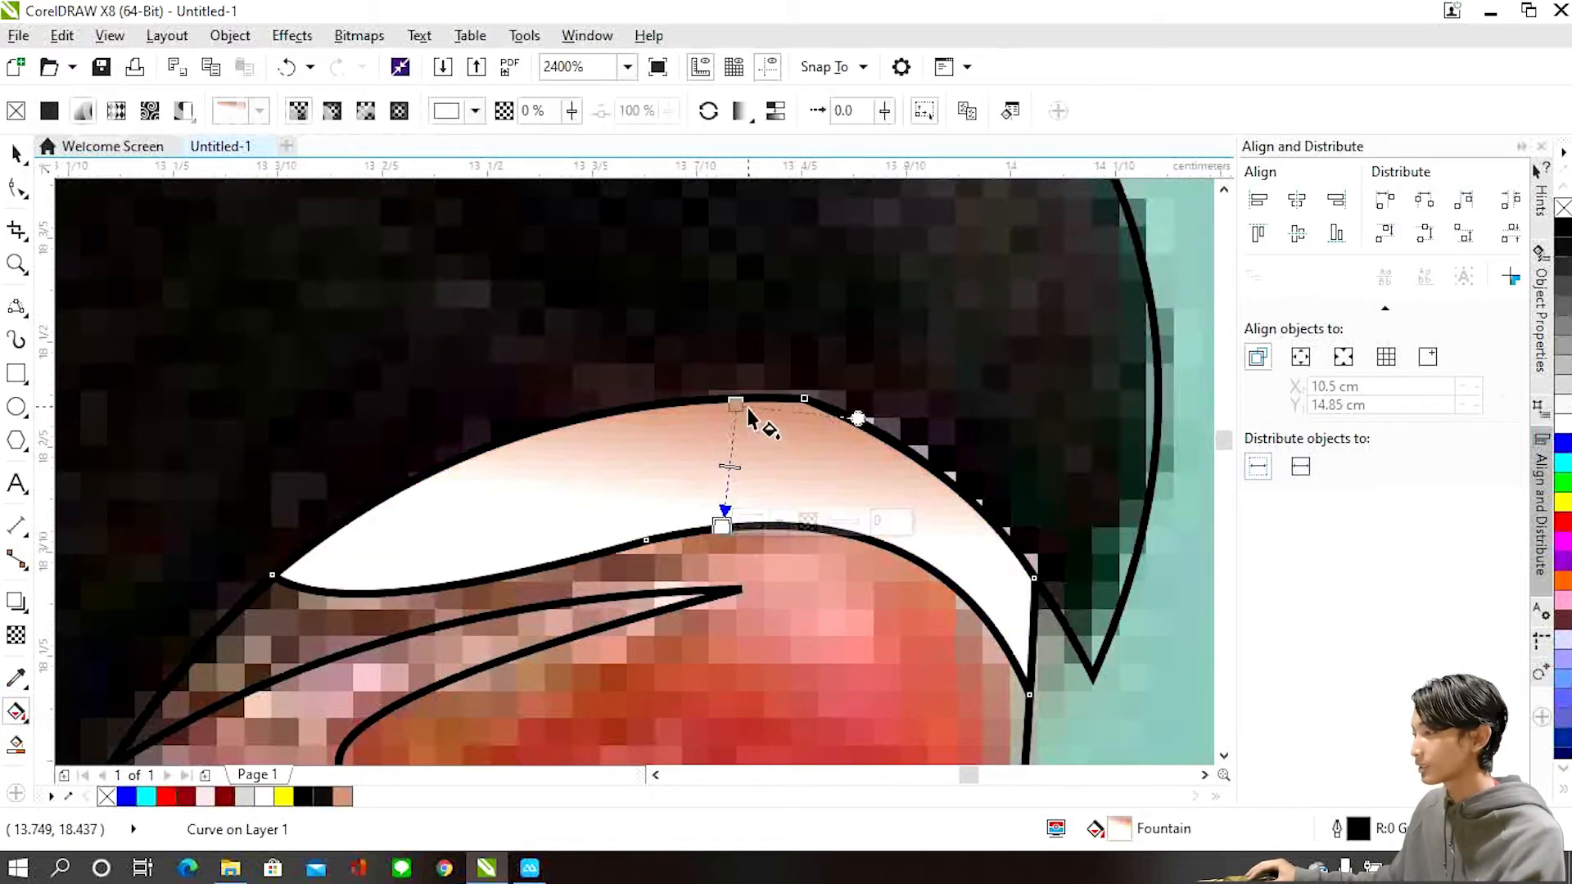
{"action": "left_click", "coordinate": [779, 522]}
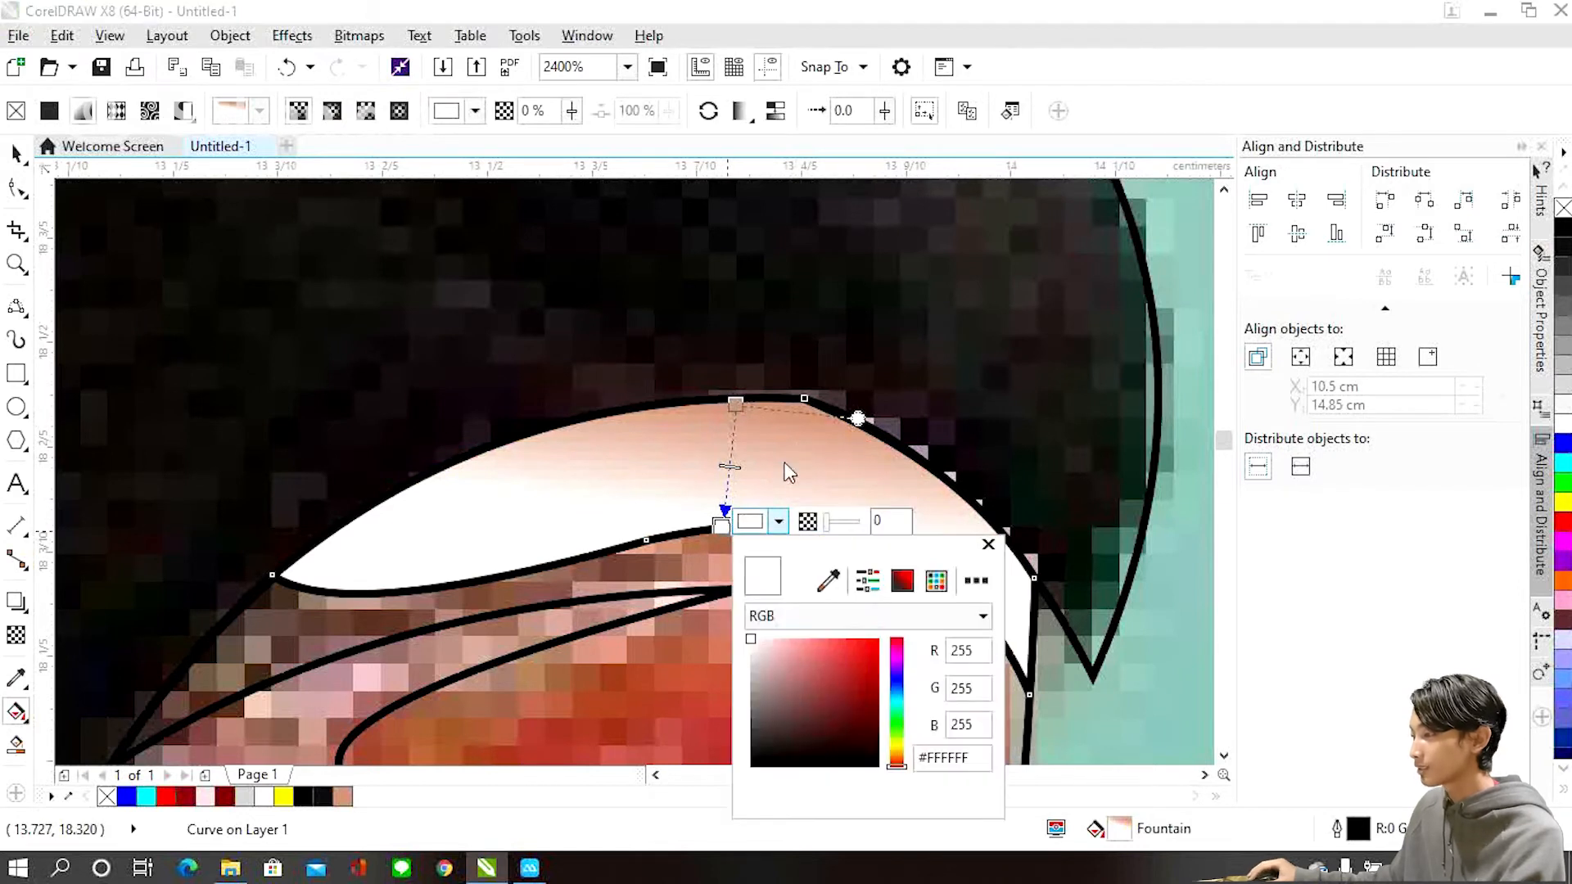
{"action": "left_click", "coordinate": [829, 579]}
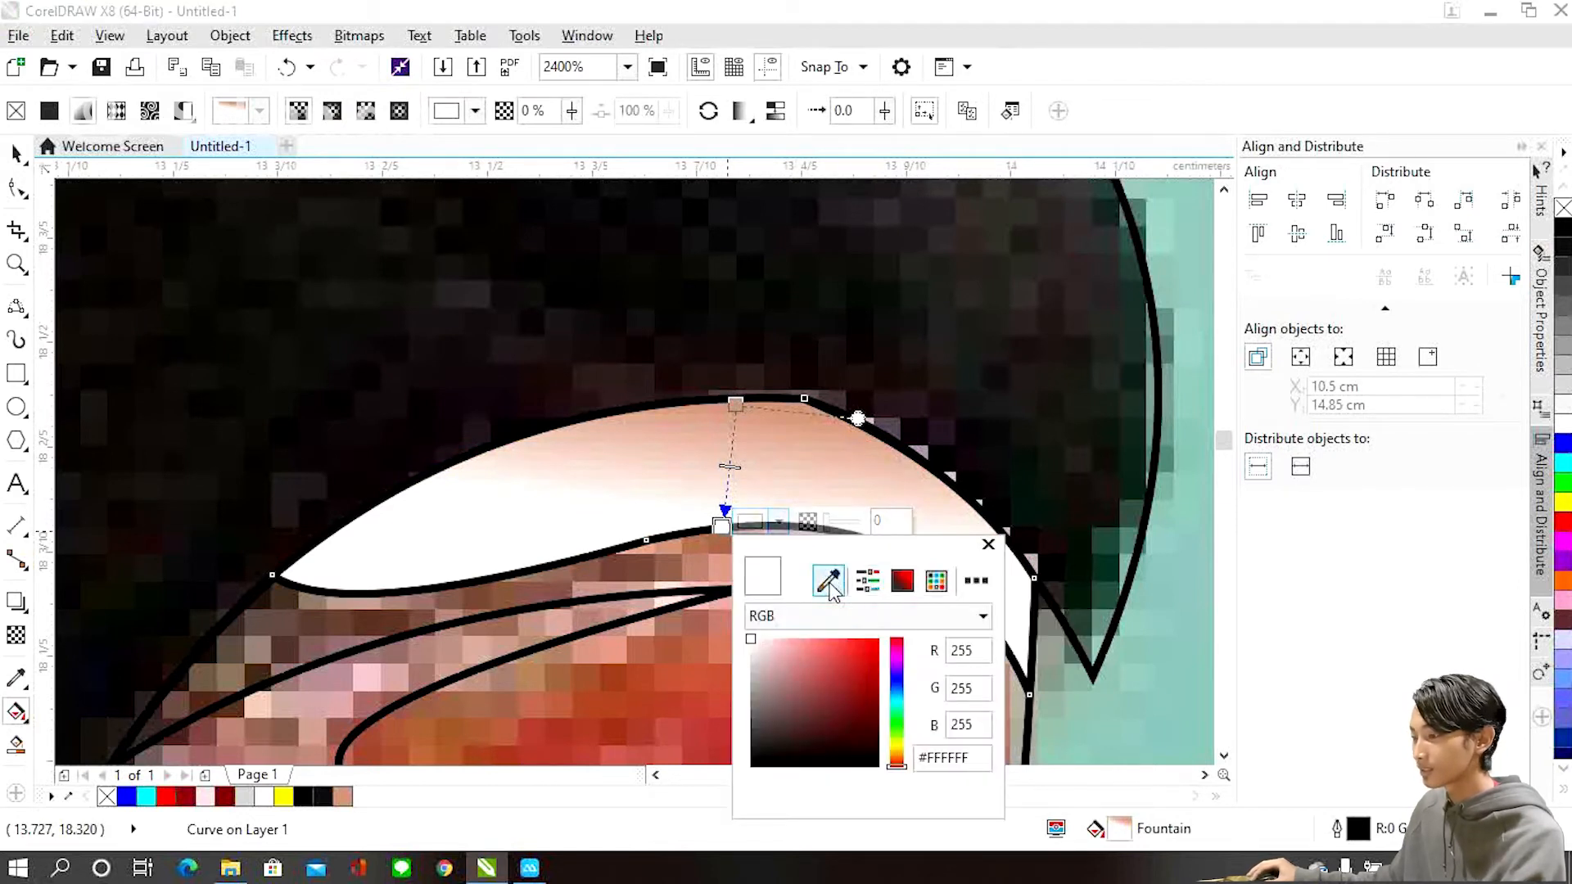
{"action": "left_click", "coordinate": [352, 790]}
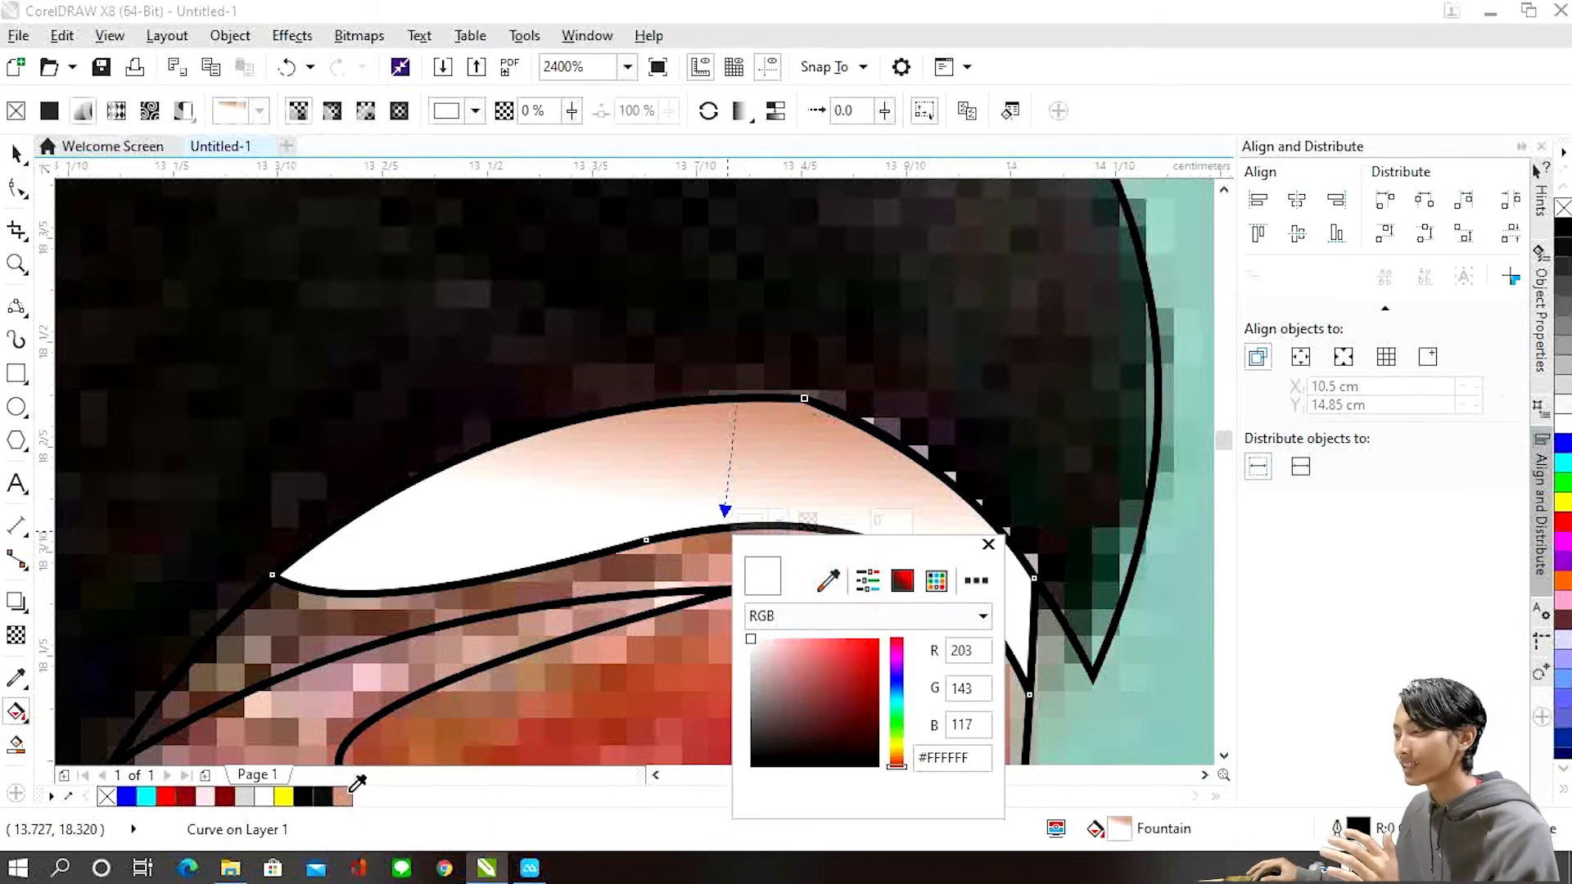
{"action": "left_click", "coordinate": [737, 404]}
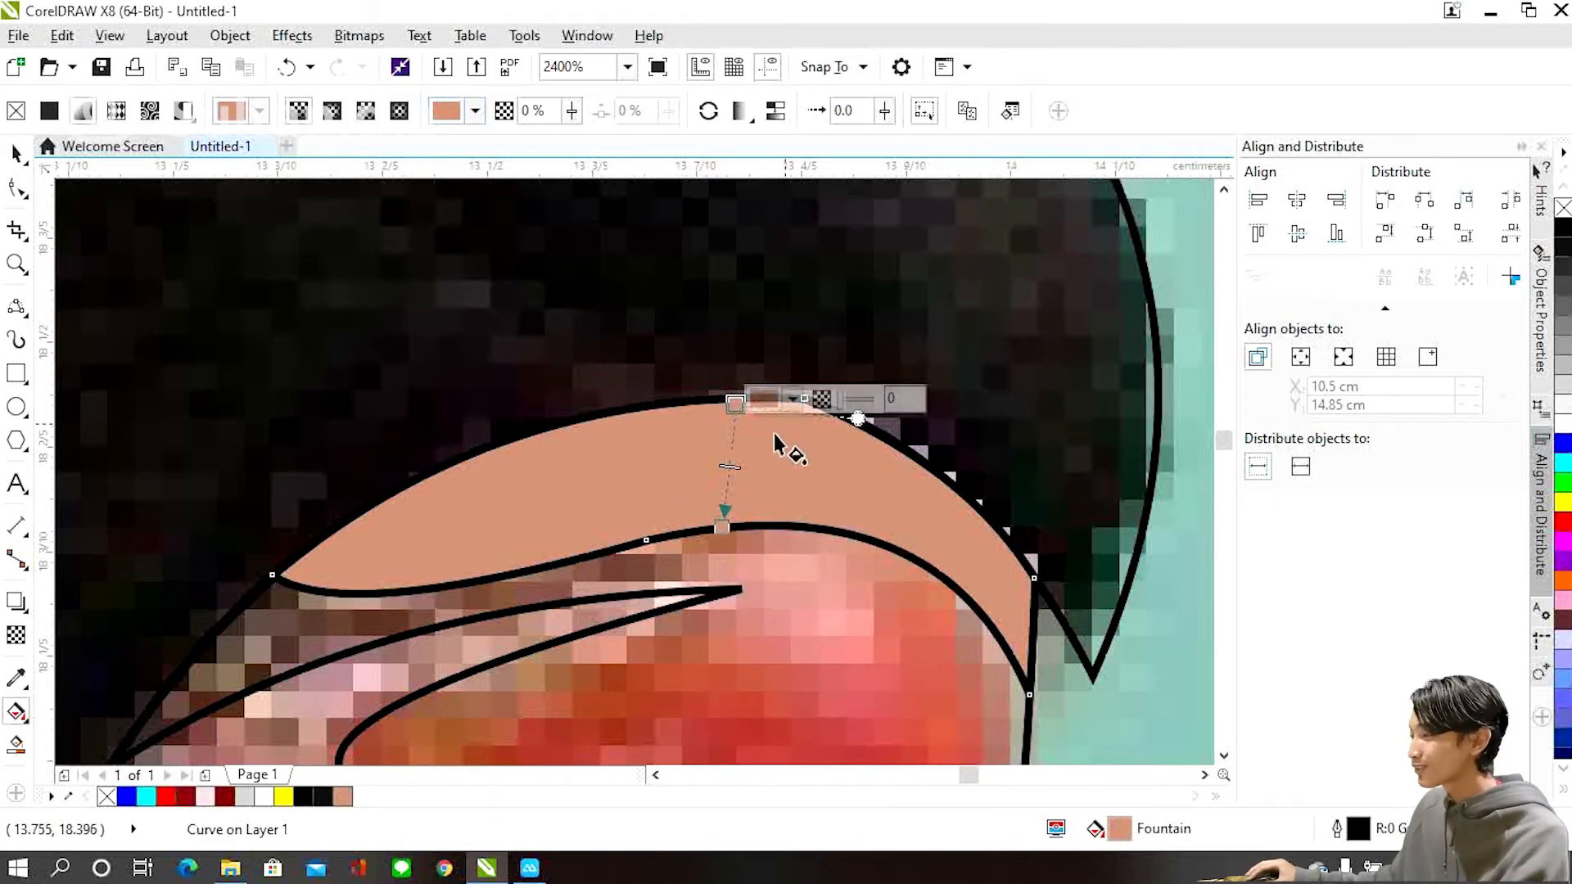
{"action": "left_click", "coordinate": [263, 799]}
Stretch the band's gradient beyond both edges, shift its midpoint toward the tan end, and adjust its slant to lighten the band.
{"action": "left_click_drag", "start_coordinate": [735, 404], "coordinate": [705, 326]}
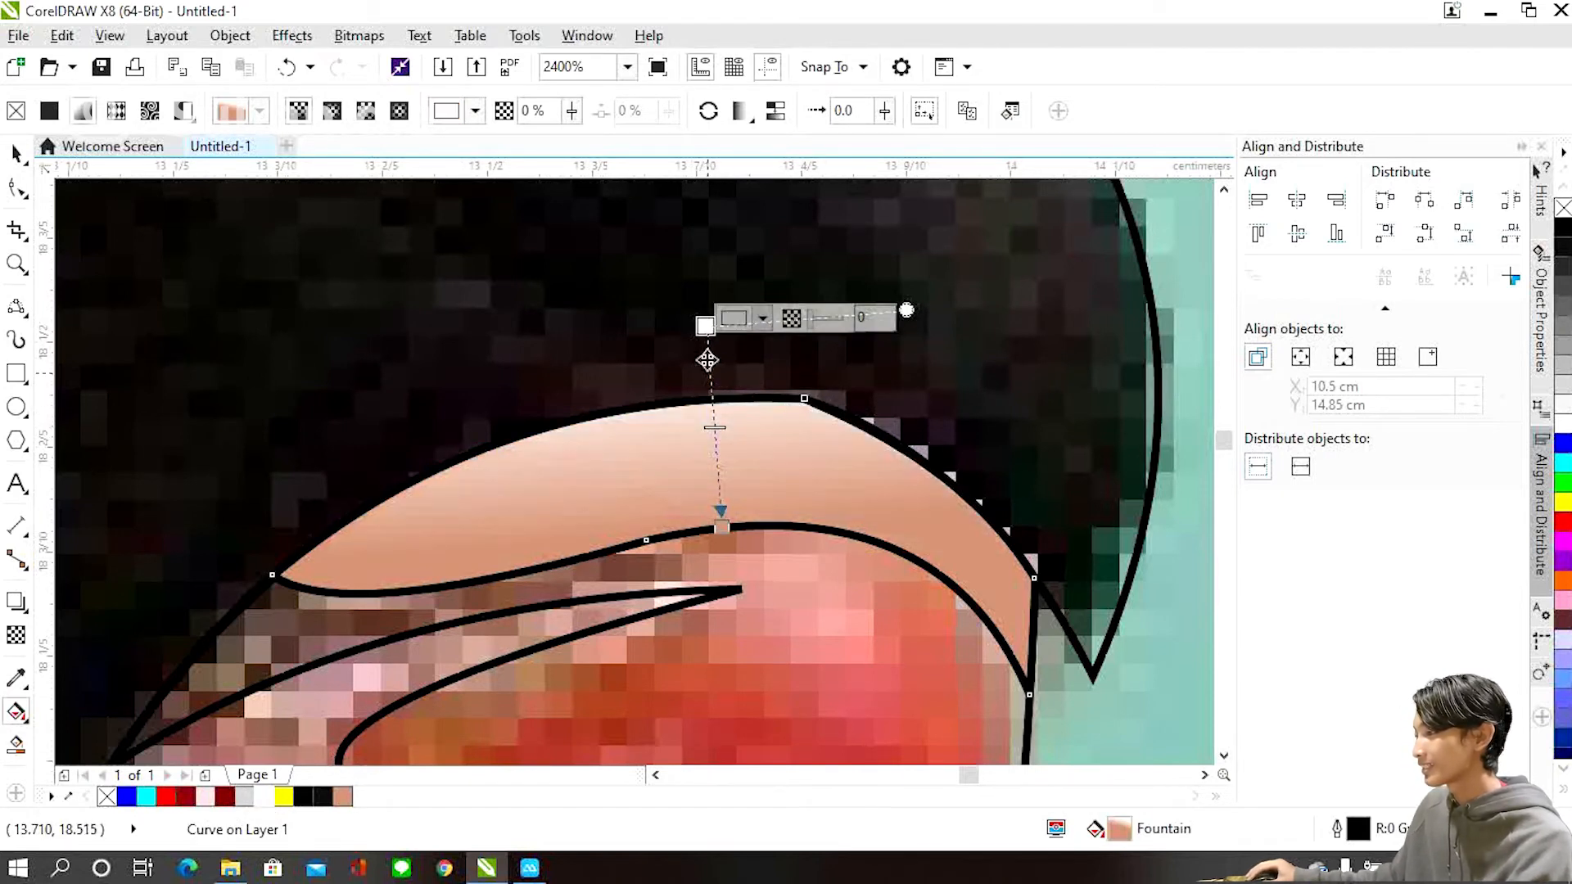
{"action": "left_click_drag", "start_coordinate": [715, 426], "coordinate": [719, 461]}
{"action": "left_click", "coordinate": [705, 326]}
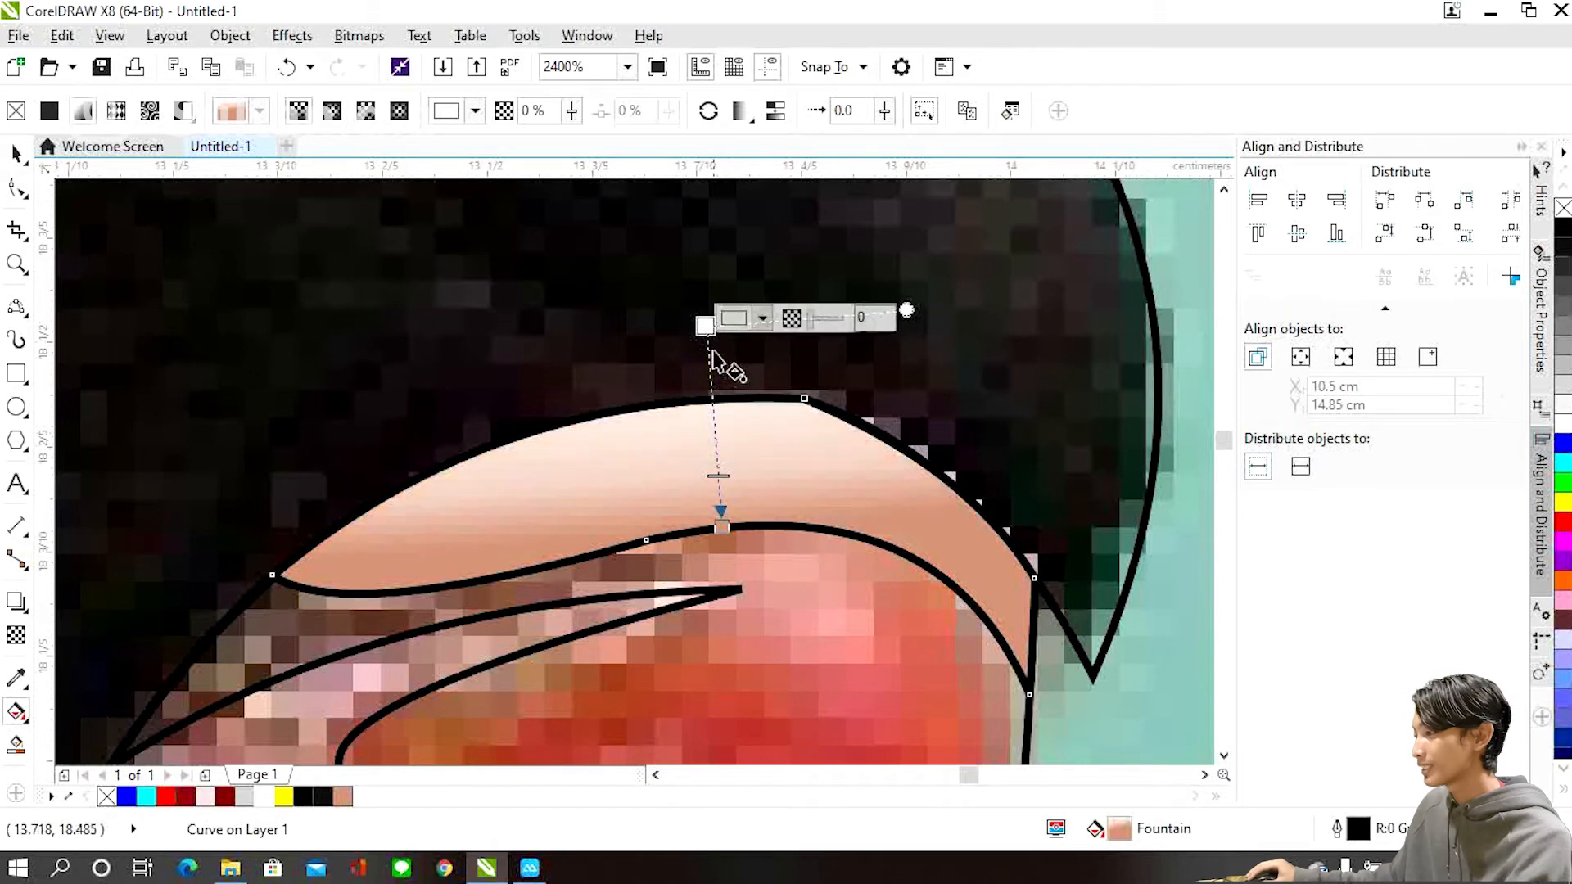
{"action": "left_click_drag", "start_coordinate": [705, 326], "coordinate": [732, 370]}
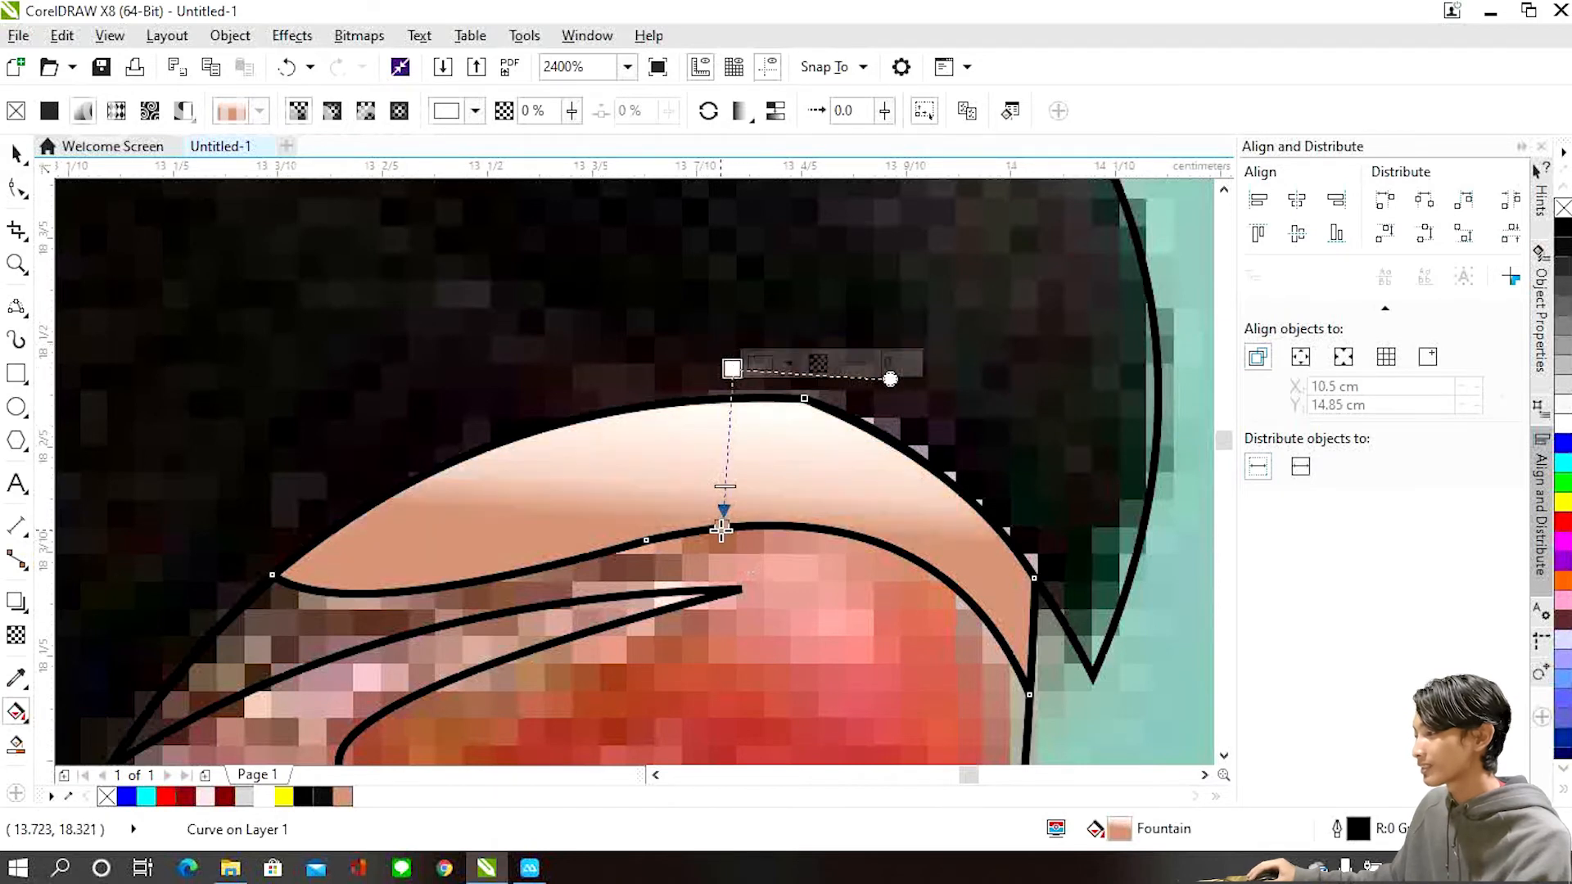
{"action": "left_click_drag", "start_coordinate": [723, 526], "coordinate": [713, 569]}
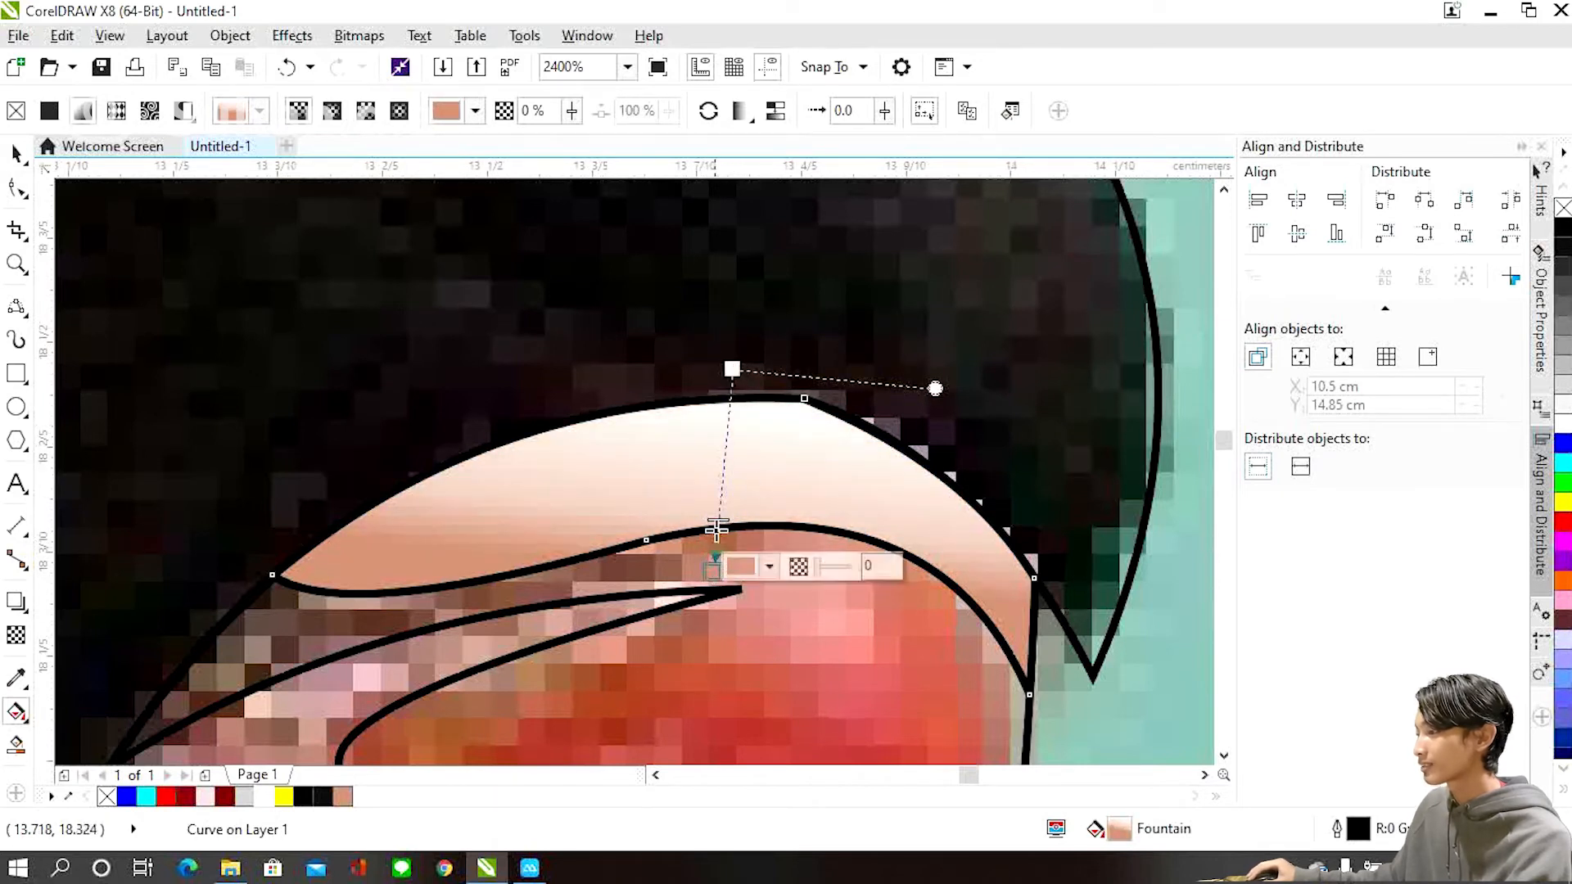
{"action": "left_click_drag", "start_coordinate": [713, 570], "coordinate": [706, 600]}
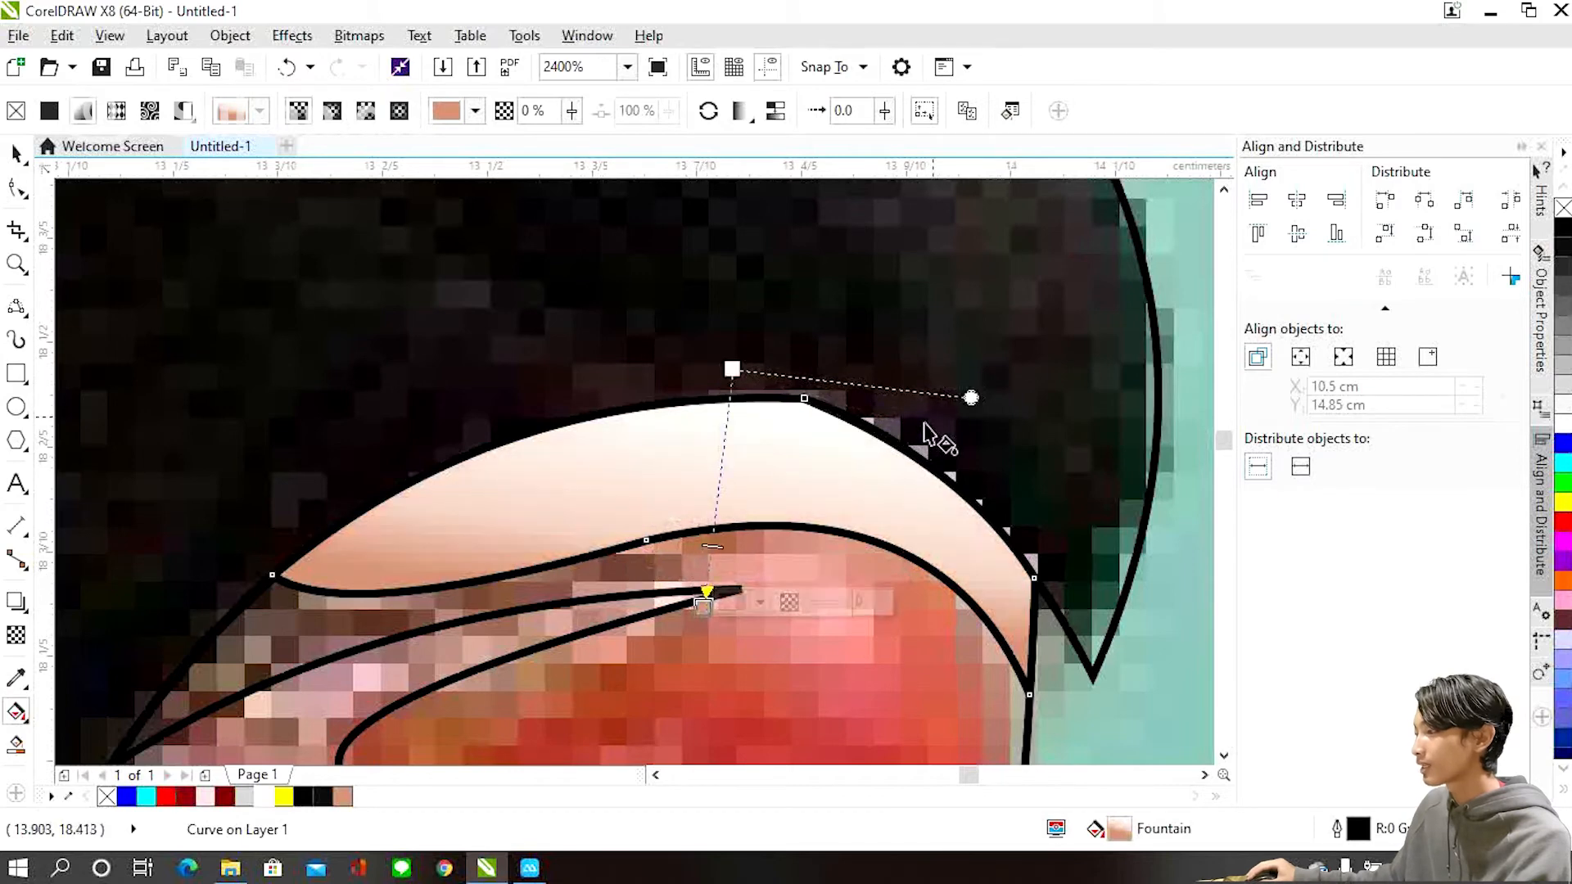
{"action": "left_click_drag", "start_coordinate": [962, 395], "coordinate": [983, 356]}
Select the forked beak marking and fill it with the dusky pink sampled from the photo (RGB 165, 105, 105).
{"action": "scroll", "coordinate": [983, 356], "scroll_direction": "down", "scroll_amount": 4}
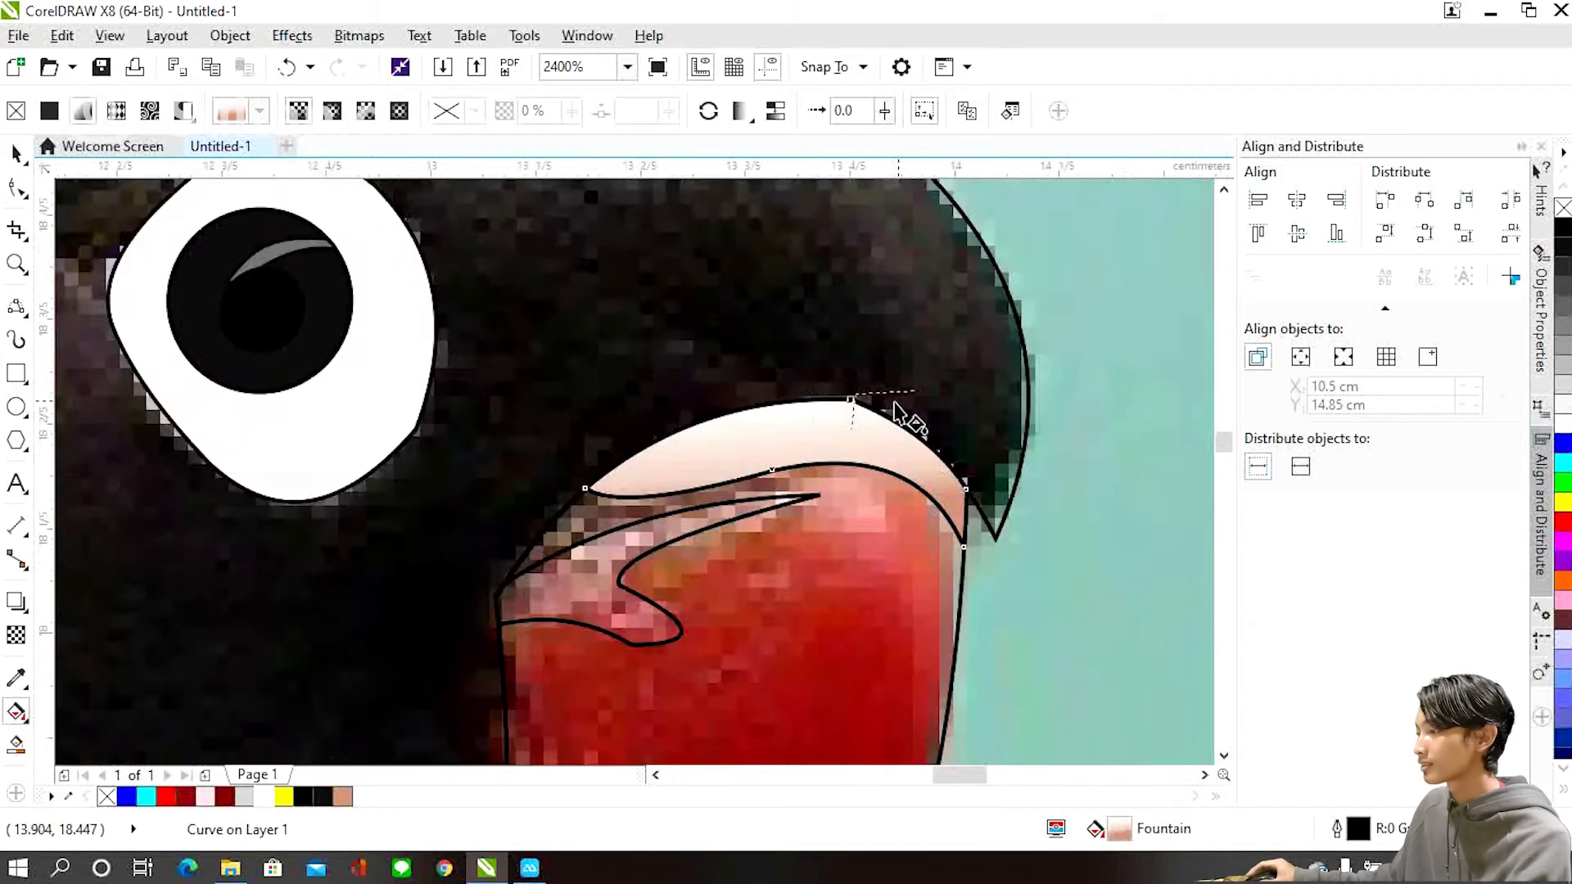
{"action": "left_click", "coordinate": [16, 153]}
{"action": "scroll", "coordinate": [868, 465], "scroll_direction": "up", "scroll_amount": 2}
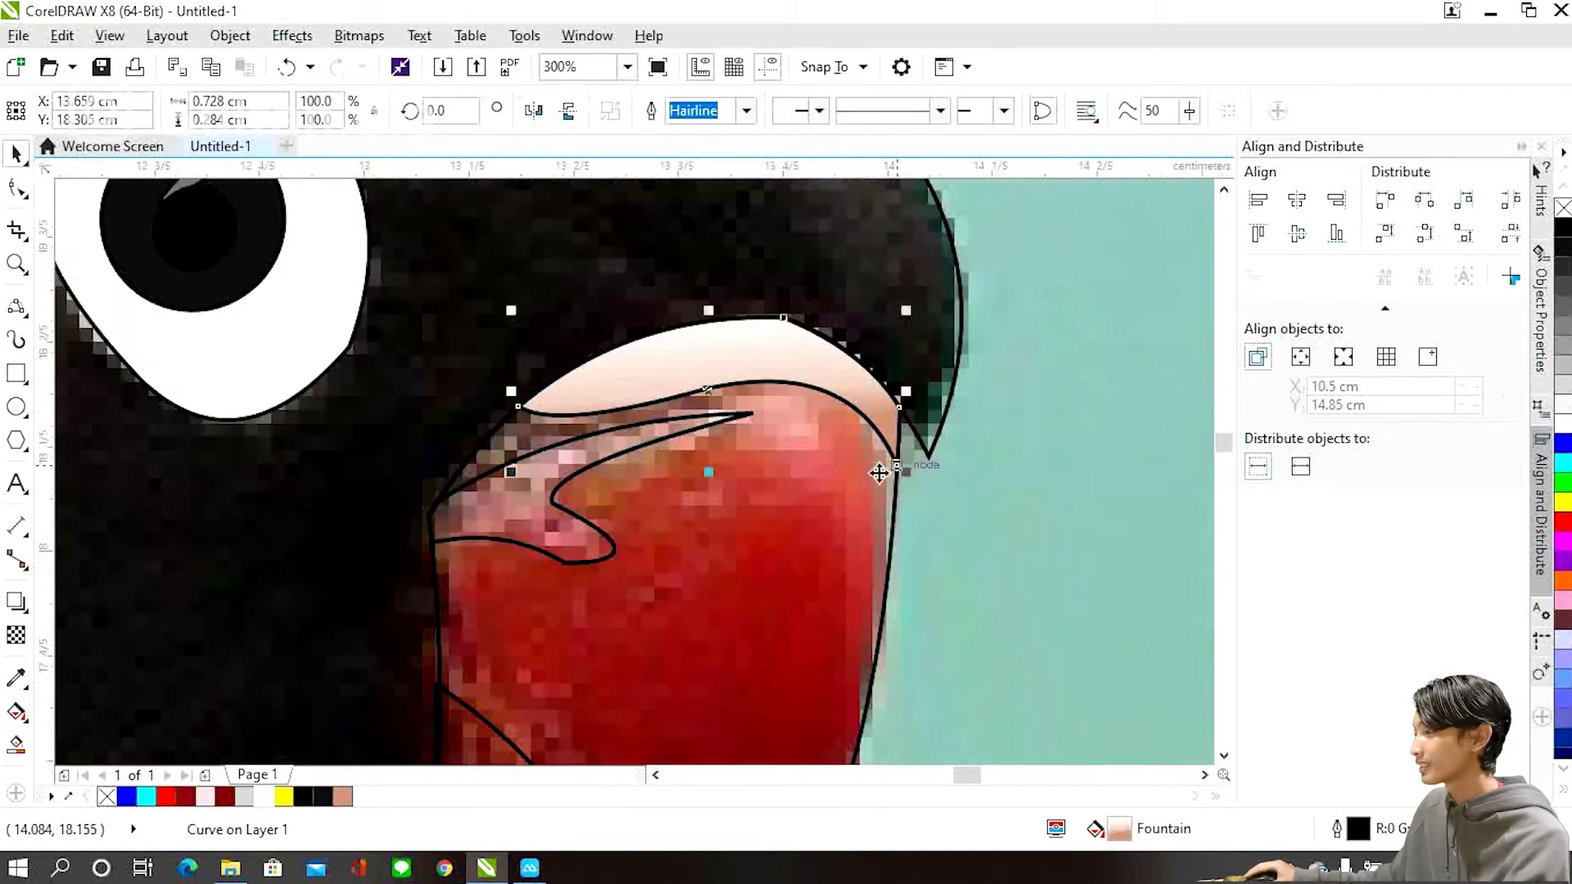
{"action": "left_click", "coordinate": [557, 514]}
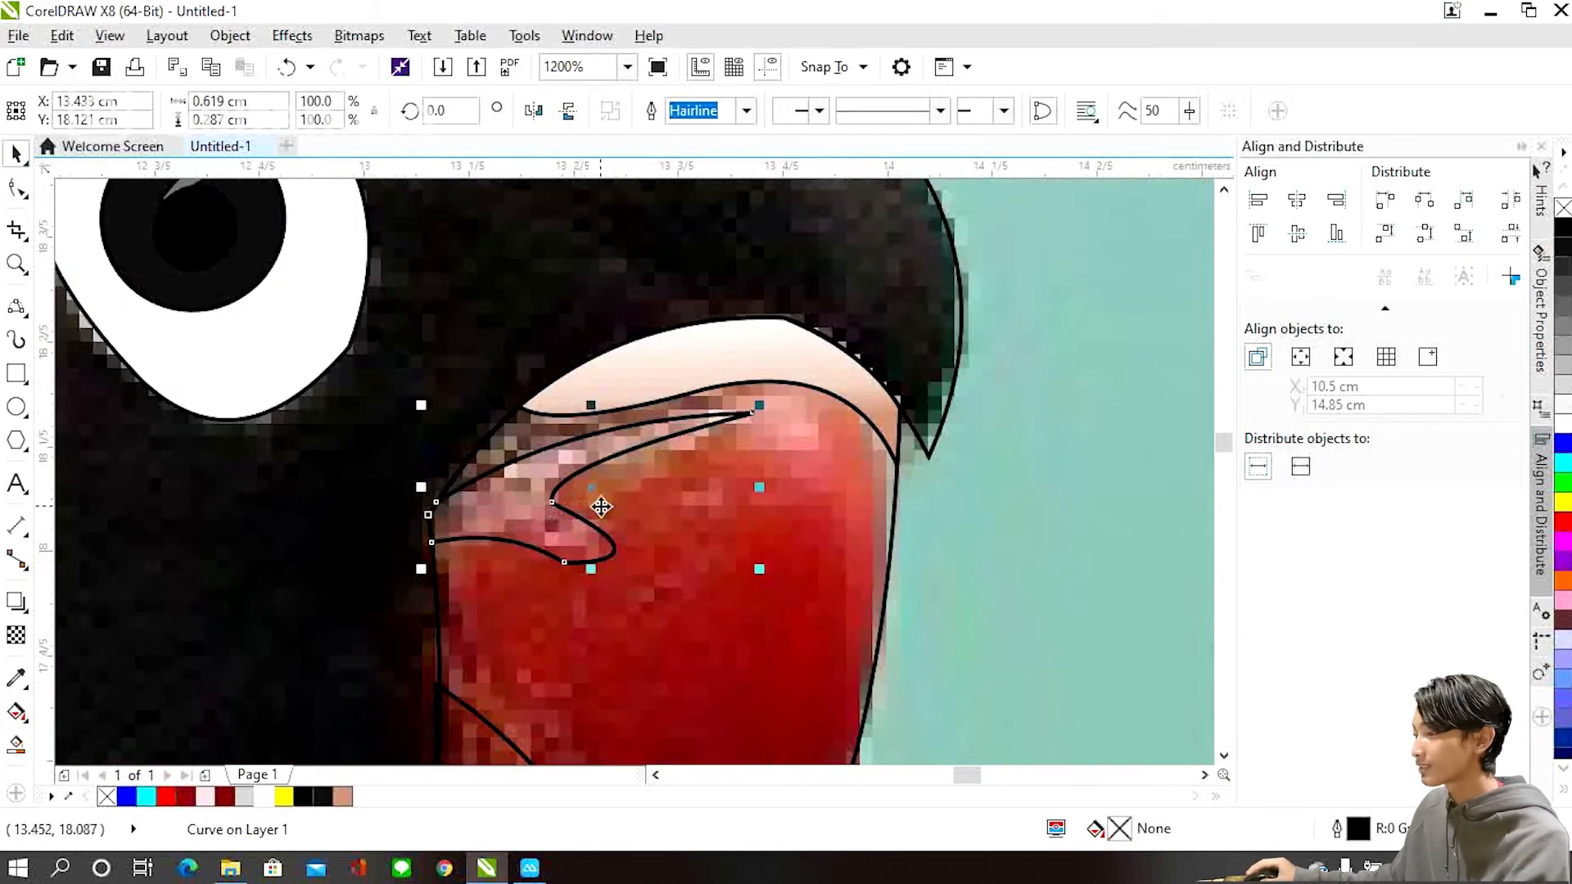
{"action": "left_click", "coordinate": [17, 675]}
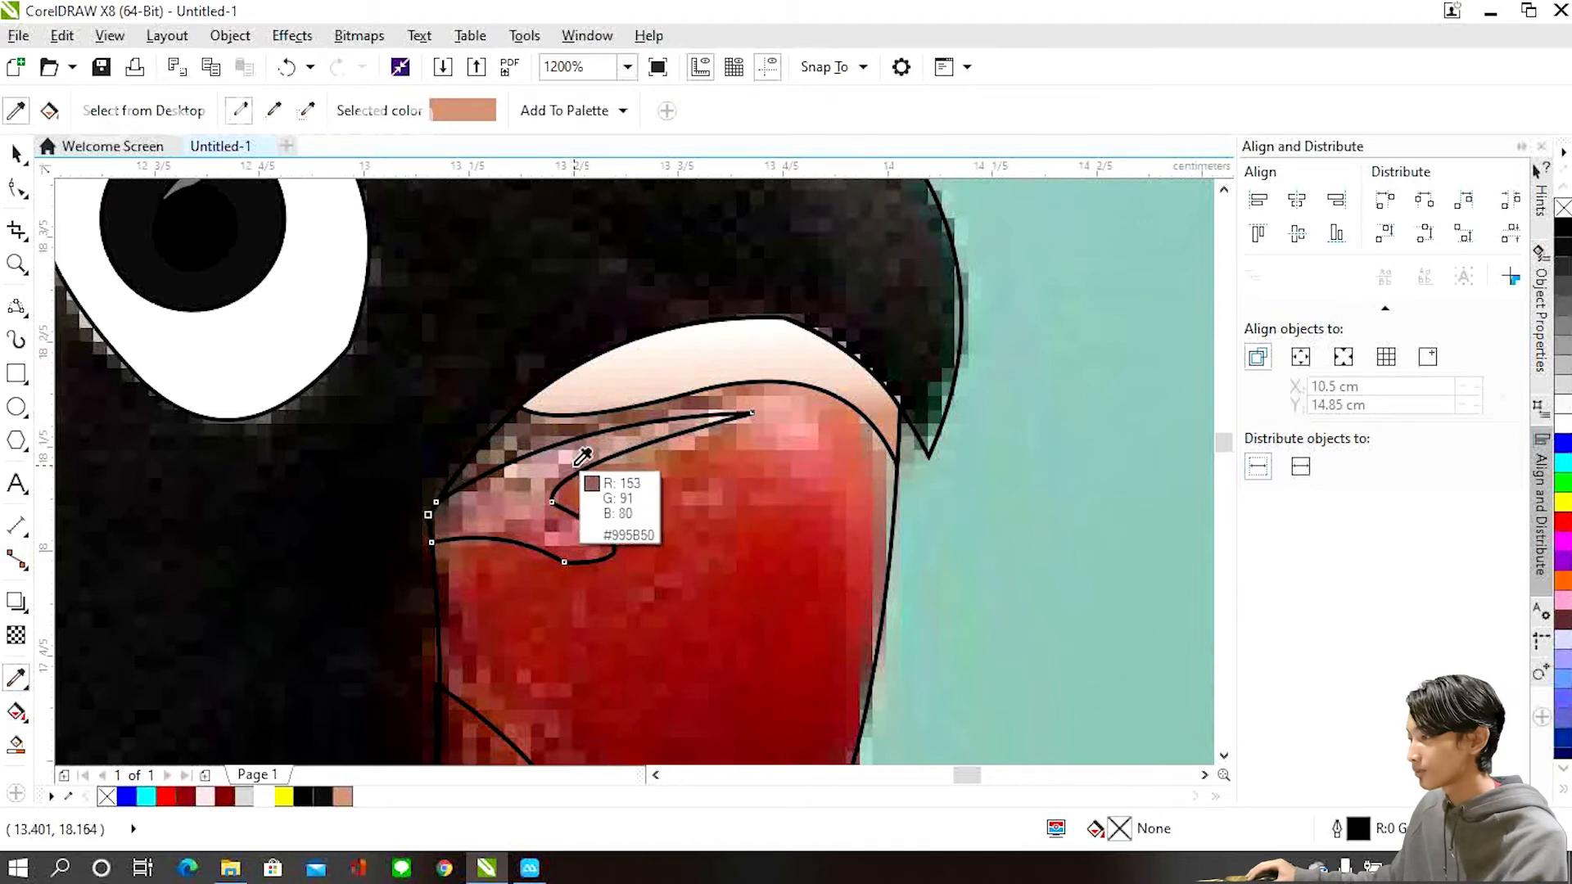
{"action": "left_click", "coordinate": [564, 452]}
{"action": "left_click", "coordinate": [543, 458]}
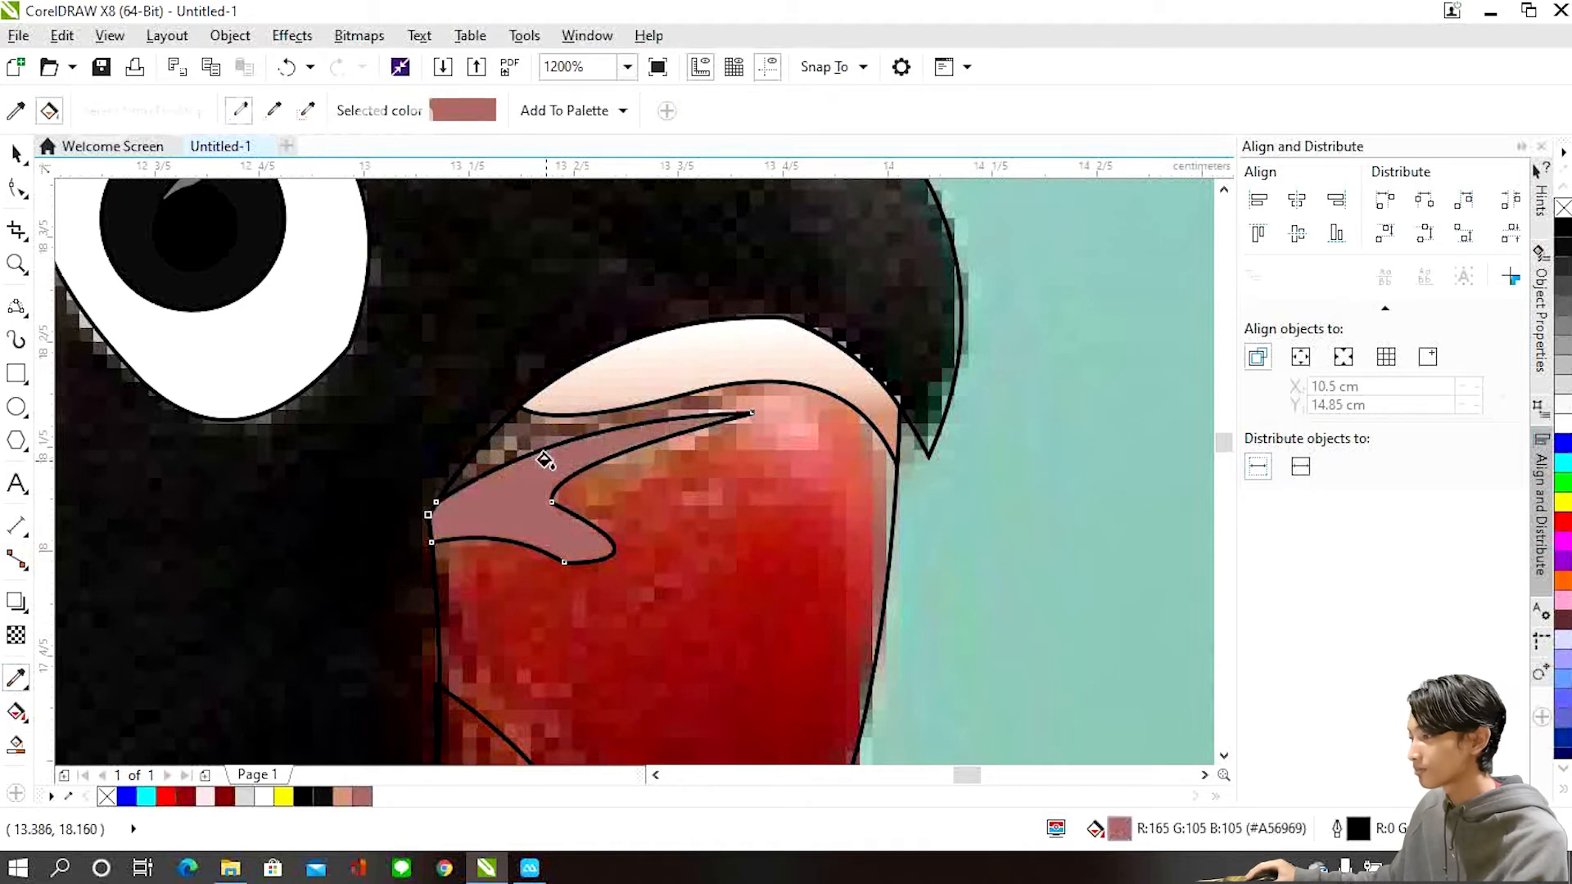
Undo the forked beak marking's pink fill and fill it with the near-white (RGB 245, 234, 229) sampled from the pale band's upper edge.
{"action": "key", "text": "ctrl+z"}
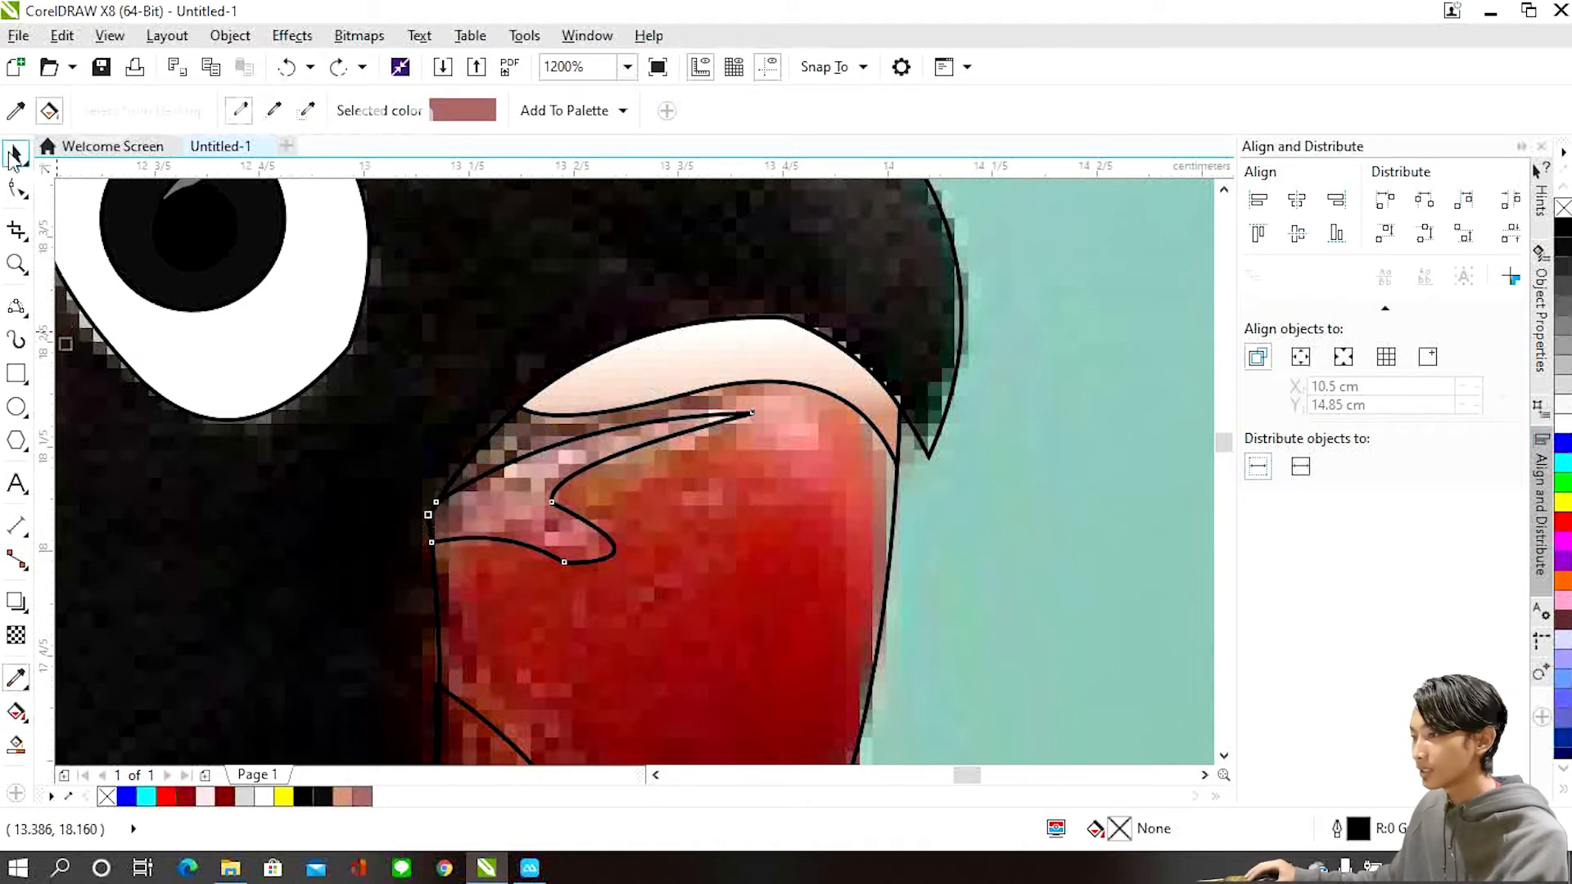
{"action": "left_click", "coordinate": [18, 673]}
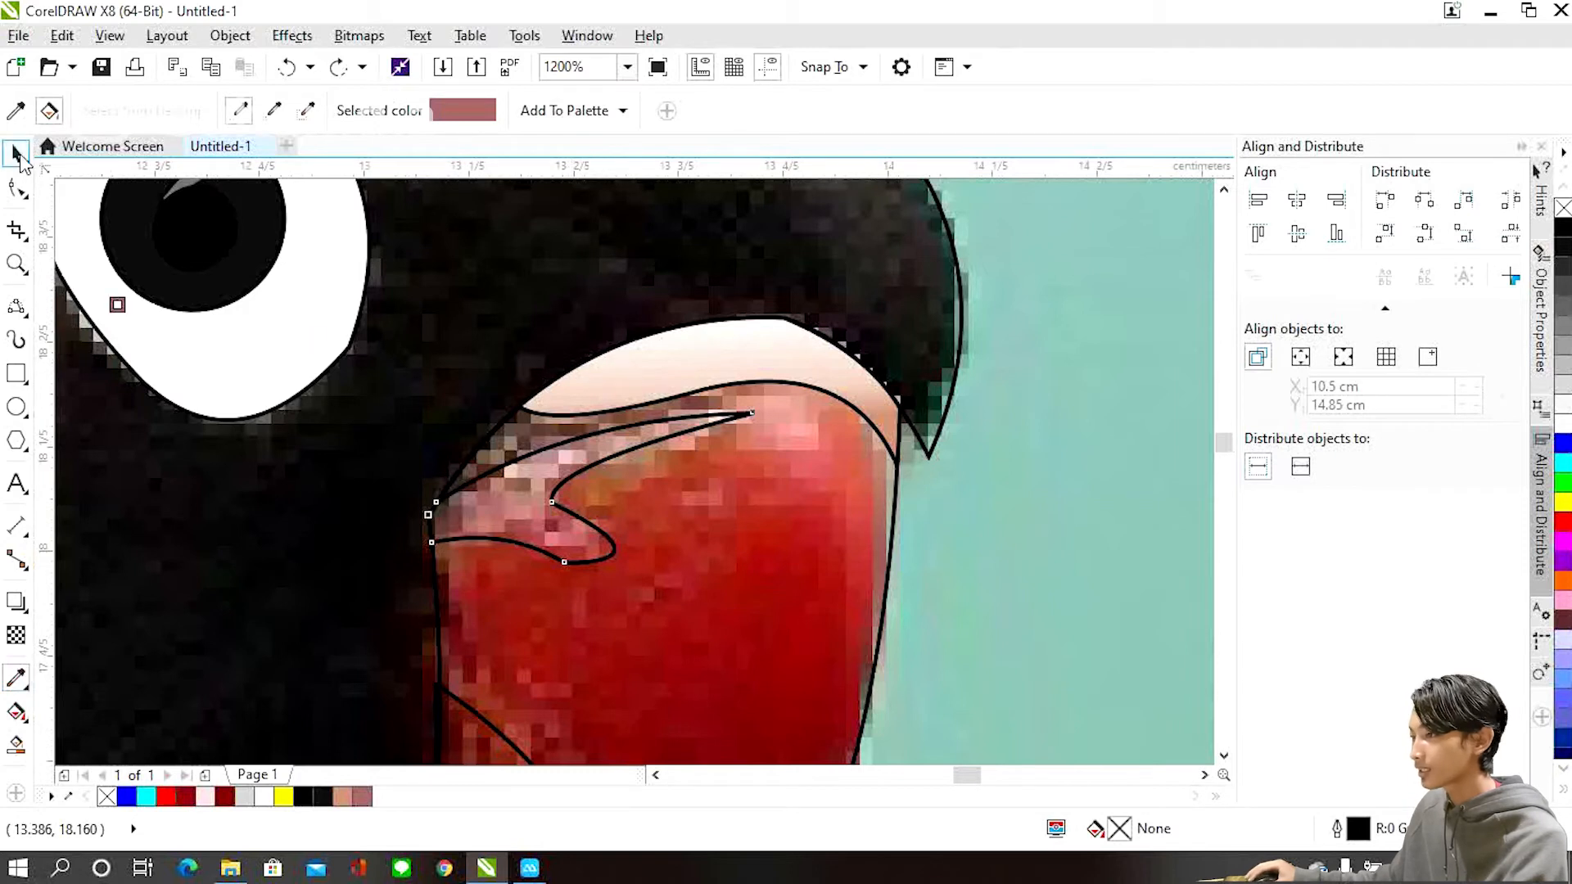
{"action": "left_click", "coordinate": [18, 154]}
{"action": "left_click", "coordinate": [16, 678]}
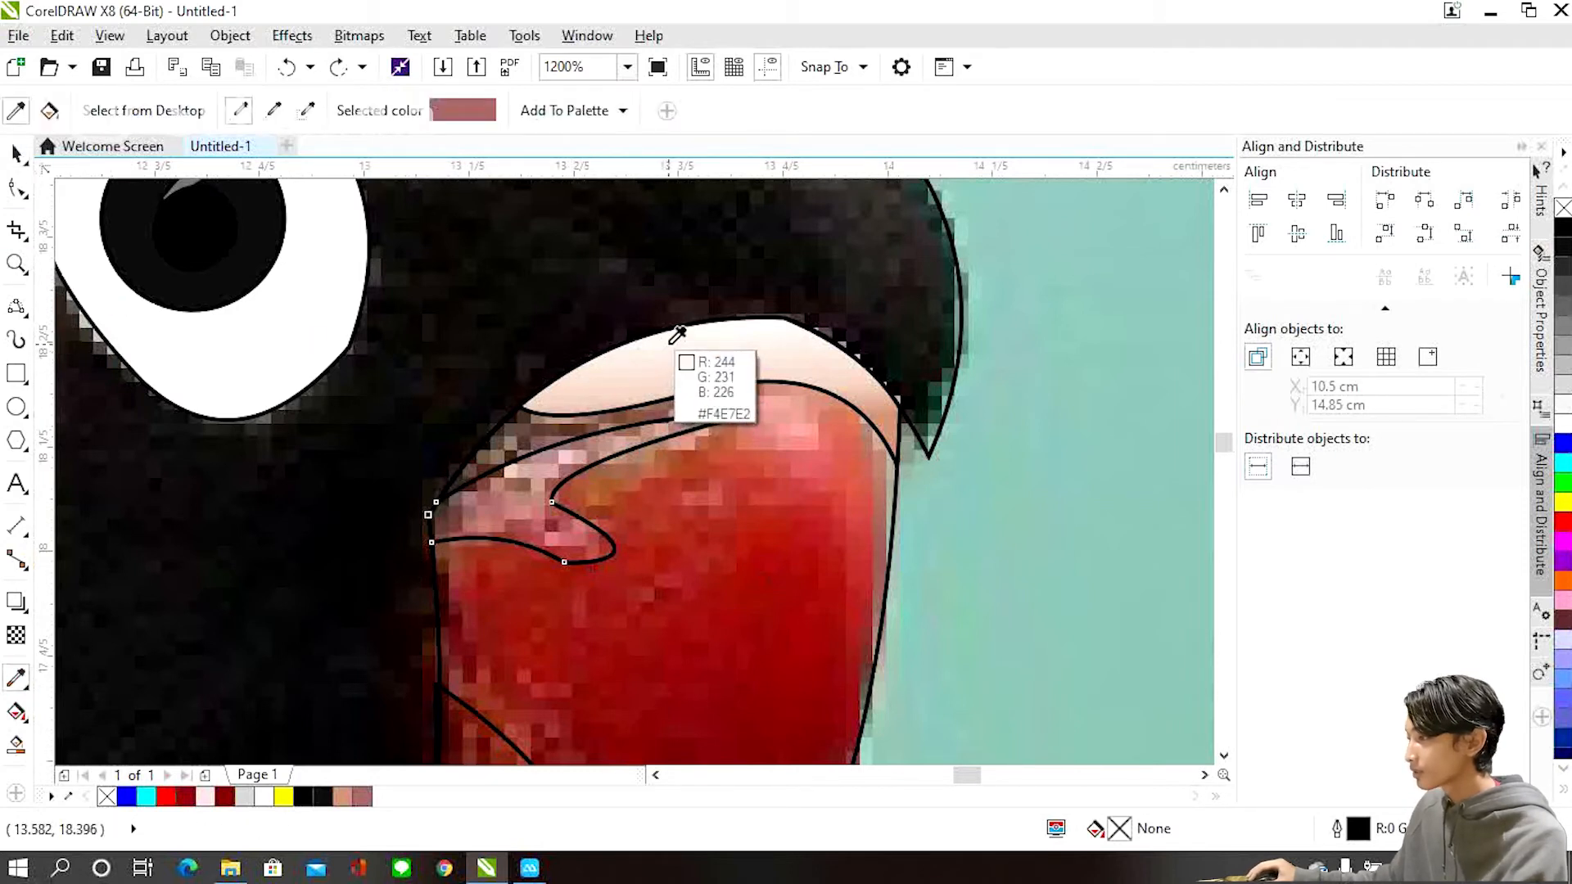
{"action": "left_click", "coordinate": [677, 334]}
{"action": "left_click", "coordinate": [489, 497]}
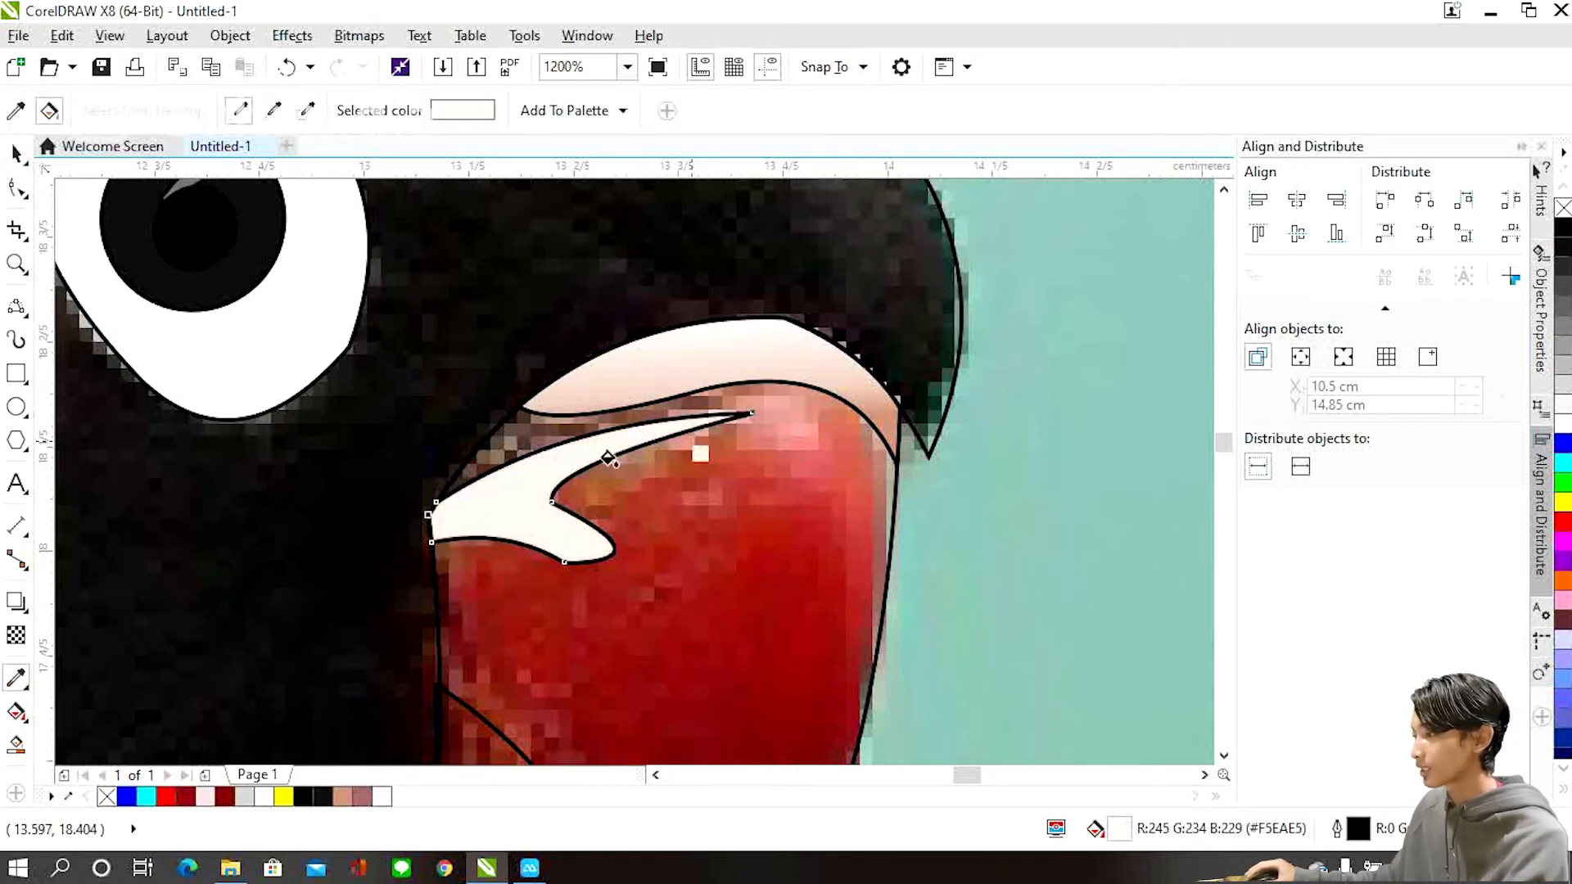
{"action": "left_click", "coordinate": [18, 154]}
{"action": "left_click", "coordinate": [790, 579]}
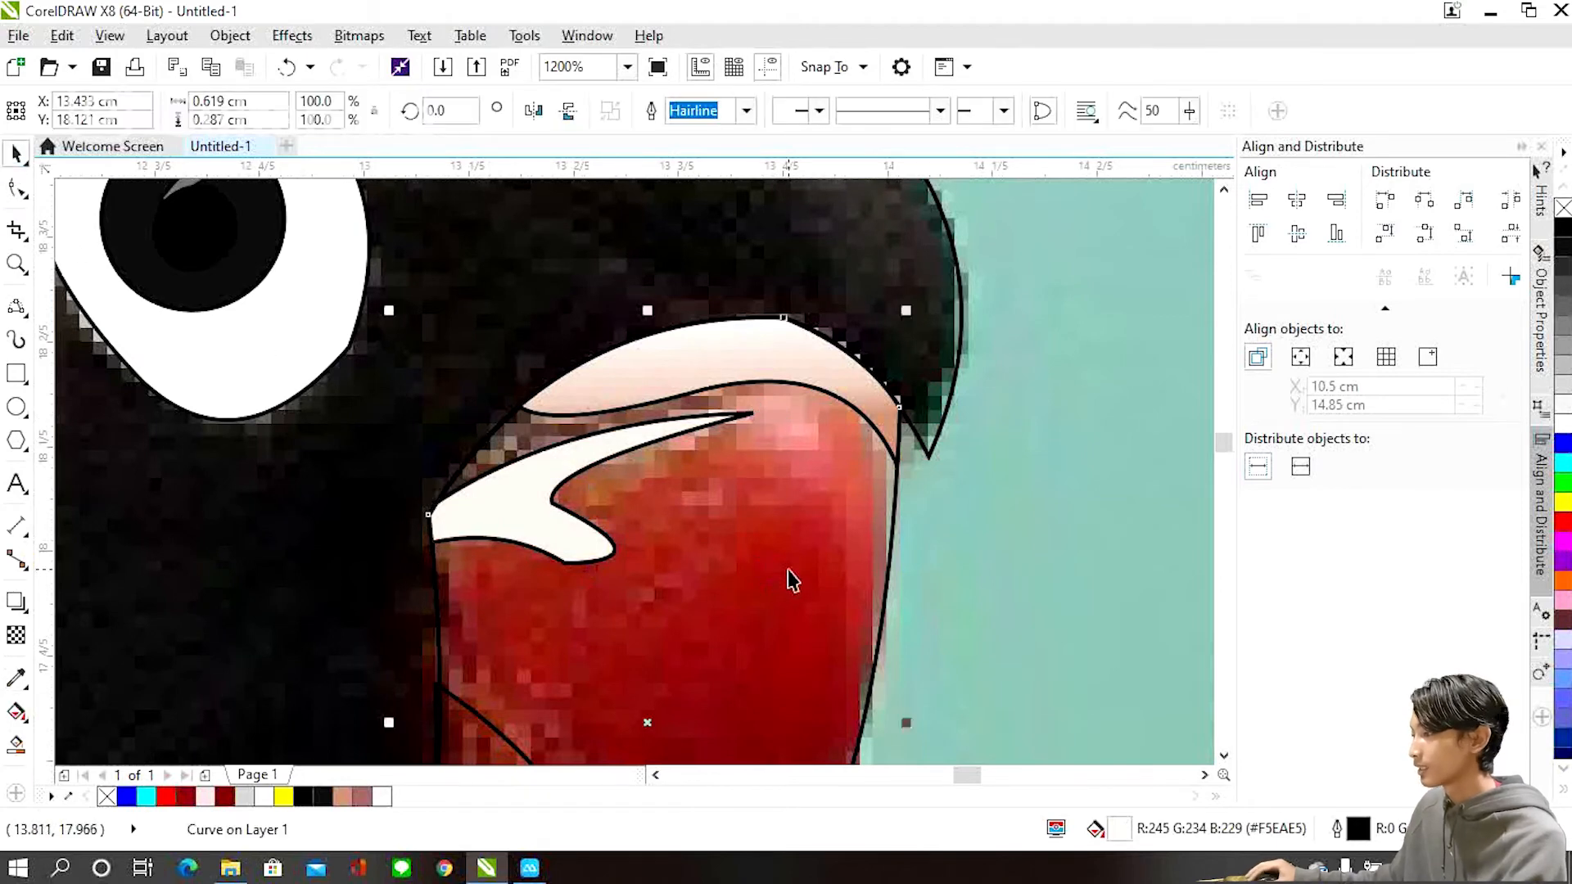
Trace the slender orange marking from the beak's lower fold to its tip, about 0.25 by 0.72 cm, and set its outline to Hairline.
{"action": "scroll", "coordinate": [655, 573], "scroll_direction": "down", "scroll_amount": 1}
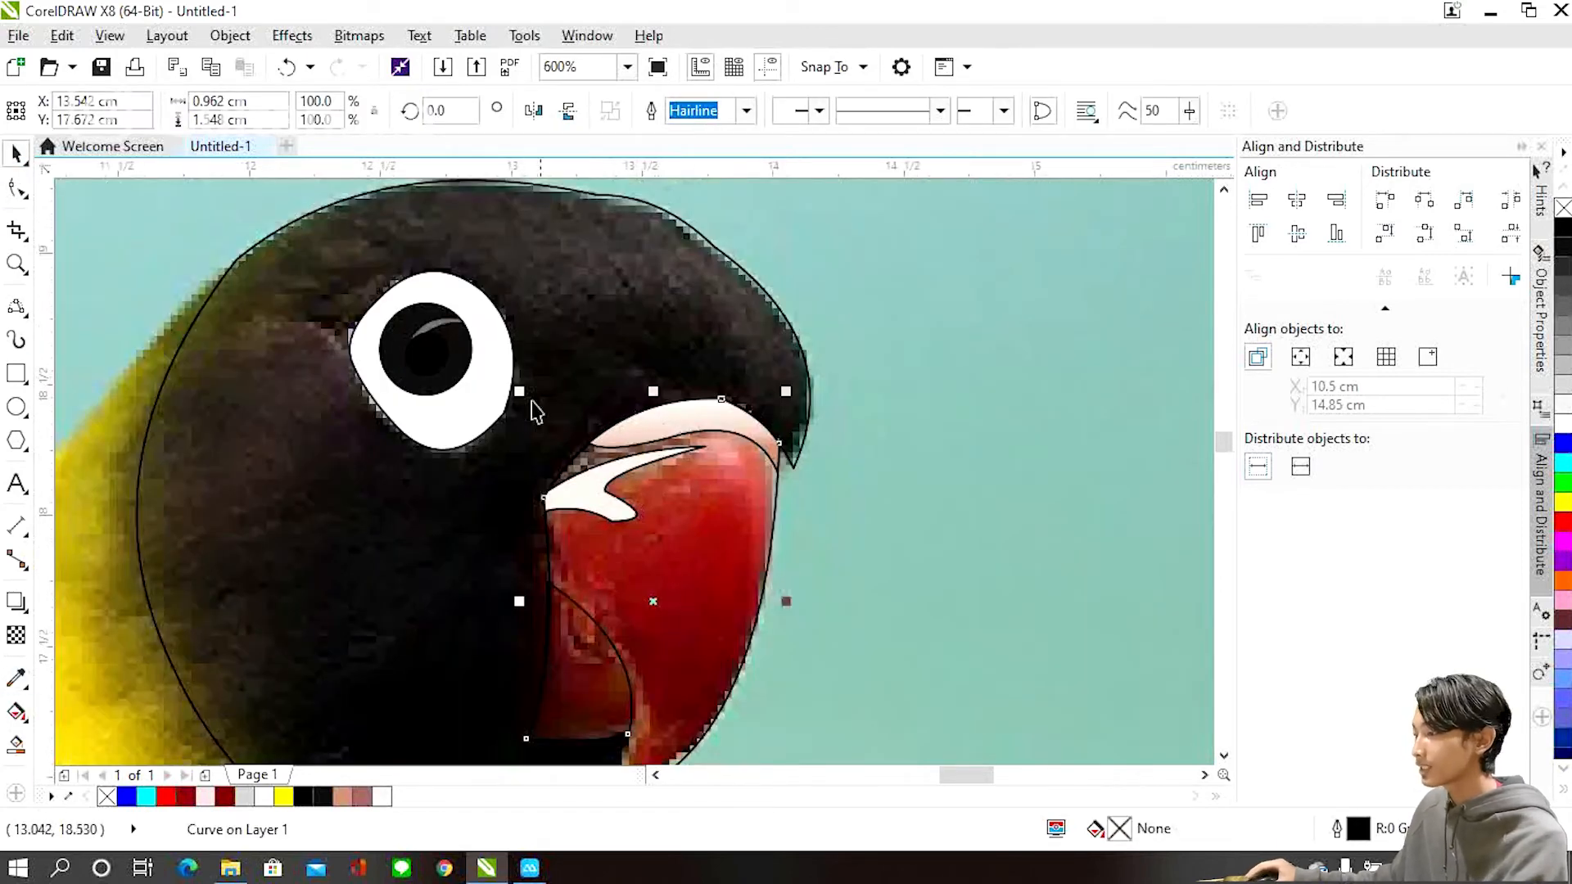
{"action": "scroll", "coordinate": [558, 467], "scroll_direction": "down", "scroll_amount": 1}
{"action": "scroll", "coordinate": [616, 583], "scroll_direction": "up", "scroll_amount": 1}
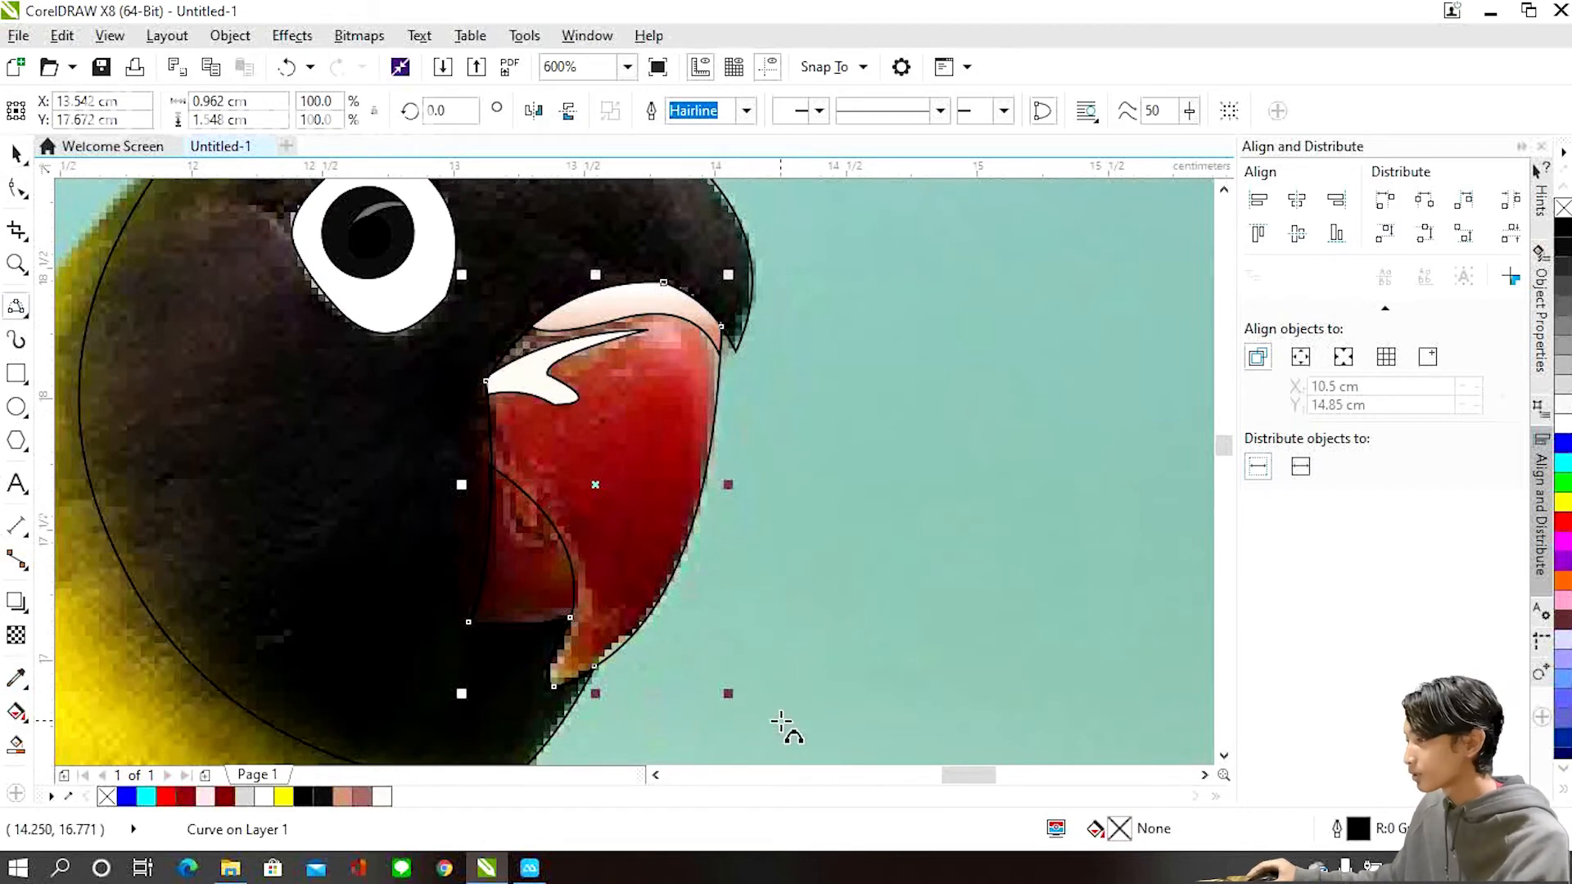
{"action": "scroll", "coordinate": [635, 665], "scroll_direction": "up", "scroll_amount": 2}
{"action": "left_click_drag", "start_coordinate": [563, 658], "coordinate": [533, 463]}
{"action": "key", "text": "ctrl+z"}
{"action": "left_click_drag", "start_coordinate": [553, 662], "coordinate": [513, 434]}
{"action": "left_click_drag", "start_coordinate": [436, 360], "coordinate": [508, 456]}
{"action": "left_click", "coordinate": [504, 571]}
{"action": "left_click_drag", "start_coordinate": [479, 638], "coordinate": [511, 697]}
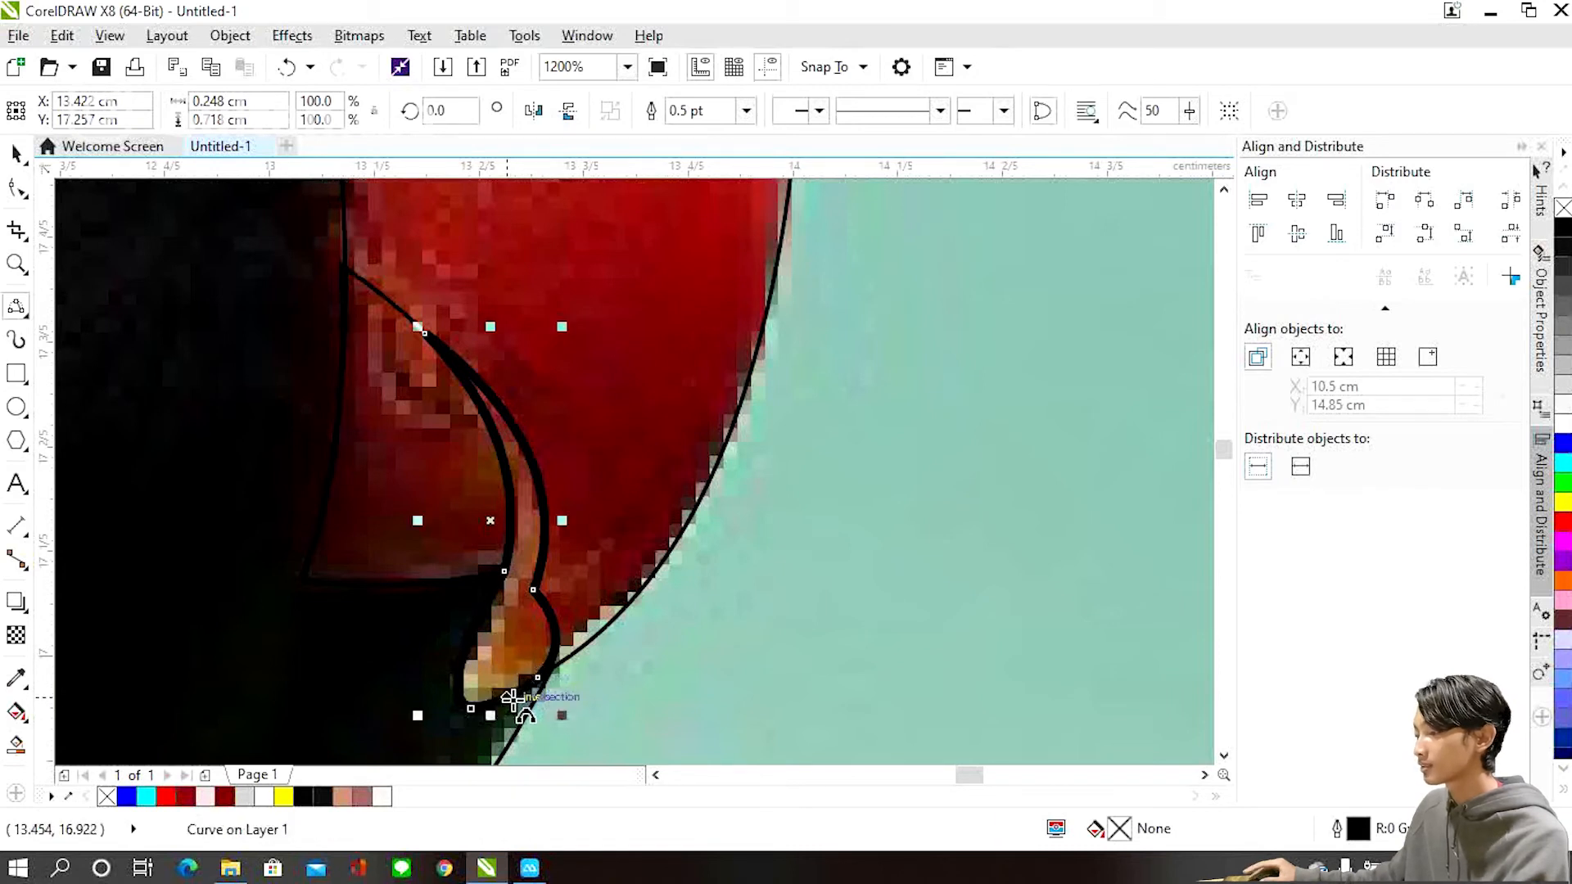
{"action": "left_click", "coordinate": [746, 110]}
{"action": "left_click", "coordinate": [697, 149]}
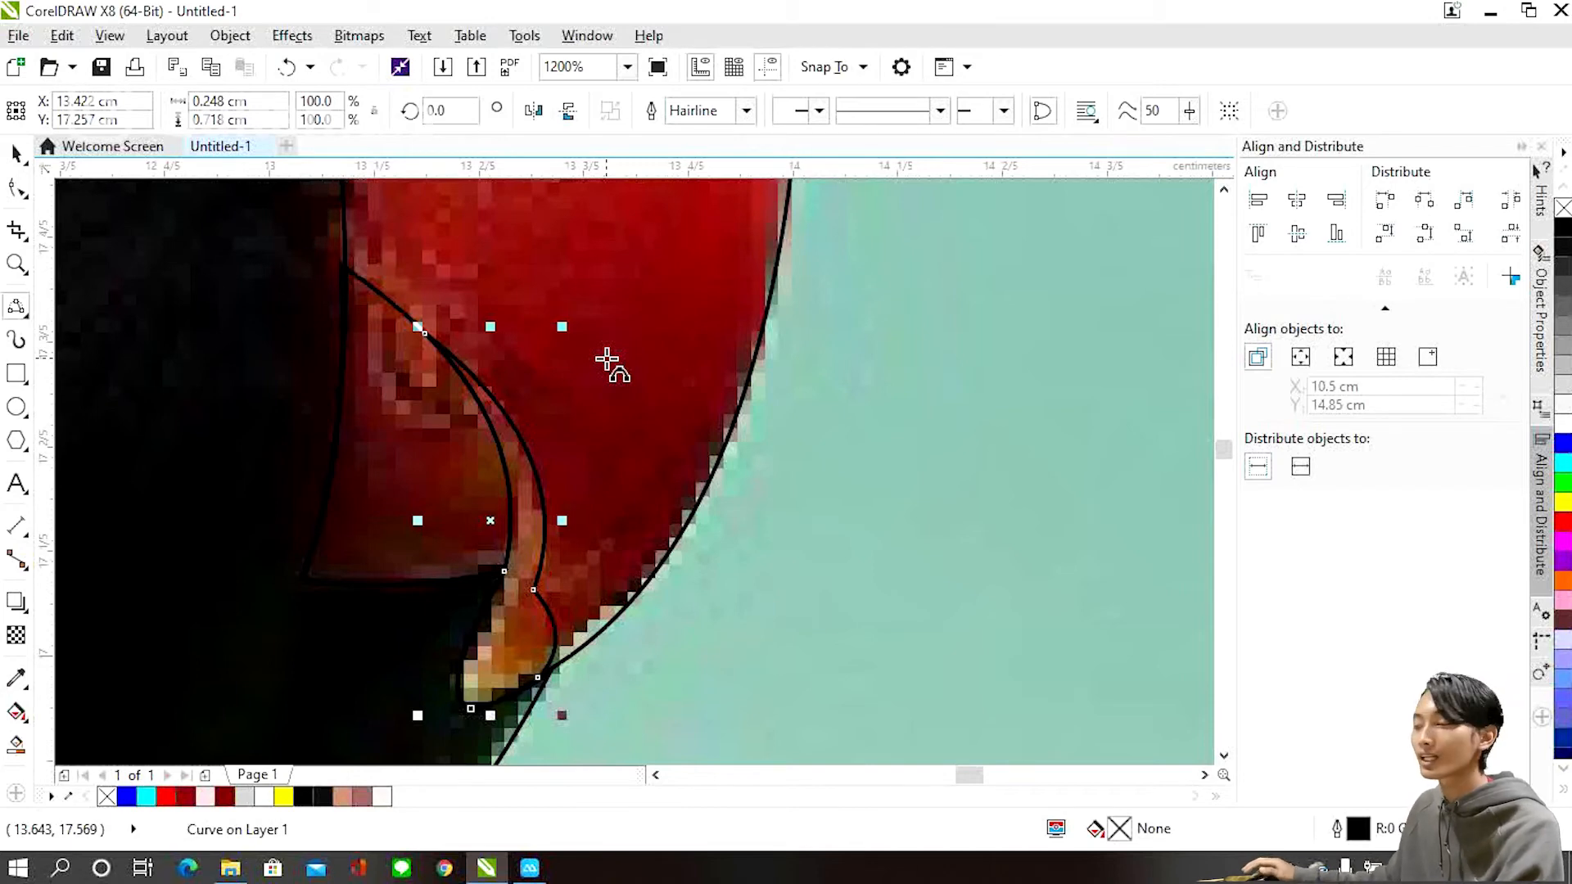
{"action": "scroll", "coordinate": [617, 429], "scroll_direction": "down", "scroll_amount": 3}
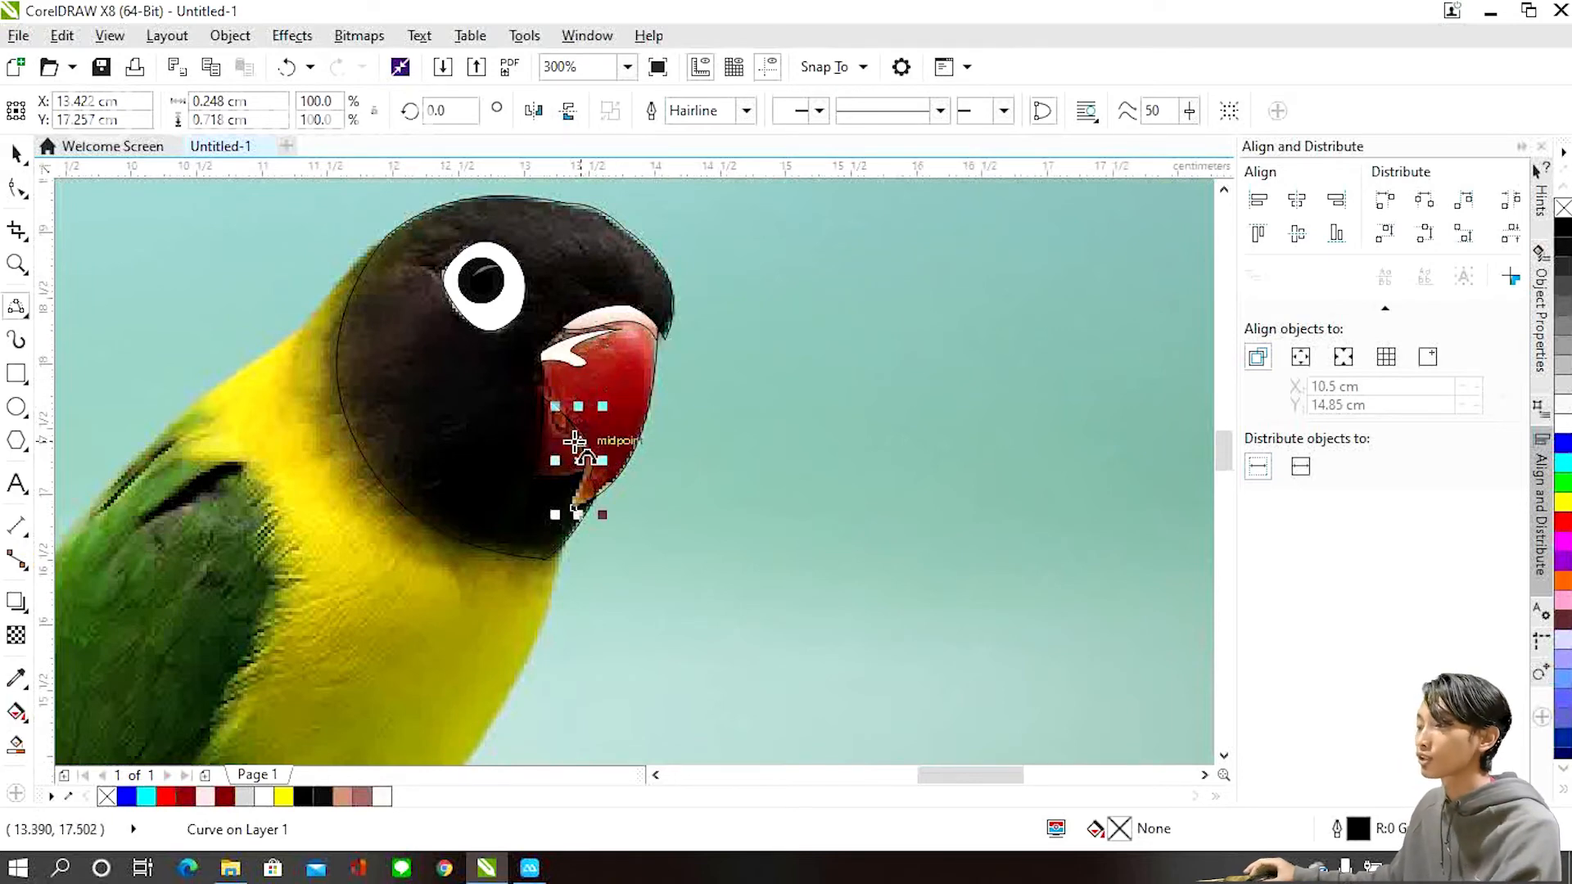
{"action": "scroll", "coordinate": [579, 468], "scroll_direction": "up", "scroll_amount": 1}
{"action": "scroll", "coordinate": [588, 477], "scroll_direction": "down", "scroll_amount": 1}
{"action": "scroll", "coordinate": [614, 502], "scroll_direction": "up", "scroll_amount": 2}
{"action": "scroll", "coordinate": [614, 502], "scroll_direction": "down", "scroll_amount": 2}
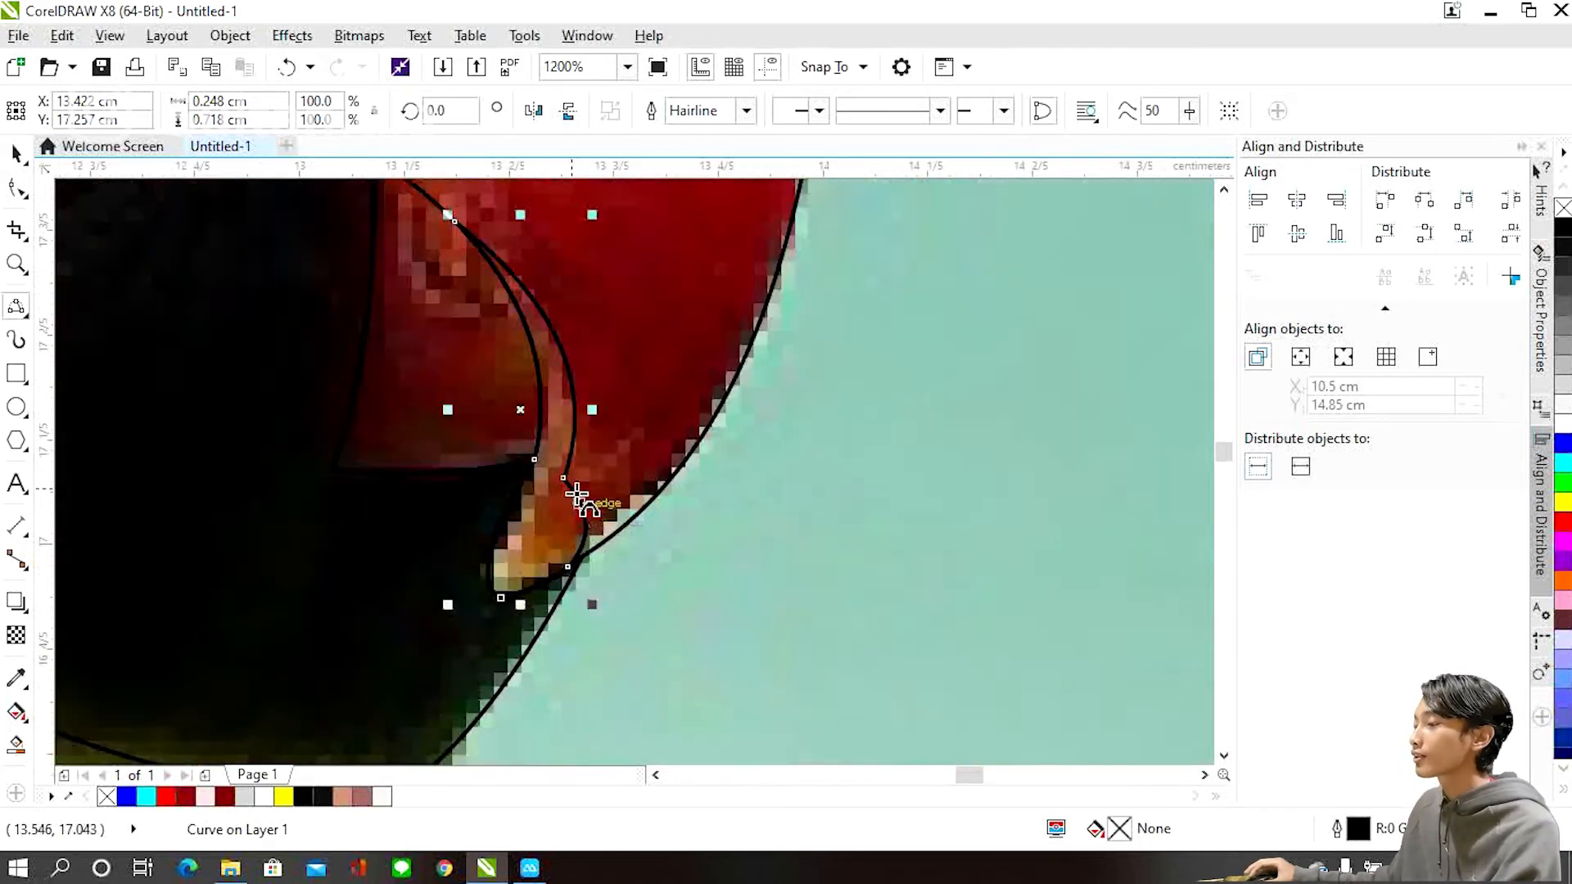
{"action": "scroll", "coordinate": [559, 451], "scroll_direction": "up", "scroll_amount": 1}
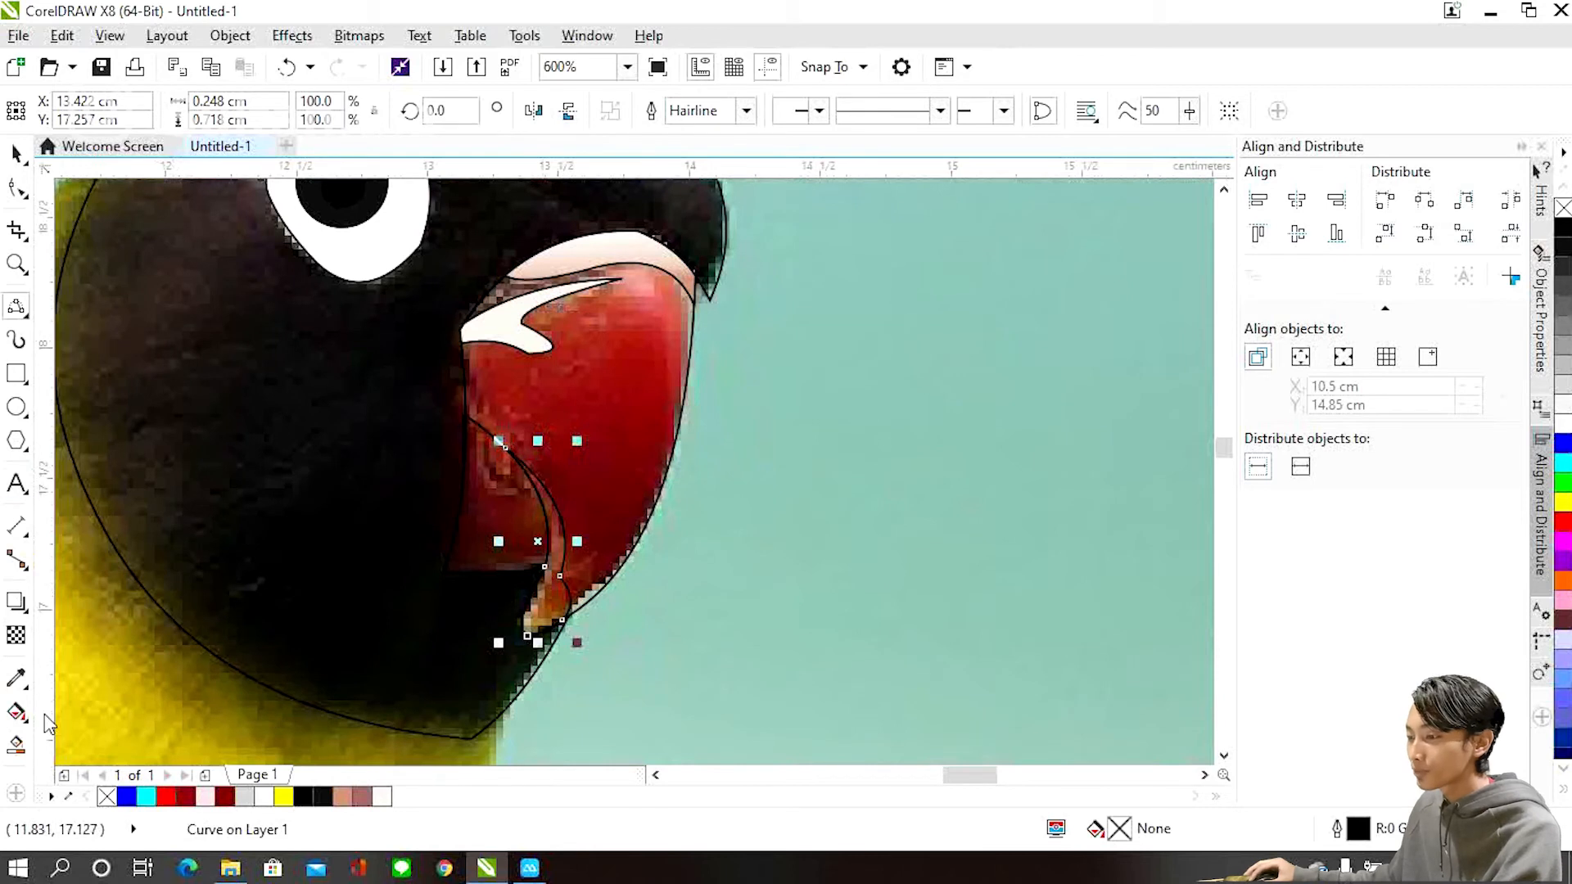
Try filling the slender beak-tip marking with the reddish brown (RGB 149, 73, 57) sampled from the photo.
{"action": "left_click", "coordinate": [16, 678]}
{"action": "scroll", "coordinate": [617, 562], "scroll_direction": "up", "scroll_amount": 1}
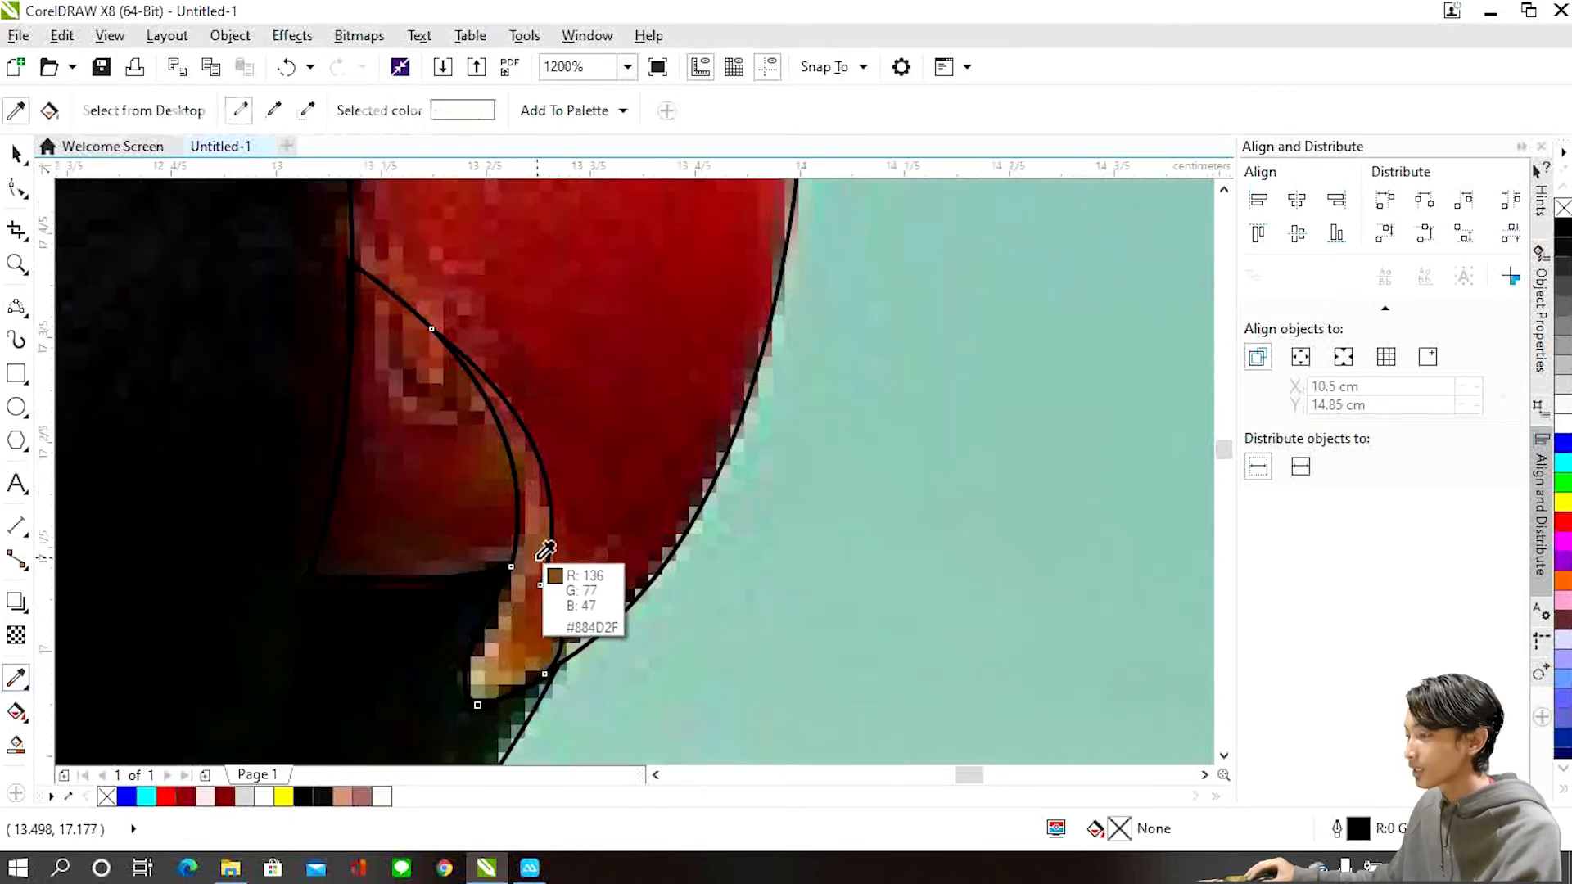
{"action": "left_click", "coordinate": [550, 501]}
{"action": "left_click", "coordinate": [526, 527]}
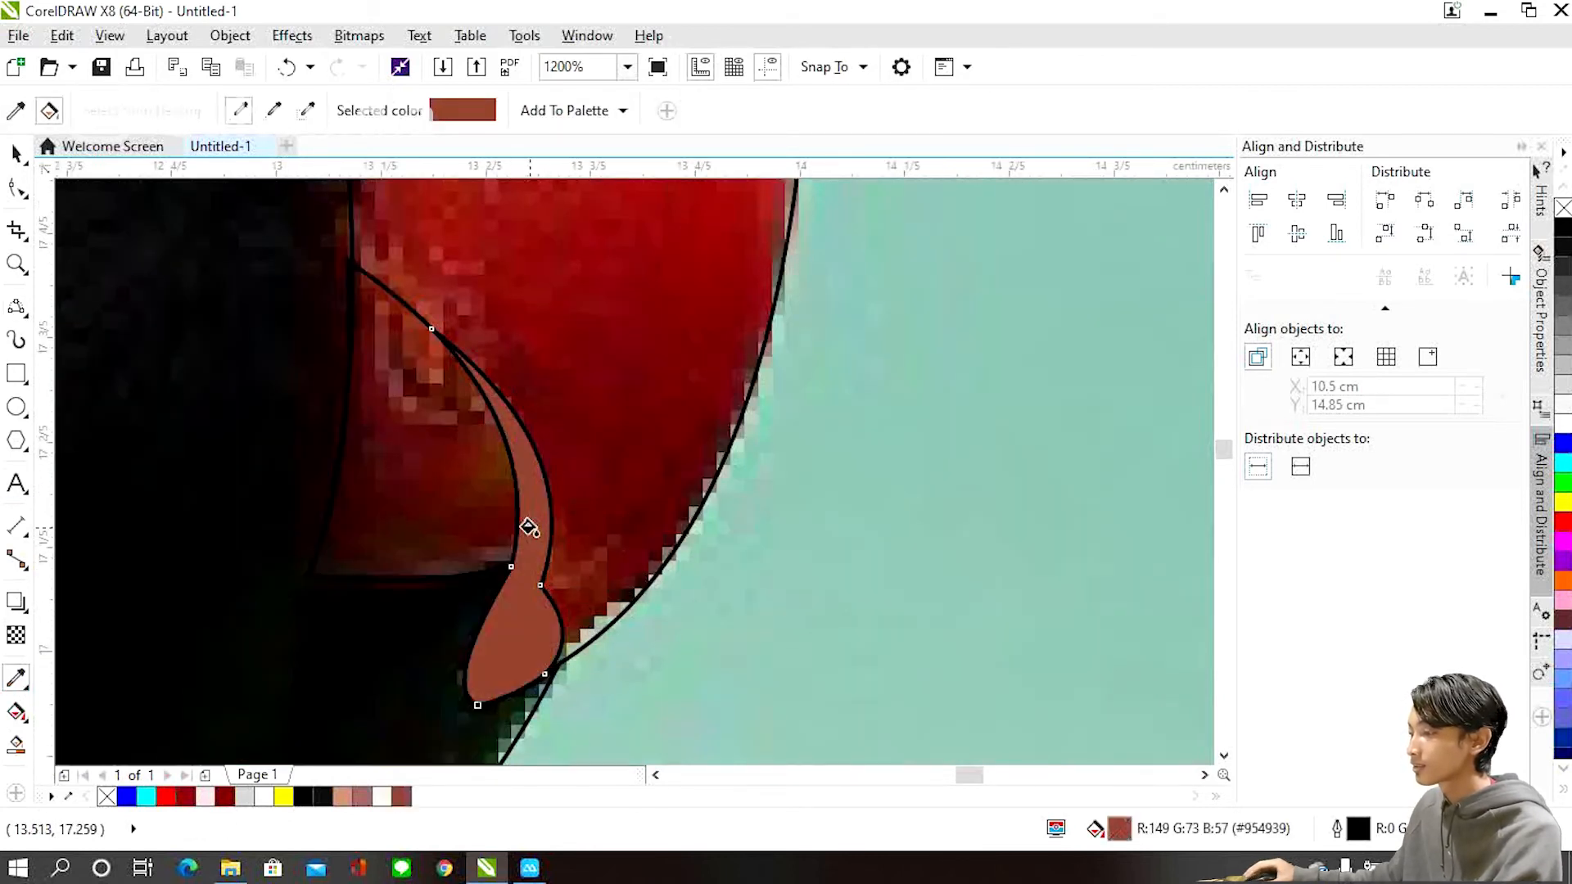
{"action": "key", "text": "ctrl+z"}
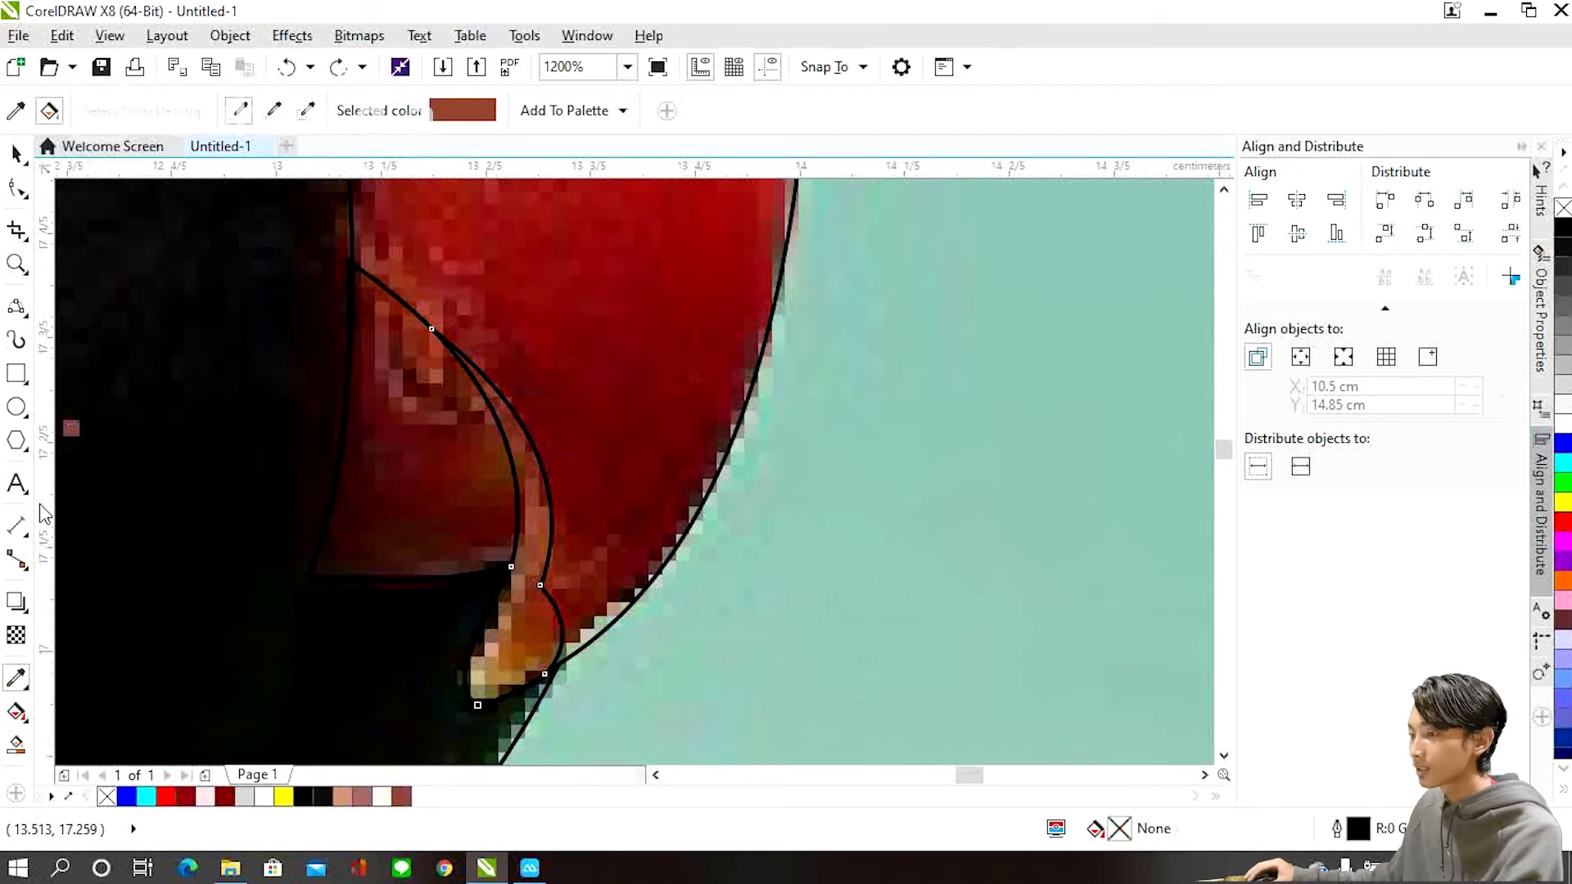
Sample the orange-brown from the photo at the beak's tip and fill the slender beak-tip marking with it.
{"action": "left_click", "coordinate": [17, 155]}
{"action": "left_click", "coordinate": [16, 678]}
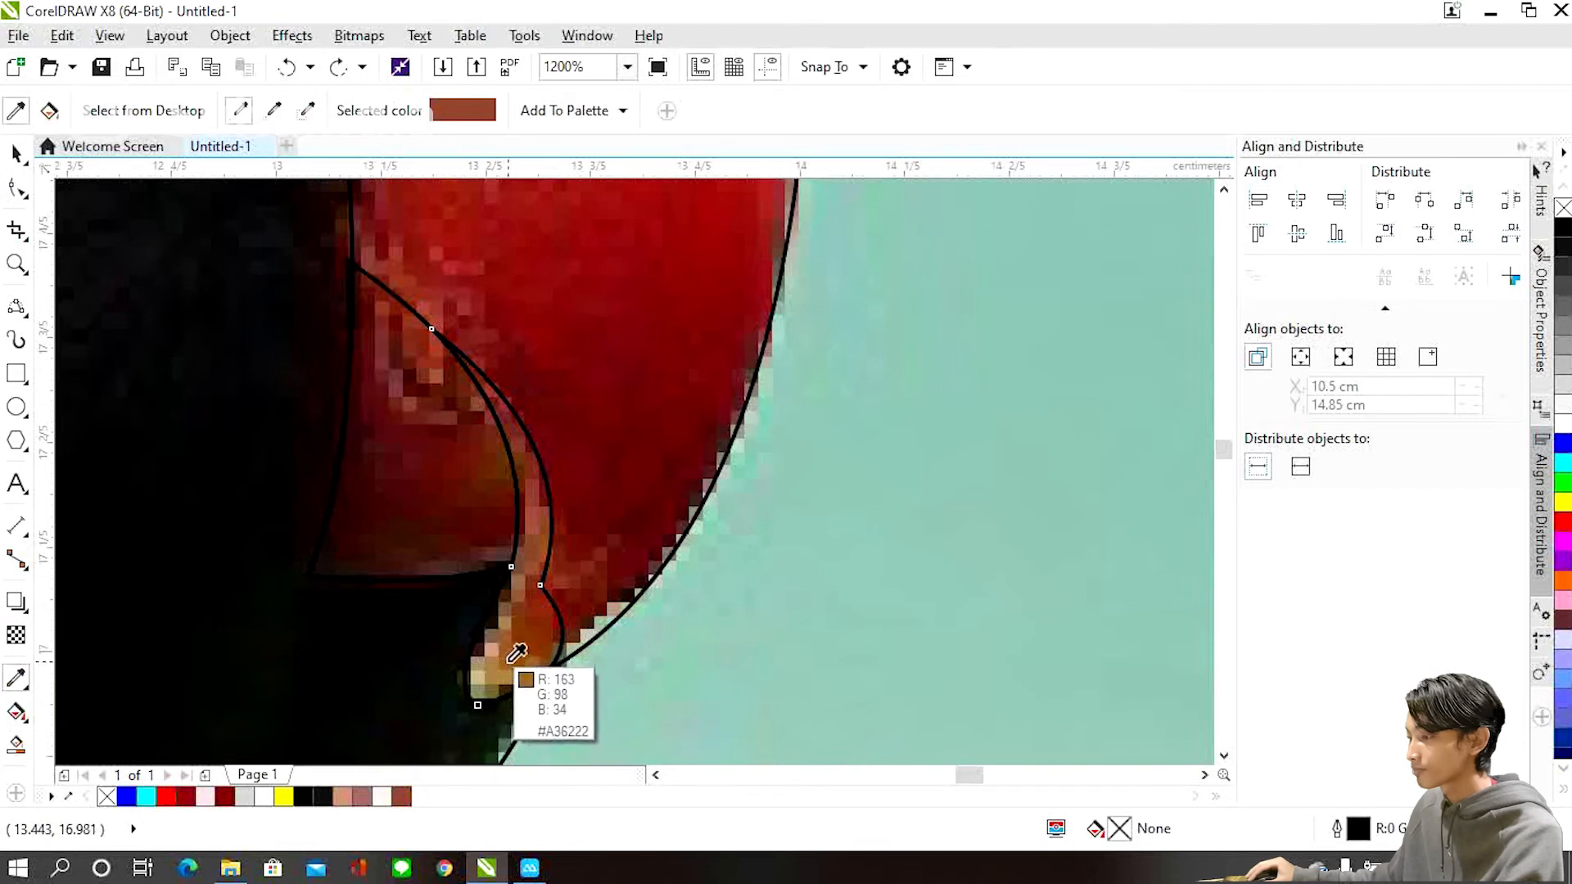
{"action": "left_click", "coordinate": [513, 656]}
{"action": "left_click", "coordinate": [513, 647]}
{"action": "scroll", "coordinate": [582, 426], "scroll_direction": "down", "scroll_amount": 1}
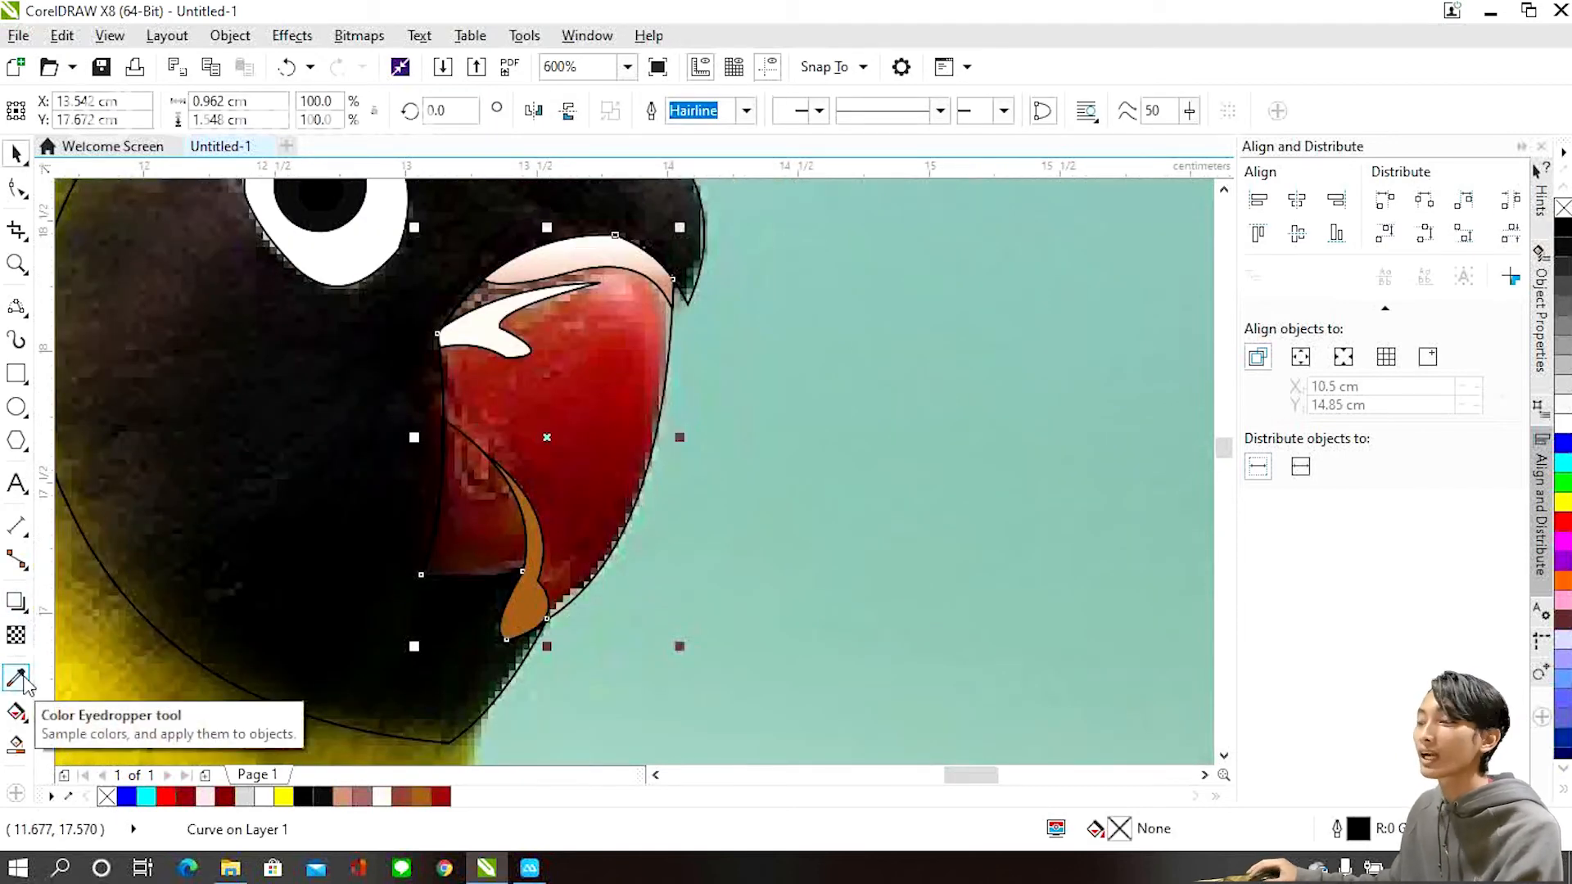
Sample the deep red (RGB 166, 21, 24) from the photo's beak and fill the main upper beak shape with it.
{"action": "left_click", "coordinate": [18, 679]}
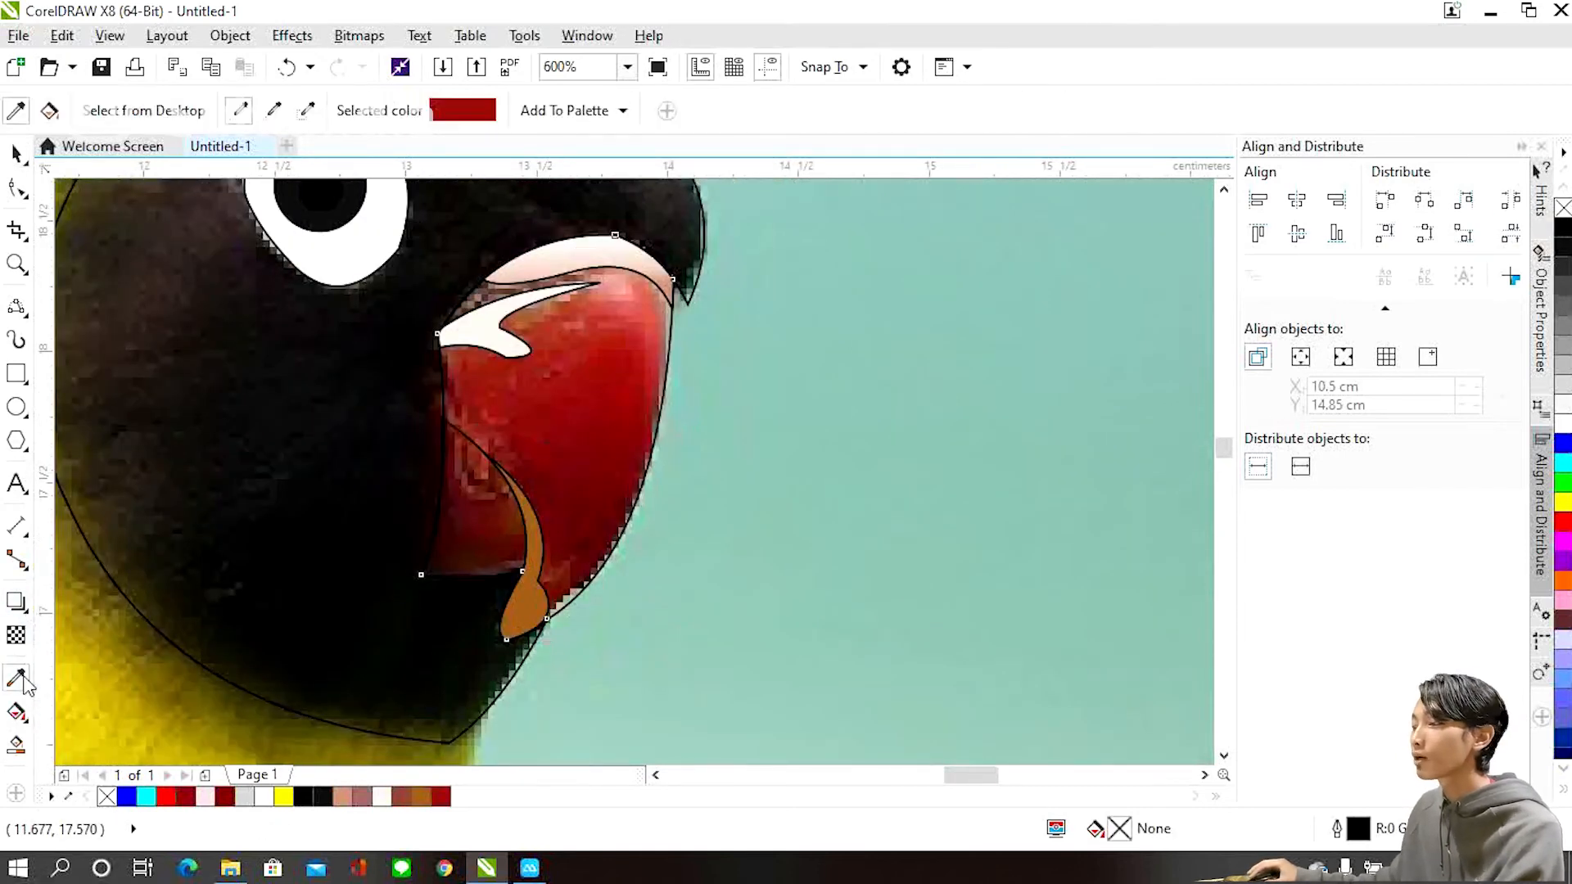
{"action": "left_click", "coordinate": [582, 376]}
{"action": "left_click", "coordinate": [584, 383]}
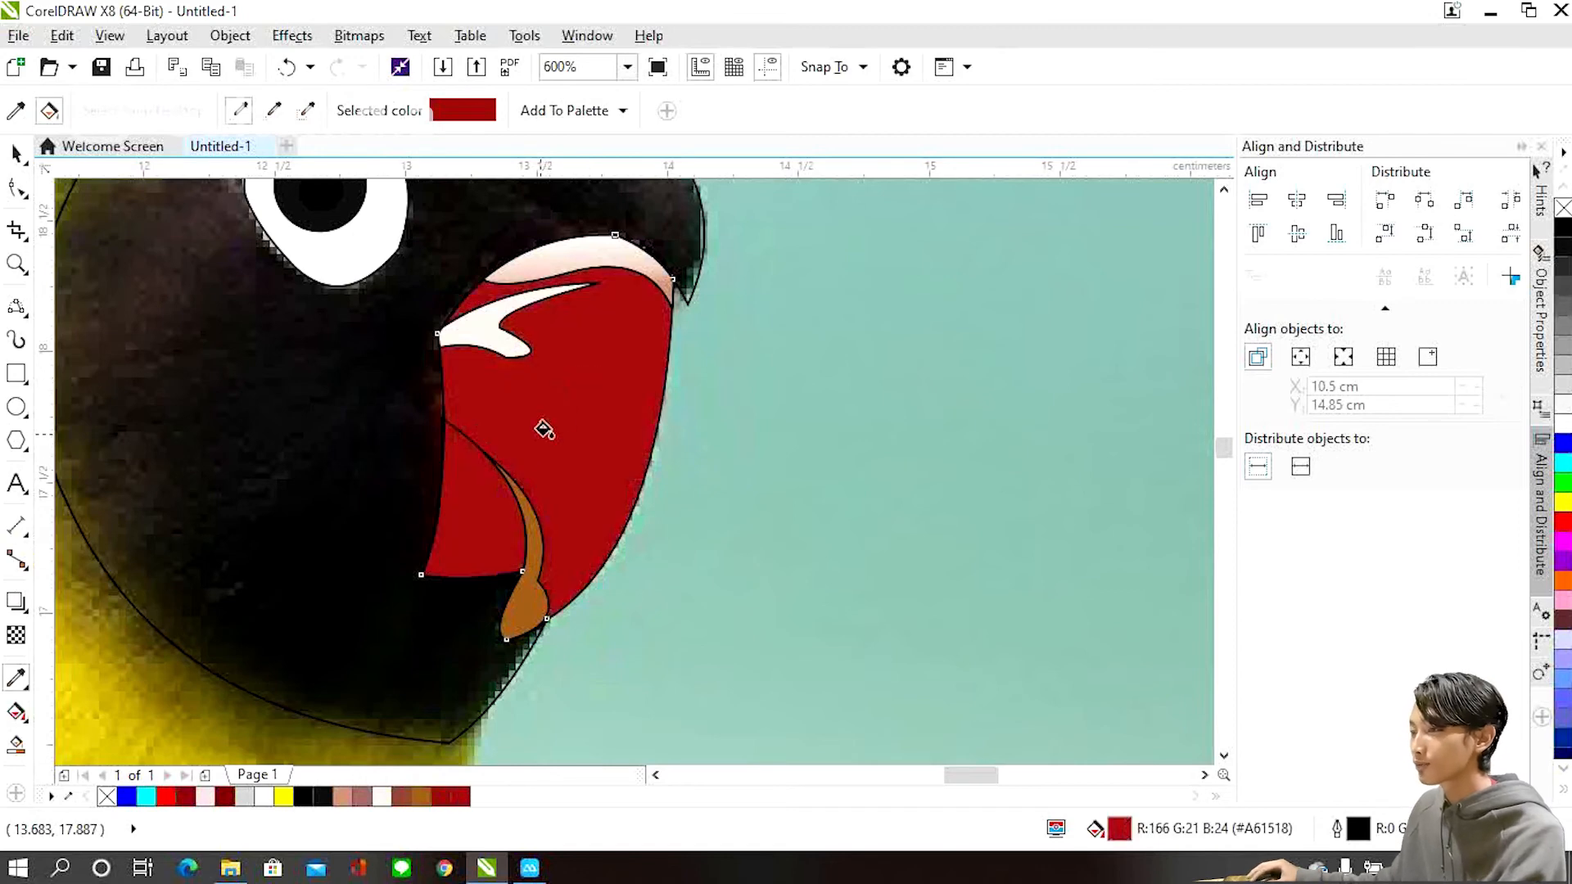
{"action": "left_click", "coordinate": [16, 153]}
{"action": "scroll", "coordinate": [555, 511], "scroll_direction": "down", "scroll_amount": 2}
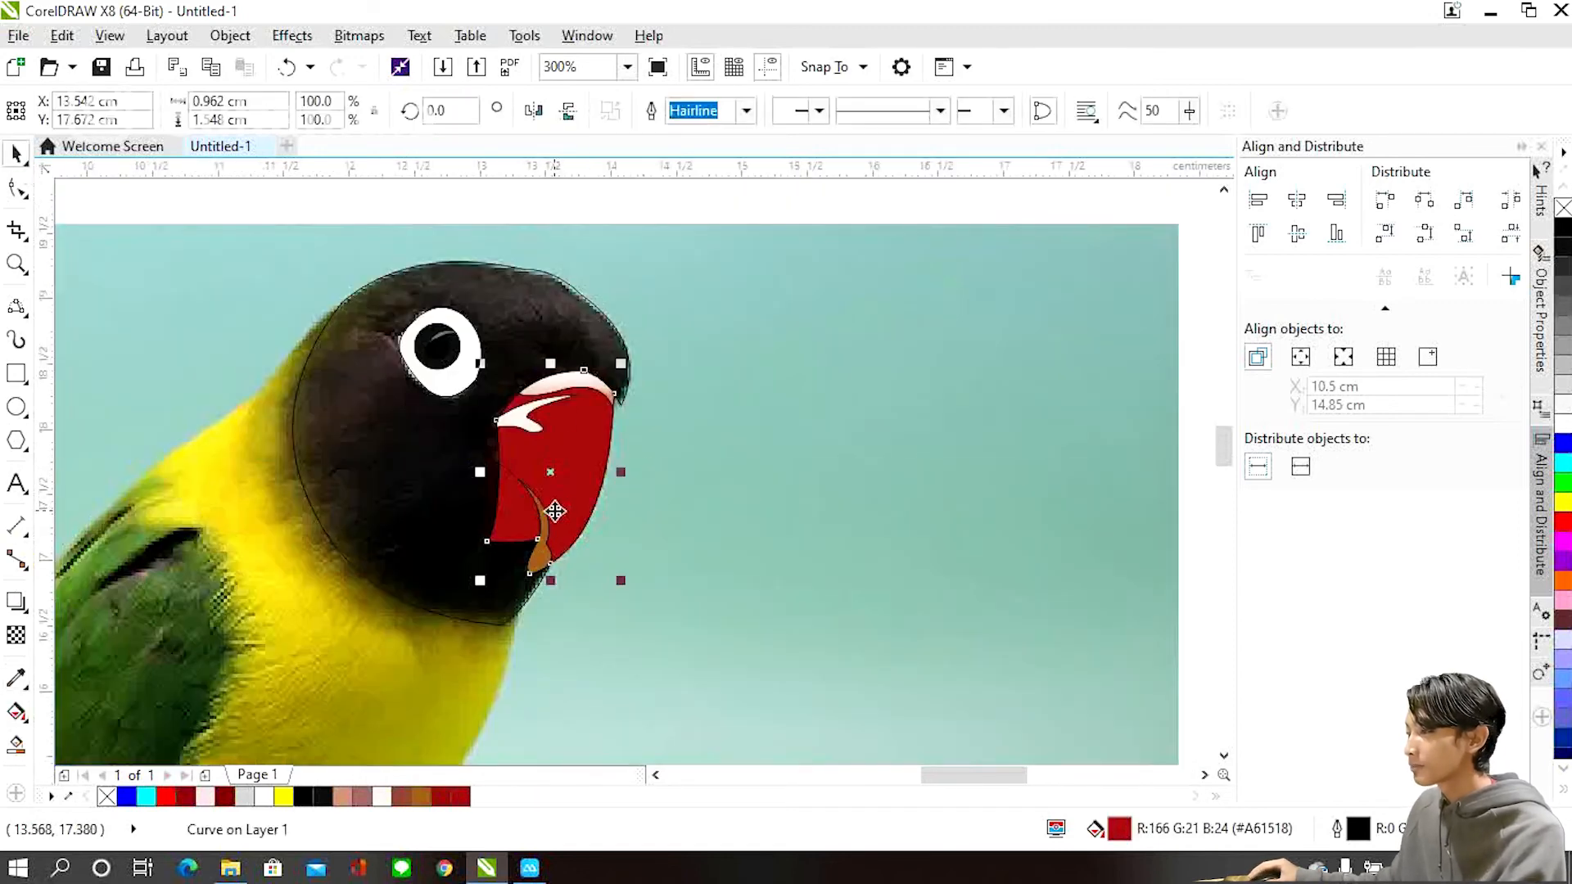
Select the lower beak shape and fill it with the dark red RGB 155, 23, 21 from the document palette.
{"action": "scroll", "coordinate": [524, 514], "scroll_direction": "up", "scroll_amount": 2}
{"action": "left_click", "coordinate": [494, 495]}
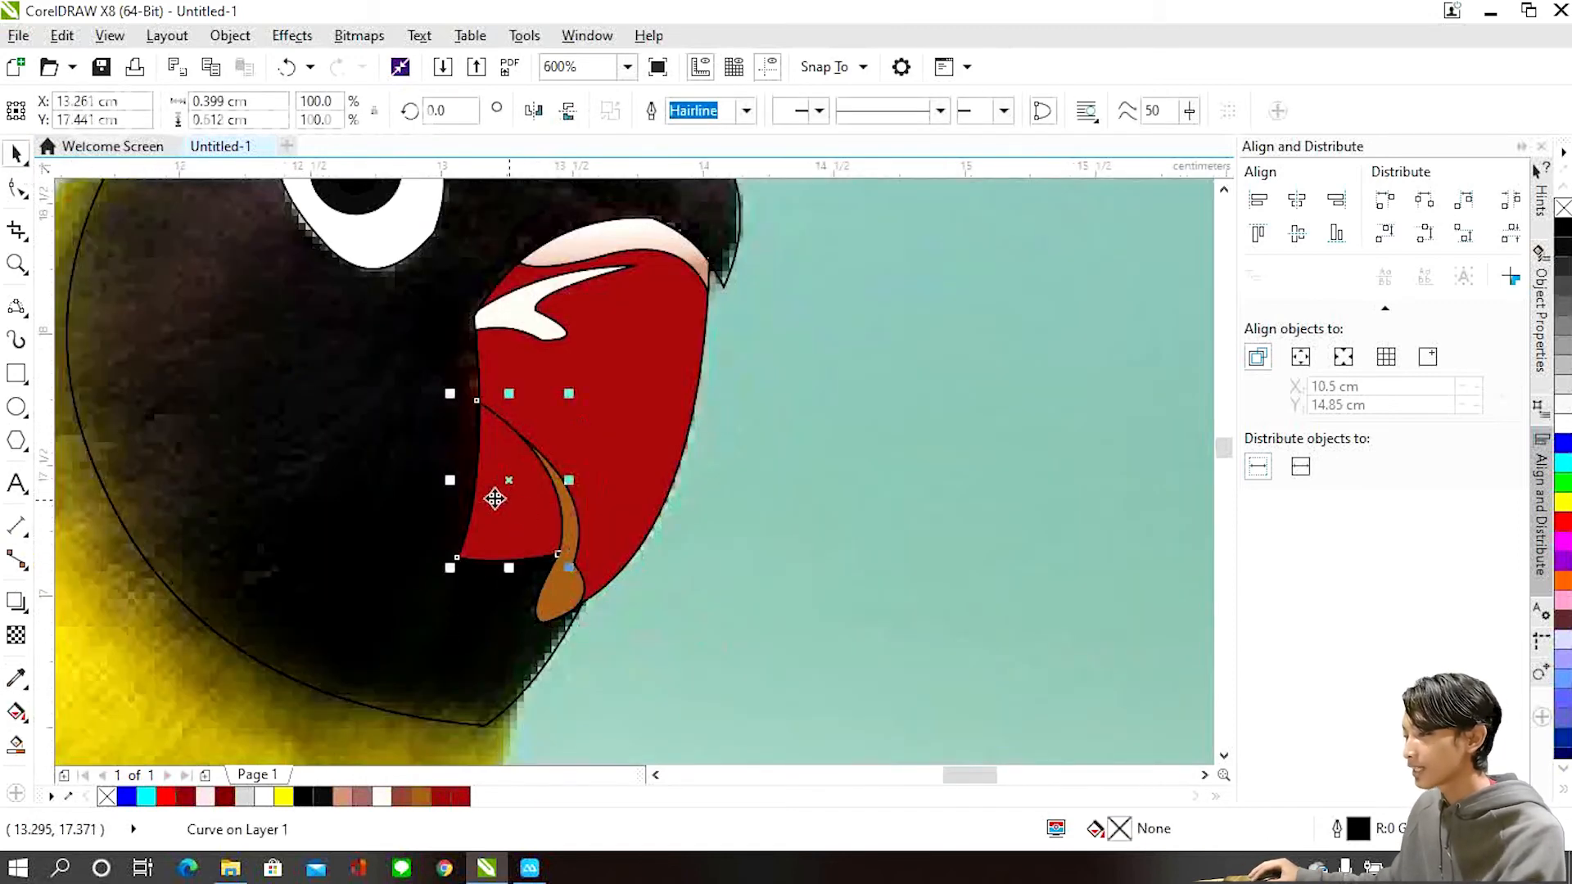
{"action": "left_click", "coordinate": [460, 796]}
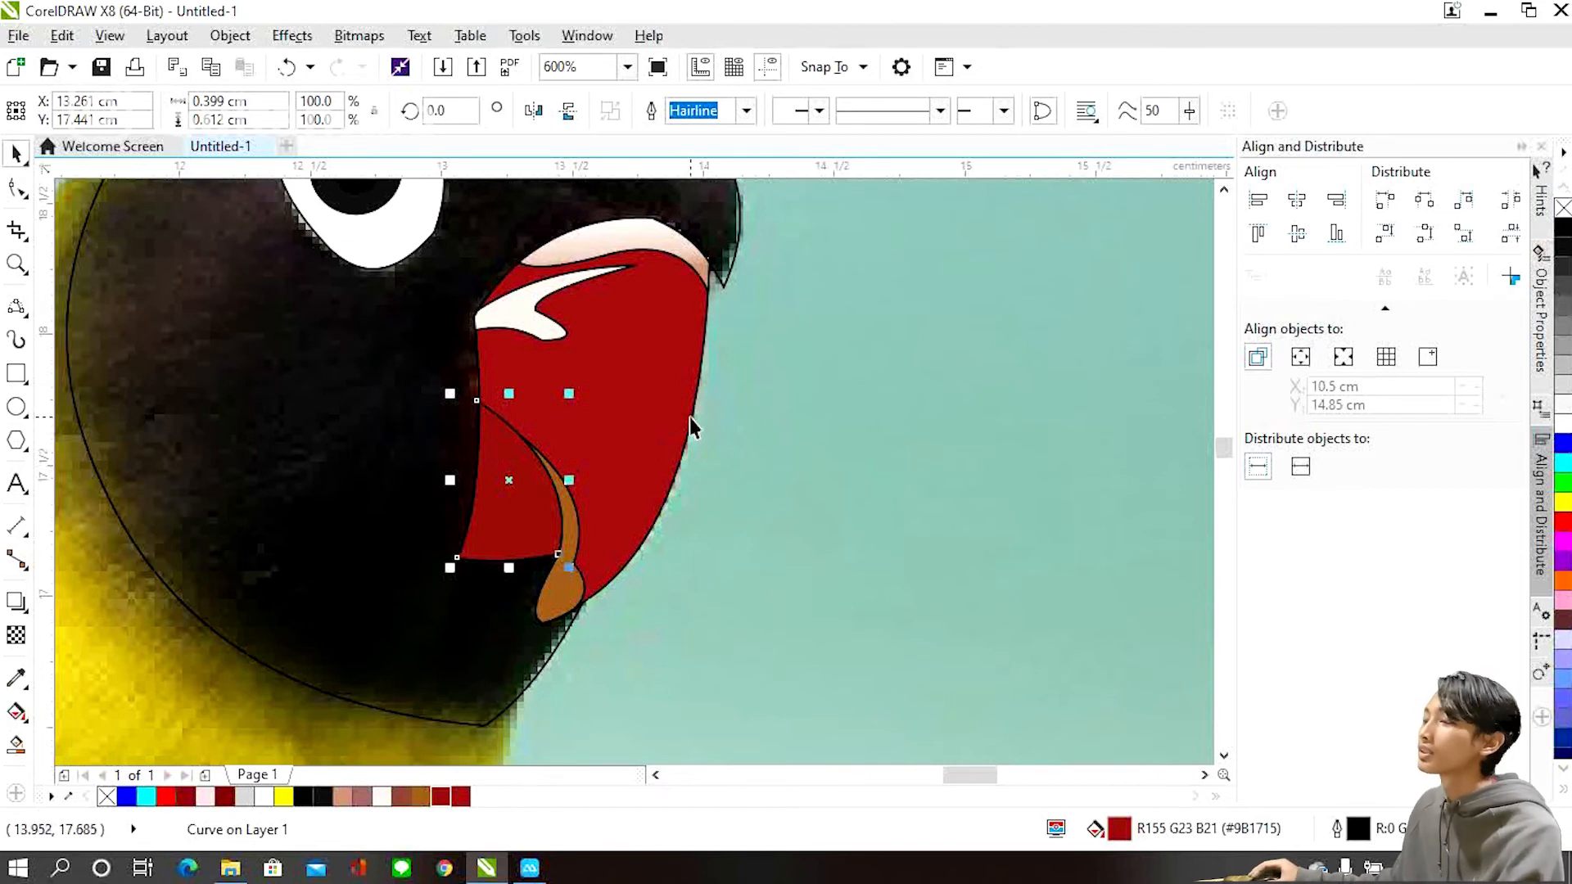
Select all five beak shapes together and remove their outlines.
{"action": "scroll", "coordinate": [634, 532], "scroll_direction": "down", "scroll_amount": 2}
{"action": "left_click_drag", "start_coordinate": [508, 206], "coordinate": [741, 620]}
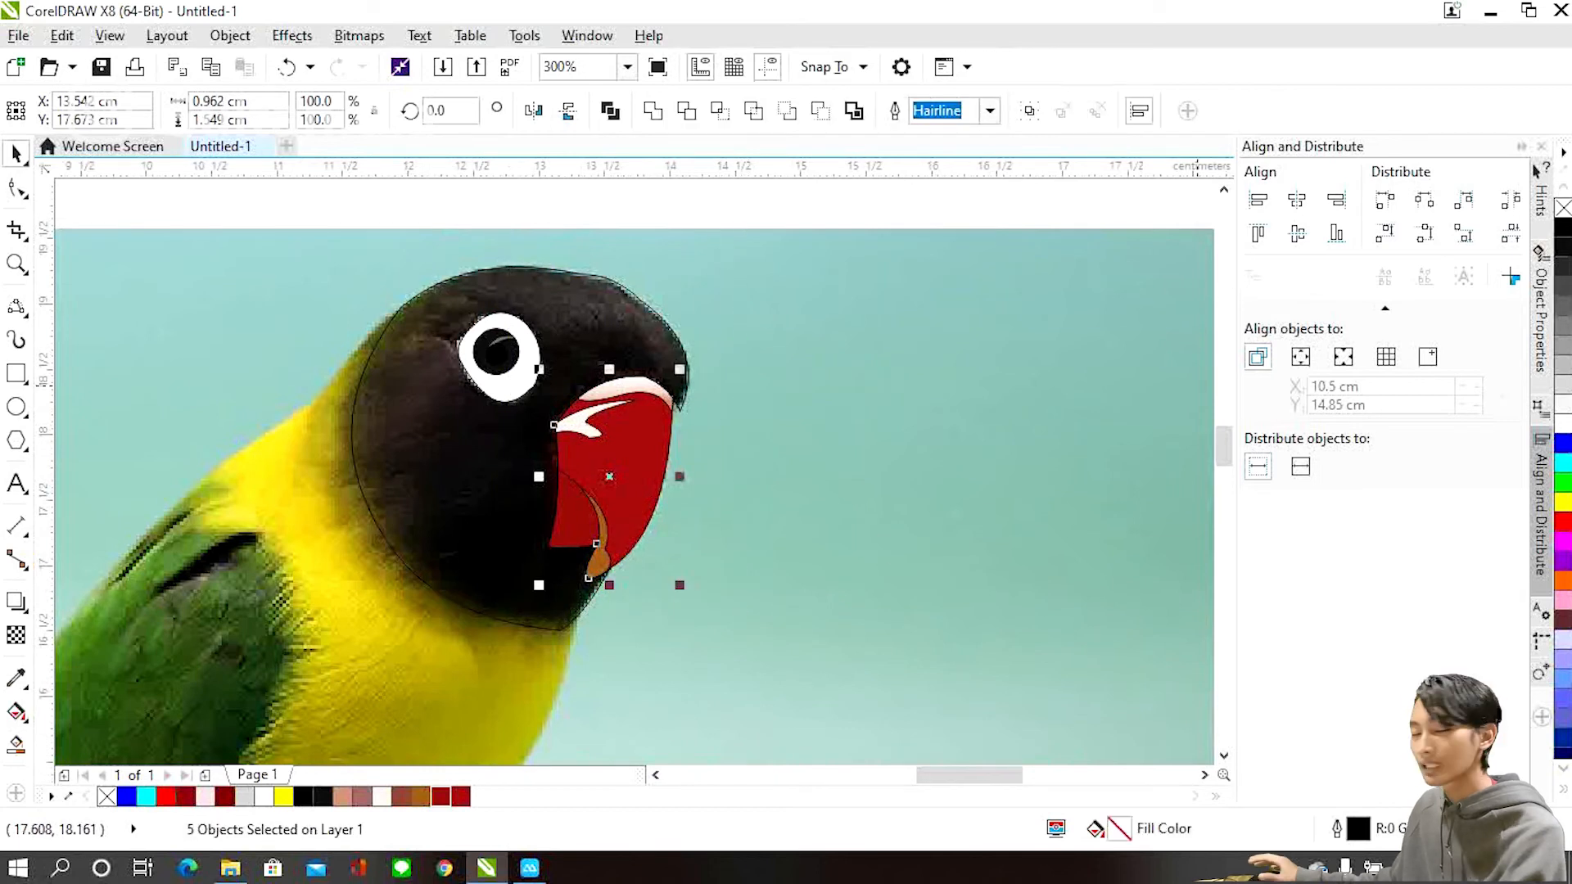
{"action": "key", "text": "Up"}
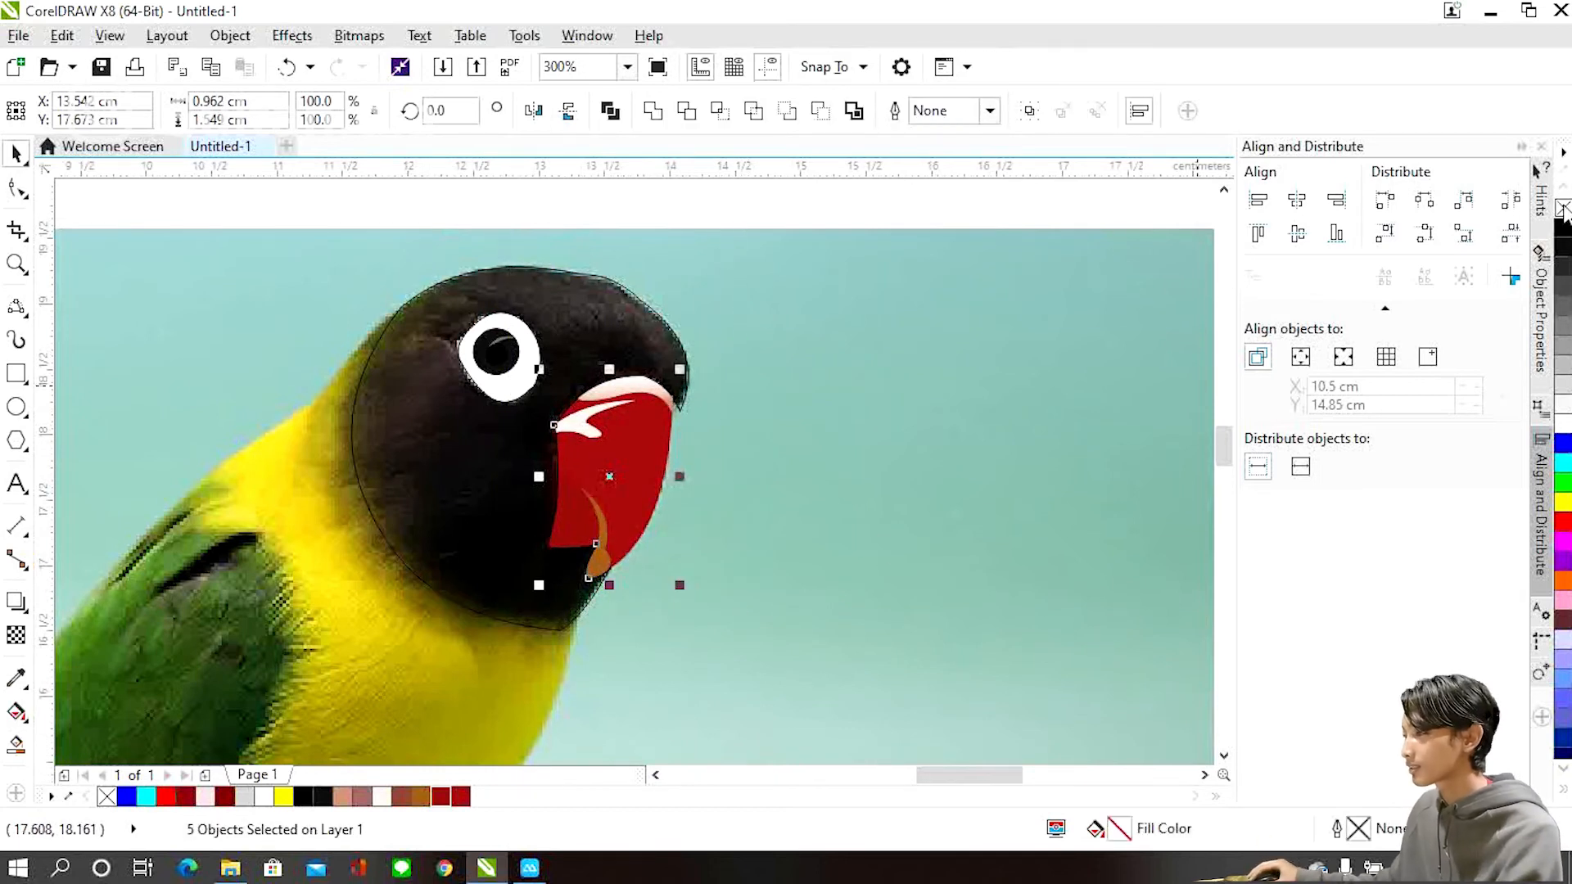
{"action": "left_click", "coordinate": [797, 215]}
Darken the lower beak shape's uniform fill to RGB 150, 14, 12 and deselect it.
{"action": "scroll", "coordinate": [619, 499], "scroll_direction": "up", "scroll_amount": 2}
{"action": "left_click", "coordinate": [528, 567]}
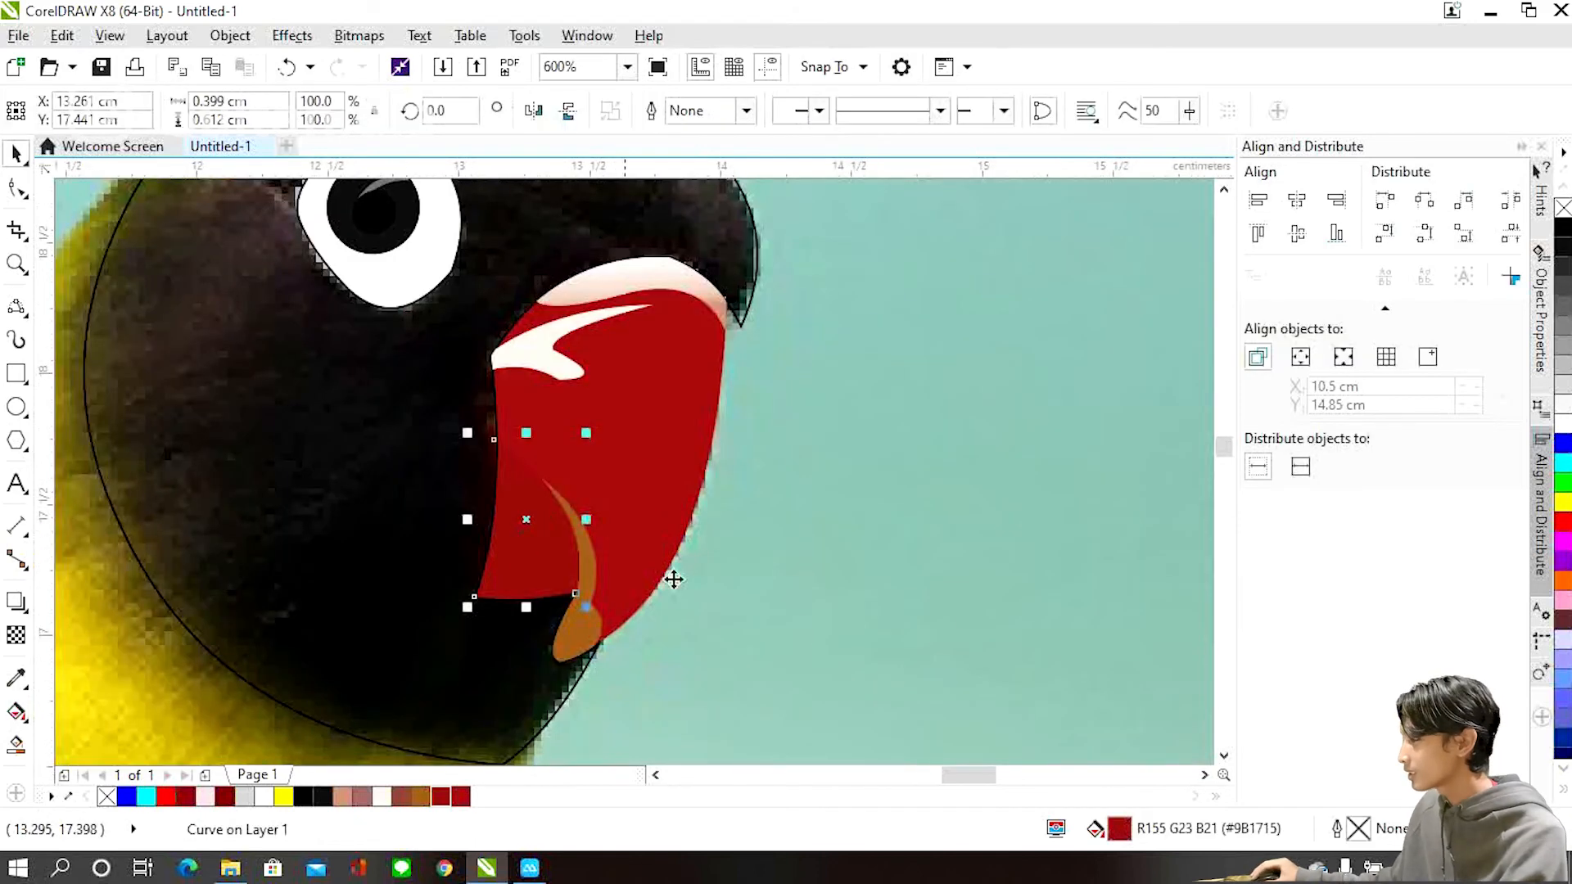
{"action": "key", "text": "shift+F11"}
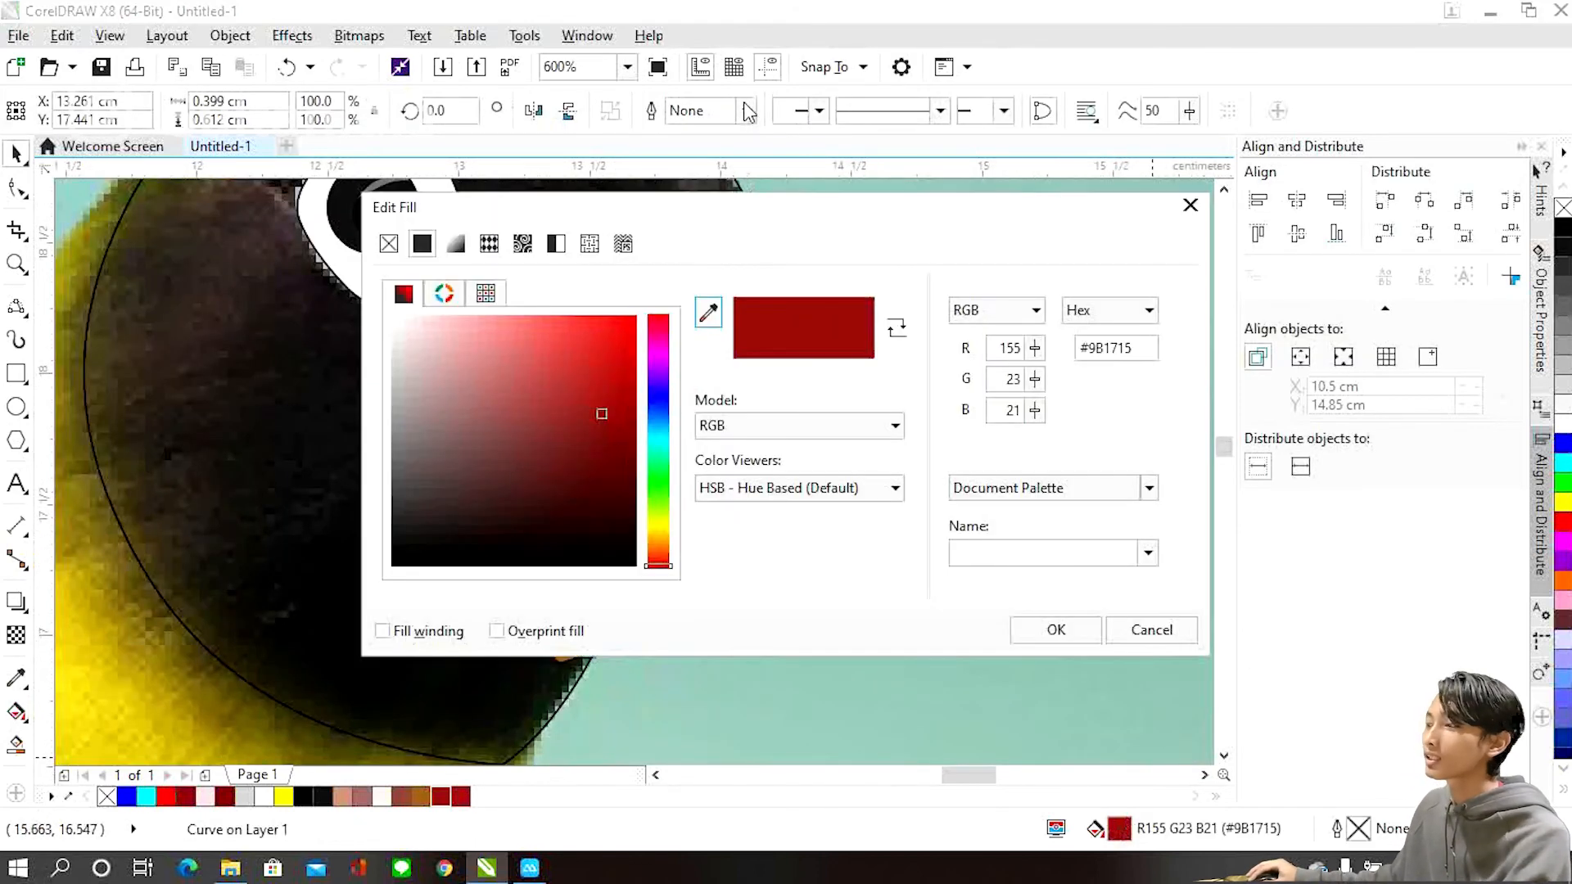
{"action": "left_click_drag", "start_coordinate": [735, 227], "coordinate": [985, 216]}
{"action": "left_click_drag", "start_coordinate": [858, 393], "coordinate": [878, 396]}
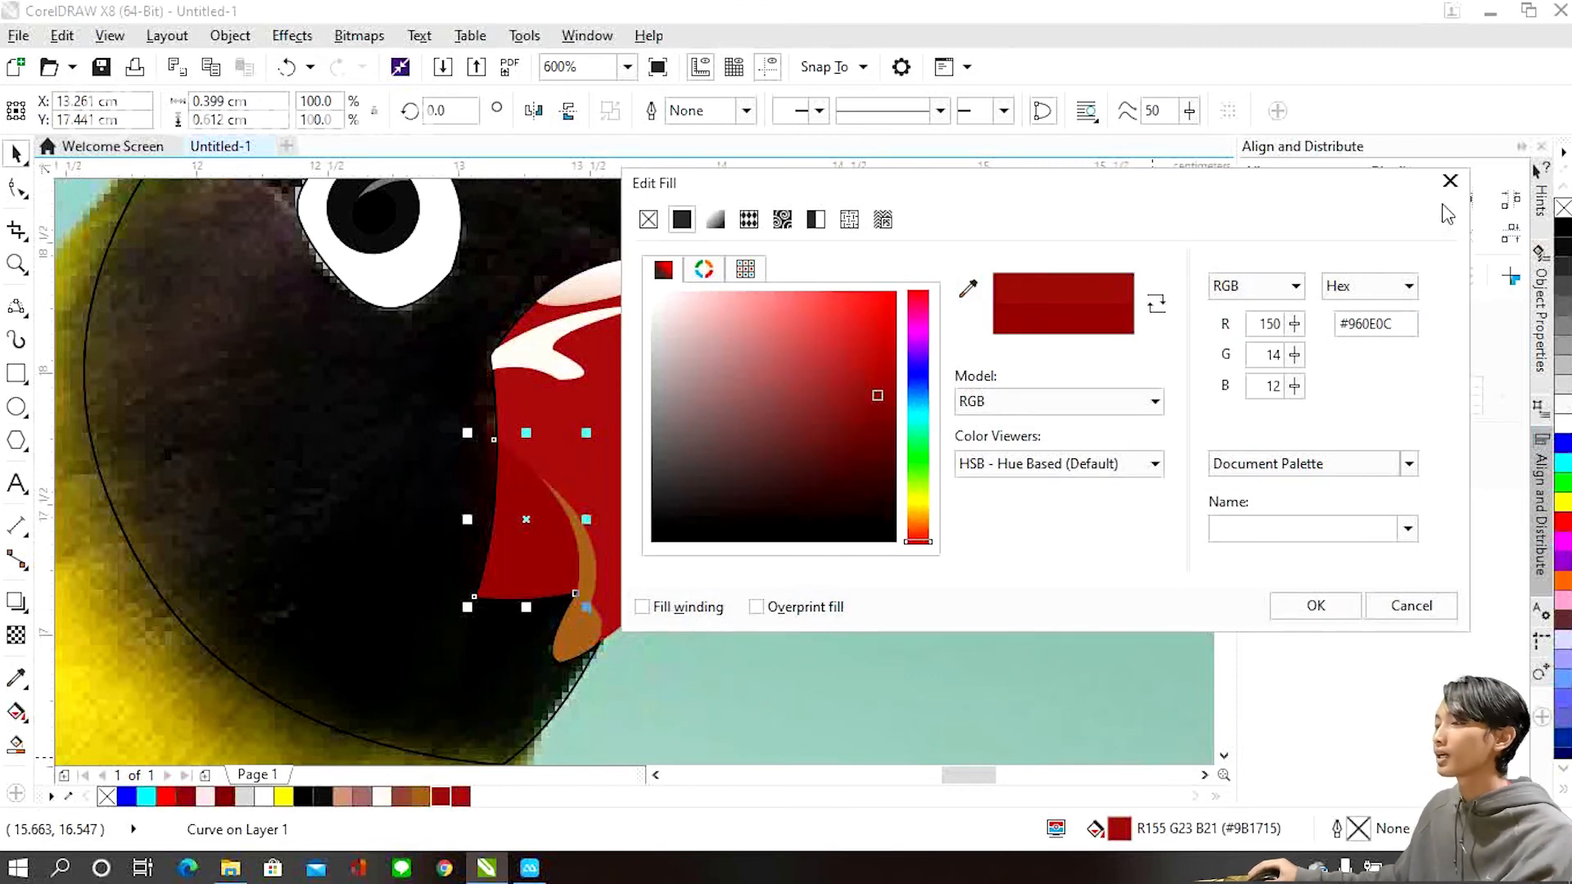
{"action": "left_click", "coordinate": [1314, 606]}
{"action": "scroll", "coordinate": [573, 598], "scroll_direction": "down", "scroll_amount": 2}
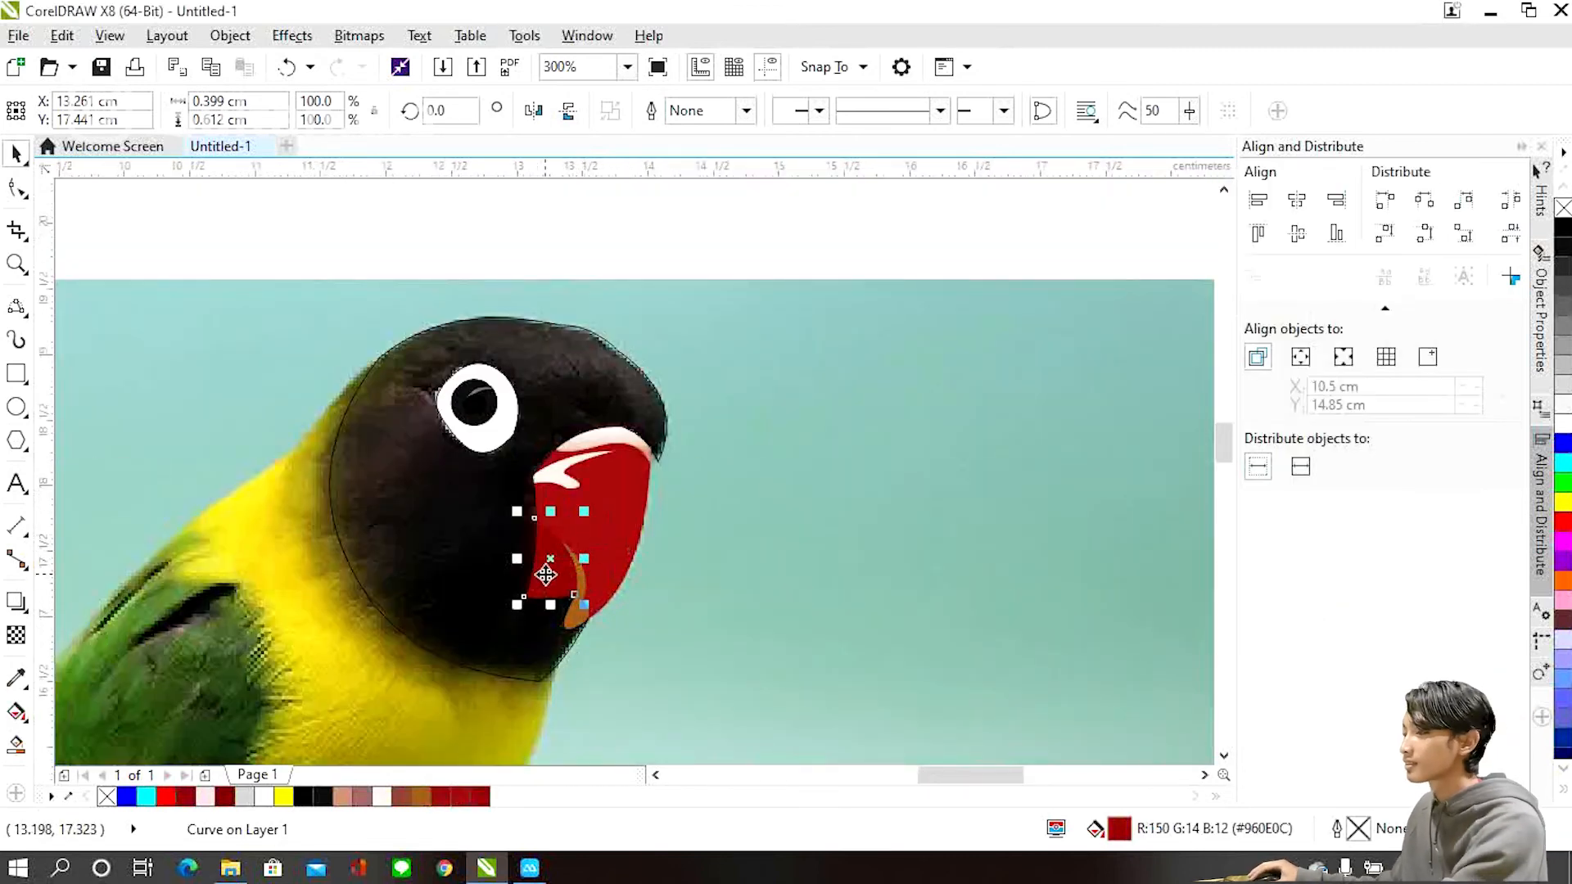
{"action": "key", "text": "Escape"}
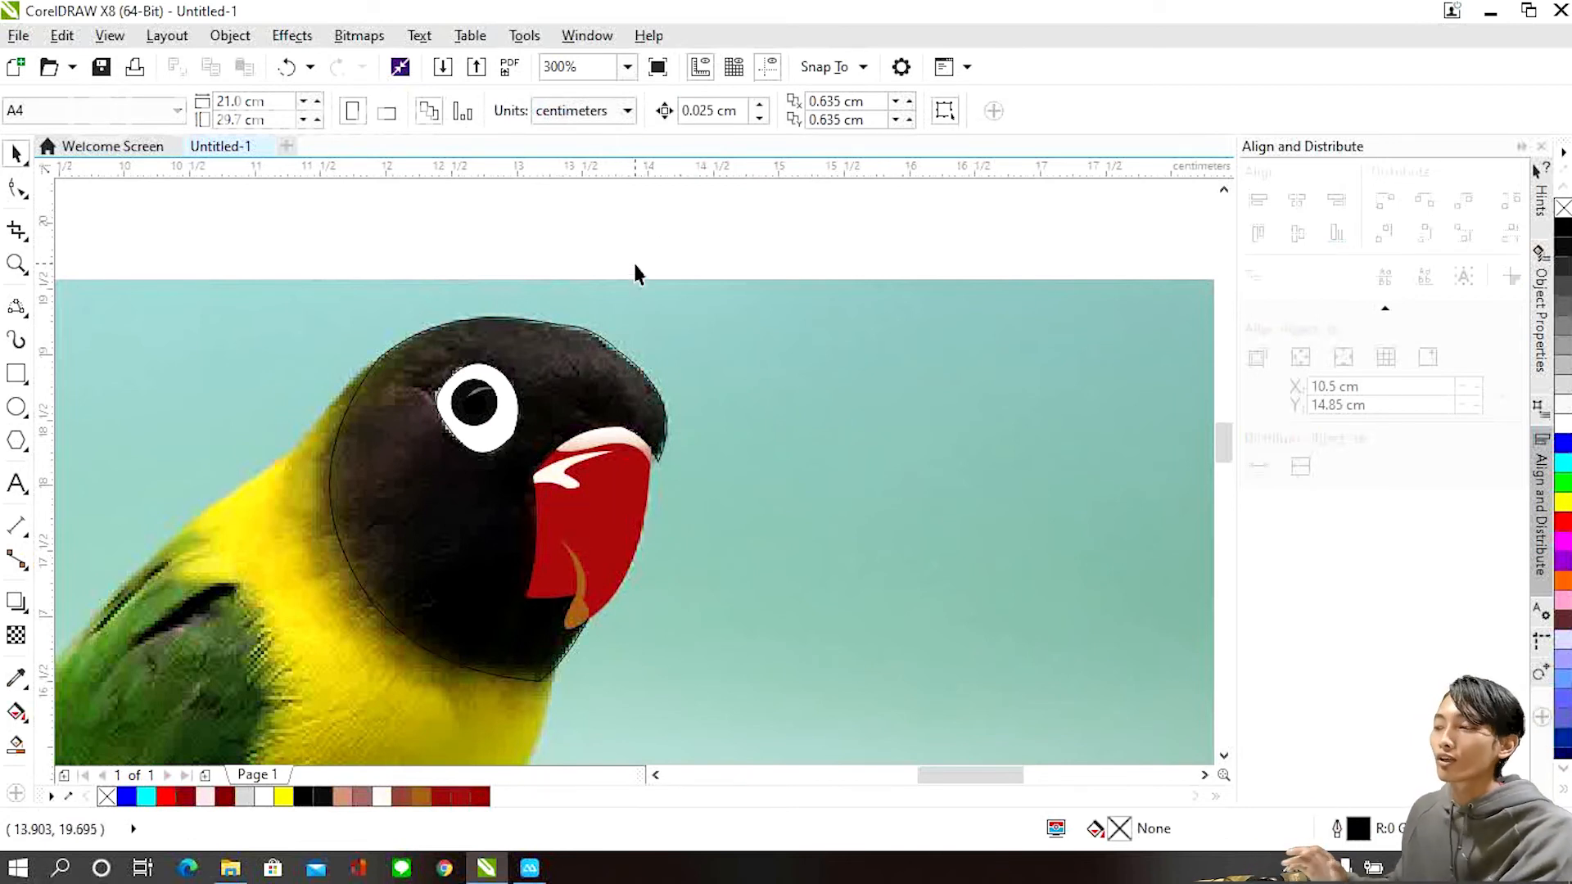
{"action": "left_click_drag", "start_coordinate": [409, 206], "coordinate": [547, 479]}
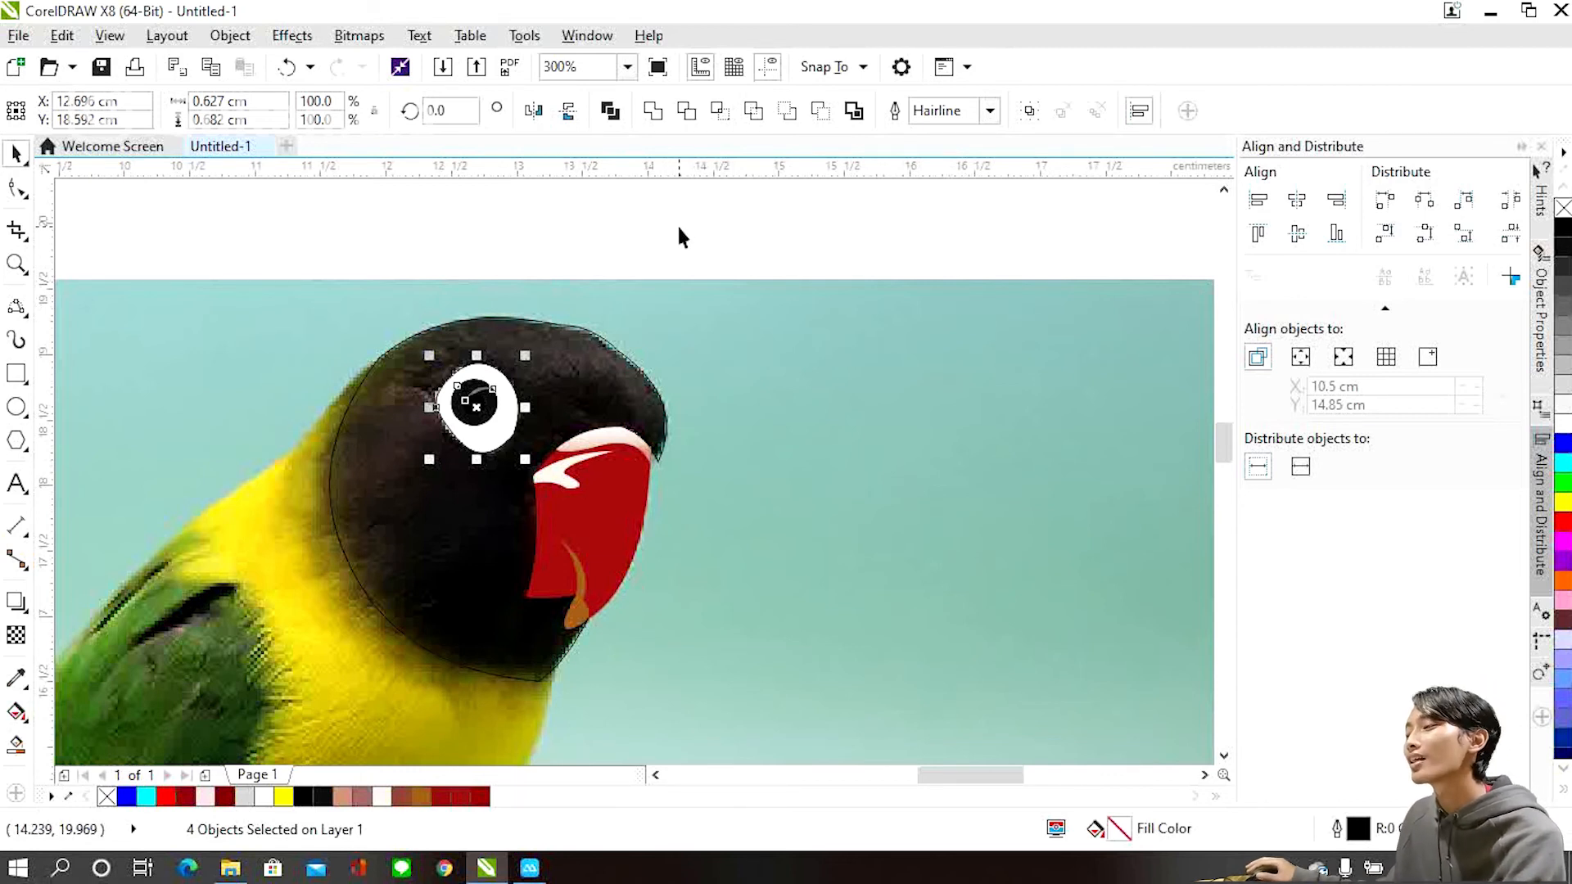
{"action": "left_click", "coordinate": [576, 246]}
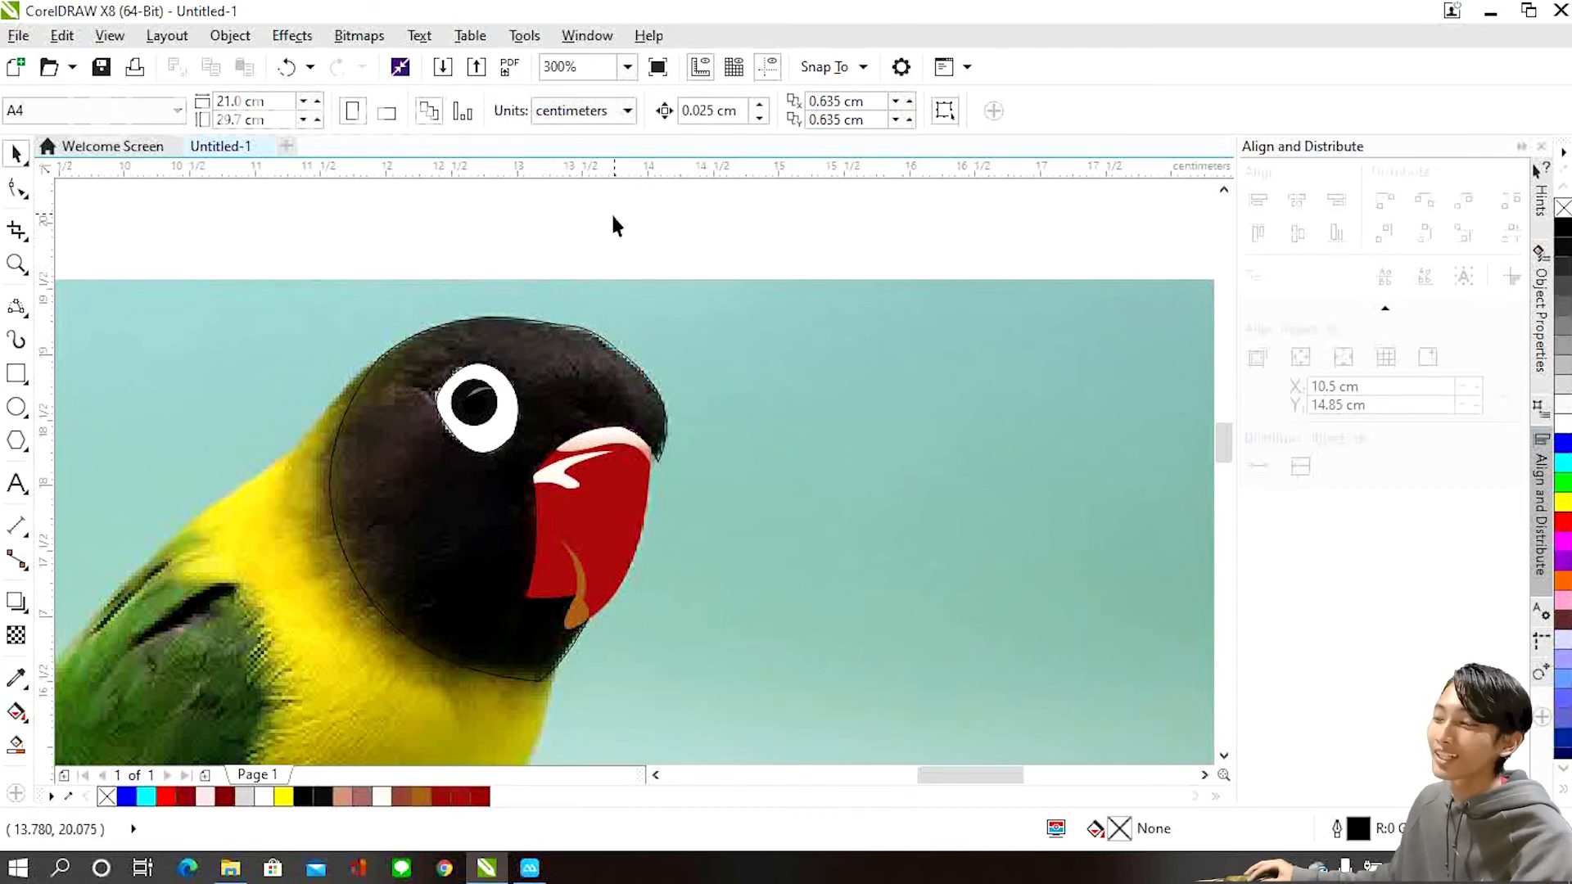
{"action": "left_click_drag", "start_coordinate": [284, 224], "coordinate": [800, 713]}
{"action": "left_click", "coordinate": [567, 245]}
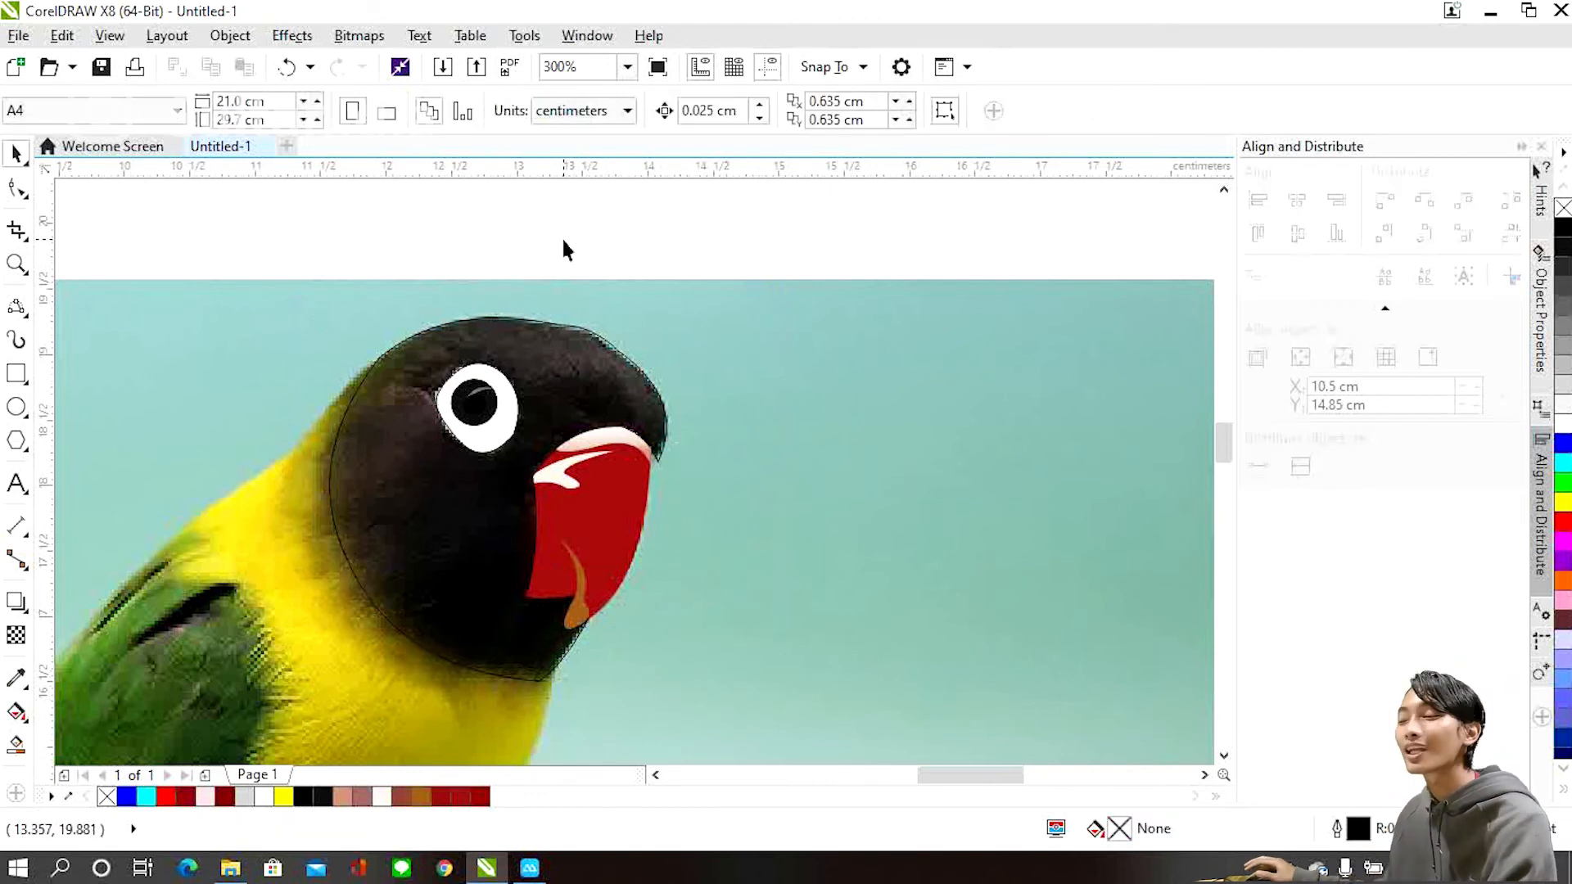